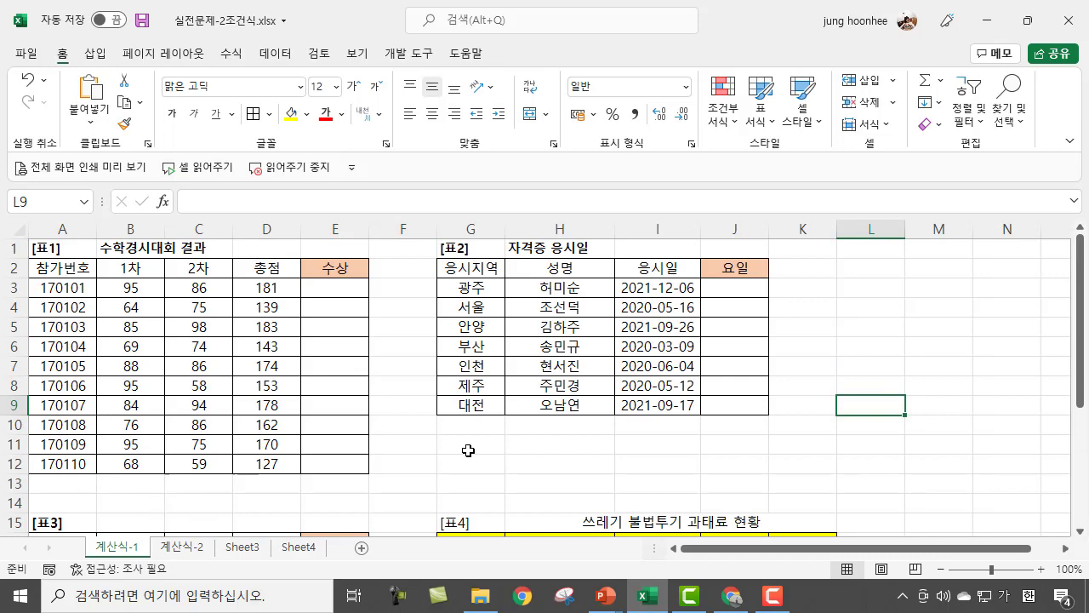
Examine the participant numbers, first and second round scores and total score columns of [표1] at a closer zoom.
{"action": "scroll", "coordinate": [455, 423], "scroll_direction": "up", "scroll_amount": 4, "text": "ctrl"}
{"action": "left_click_drag", "start_coordinate": [353, 377], "coordinate": [740, 398]}
{"action": "left_click_drag", "start_coordinate": [210, 360], "coordinate": [340, 397]}
{"action": "left_click_drag", "start_coordinate": [829, 554], "coordinate": [661, 557]}
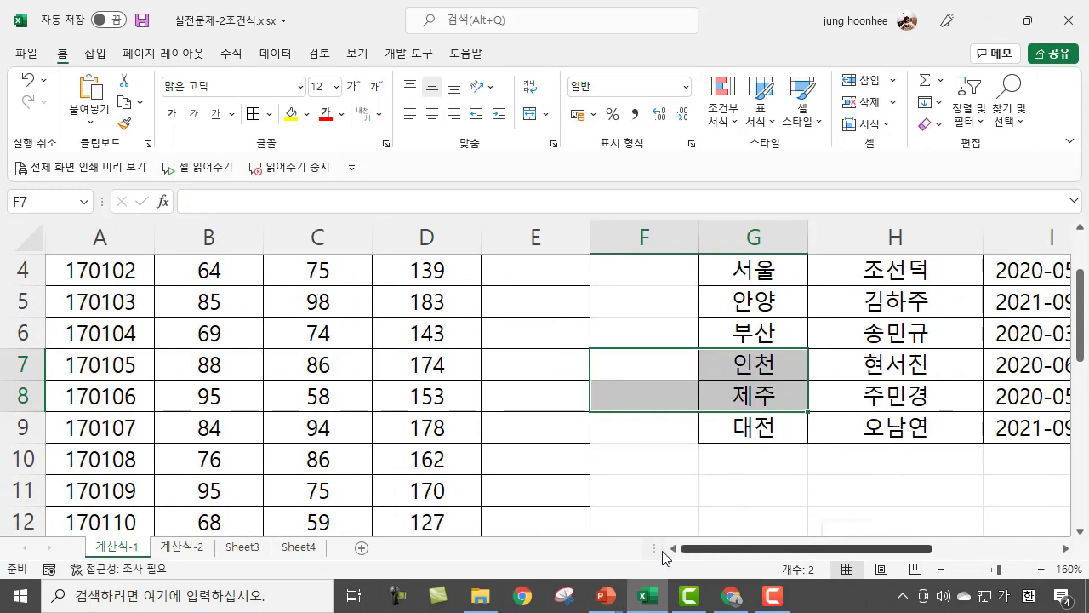
{"action": "scroll", "coordinate": [417, 438], "scroll_direction": "up", "scroll_amount": 1}
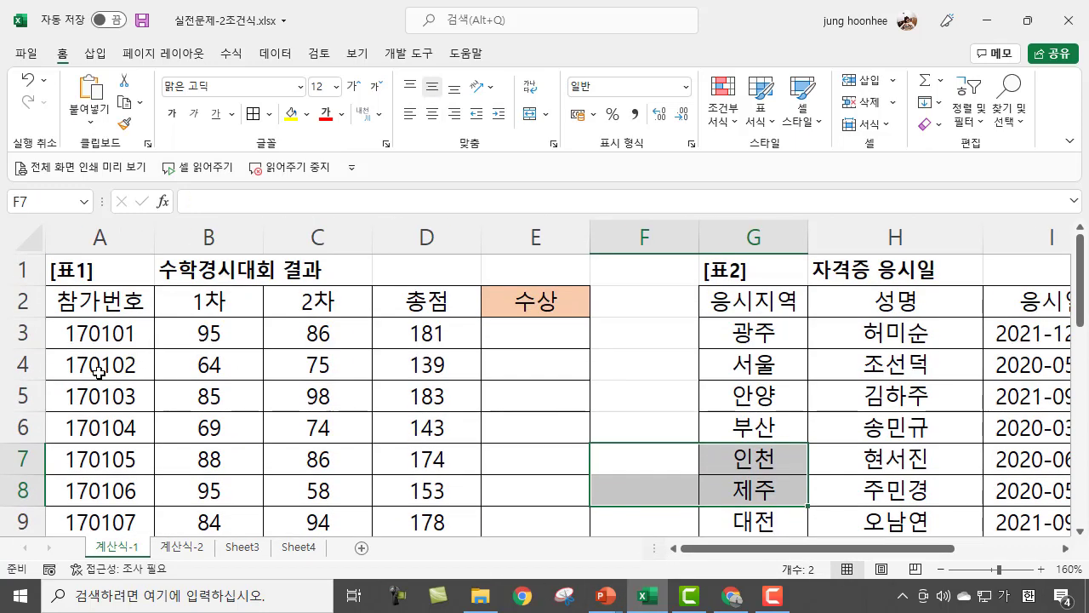
{"action": "left_click_drag", "start_coordinate": [100, 332], "coordinate": [100, 463]}
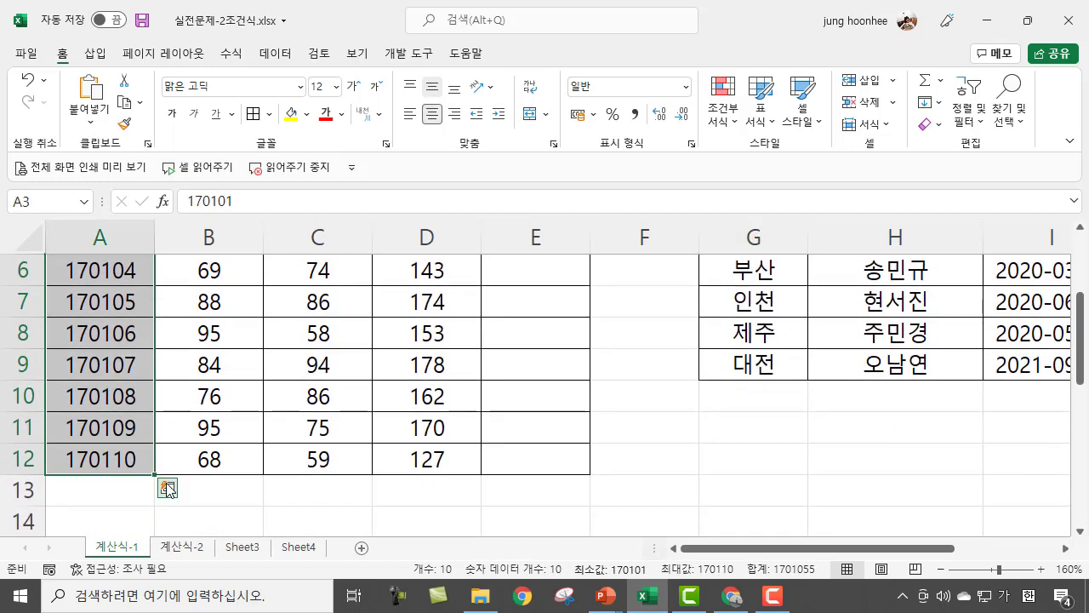
{"action": "scroll", "coordinate": [369, 406], "scroll_direction": "up", "scroll_amount": 2}
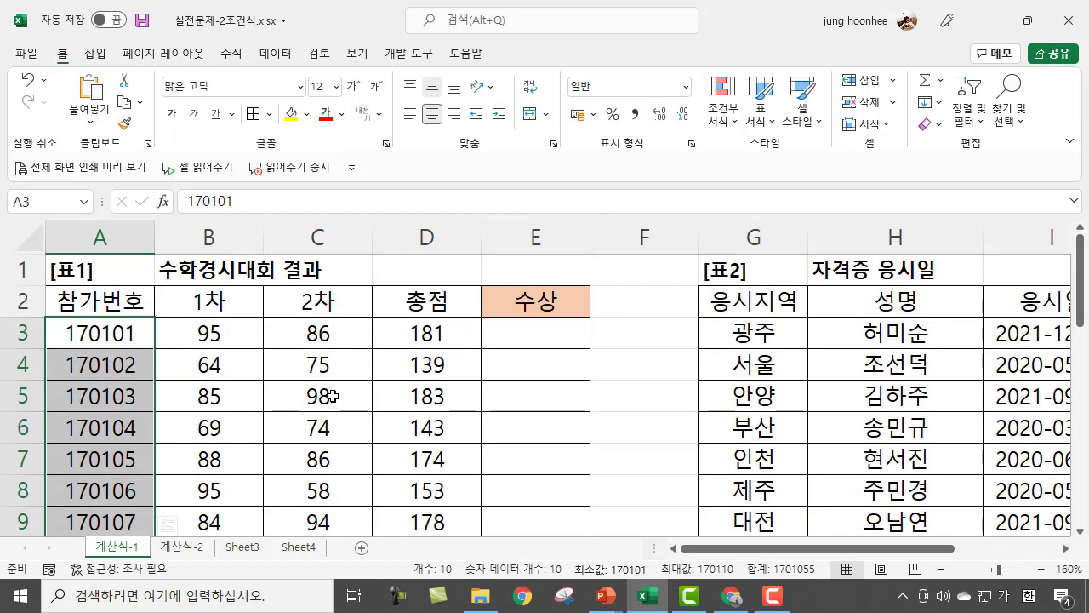
{"action": "left_click", "coordinate": [238, 306]}
{"action": "left_click", "coordinate": [305, 305]}
{"action": "left_click", "coordinate": [427, 302]}
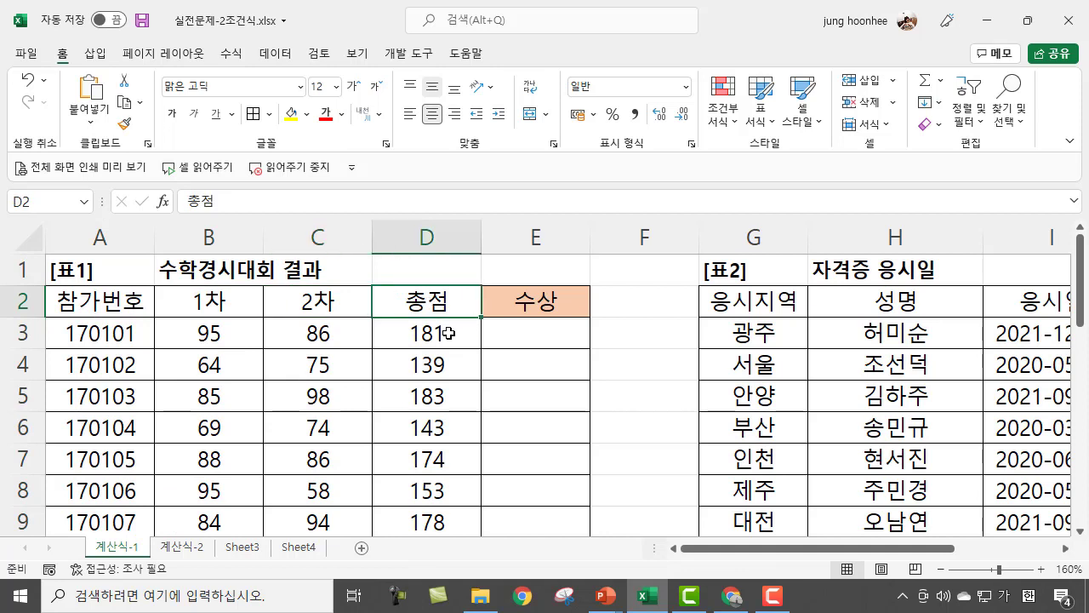
{"action": "left_click", "coordinate": [431, 337]}
{"action": "left_click_drag", "start_coordinate": [213, 335], "coordinate": [307, 336]}
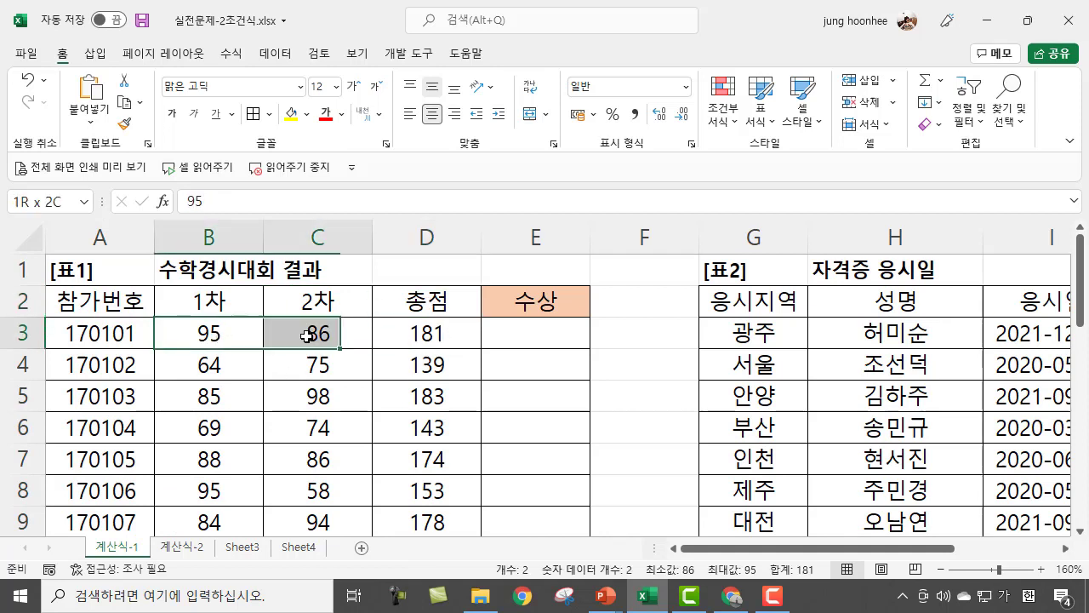
{"action": "left_click", "coordinate": [430, 335]}
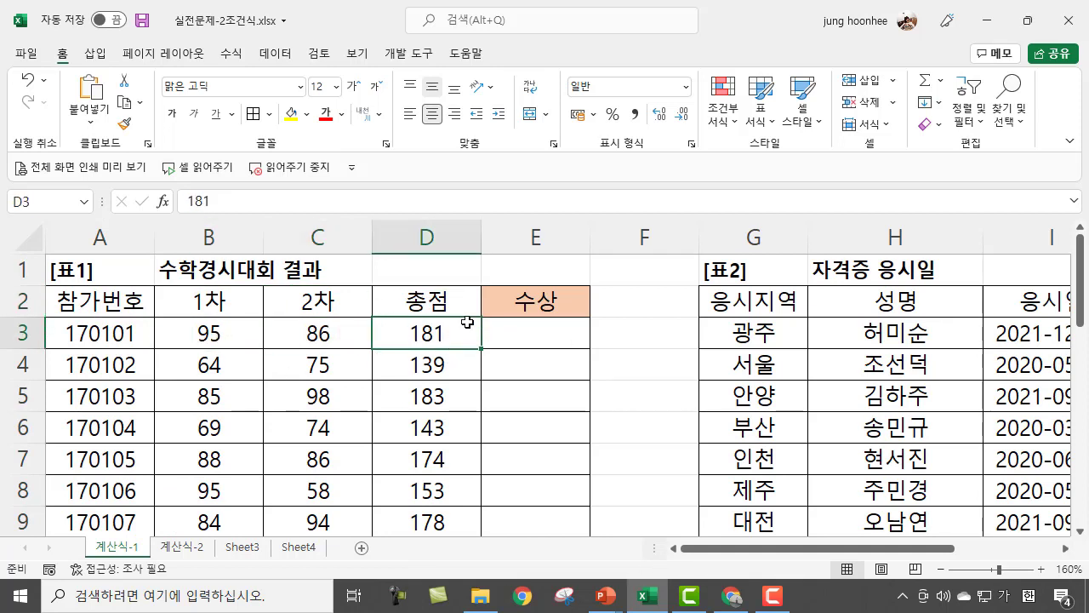
Start a RANK.EQ formula in E3 with the total score in D3 as the number to rank.
{"action": "left_click", "coordinate": [547, 335]}
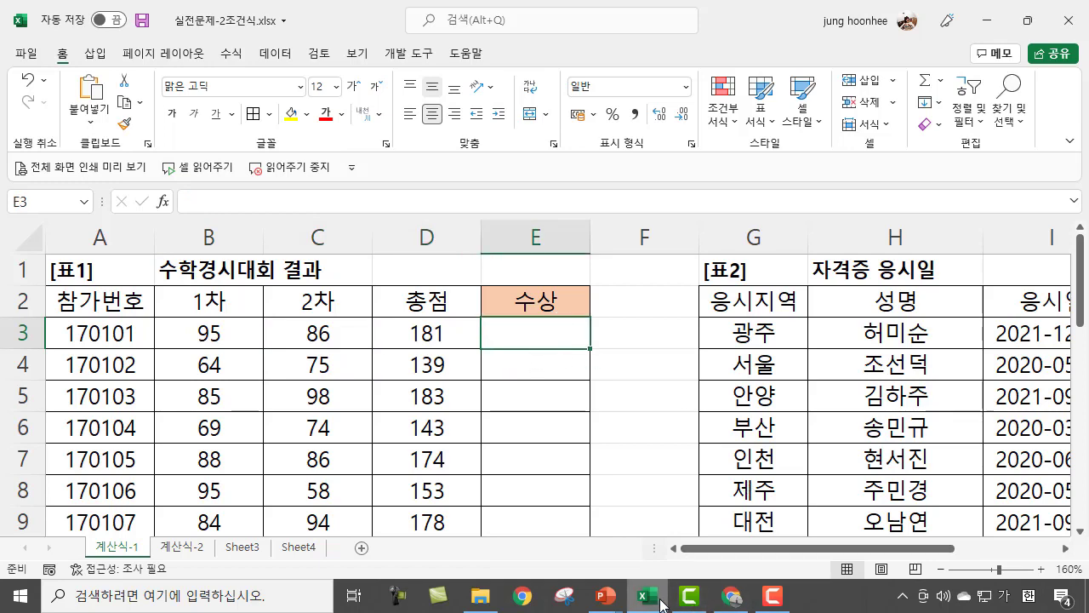
{"action": "mouse_move", "coordinate": [606, 597]}
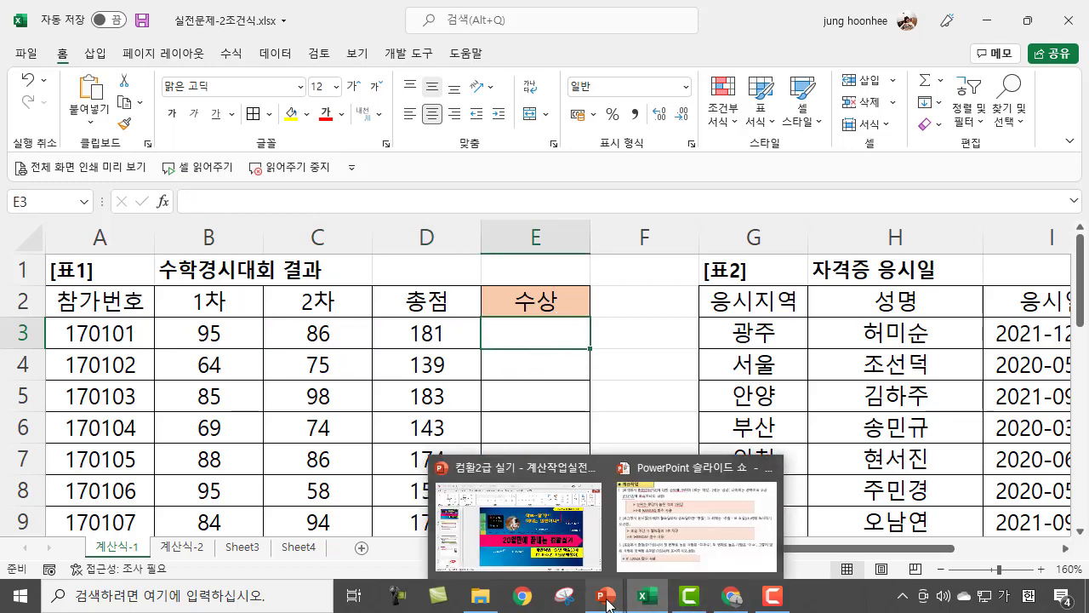
{"action": "mouse_move", "coordinate": [685, 544]}
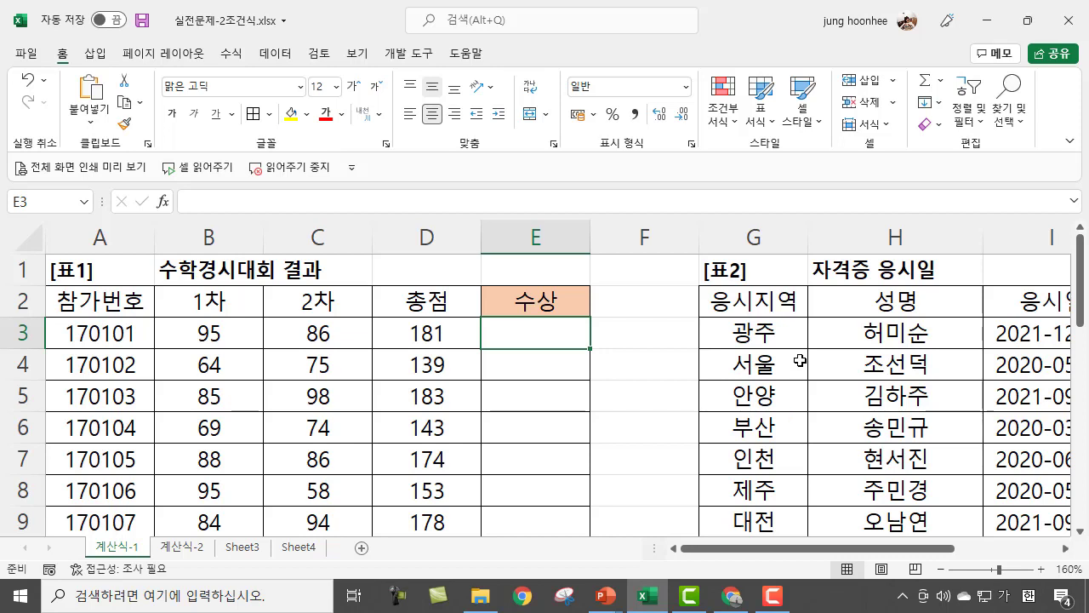
{"action": "type", "text": "="}
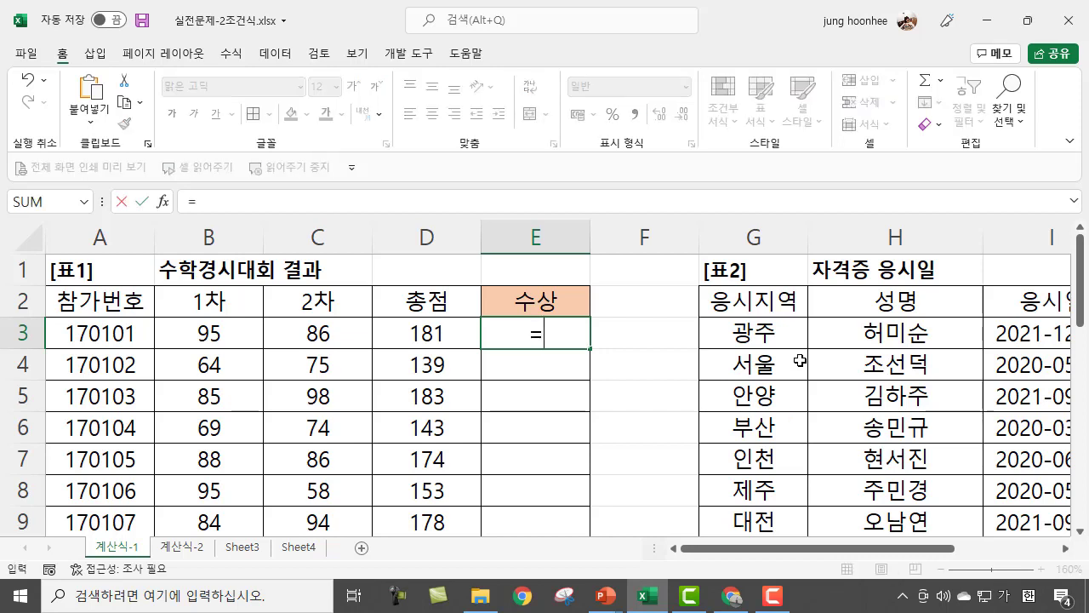
{"action": "type", "text": "ㄱ"}
{"action": "key", "text": "BackSpace"}
{"action": "key", "text": "Hangul"}
{"action": "type", "text": "RANK"}
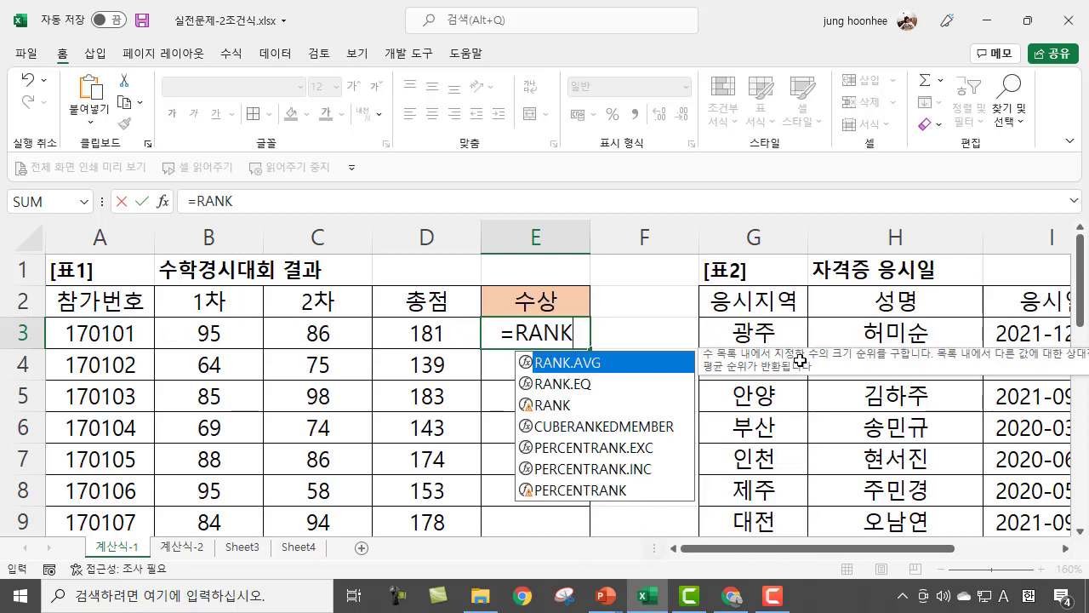
{"action": "type", "text": ".EQ"}
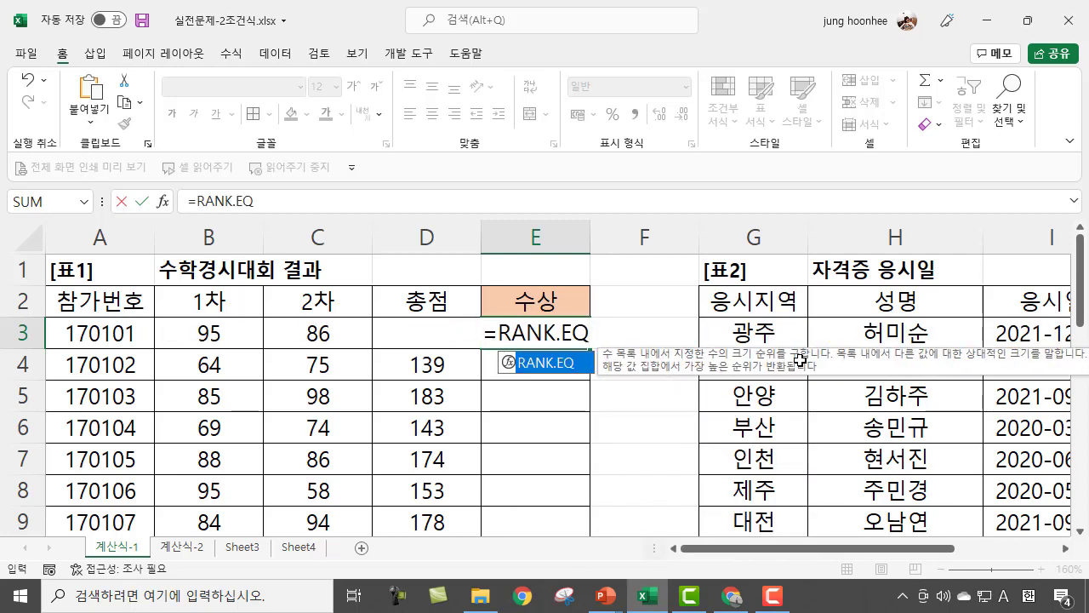
{"action": "type", "text": "("}
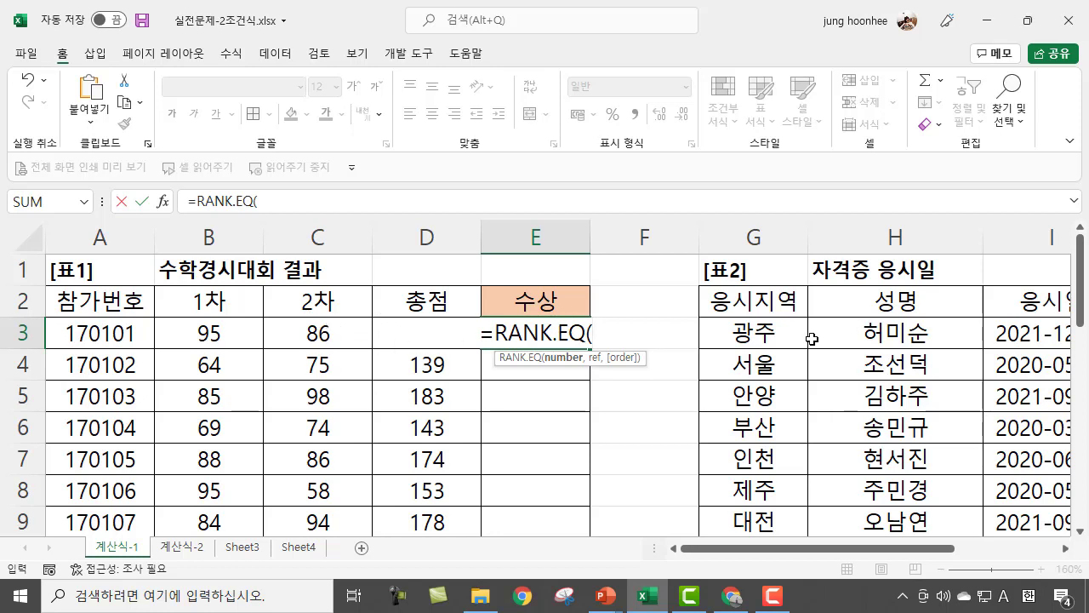
{"action": "type", "text": "D"}
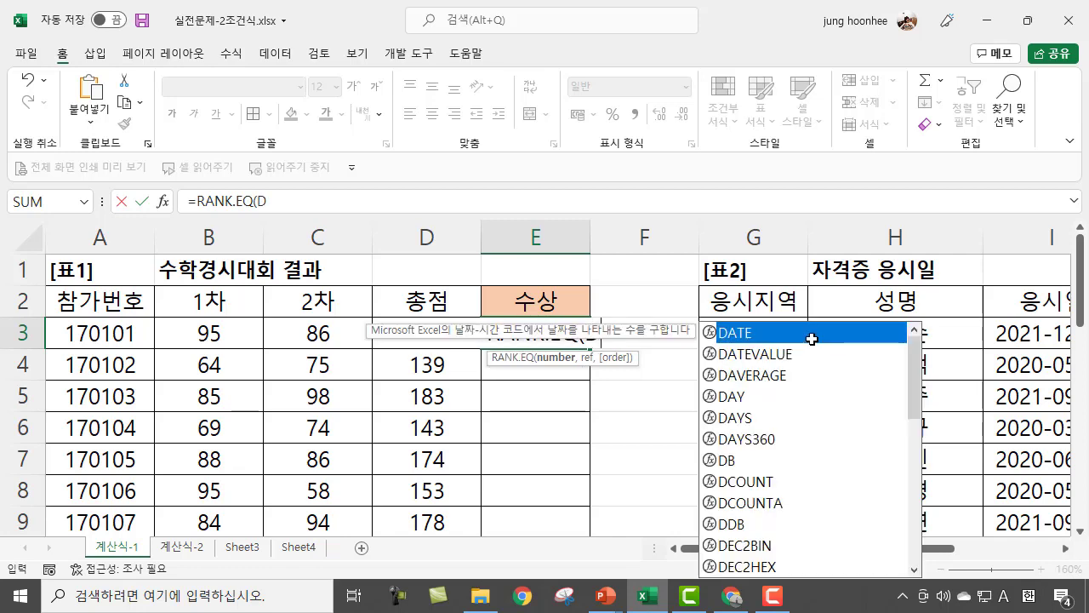
{"action": "type", "text": "3,"}
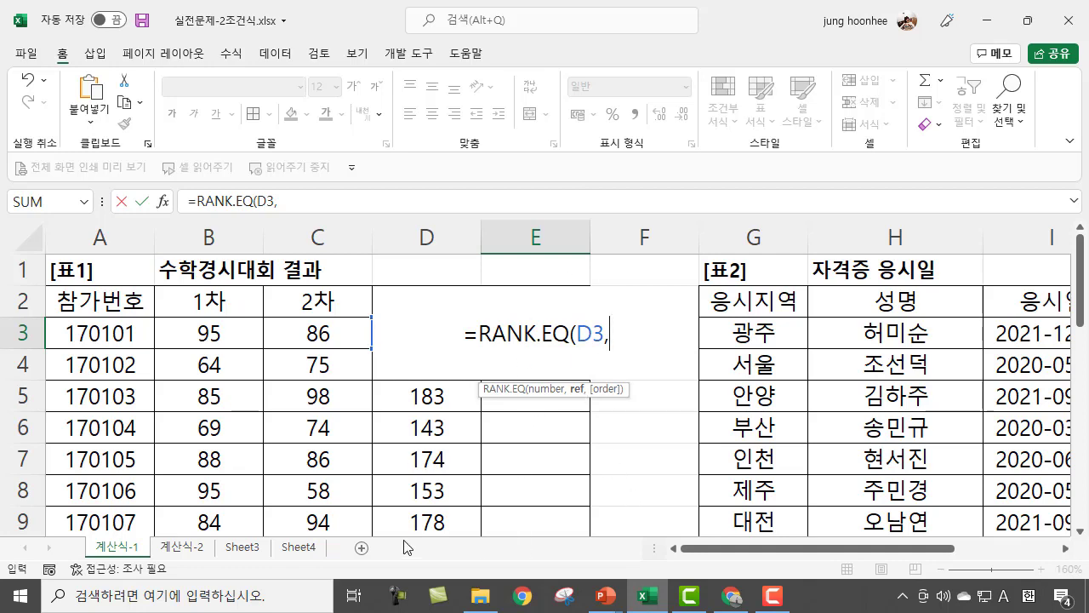
Add the total scores D3:D12 as the ranking range and make it absolute as $D$3:$D$12.
{"action": "scroll", "coordinate": [451, 498], "scroll_direction": "down", "scroll_amount": 1}
{"action": "scroll", "coordinate": [457, 501], "scroll_direction": "up", "scroll_amount": 1}
{"action": "scroll", "coordinate": [494, 450], "scroll_direction": "down", "scroll_amount": 2}
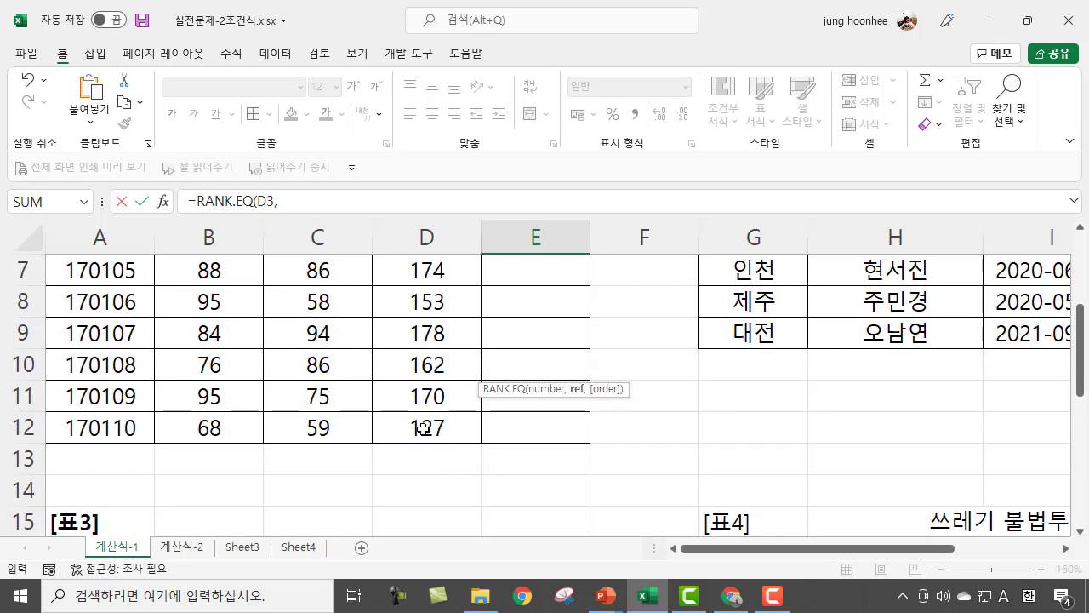
{"action": "scroll", "coordinate": [414, 407], "scroll_direction": "up", "scroll_amount": 2}
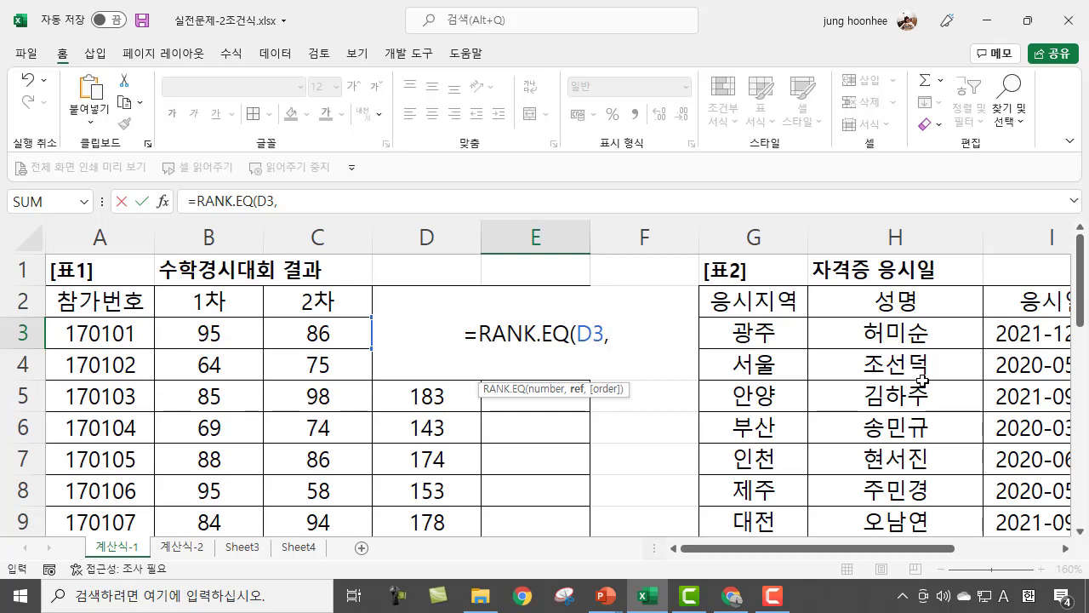
{"action": "type", "text": "D3"}
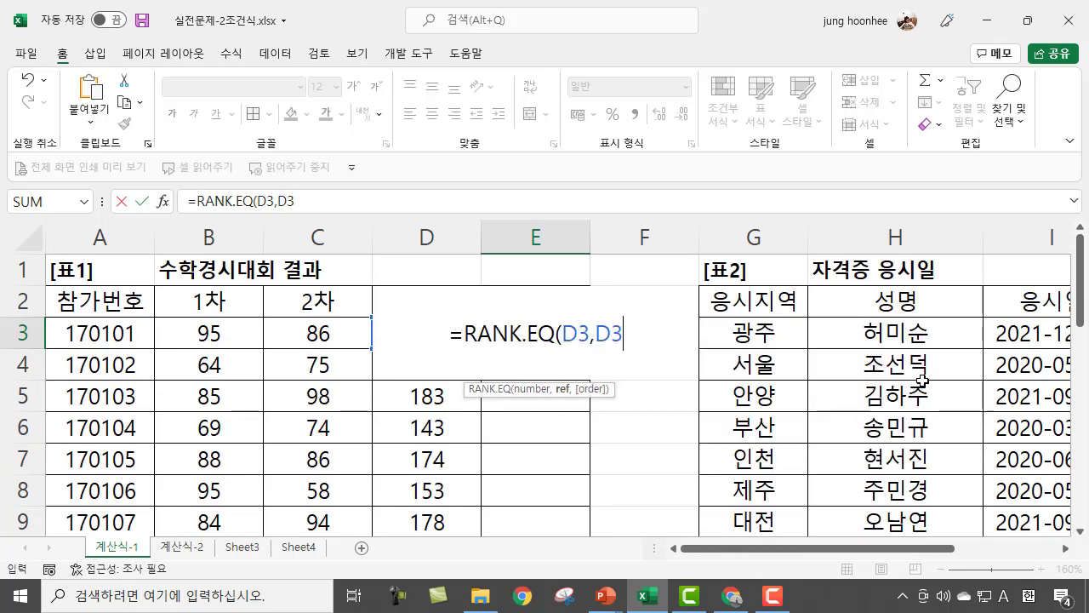
{"action": "type", "text": ":D12"}
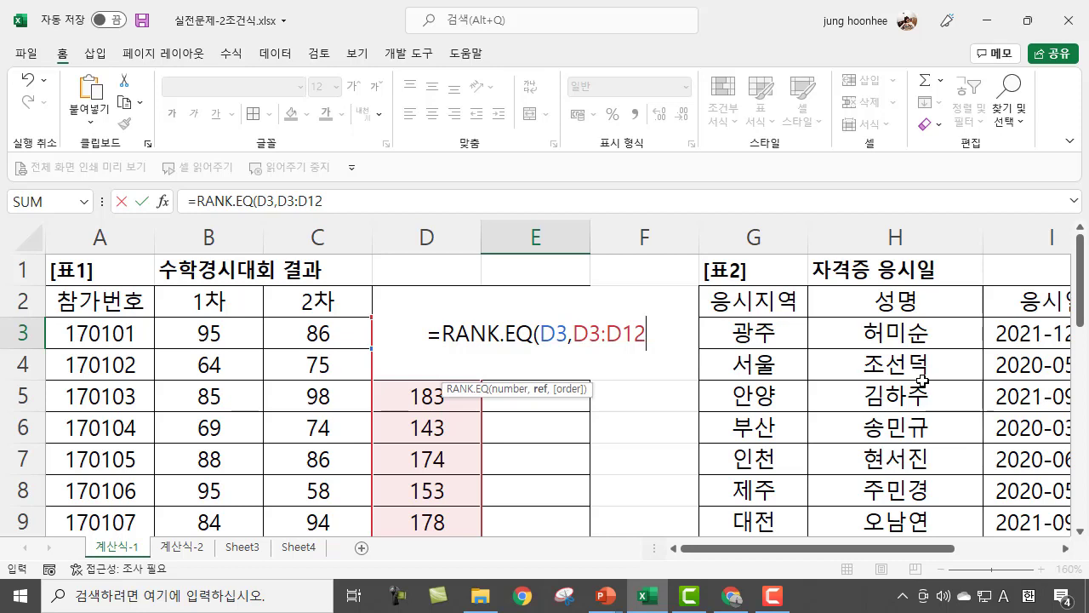
{"action": "key", "text": "F4"}
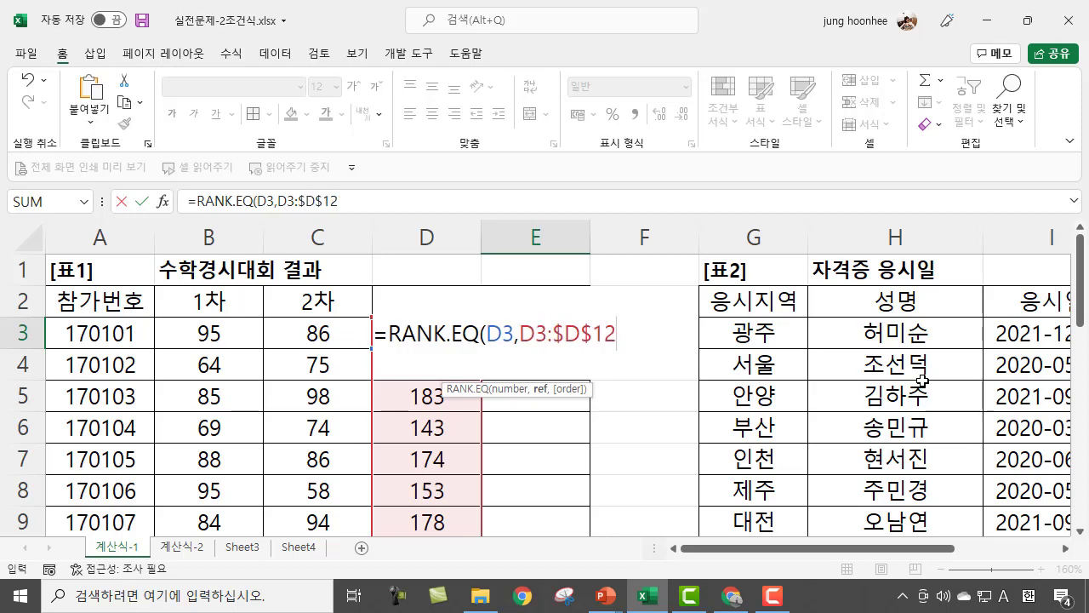
{"action": "left_click", "coordinate": [539, 341]}
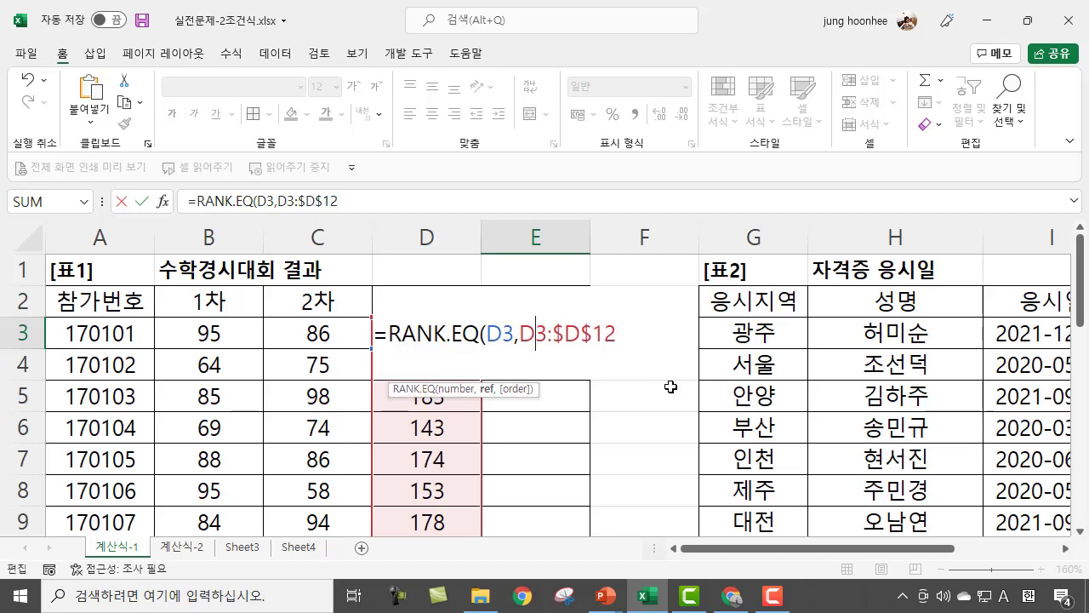
{"action": "key", "text": "F4"}
{"action": "left_click", "coordinate": [650, 335]}
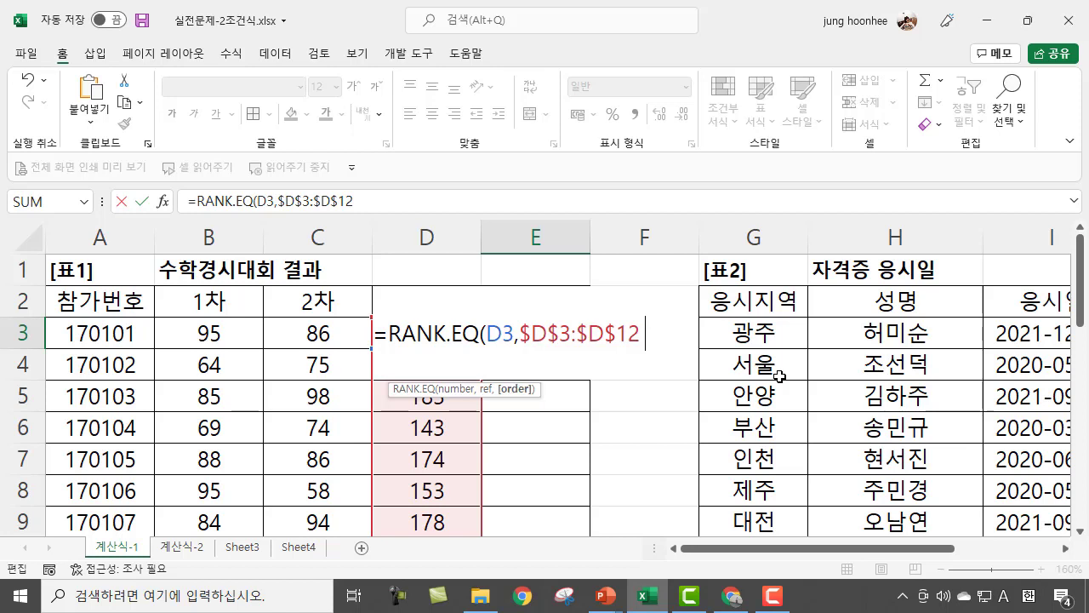
{"action": "type", "text": ","}
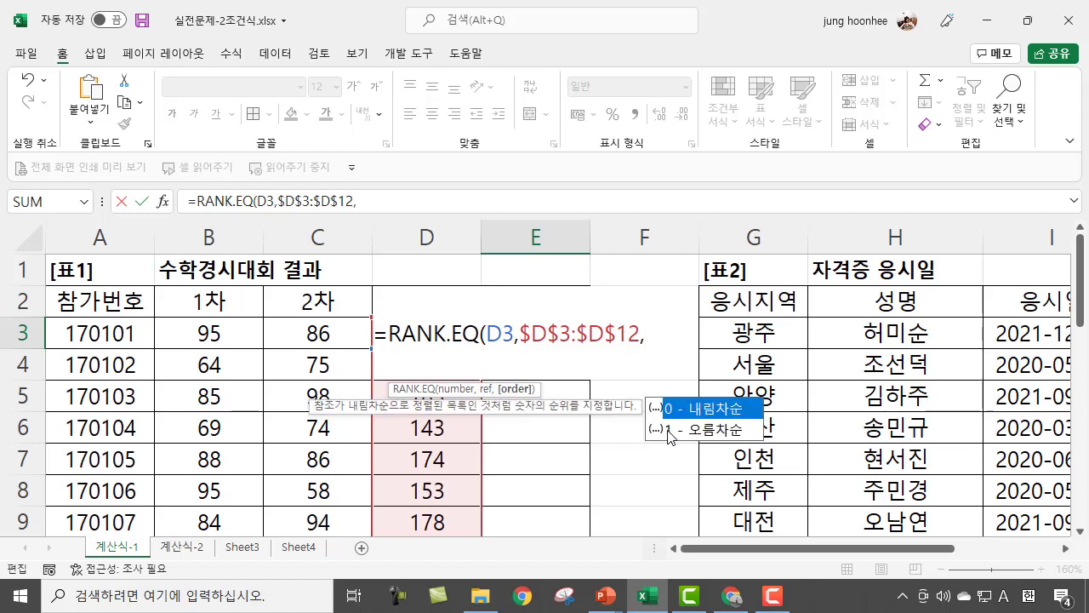
{"action": "type", "text": "1"}
{"action": "key", "text": "BackSpace"}
{"action": "key", "text": "BackSpace"}
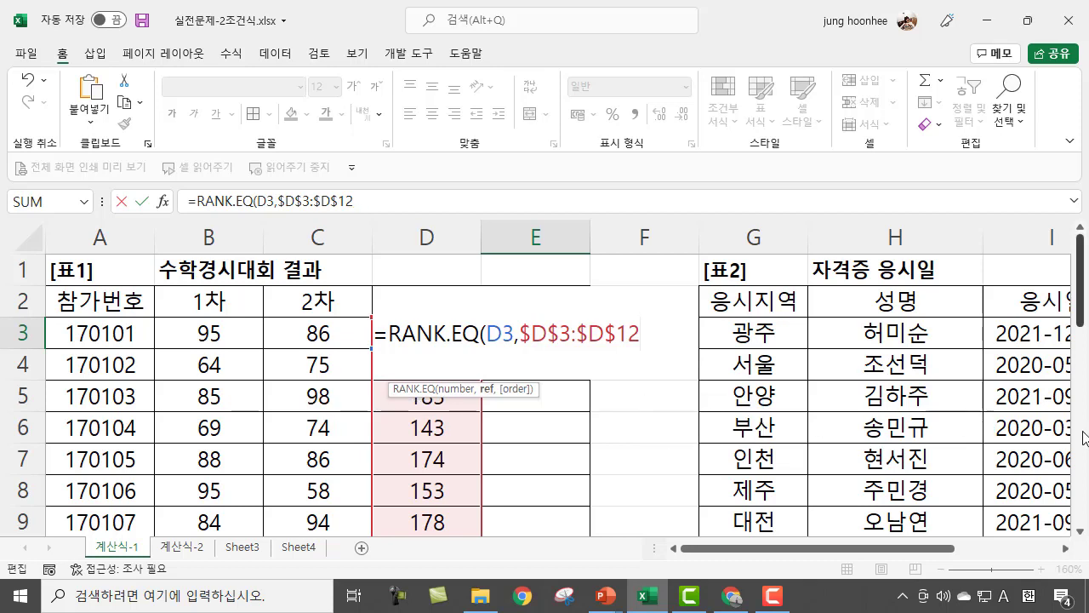
Complete the formula =RANK.EQ(D3,$D$3:$D$12) in E3 without an order argument and fill it down to E12.
{"action": "type", "text": ")"}
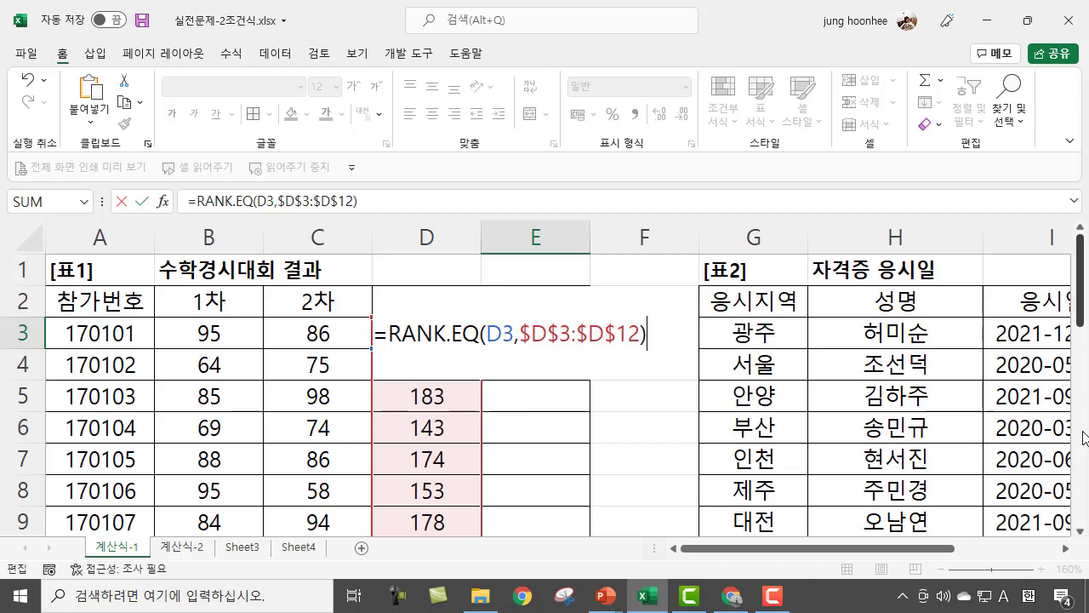
{"action": "key", "text": "Return"}
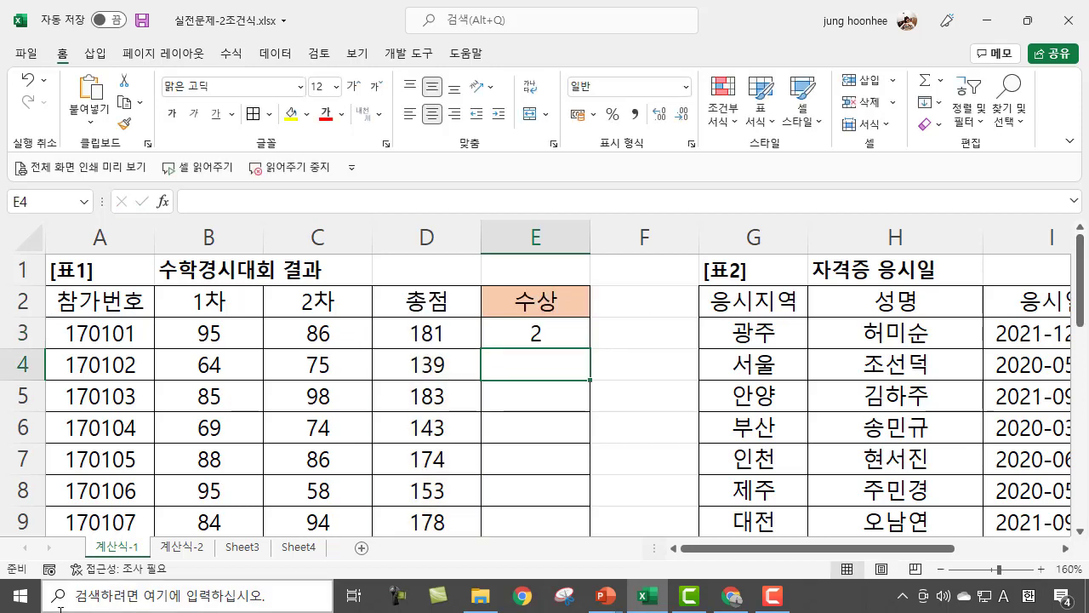
{"action": "left_click", "coordinate": [529, 338]}
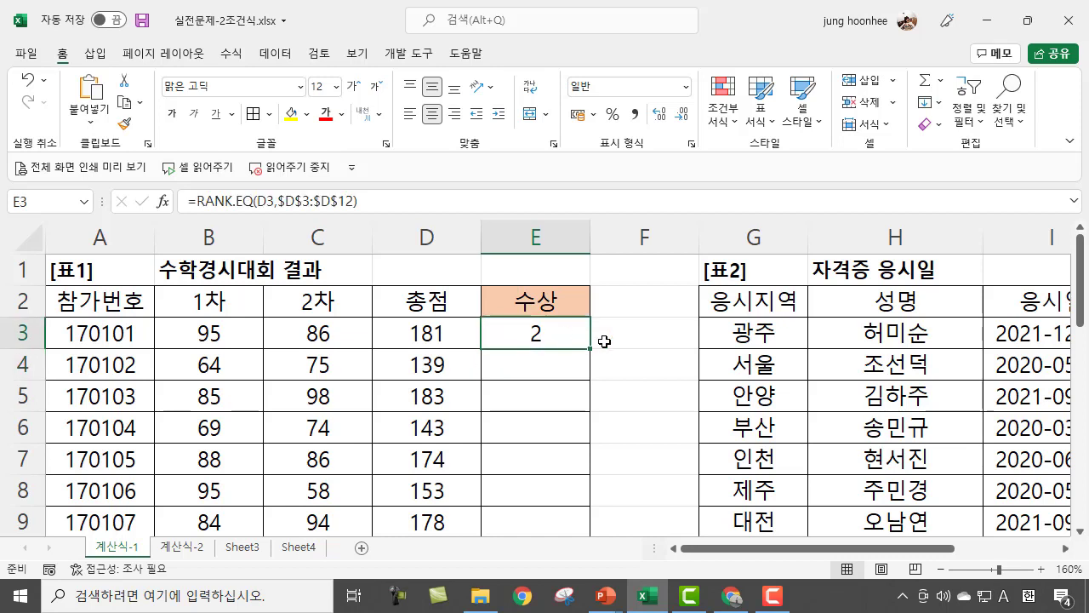
{"action": "double_click", "coordinate": [592, 348]}
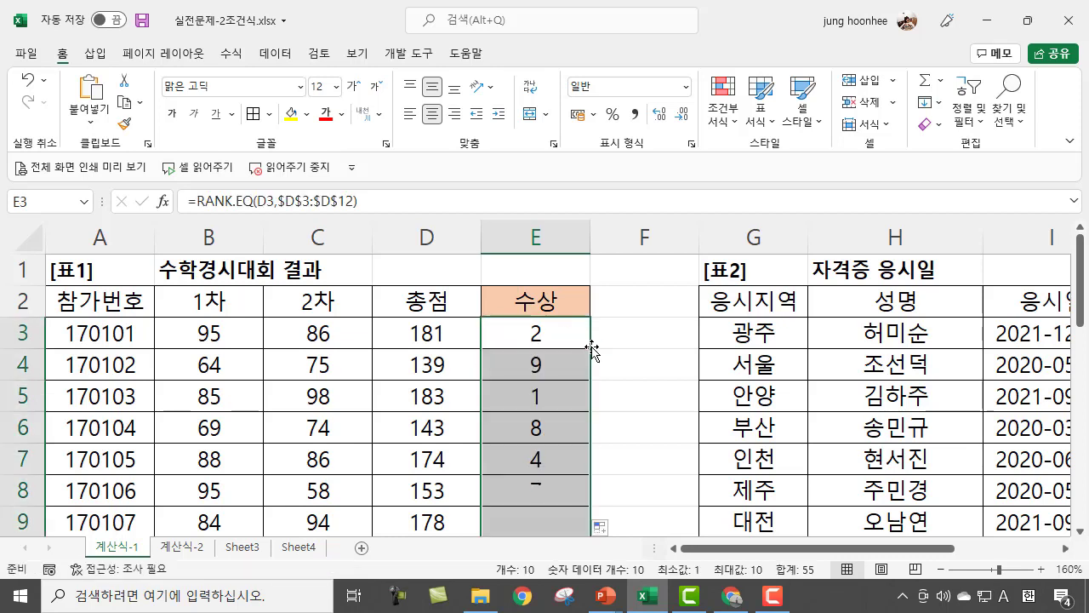
Check the rank results and copied formulas cell by cell from E3 to E9.
{"action": "left_click", "coordinate": [562, 333]}
{"action": "left_click", "coordinate": [554, 360]}
{"action": "left_click", "coordinate": [542, 392]}
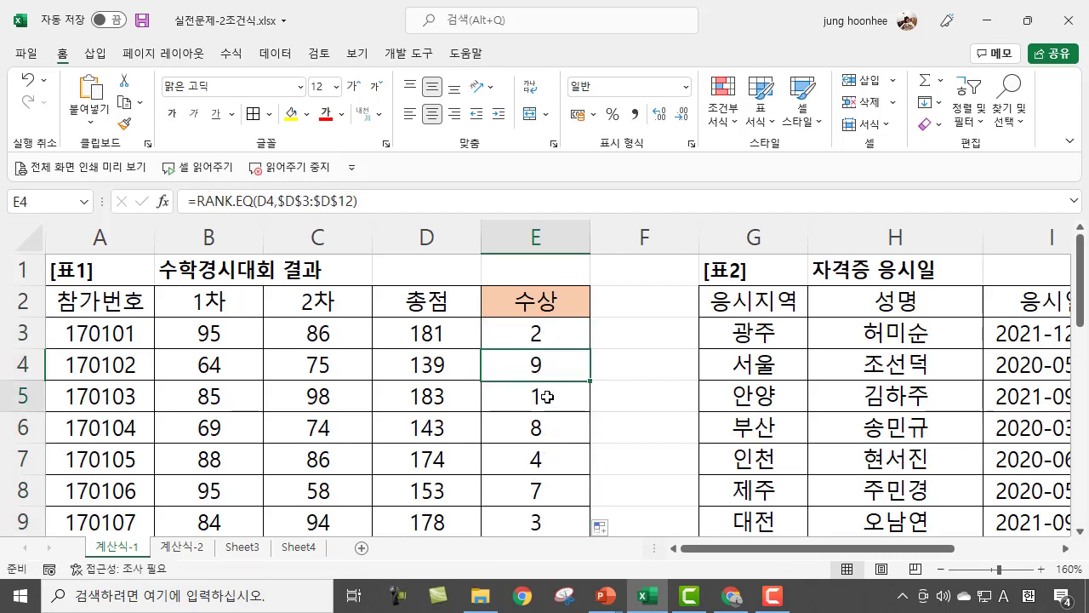
{"action": "left_click", "coordinate": [535, 428]}
{"action": "left_click", "coordinate": [547, 468]}
{"action": "left_click", "coordinate": [545, 495]}
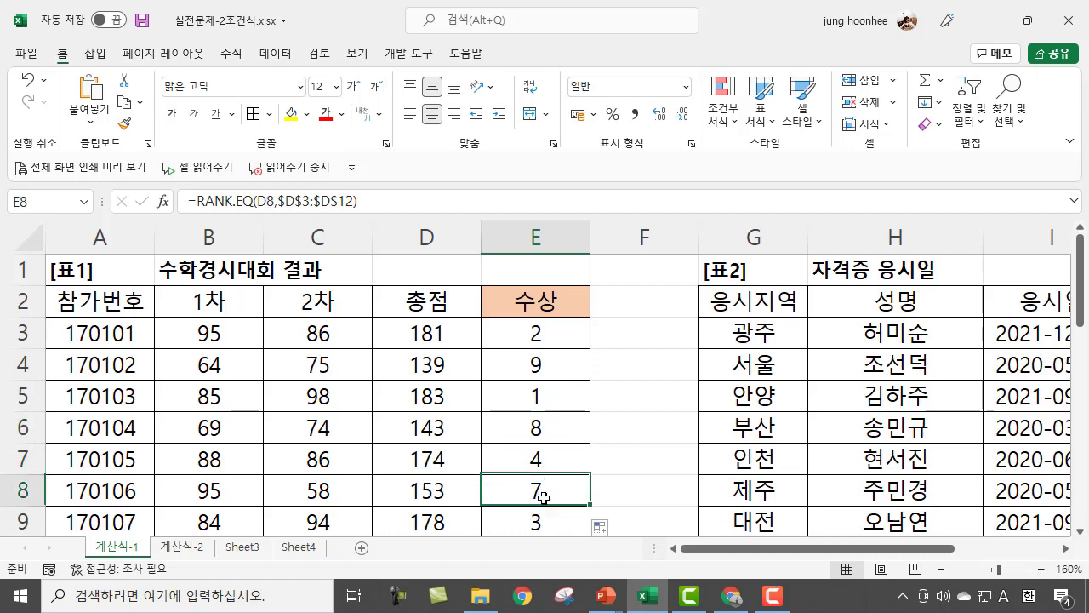
{"action": "left_click", "coordinate": [553, 521]}
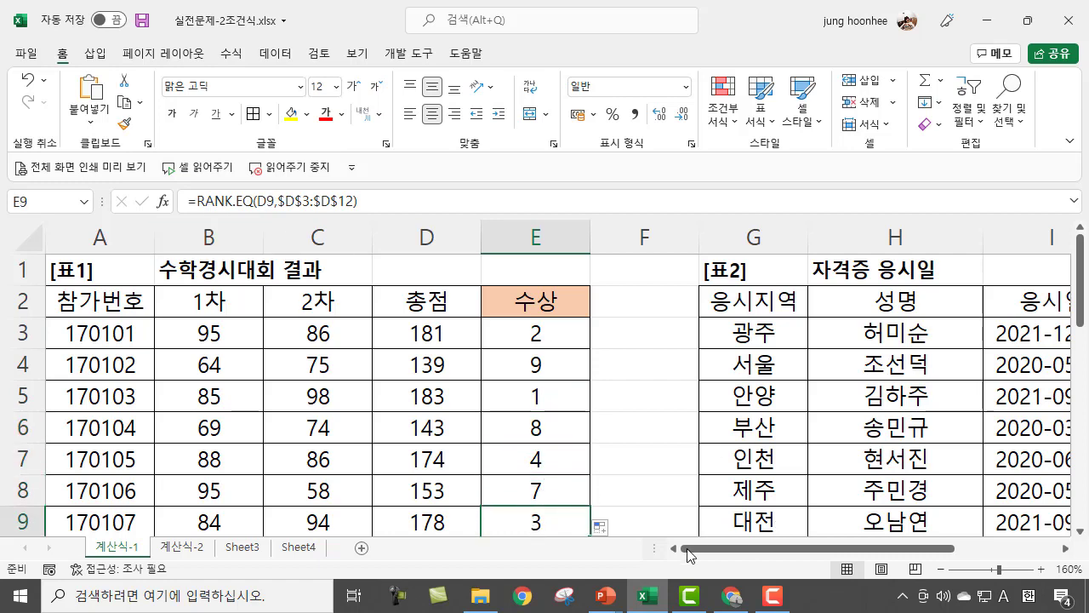
Switch to the PowerPoint slide show and mark '1위' and '대상' in question 1 with the red pen.
{"action": "mouse_move", "coordinate": [606, 595]}
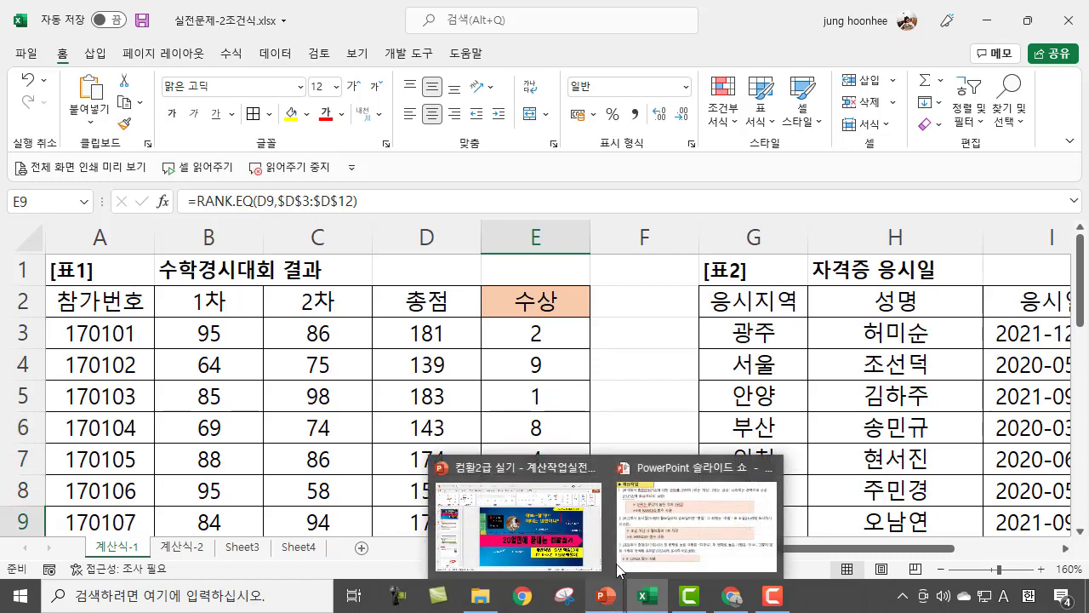
{"action": "left_click", "coordinate": [680, 528]}
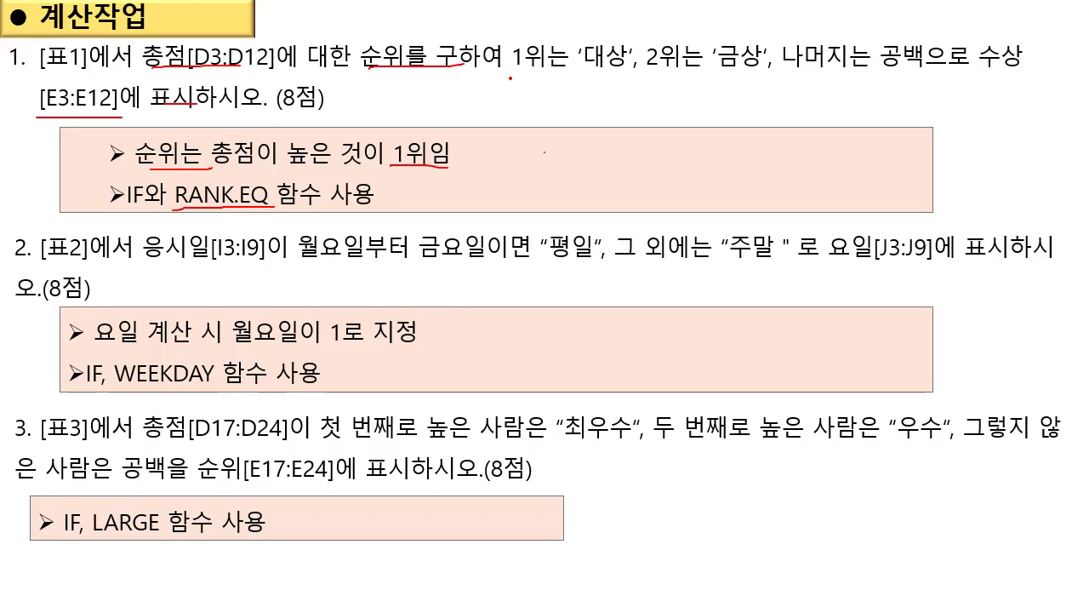
{"action": "left_click_drag", "start_coordinate": [511, 77], "coordinate": [559, 75]}
{"action": "mouse_move", "coordinate": [535, 68]}
{"action": "left_mouse_down"}
{"action": "mouse_move", "coordinate": [527, 35]}
{"action": "mouse_move", "coordinate": [533, 78]}
{"action": "mouse_move", "coordinate": [633, 68]}
{"action": "left_mouse_up"}
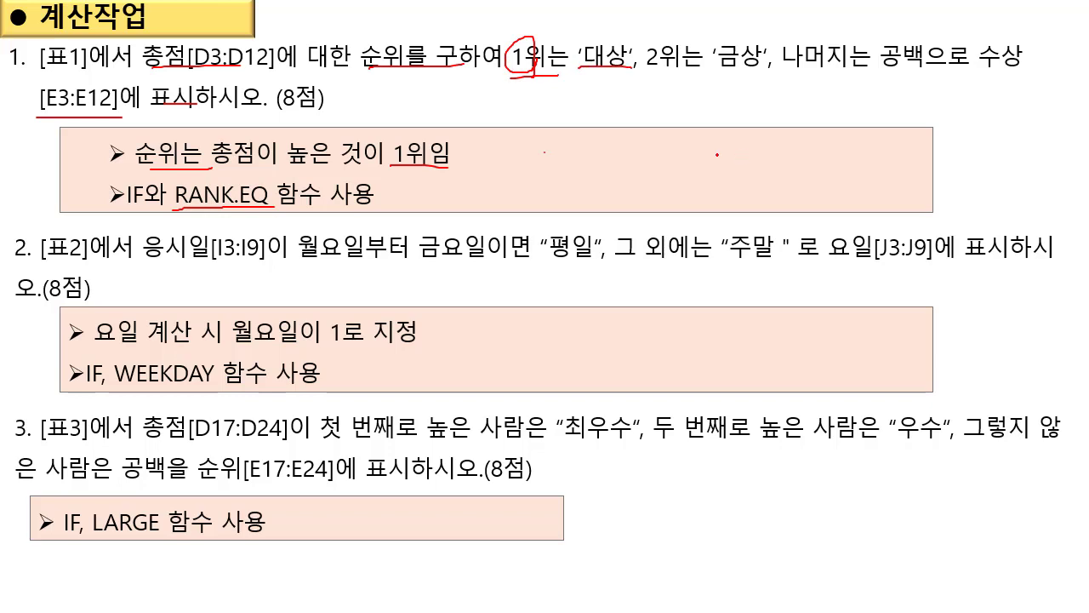
Mark the ranking text, '2위', '금상' and 'IF' in question 1 with the red pen, and switch to the Excel workbook.
{"action": "left_click_drag", "start_coordinate": [395, 77], "coordinate": [510, 82]}
{"action": "mouse_move", "coordinate": [660, 83]}
{"action": "left_mouse_down"}
{"action": "mouse_move", "coordinate": [723, 87]}
{"action": "mouse_move", "coordinate": [809, 67]}
{"action": "left_mouse_up"}
{"action": "mouse_move", "coordinate": [153, 199]}
{"action": "left_mouse_down"}
{"action": "mouse_move", "coordinate": [116, 203]}
{"action": "mouse_move", "coordinate": [155, 212]}
{"action": "left_mouse_up"}
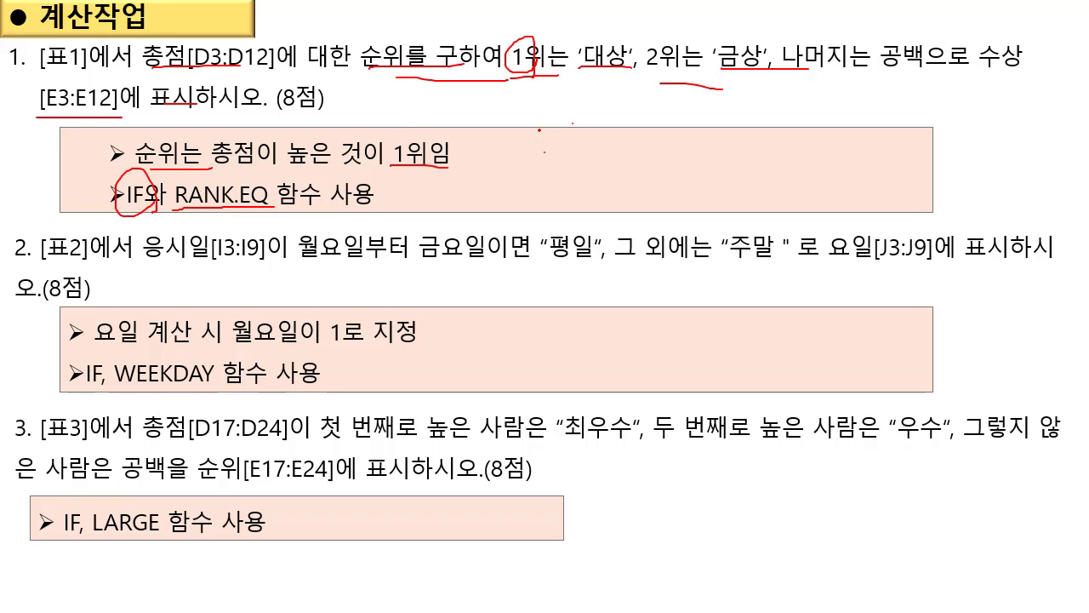
{"action": "right_click", "coordinate": [577, 287]}
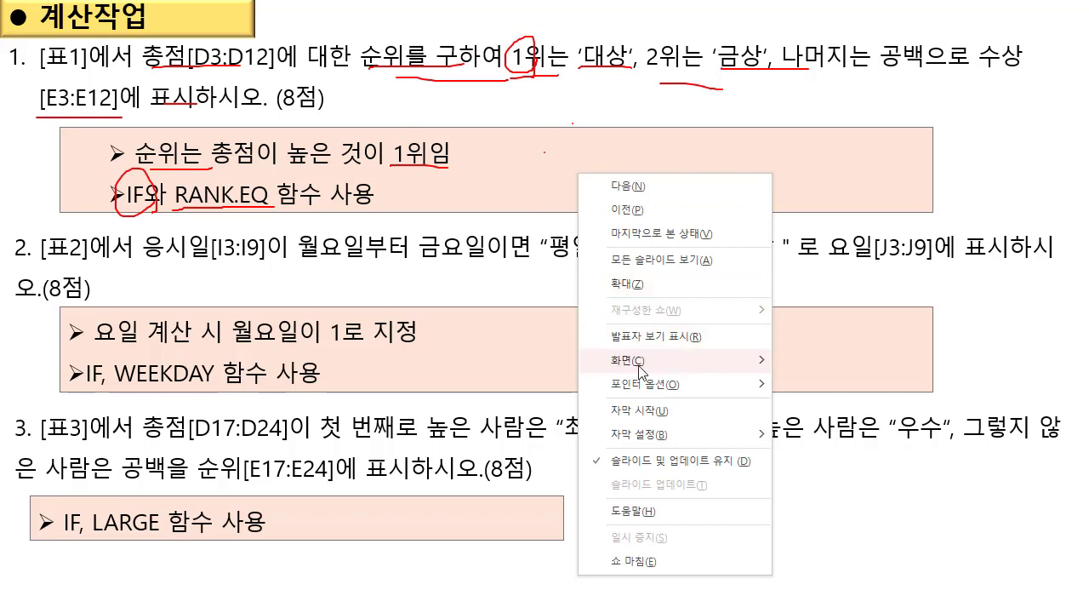
{"action": "mouse_move", "coordinate": [634, 366]}
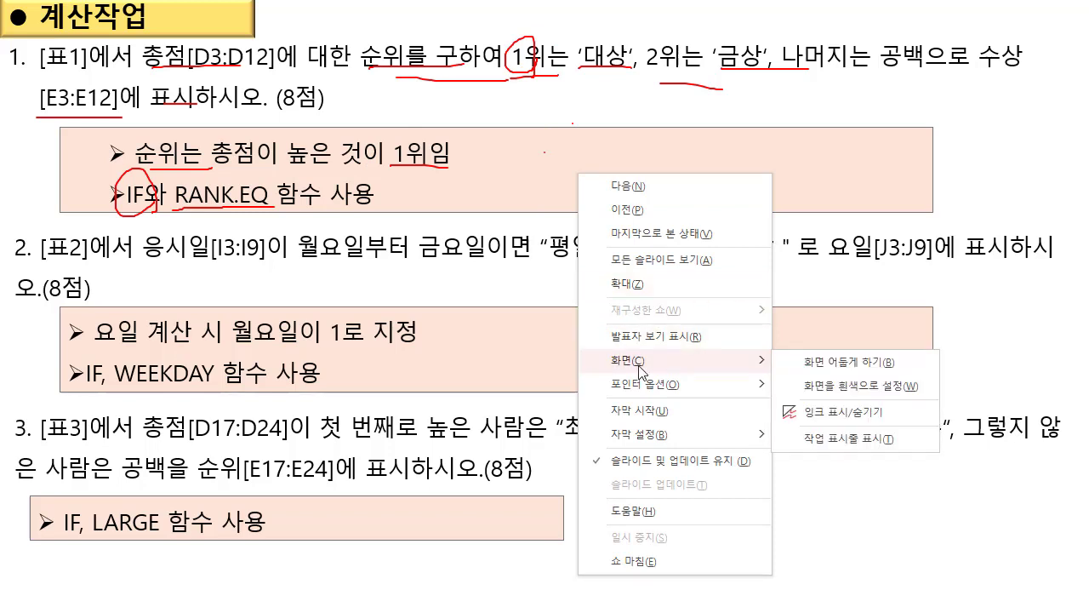
{"action": "left_click", "coordinate": [851, 439]}
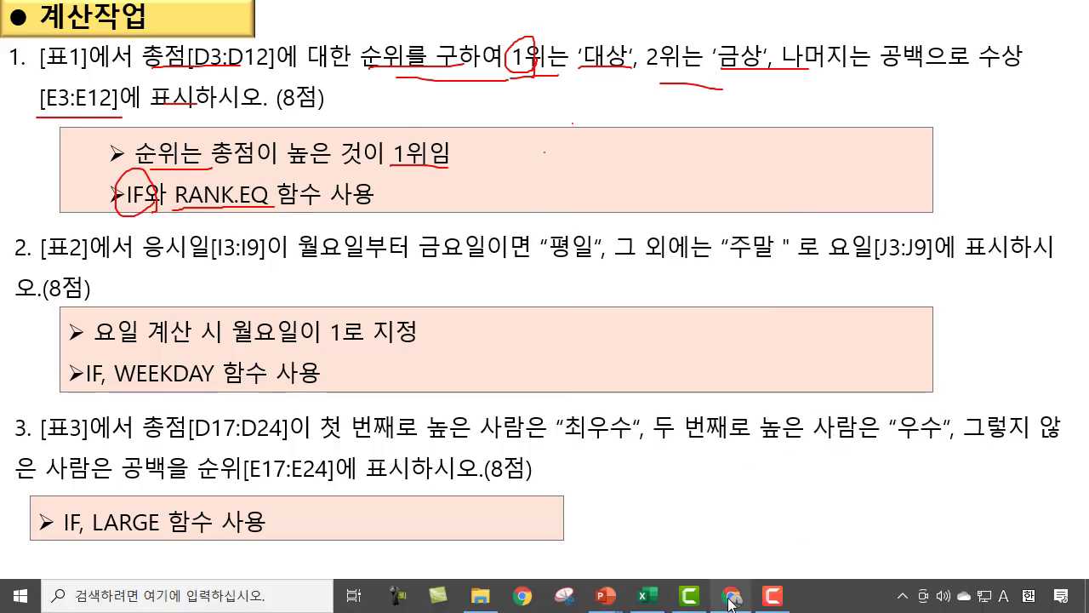
{"action": "left_click", "coordinate": [649, 600]}
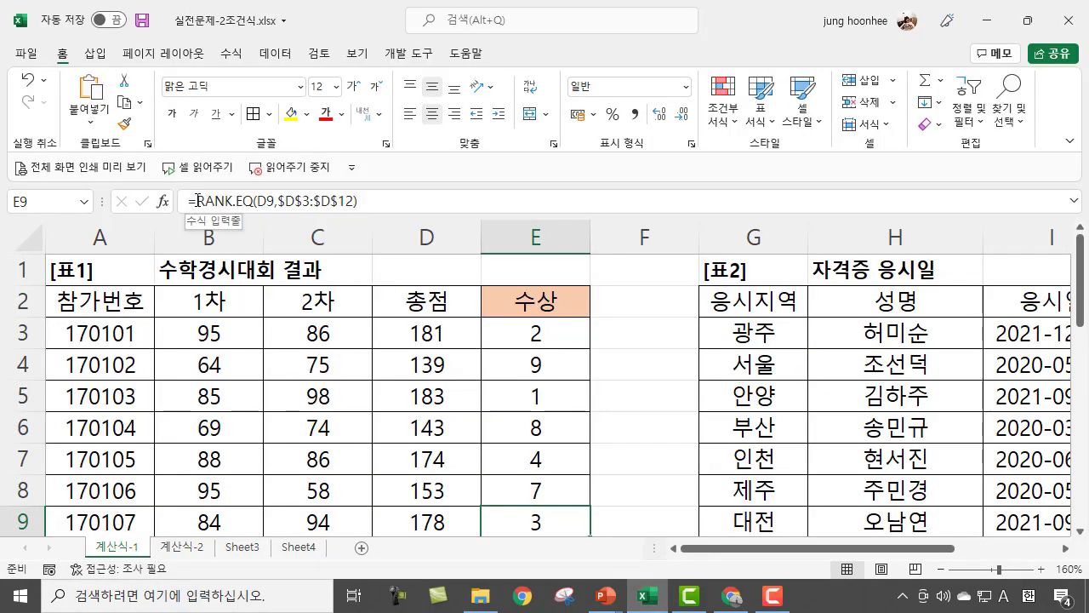
{"action": "left_click", "coordinate": [196, 200]}
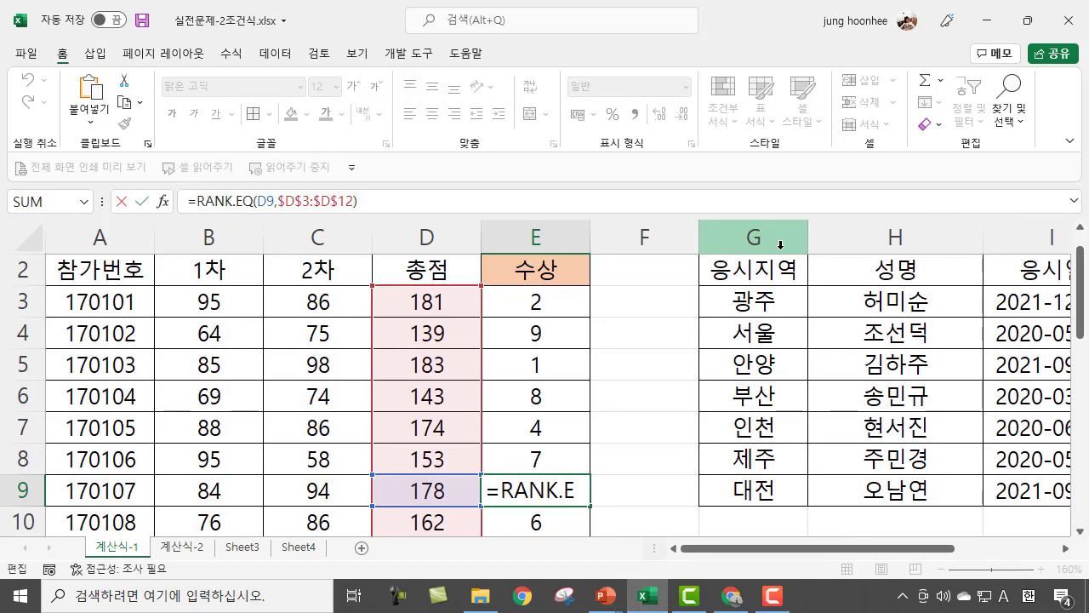
{"action": "type", "text": "IF"}
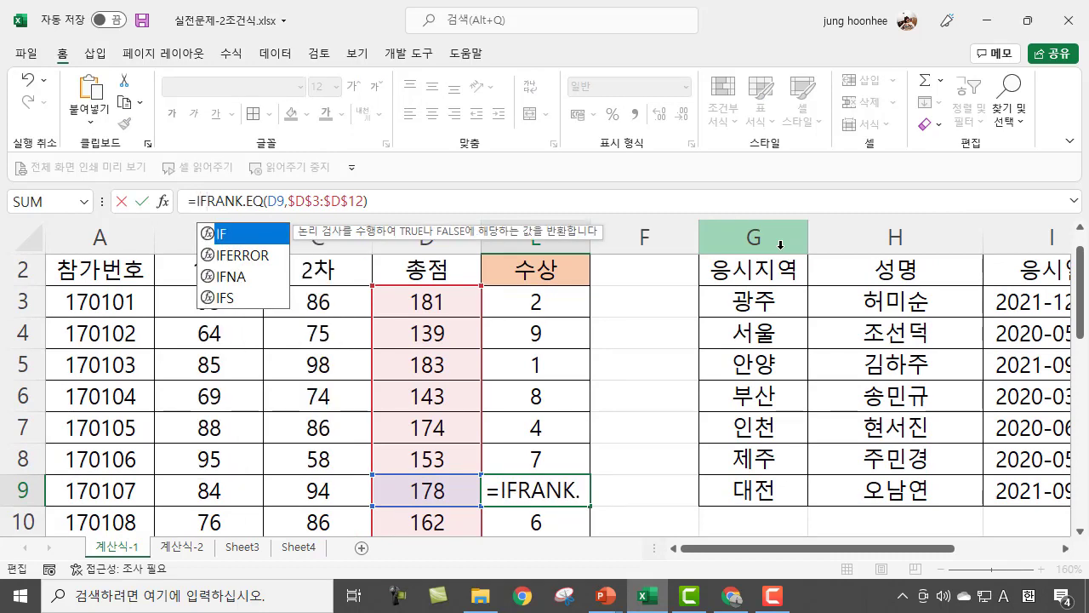
{"action": "type", "text": "("}
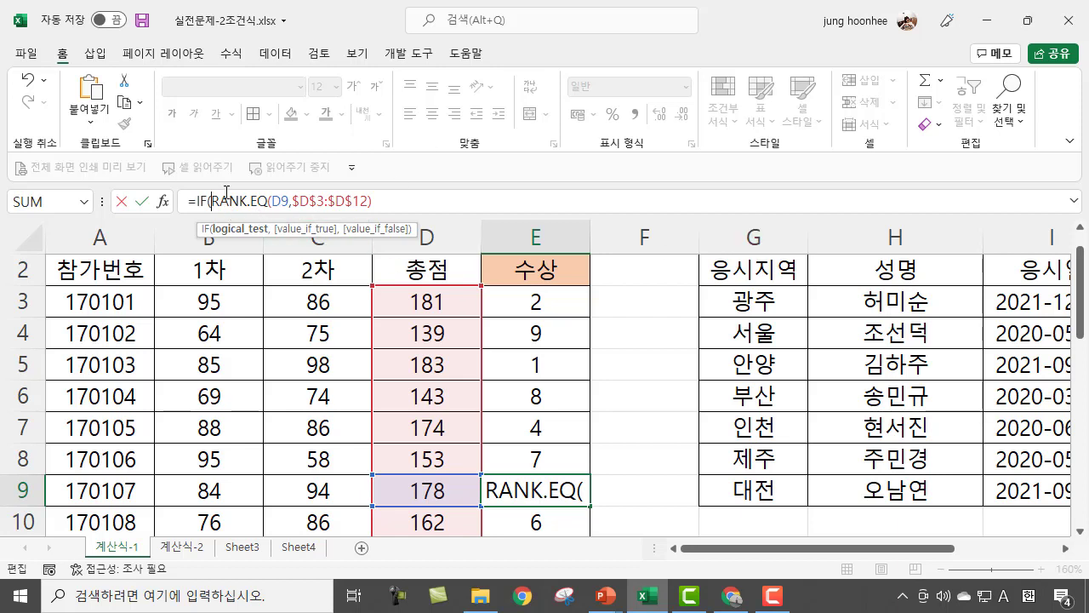
{"action": "left_click", "coordinate": [379, 200]}
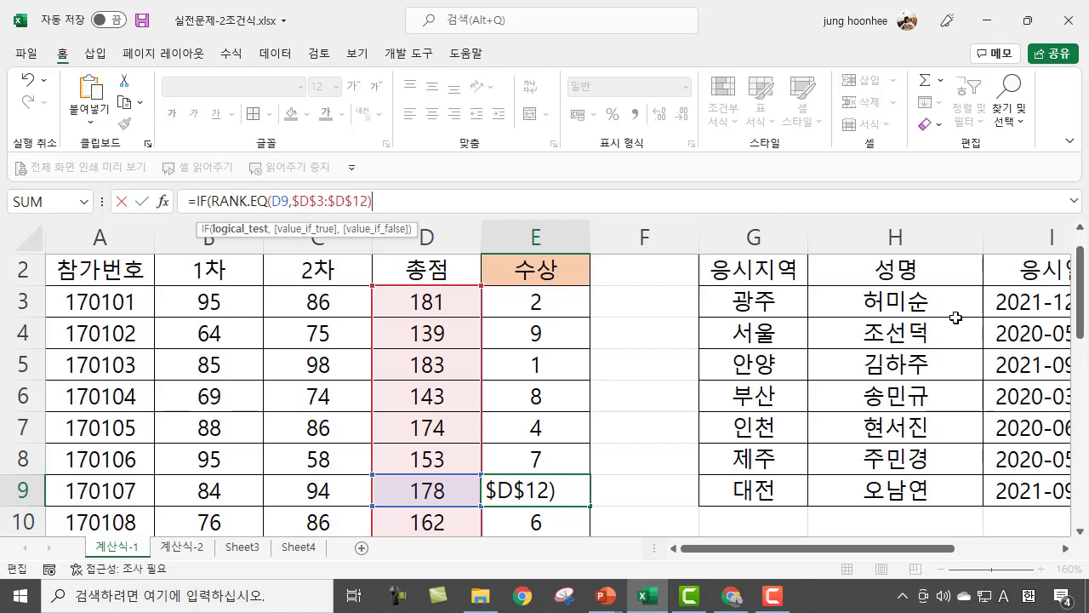
{"action": "type", "text": "=1"}
{"action": "type", "text": ","}
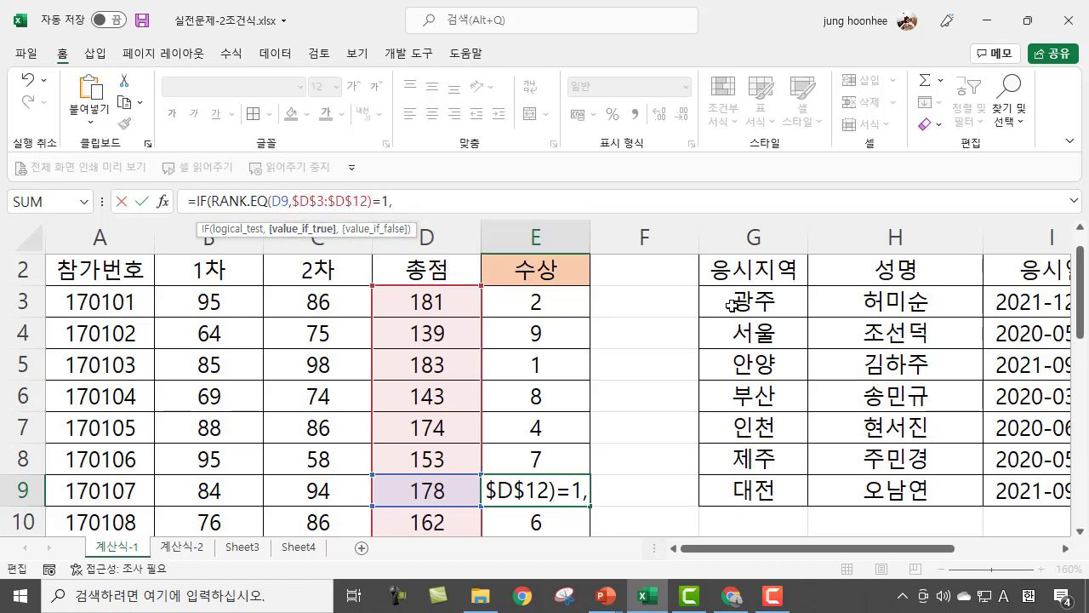
{"action": "type", "text": "\"E"}
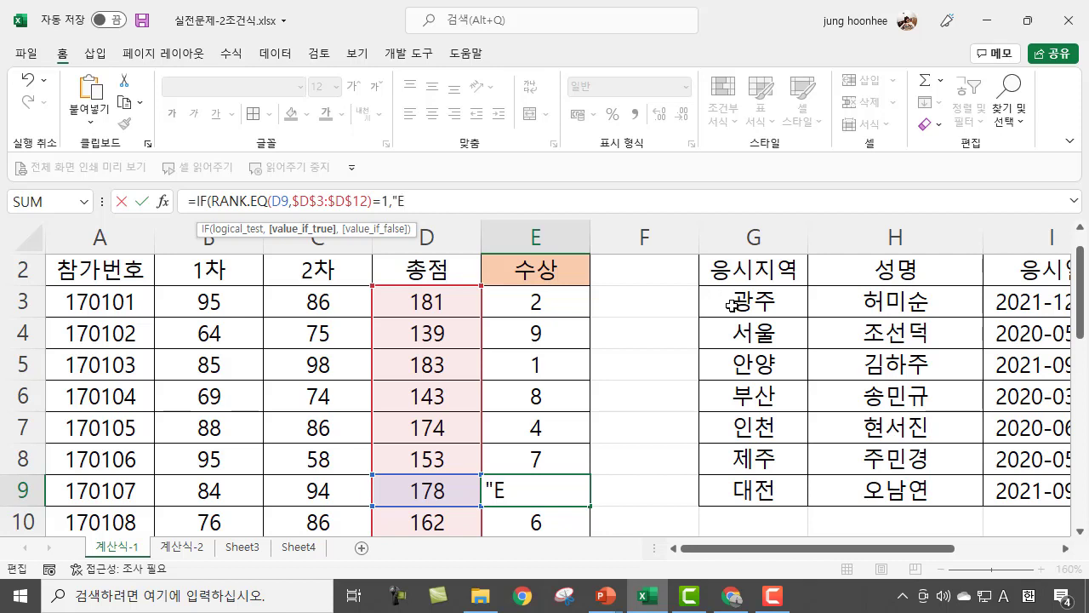
{"action": "key", "text": "BackSpace"}
{"action": "key", "text": "Escape"}
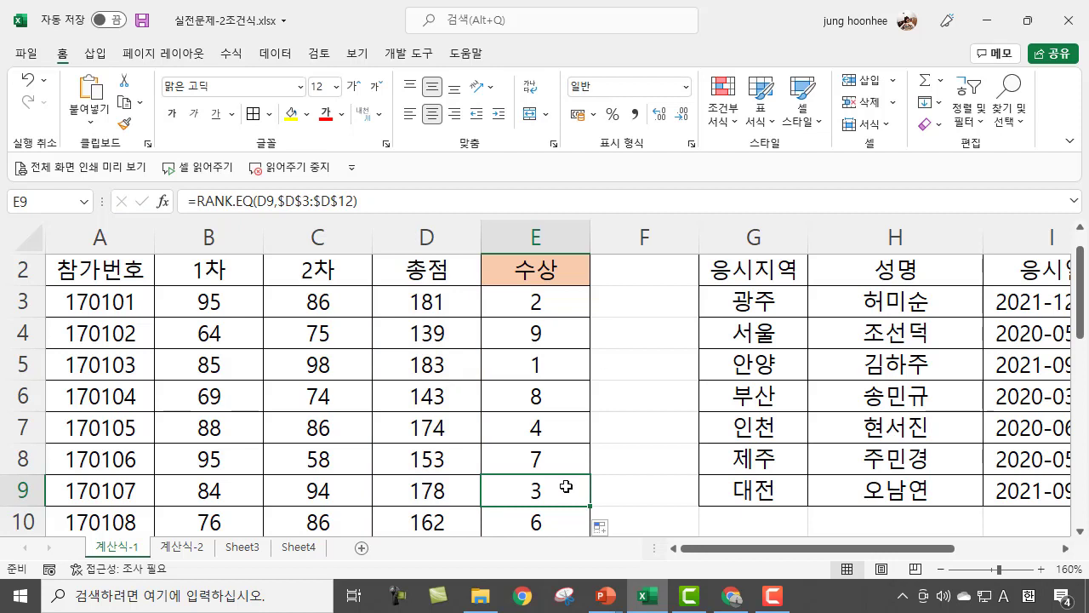
Wrap the RANK.EQ formula in E3 in an IF function with the logical test RANK.EQ(D3,$D$3:$D$12)=1.
{"action": "left_click", "coordinate": [533, 308]}
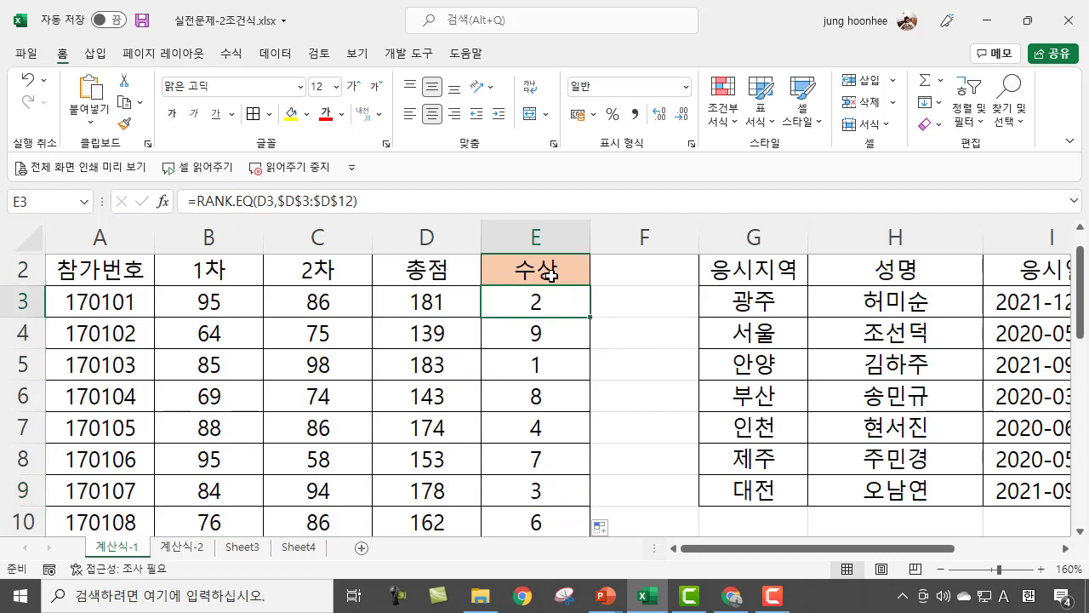
{"action": "left_click", "coordinate": [195, 201]}
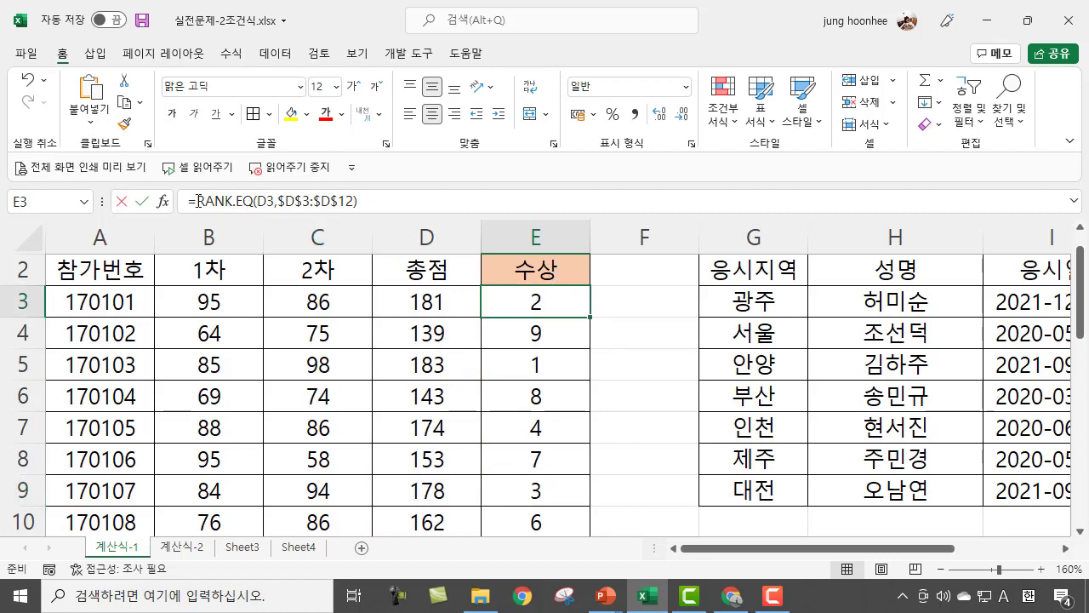
{"action": "key", "text": "Hangul"}
{"action": "type", "text": "ㅑ"}
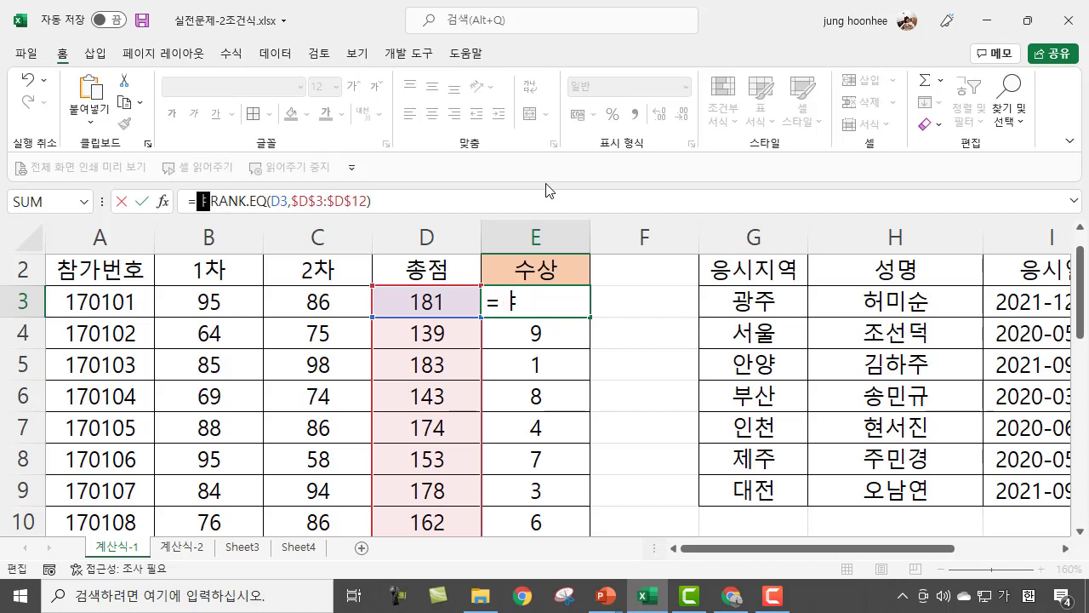
{"action": "key", "text": "BackSpace"}
{"action": "key", "text": "Hangul"}
{"action": "type", "text": "IF"}
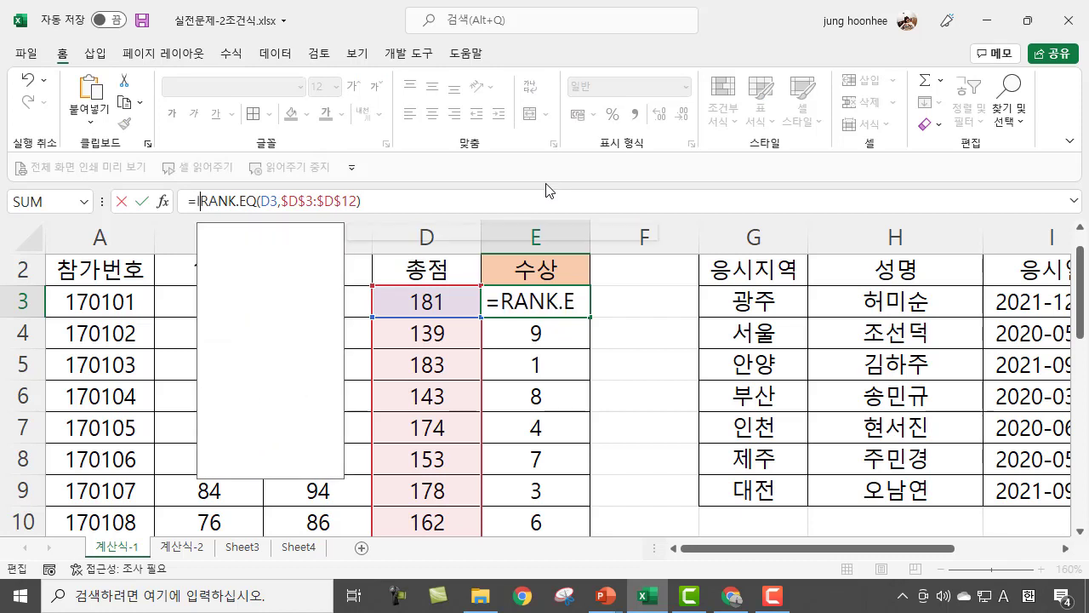
{"action": "type", "text": "("}
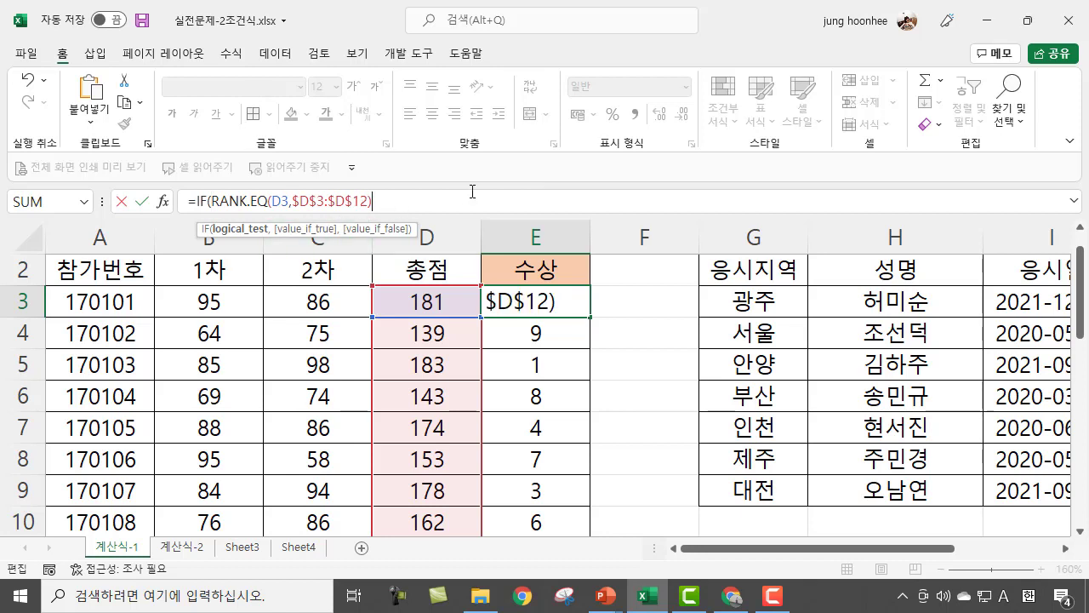
{"action": "type", "text": "=1,"}
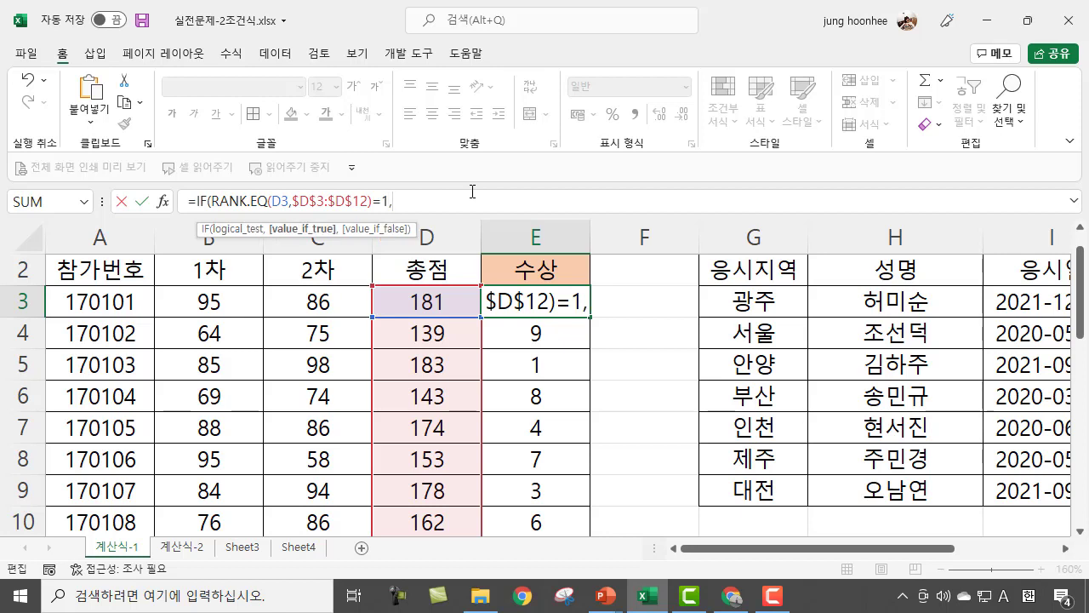
Enter "대상" as the IF function's value_if_true argument and start the value_if_false argument.
{"action": "type", "text": "\"E"}
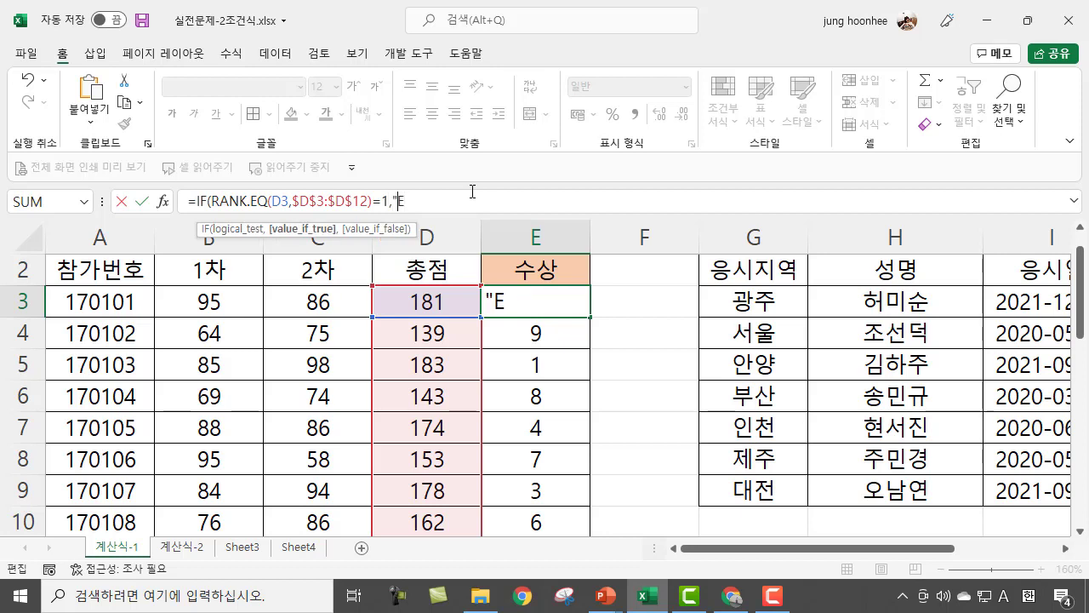
{"action": "key", "text": "BackSpace"}
{"action": "key", "text": "Hangul"}
{"action": "type", "text": "대상"}
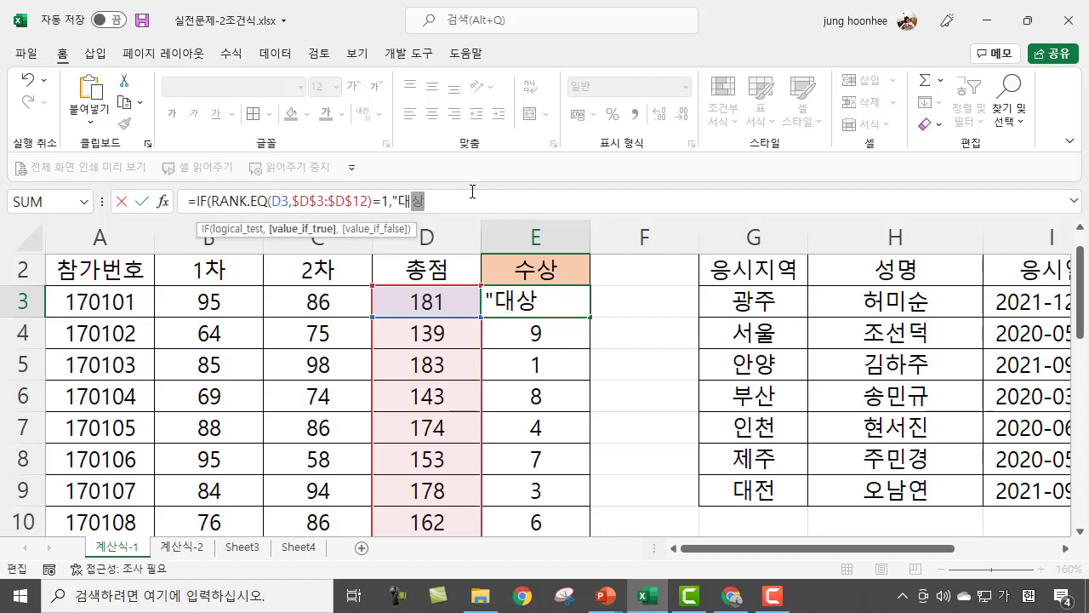
{"action": "type", "text": "\","}
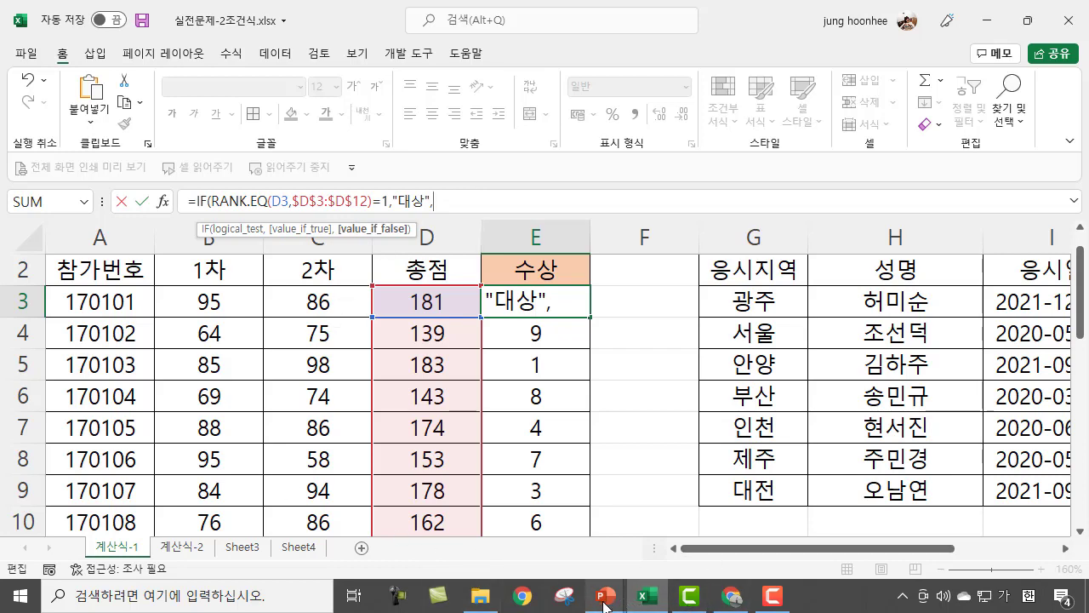
Switch to the PowerPoint slide show, circle '2위' and link it to '금상' with the red pen, and return to Excel.
{"action": "mouse_move", "coordinate": [606, 605]}
{"action": "left_click", "coordinate": [711, 516]}
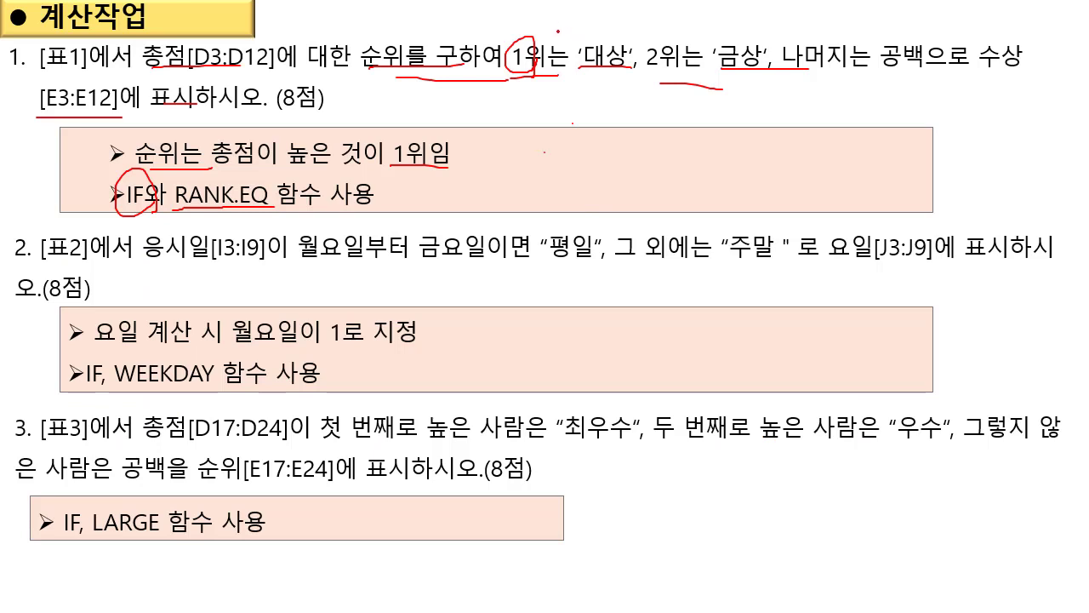
{"action": "mouse_move", "coordinate": [674, 77]}
{"action": "left_mouse_down"}
{"action": "mouse_move", "coordinate": [677, 37]}
{"action": "mouse_move", "coordinate": [685, 85]}
{"action": "mouse_move", "coordinate": [739, 66]}
{"action": "left_mouse_up"}
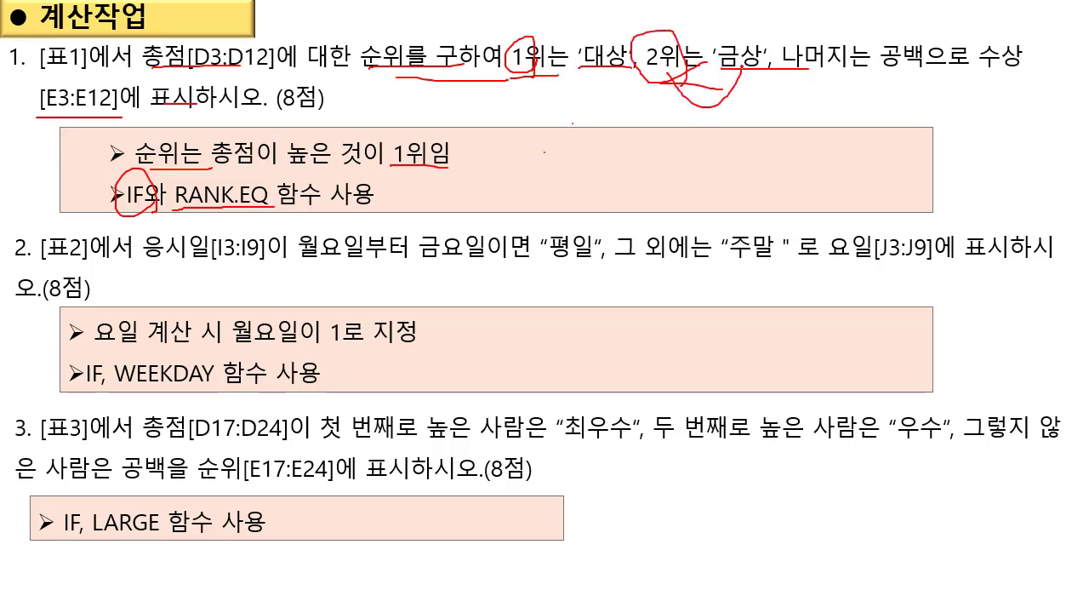
{"action": "right_click", "coordinate": [622, 239]}
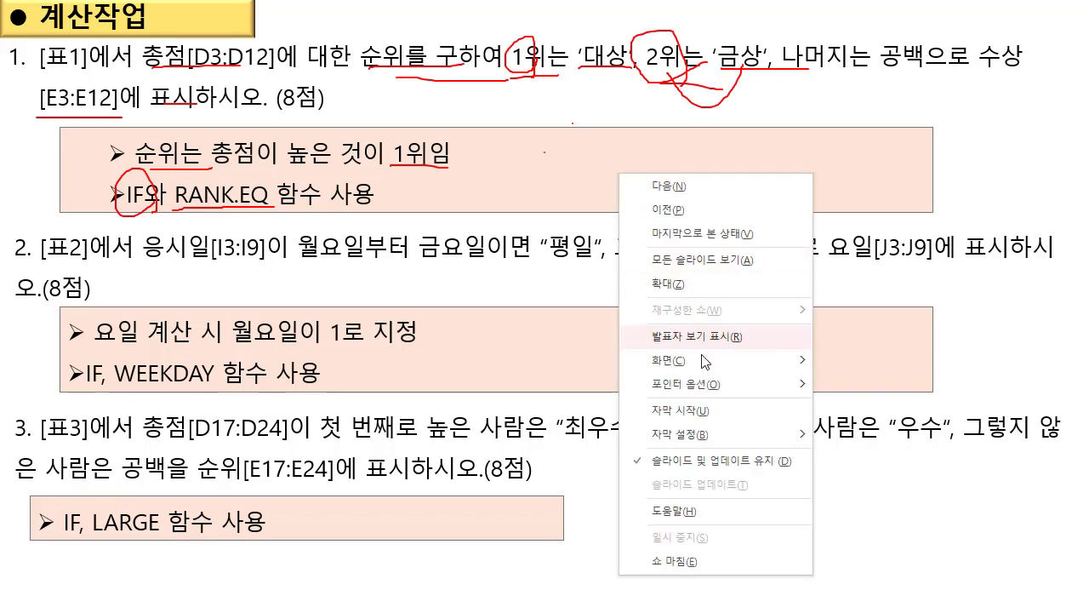
{"action": "mouse_move", "coordinate": [680, 364]}
{"action": "left_click", "coordinate": [880, 439]}
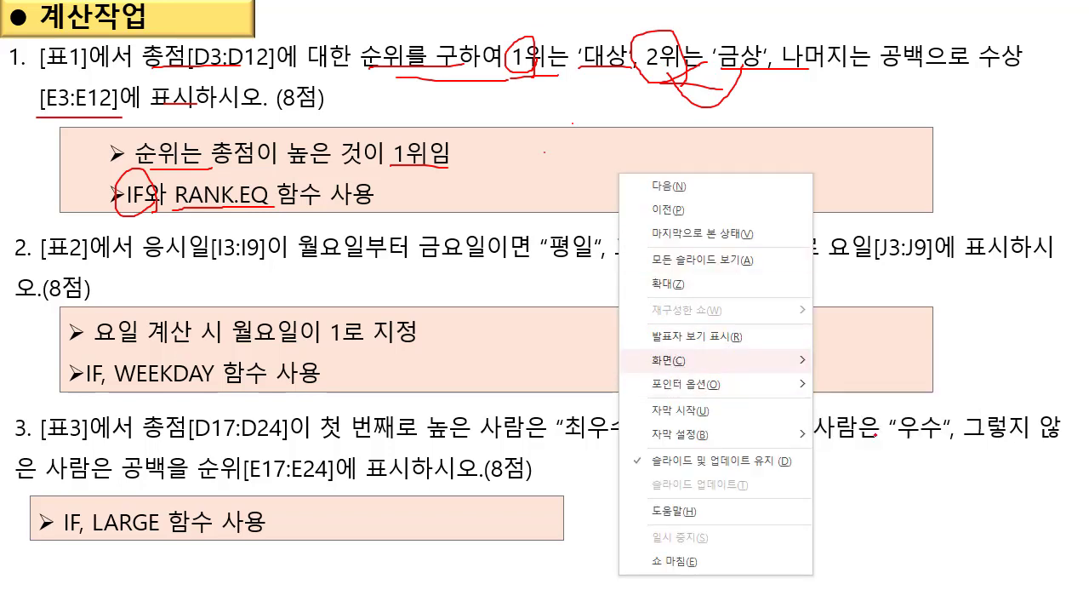
{"action": "left_click", "coordinate": [648, 596]}
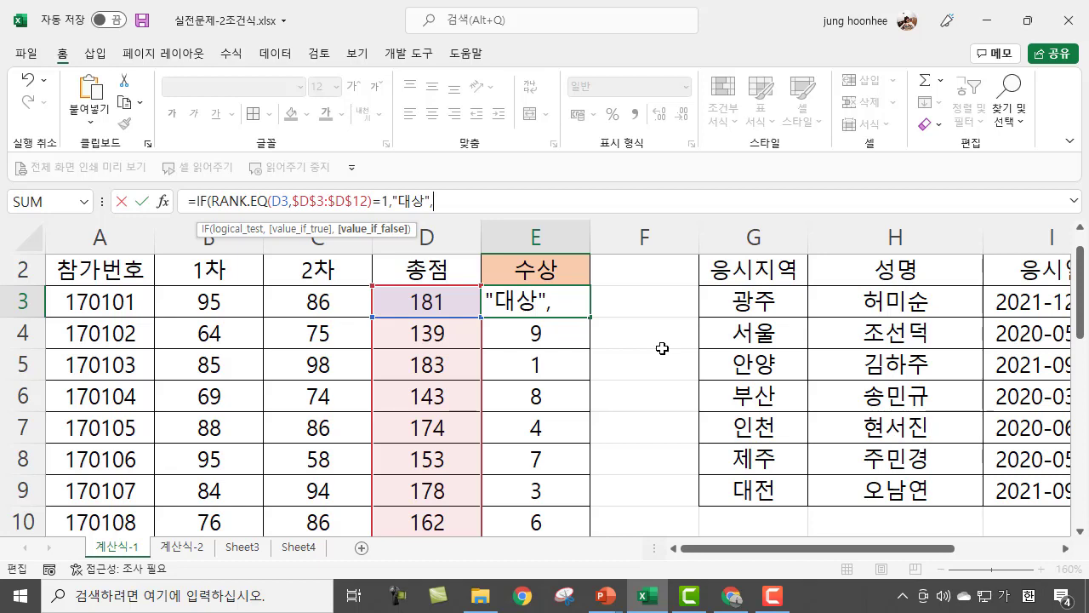
Start a second RANK.EQ function in the value_if_false argument with D3 as its number.
{"action": "type", "text": "ㄱ"}
{"action": "key", "text": "BackSpace"}
{"action": "key", "text": "Hangul"}
{"action": "type", "text": "RANK"}
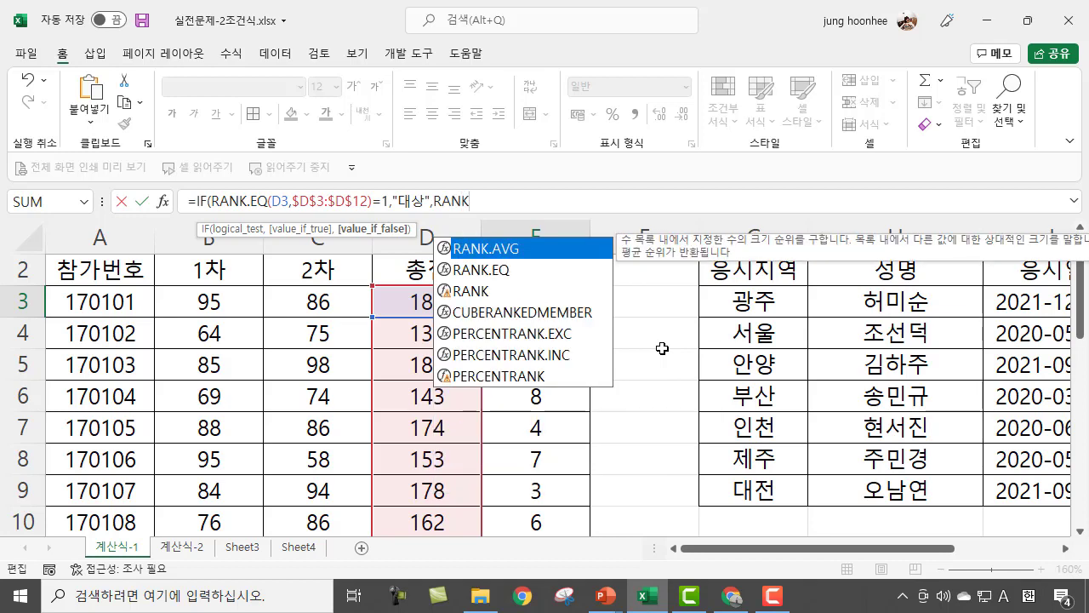
{"action": "type", "text": ".EQ"}
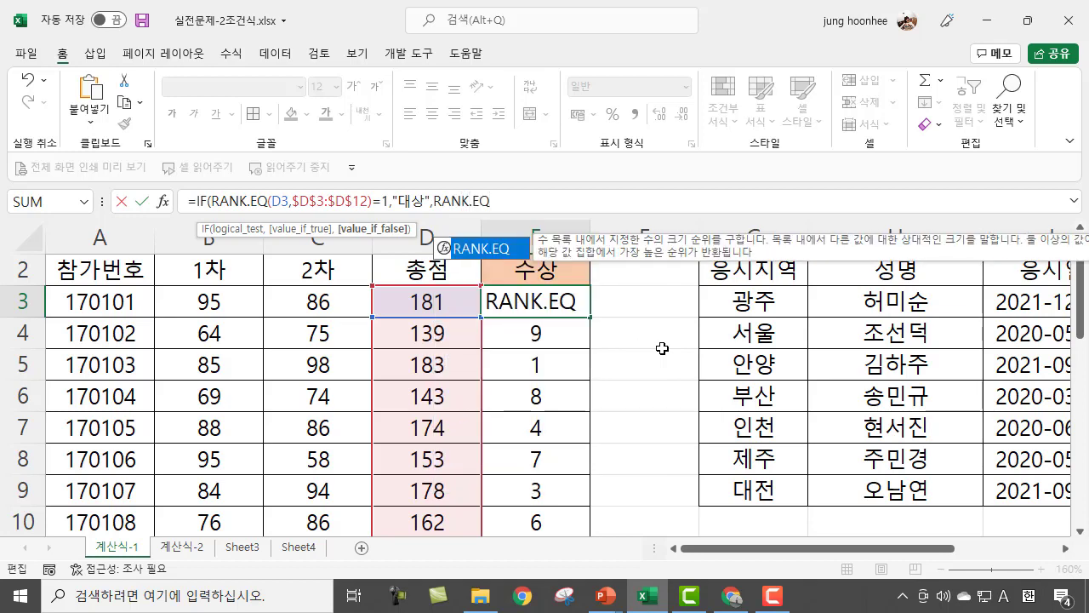
{"action": "type", "text": "("}
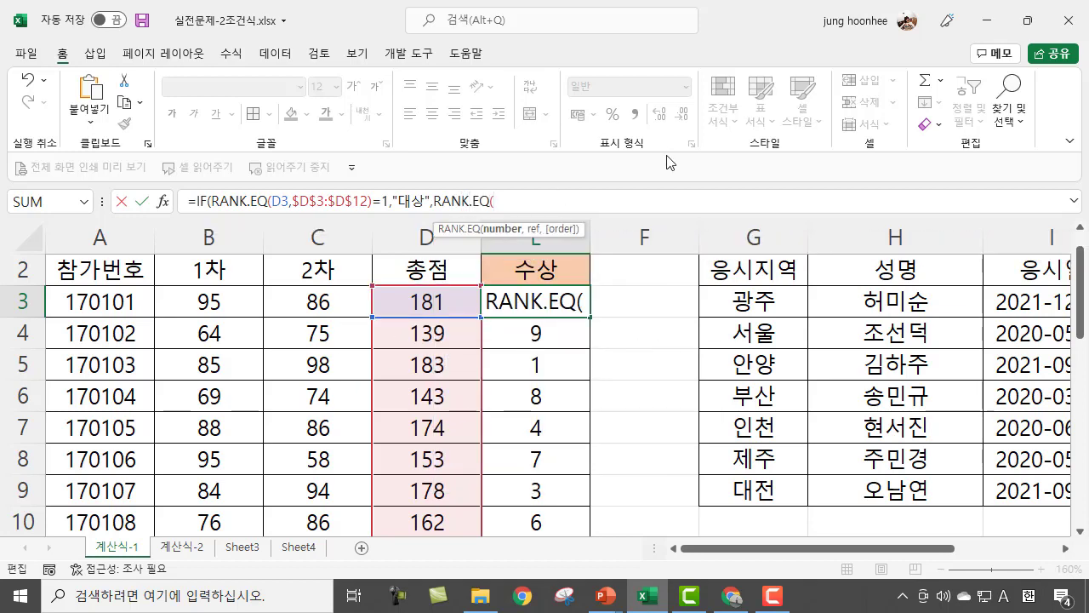
{"action": "left_click", "coordinate": [420, 300]}
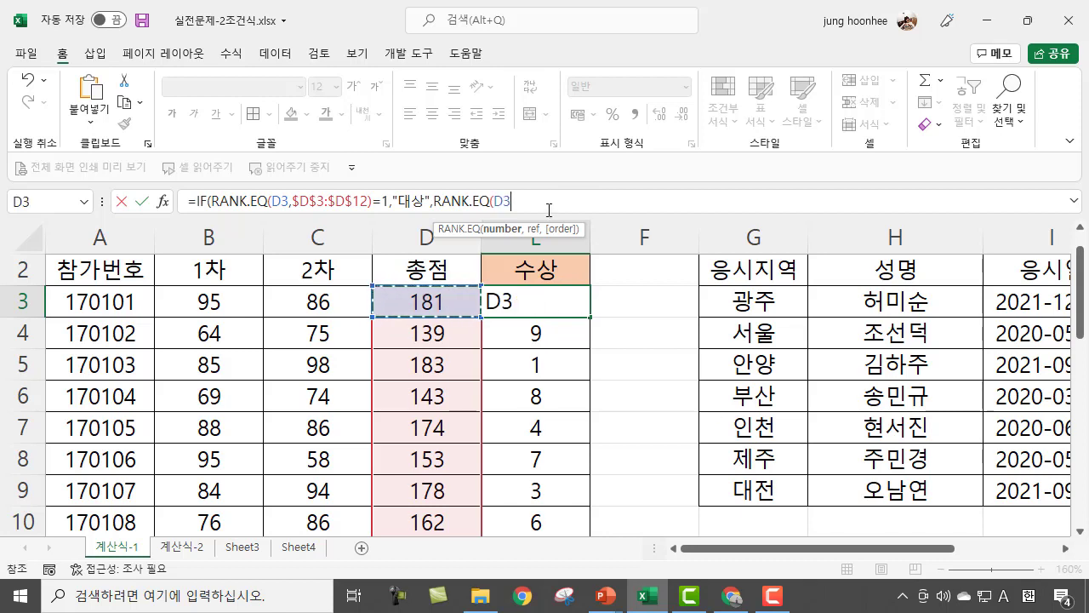
{"action": "type", "text": ","}
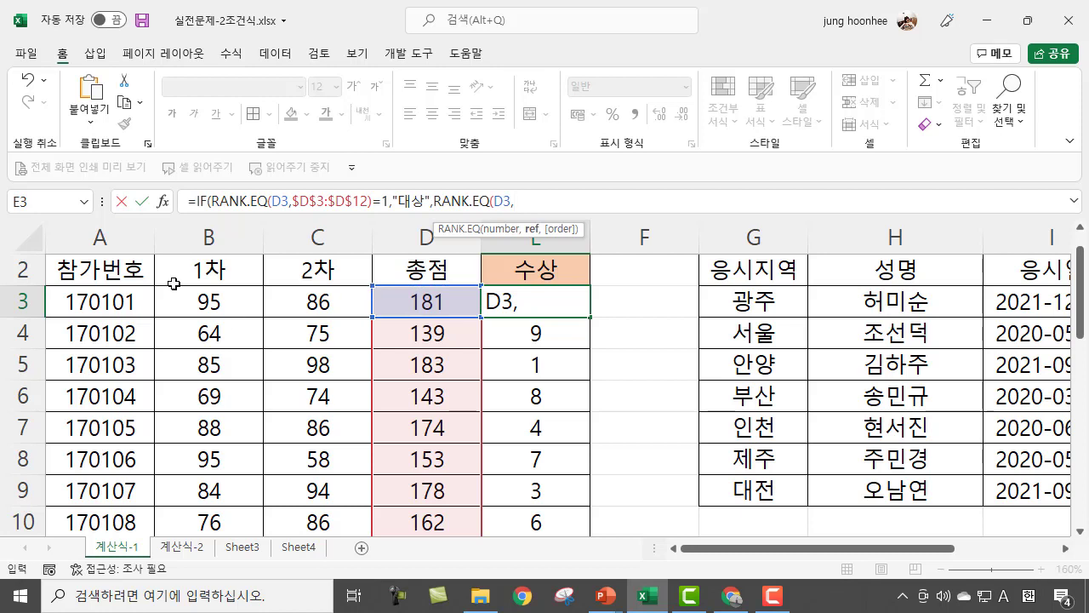
Add D3:D12 as the second RANK.EQ range, make it absolute as $D$3:$D$12, and compare the rank with =2.
{"action": "left_click", "coordinate": [426, 299]}
{"action": "mouse_move", "coordinate": [425, 299]}
{"action": "left_mouse_down"}
{"action": "mouse_move", "coordinate": [431, 451]}
{"action": "mouse_move", "coordinate": [436, 308]}
{"action": "left_mouse_up"}
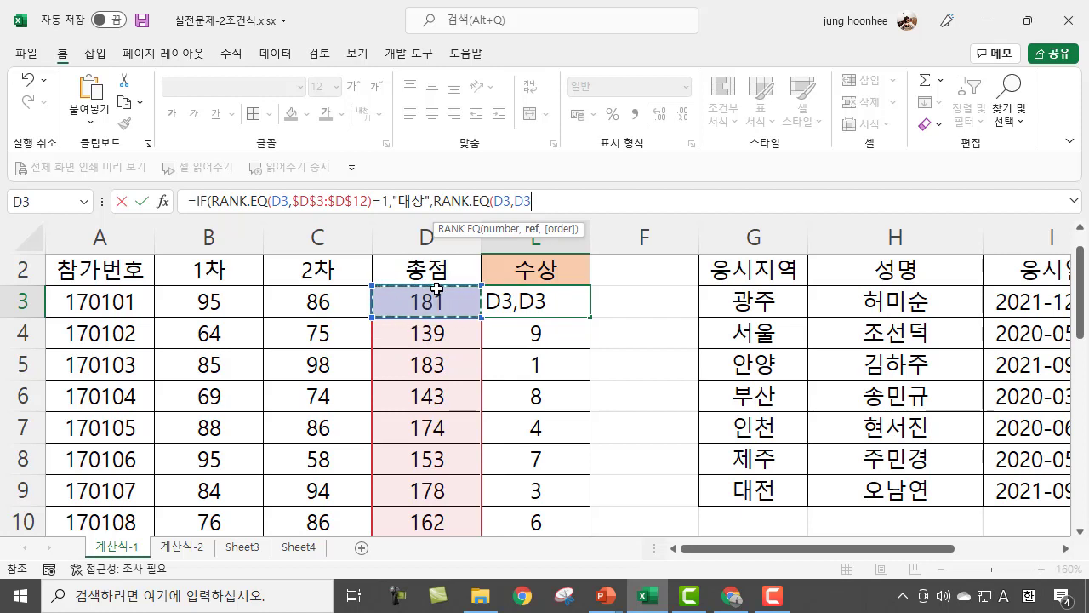
{"action": "left_click_drag", "start_coordinate": [436, 289], "coordinate": [430, 502]}
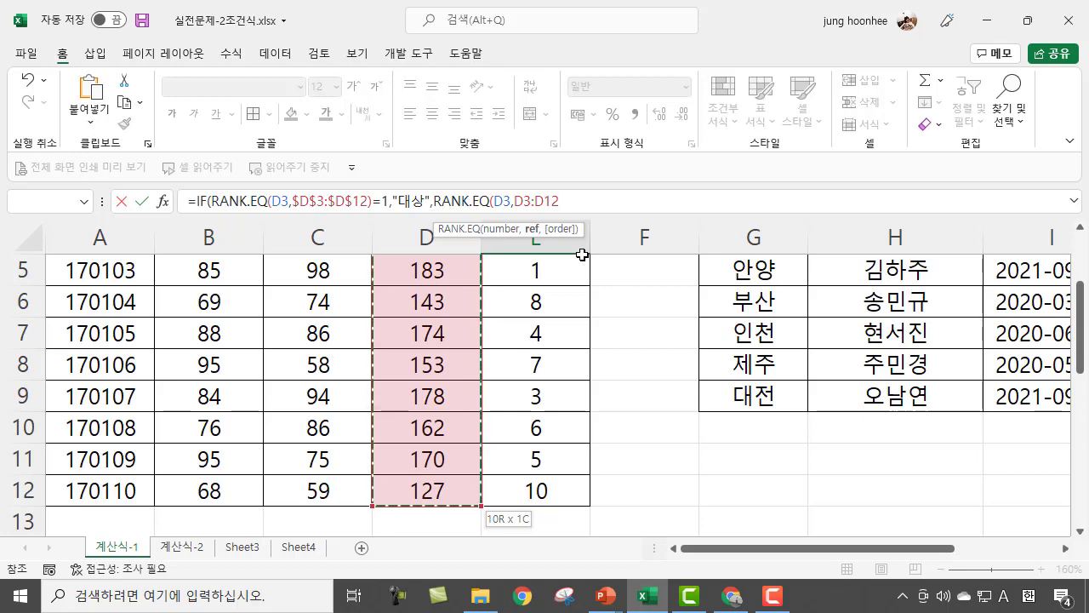
{"action": "key", "text": "F4"}
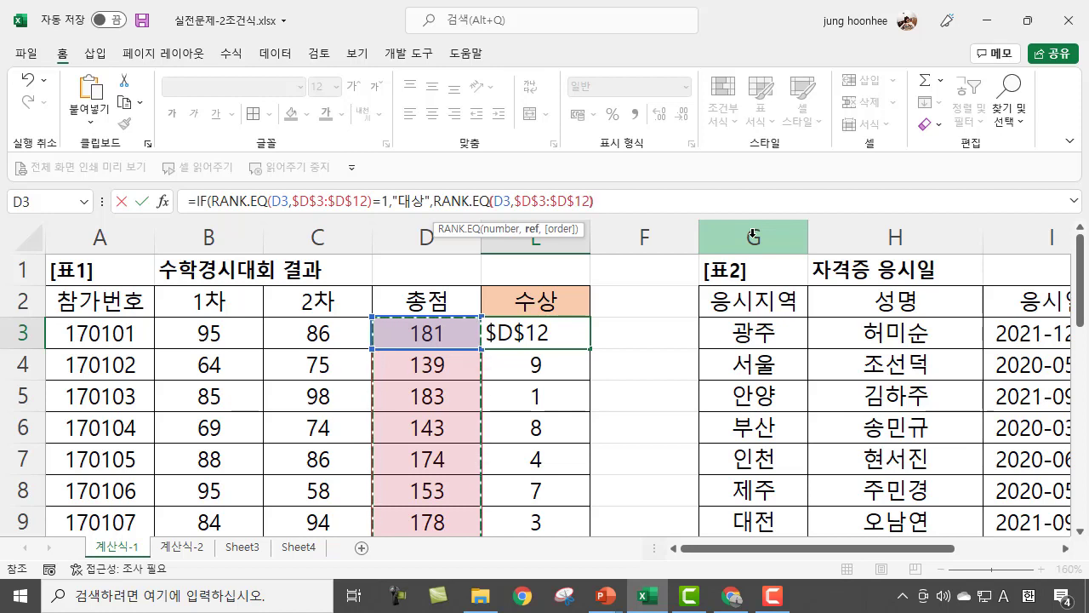
{"action": "type", "text": ")=2"}
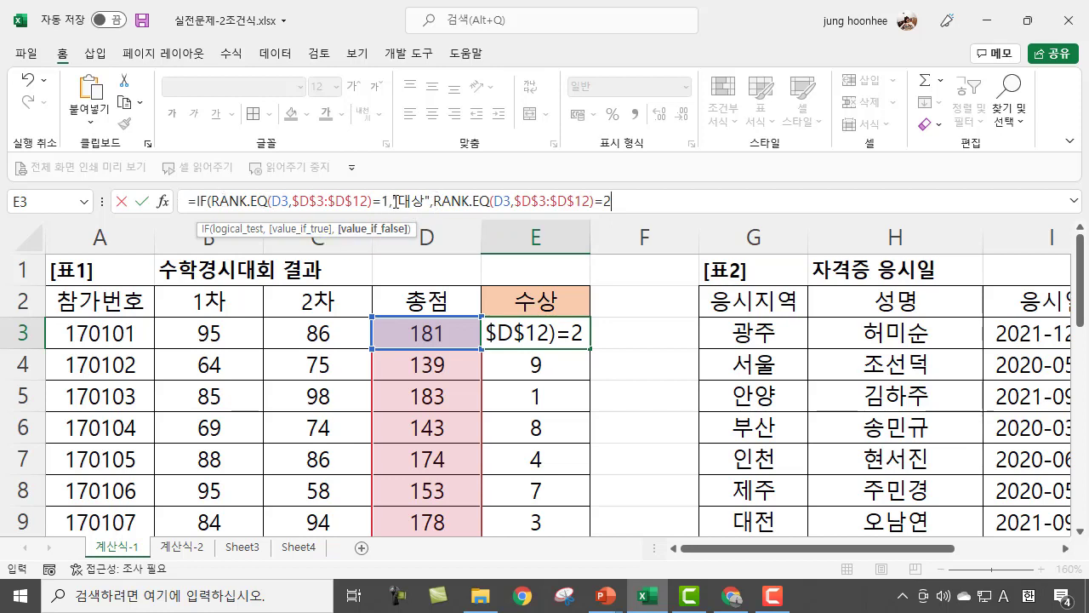
Insert a nested IF function before the second RANK.EQ so its =2 comparison becomes the logical_test.
{"action": "left_click", "coordinate": [435, 201]}
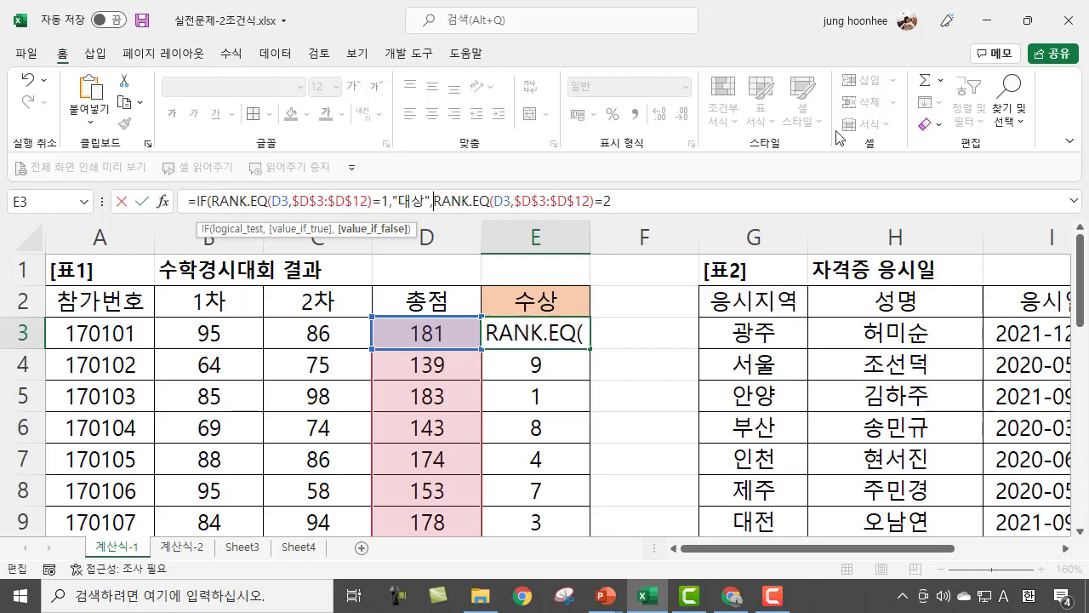
{"action": "type", "text": "IF"}
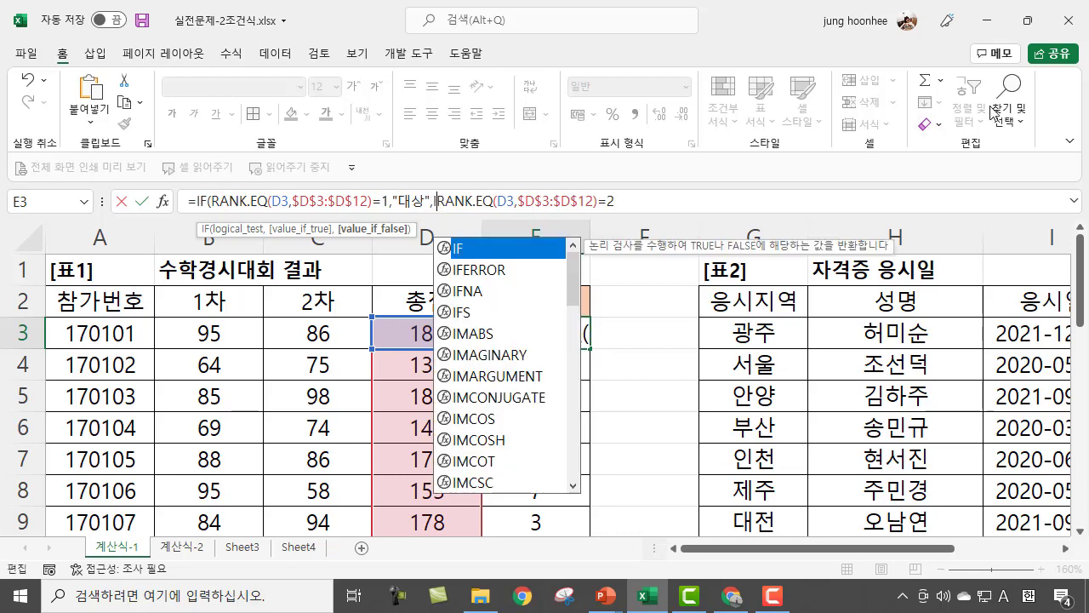
{"action": "type", "text": "("}
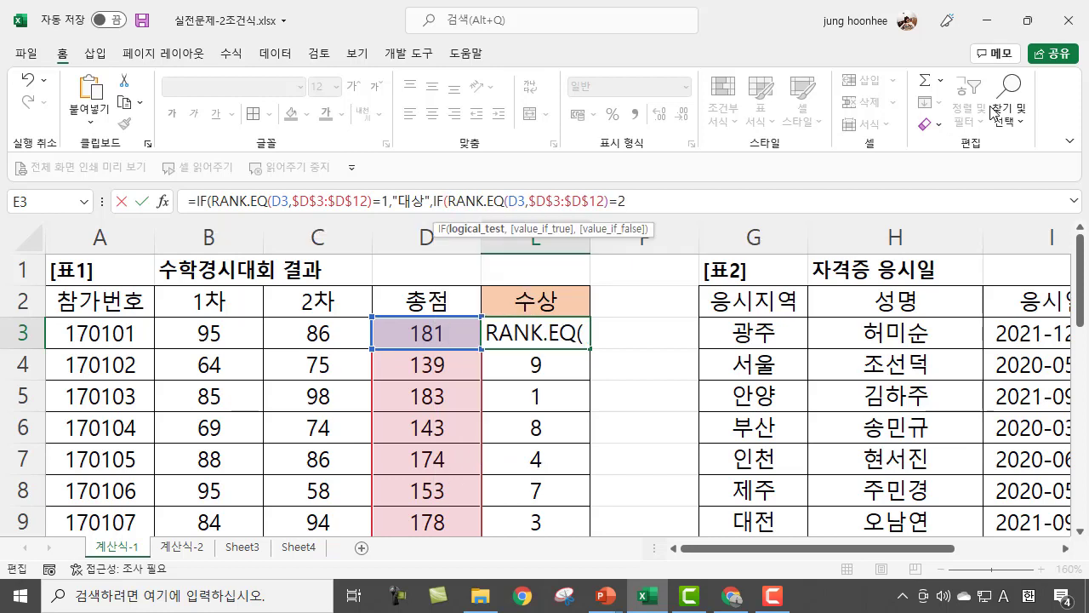
{"action": "key", "text": "End"}
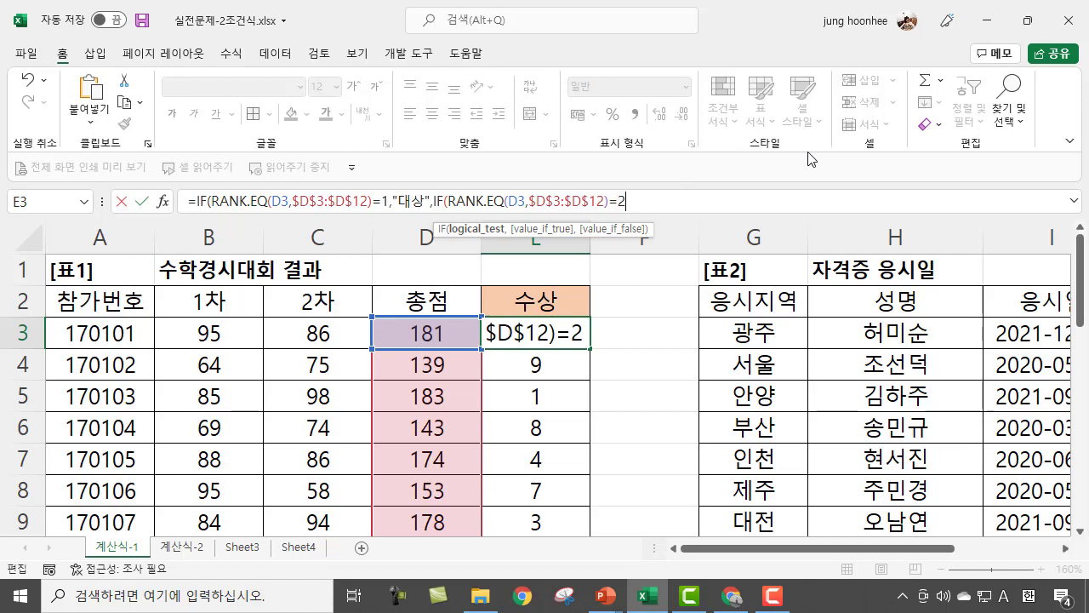
Enter "금상" as the nested IF function's value_if_true argument and start its value_if_false argument.
{"action": "type", "text": ",\""}
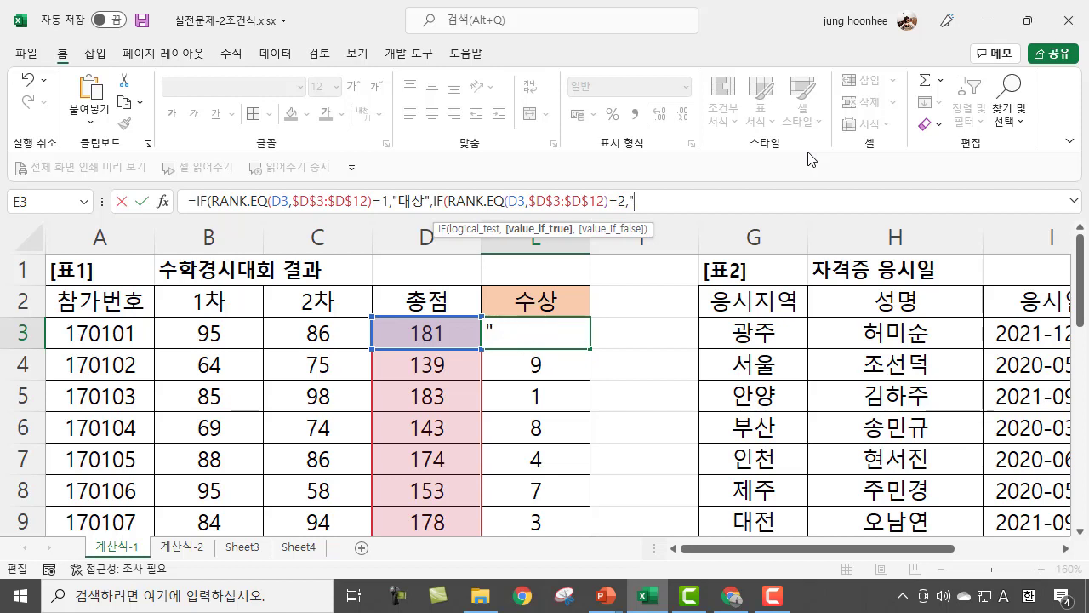
{"action": "type", "text": "R"}
{"action": "key", "text": "BackSpace"}
{"action": "key", "text": "Hangul"}
{"action": "type", "text": "금상"}
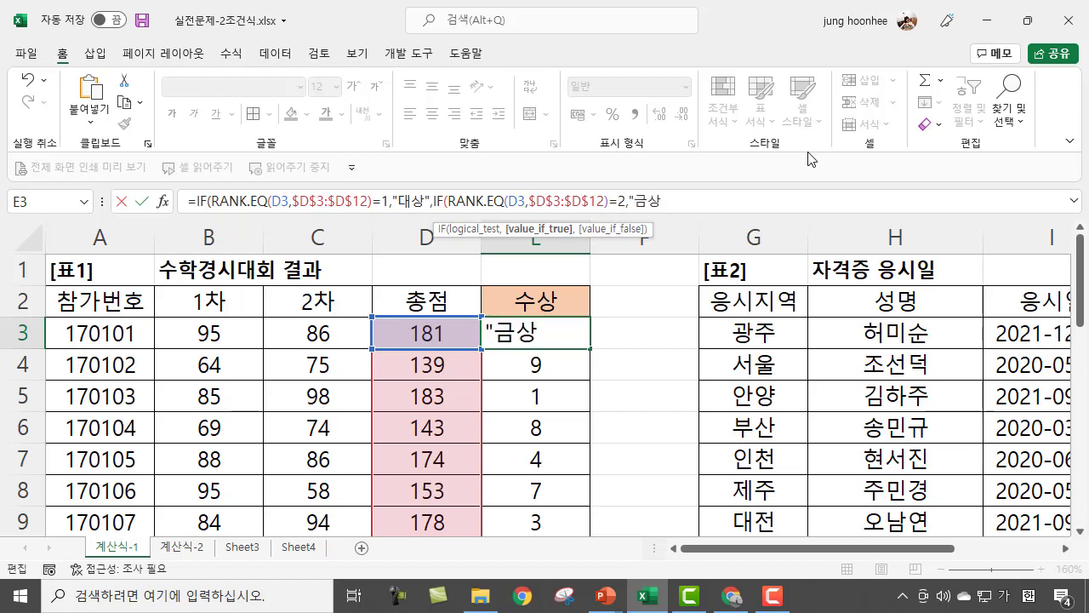
{"action": "type", "text": "\","}
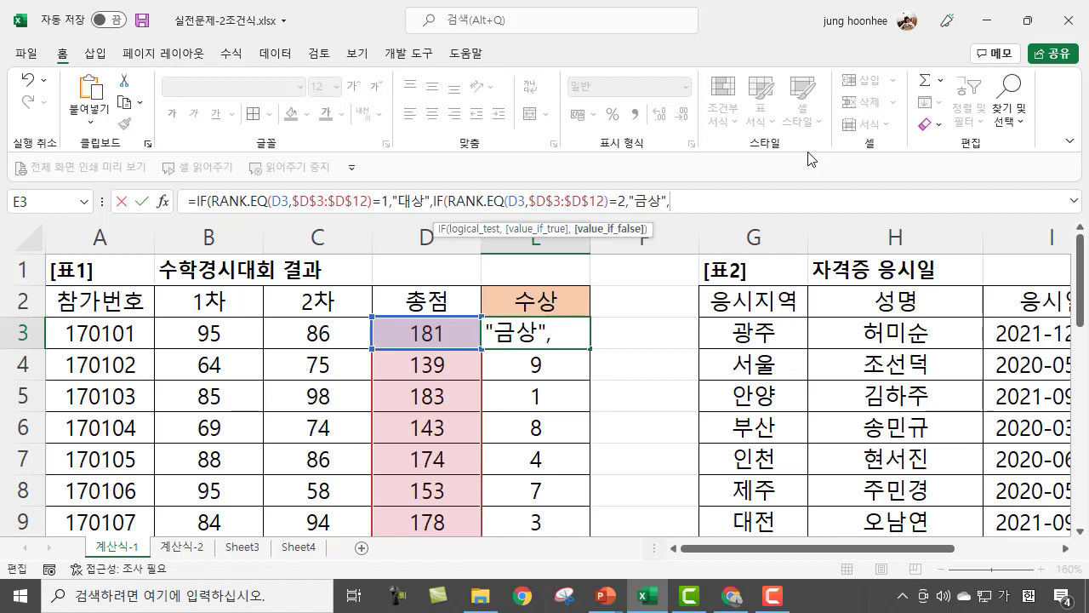
Enter "" as the nested IF function's value_if_false argument, close both IF functions and commit the formula in E3.
{"action": "type", "text": "\"\""}
{"action": "type", "text": ")"}
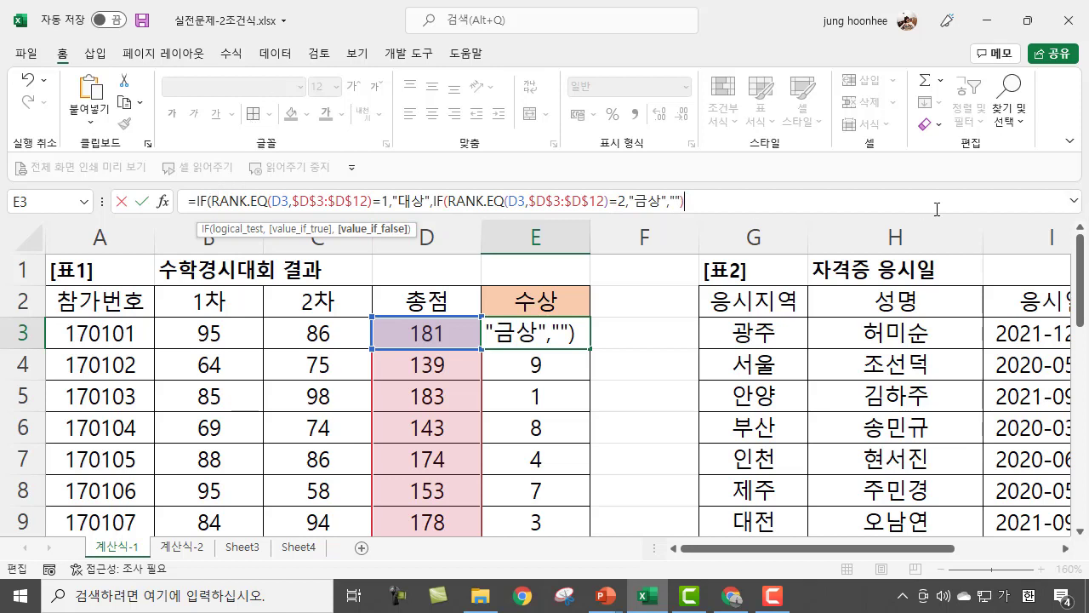
{"action": "type", "text": ")"}
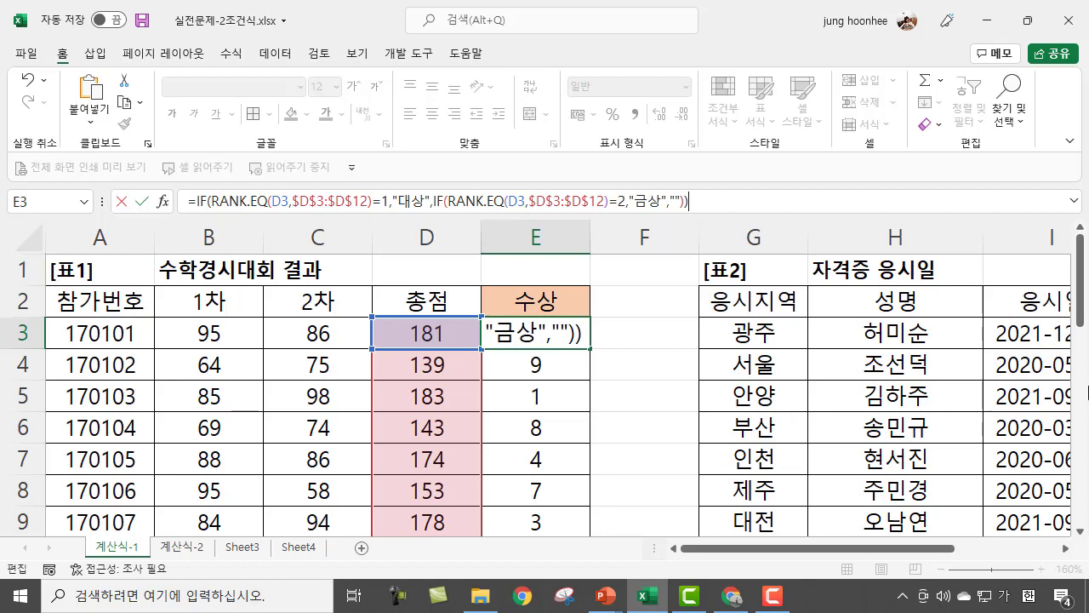
{"action": "key", "text": "Return"}
Fill the E3 award formula down the 수상 column to E12 and check the filled rows.
{"action": "left_click", "coordinate": [570, 334]}
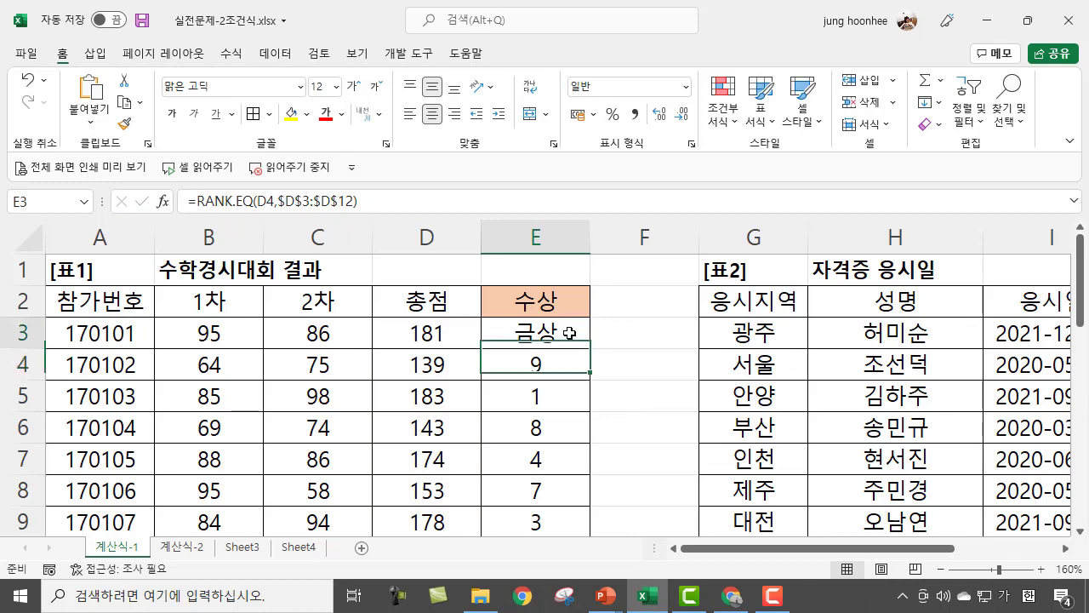
{"action": "double_click", "coordinate": [591, 351]}
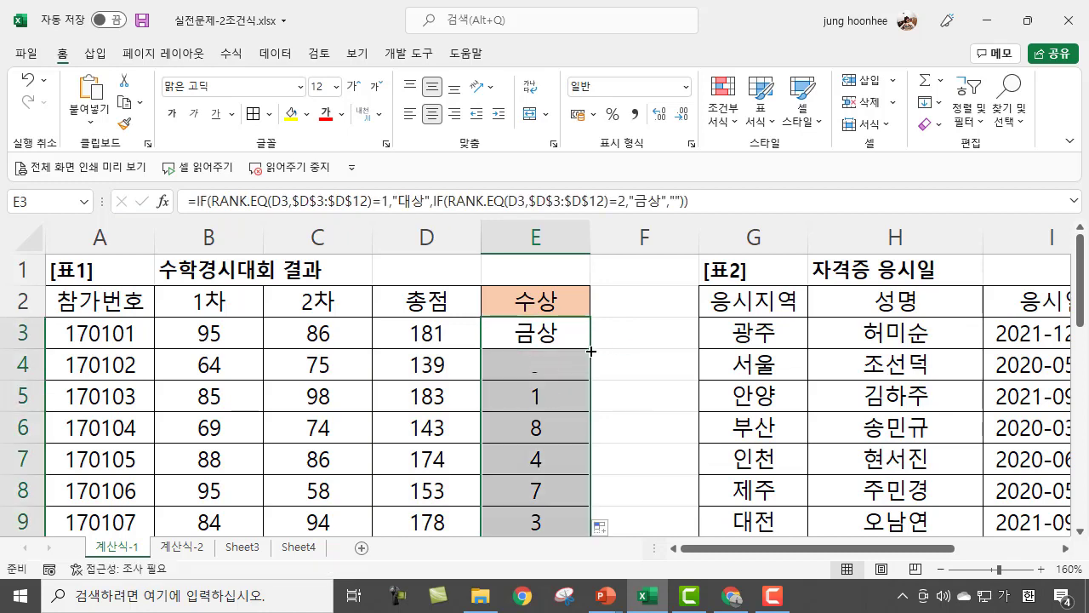
{"action": "scroll", "coordinate": [645, 358], "scroll_direction": "down", "scroll_amount": 1}
{"action": "scroll", "coordinate": [645, 357], "scroll_direction": "down", "scroll_amount": 2}
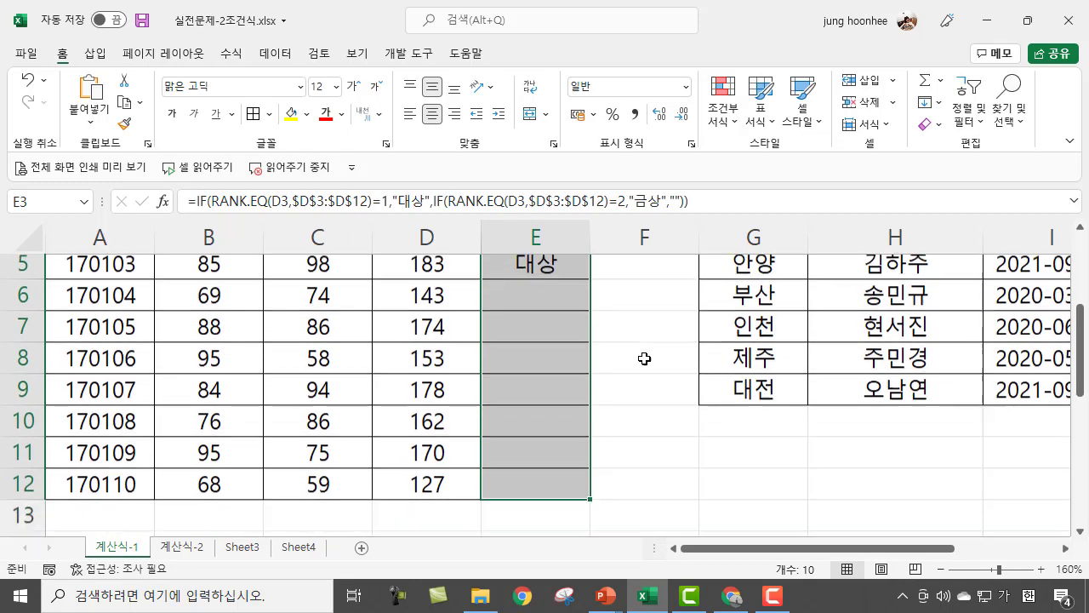
{"action": "scroll", "coordinate": [648, 355], "scroll_direction": "up", "scroll_amount": 3}
{"action": "left_click", "coordinate": [648, 356]}
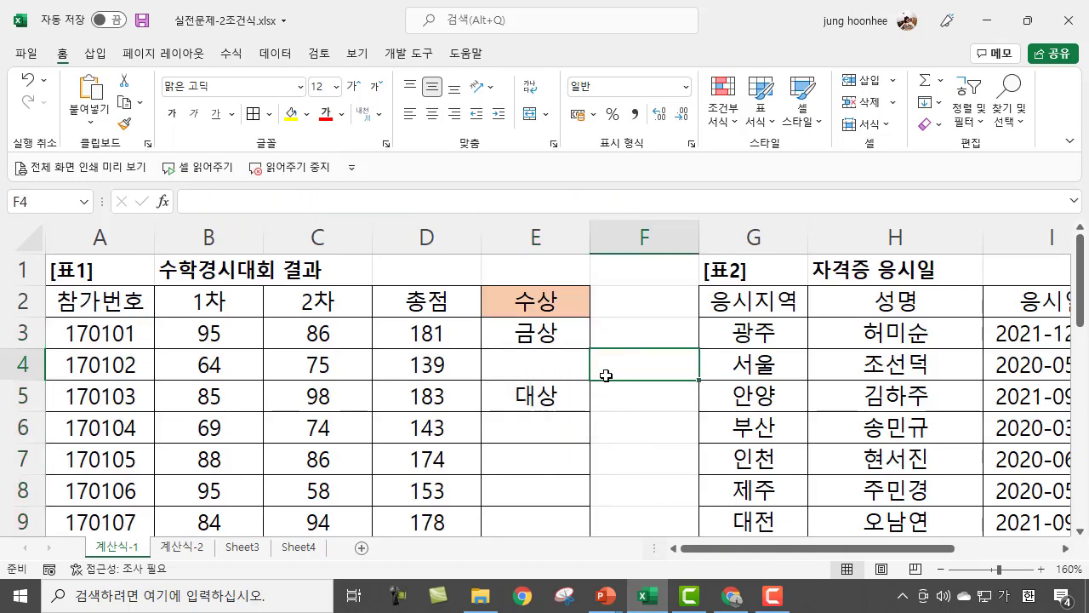
Examine the 수상 results and their formulas in E3 to E6 against the total scores in the 총점 column.
{"action": "left_click", "coordinate": [531, 332]}
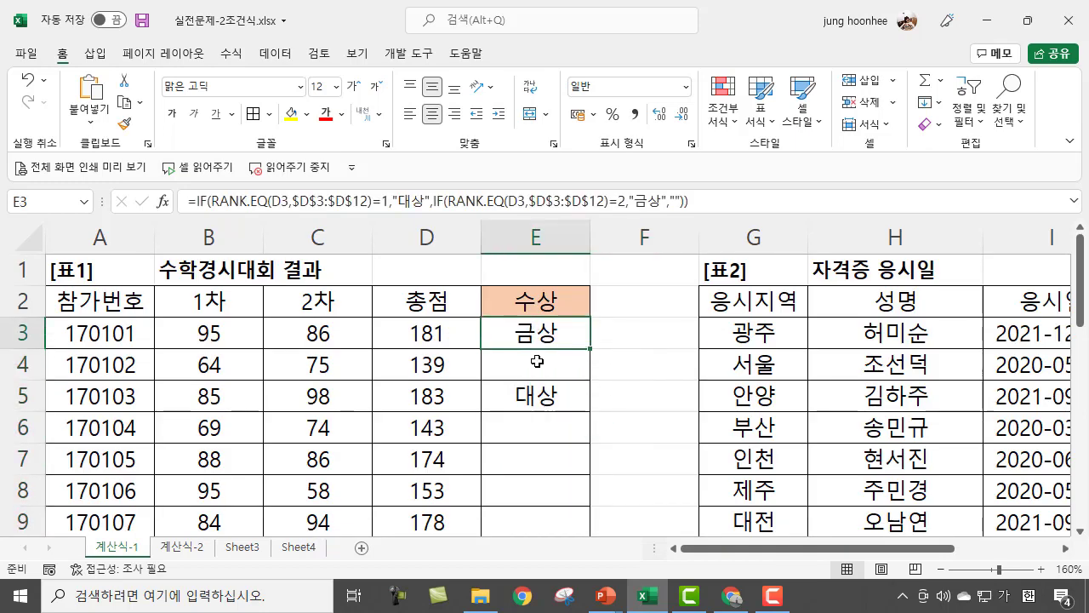
{"action": "left_click", "coordinate": [528, 395]}
{"action": "left_click", "coordinate": [631, 392]}
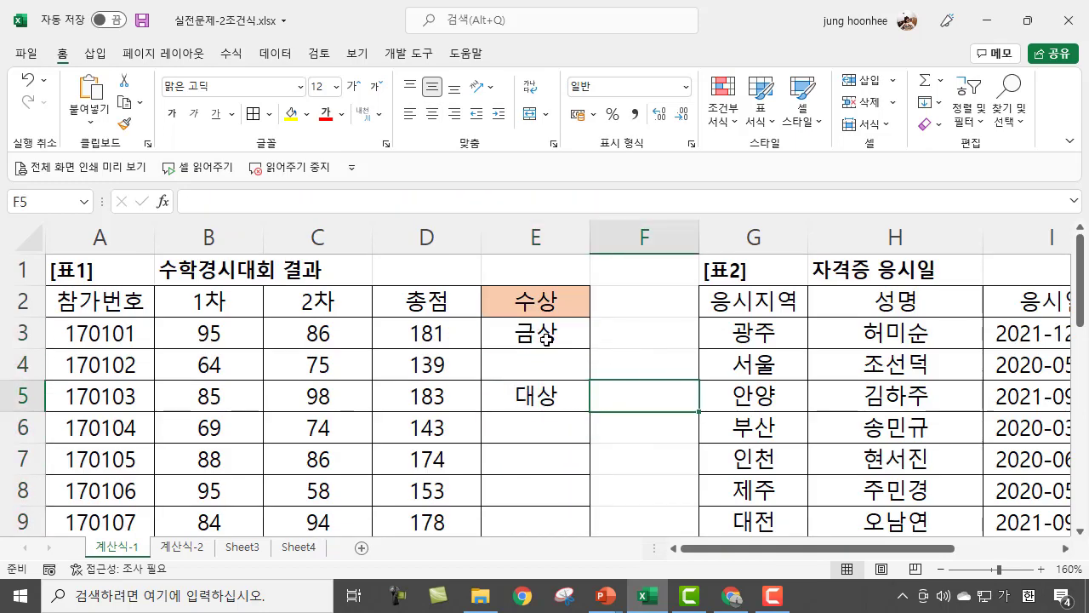
{"action": "left_click", "coordinate": [543, 337]}
{"action": "left_click", "coordinate": [523, 398]}
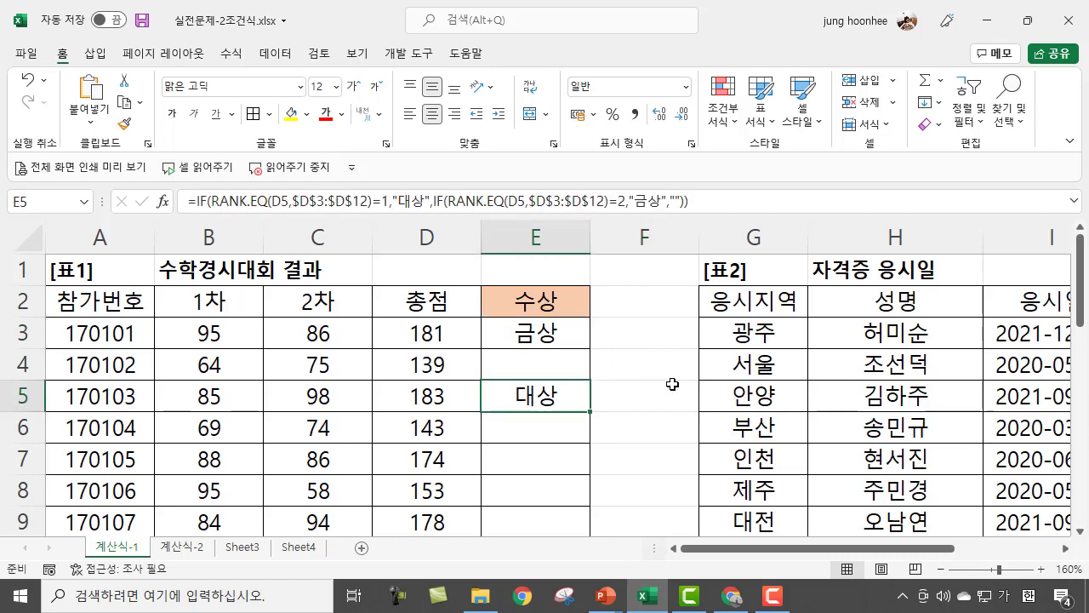
{"action": "left_click", "coordinate": [671, 383]}
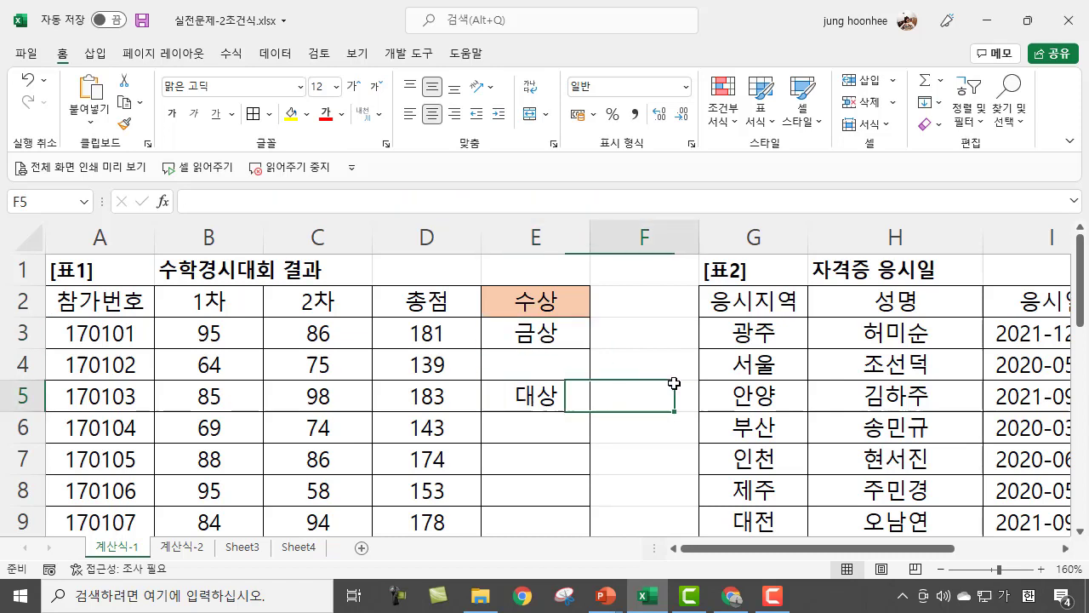
{"action": "left_click", "coordinate": [523, 332]}
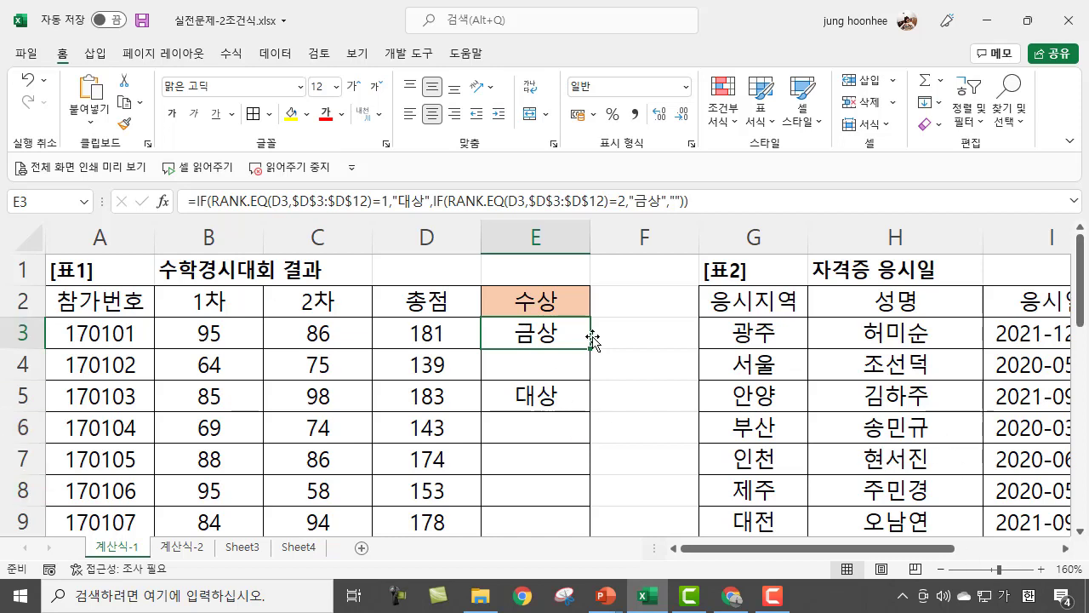
{"action": "left_click", "coordinate": [619, 345]}
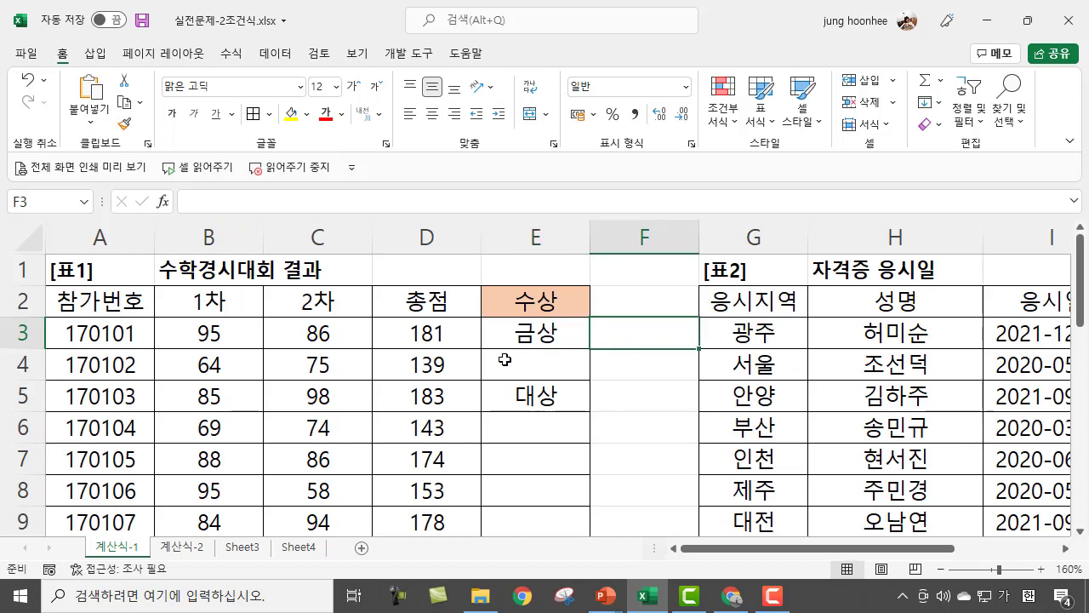
{"action": "left_click_drag", "start_coordinate": [515, 336], "coordinate": [526, 430]}
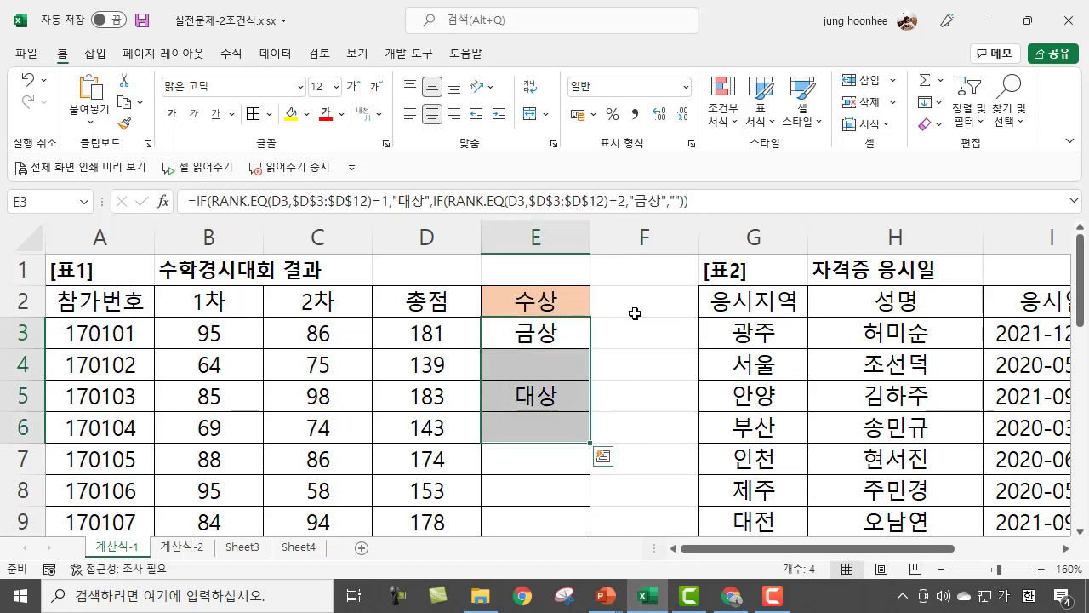
{"action": "left_click", "coordinate": [618, 340]}
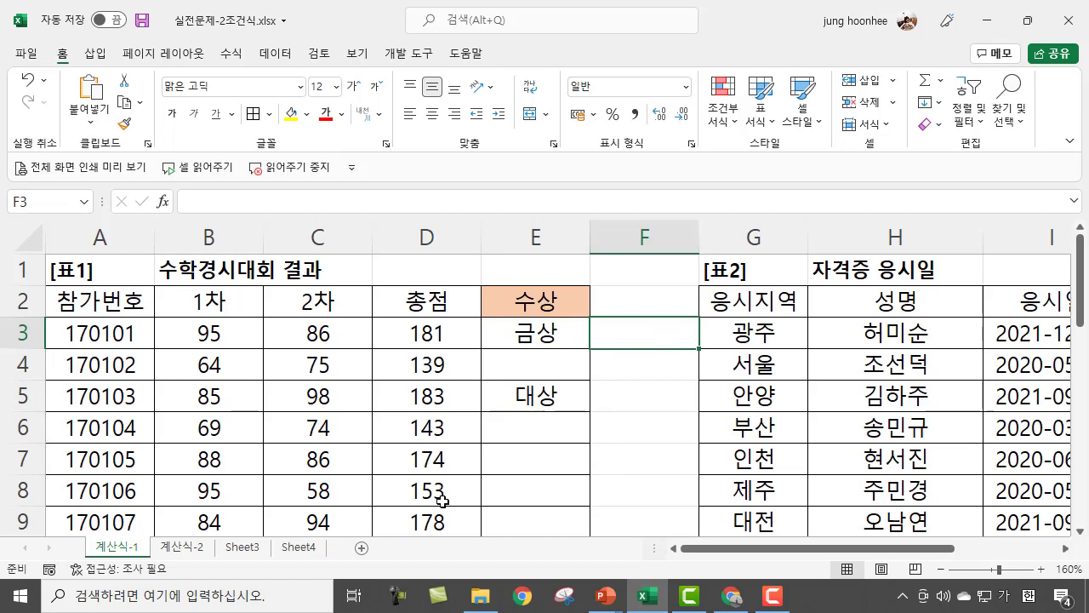
{"action": "left_click", "coordinate": [565, 333]}
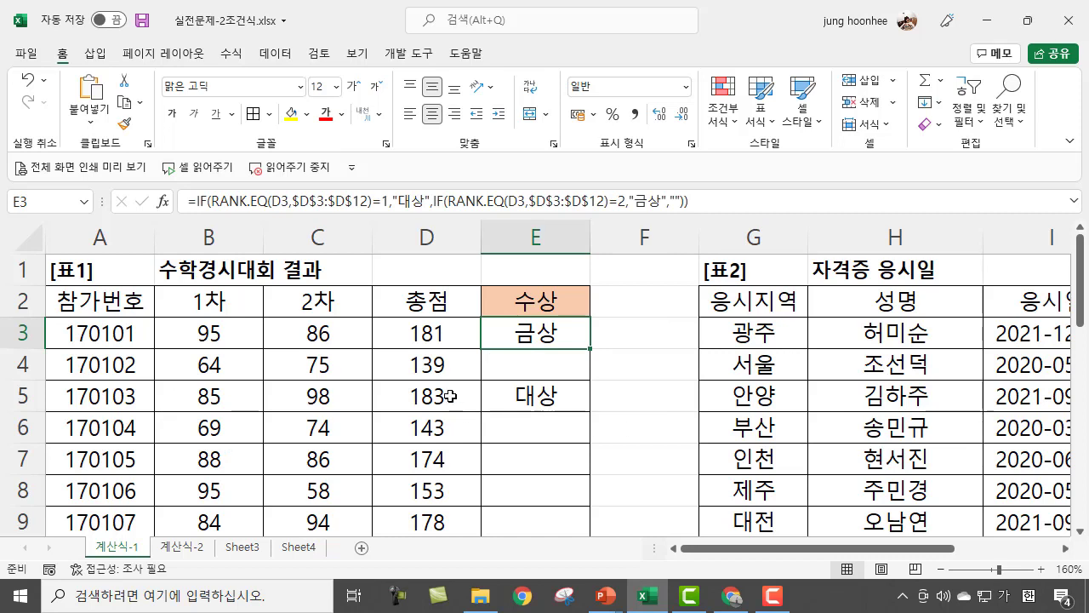
{"action": "left_click", "coordinate": [612, 326]}
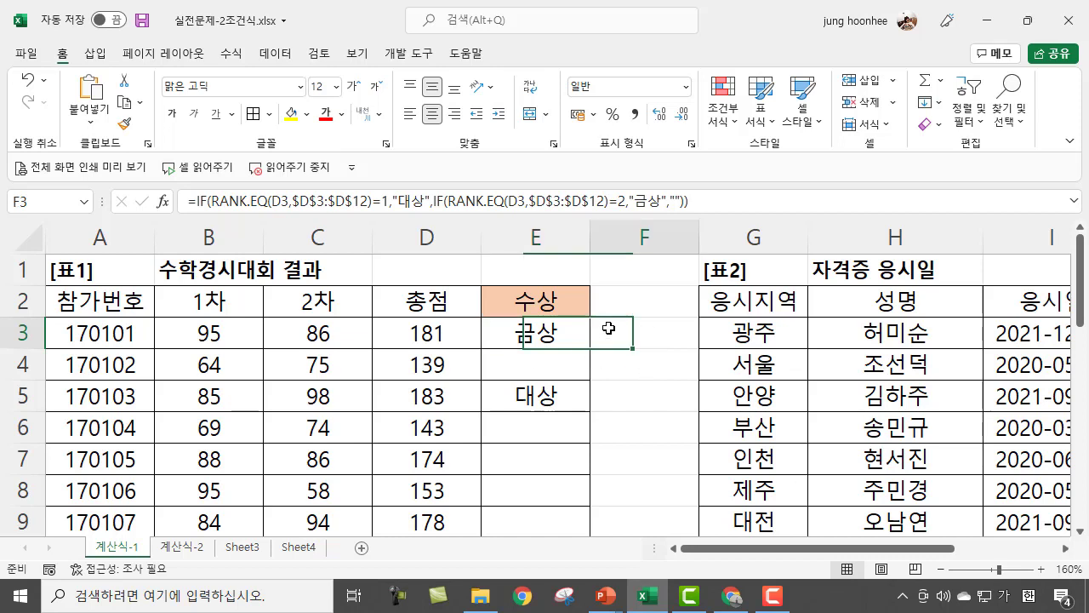
{"action": "left_click", "coordinate": [622, 398]}
{"action": "left_click", "coordinate": [626, 452]}
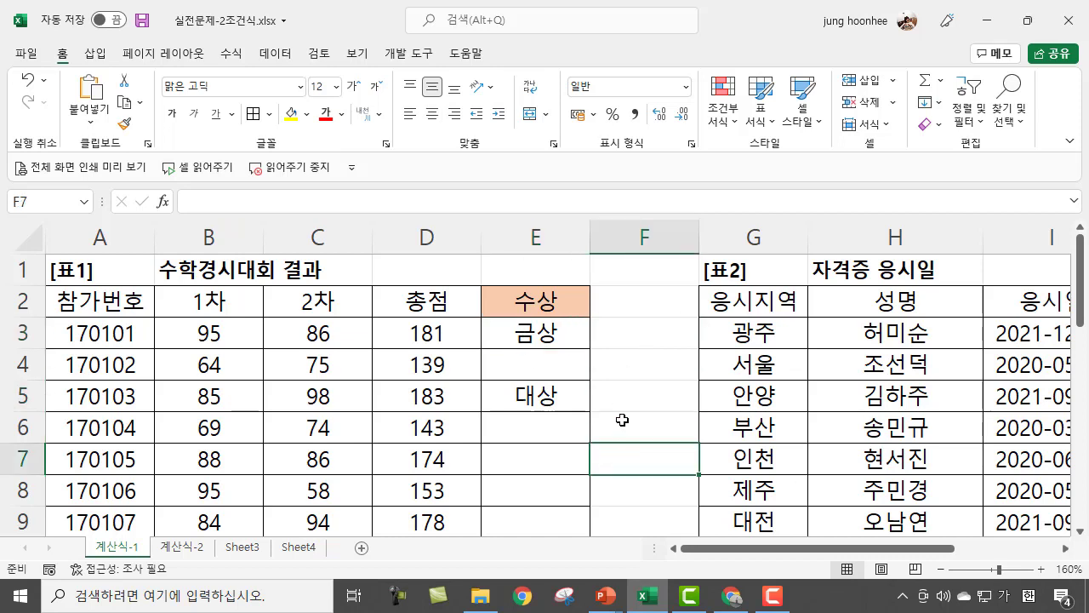
{"action": "left_click", "coordinate": [613, 335]}
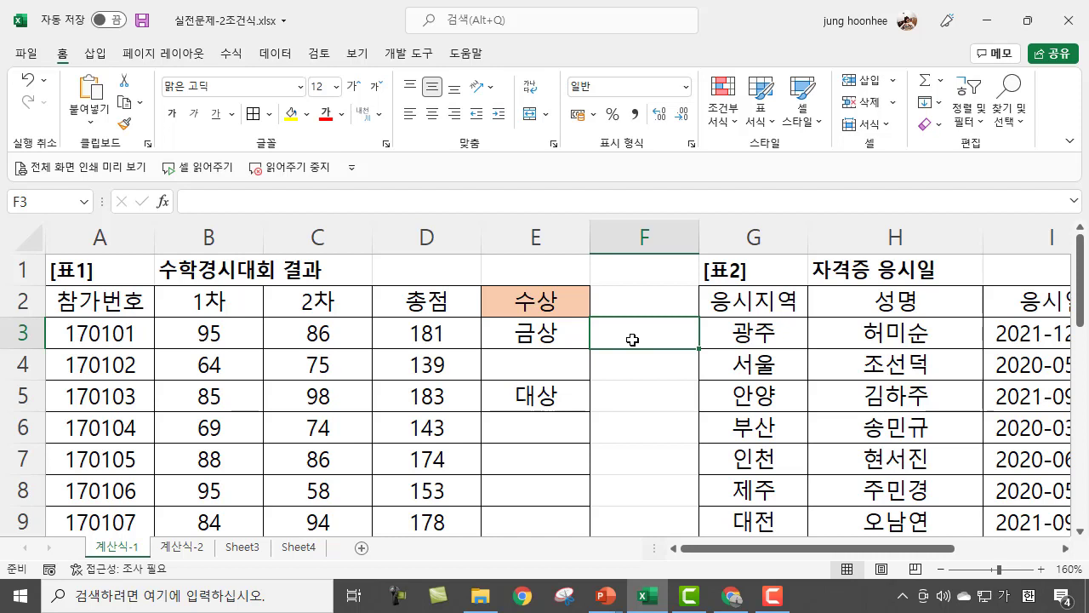
{"action": "right_click", "coordinate": [652, 235]}
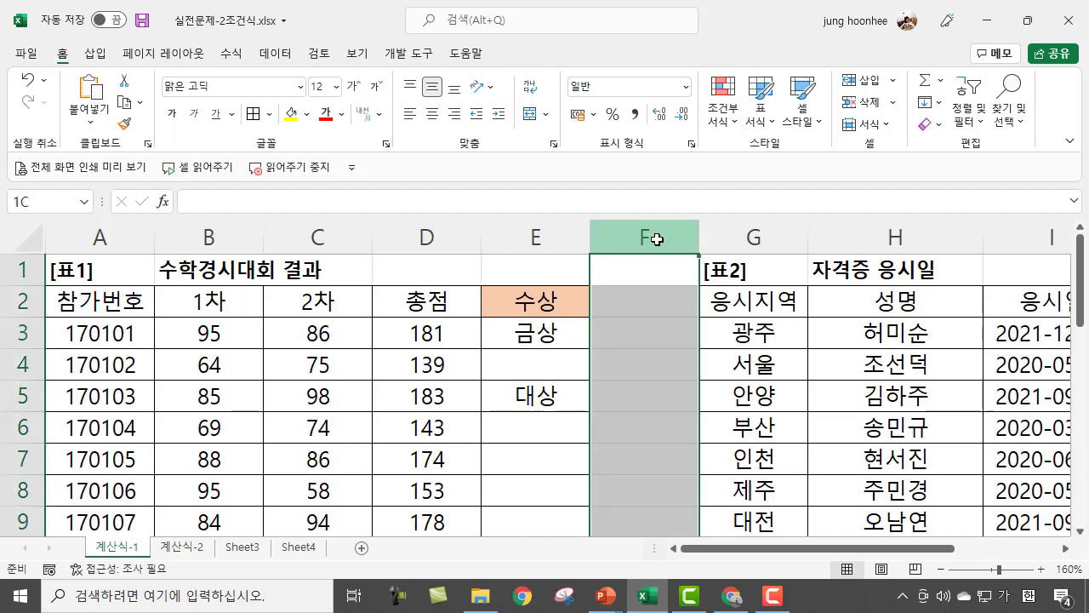
{"action": "left_click", "coordinate": [632, 331]}
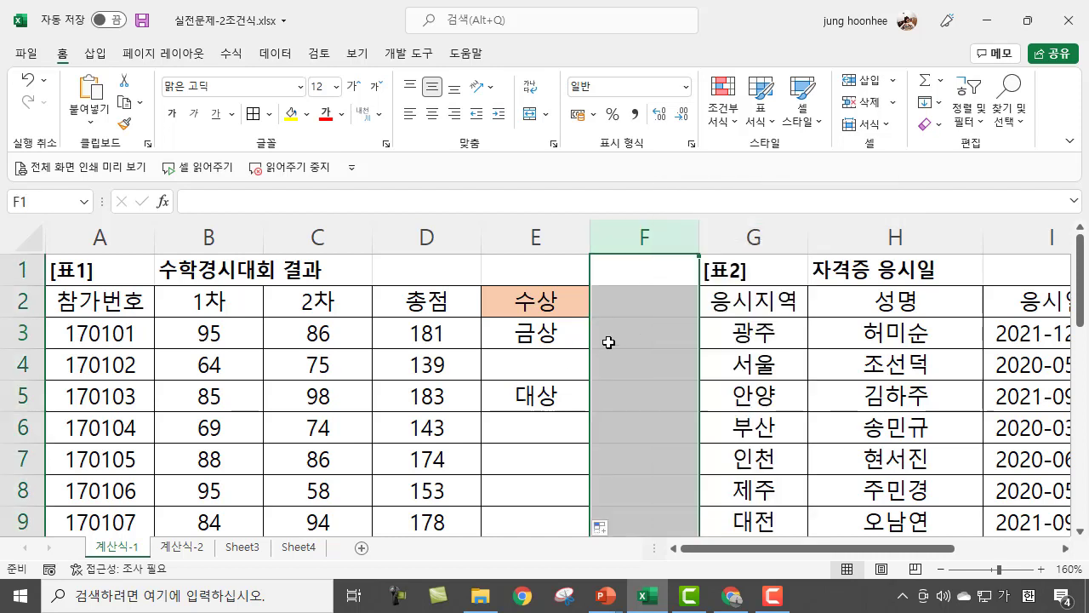
{"action": "left_click", "coordinate": [617, 339]}
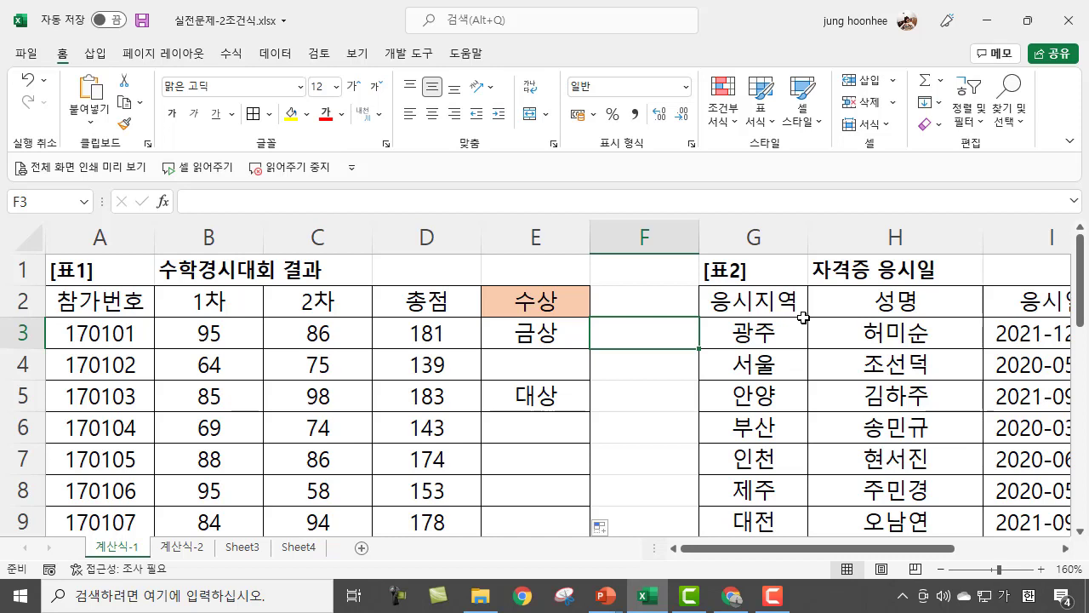
{"action": "left_click", "coordinate": [511, 363]}
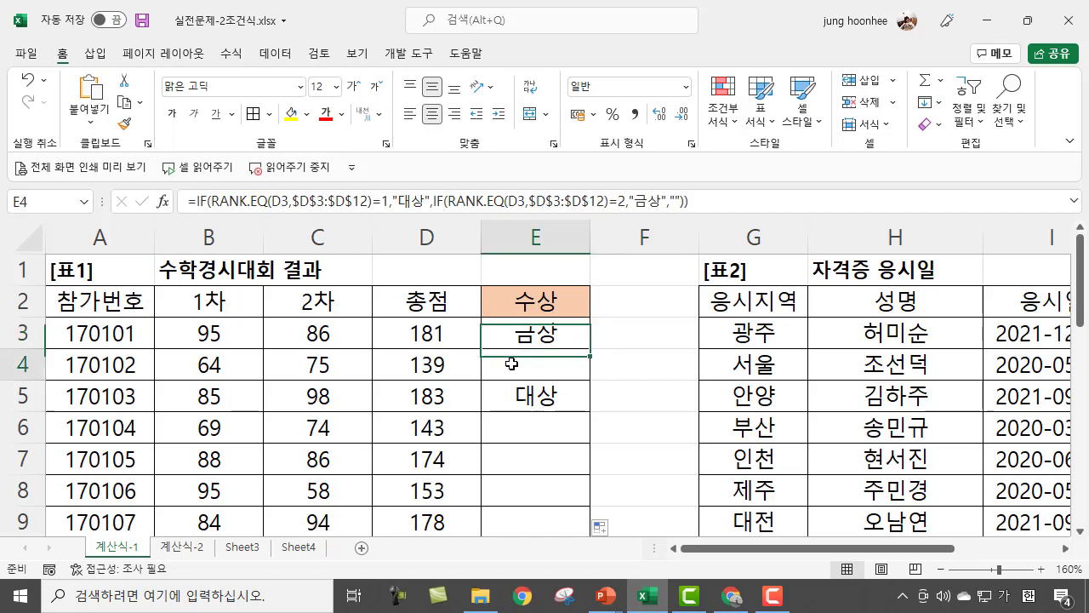
{"action": "left_click", "coordinate": [501, 396]}
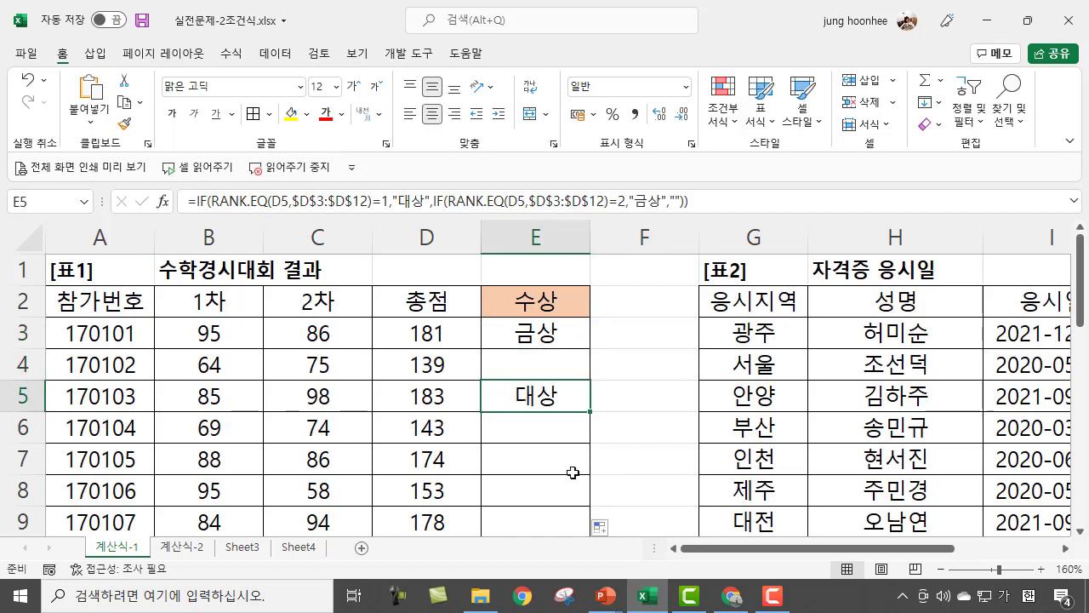
Start an IF formula in F3 with the RANK.EQ function opening its logical test.
{"action": "left_click", "coordinate": [624, 332]}
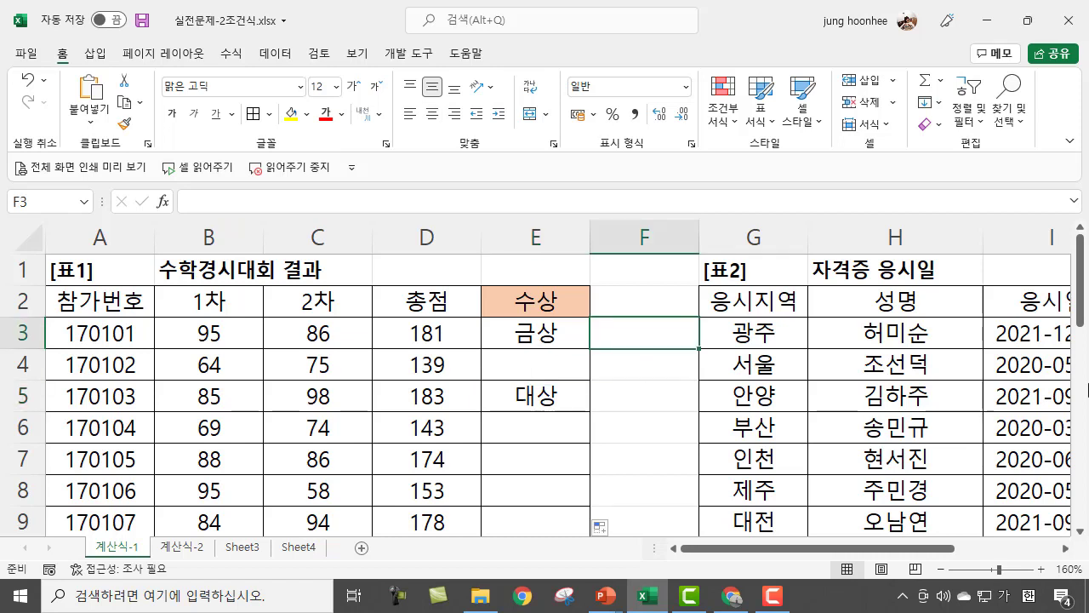
{"action": "type", "text": "="}
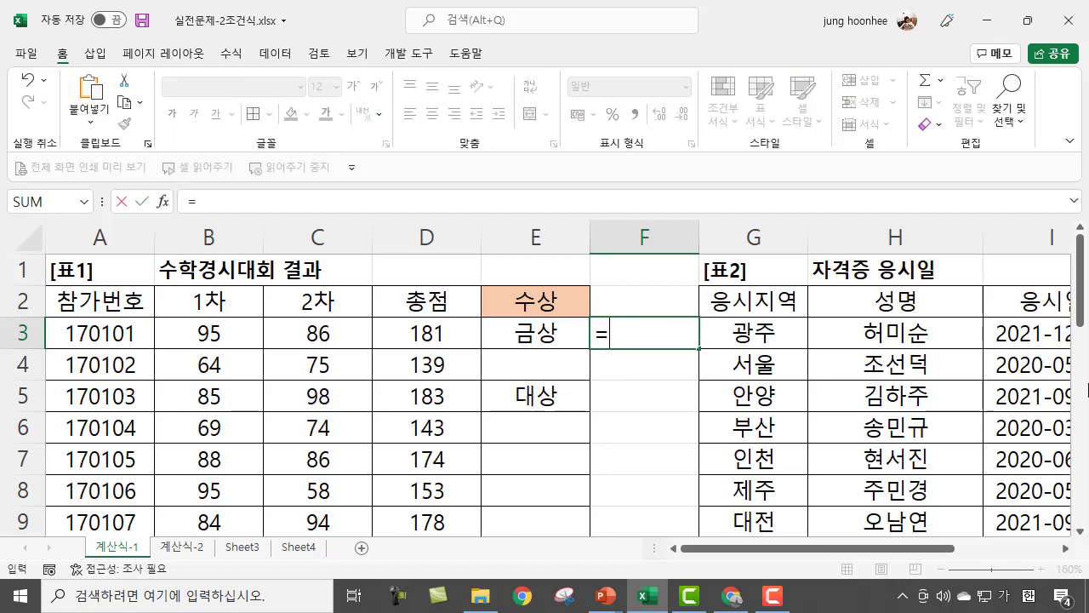
{"action": "key", "text": "Hangul"}
{"action": "type", "text": "IF("}
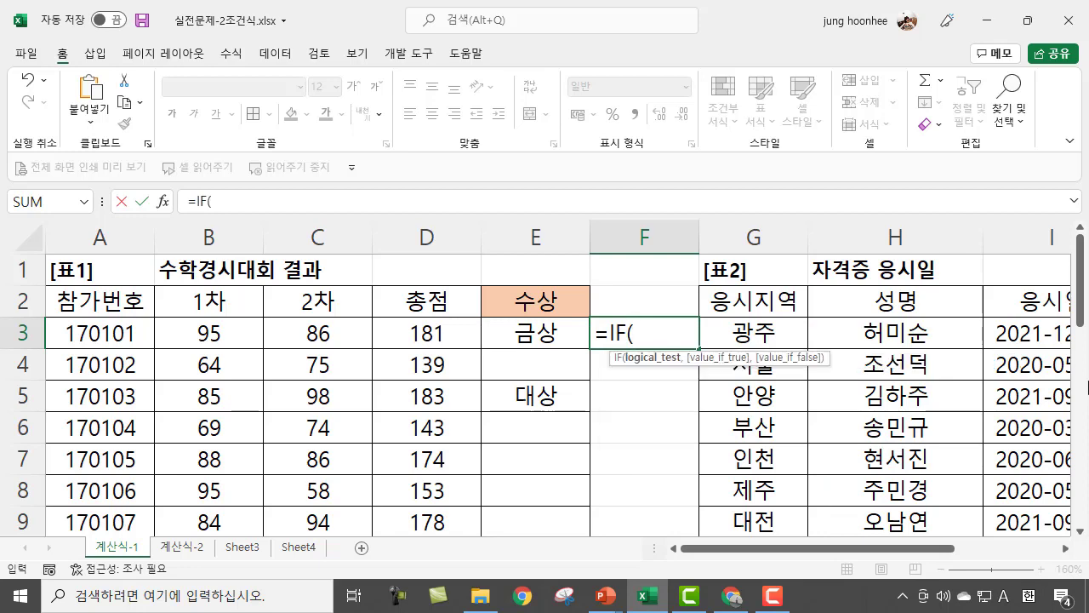
{"action": "type", "text": "RAN"}
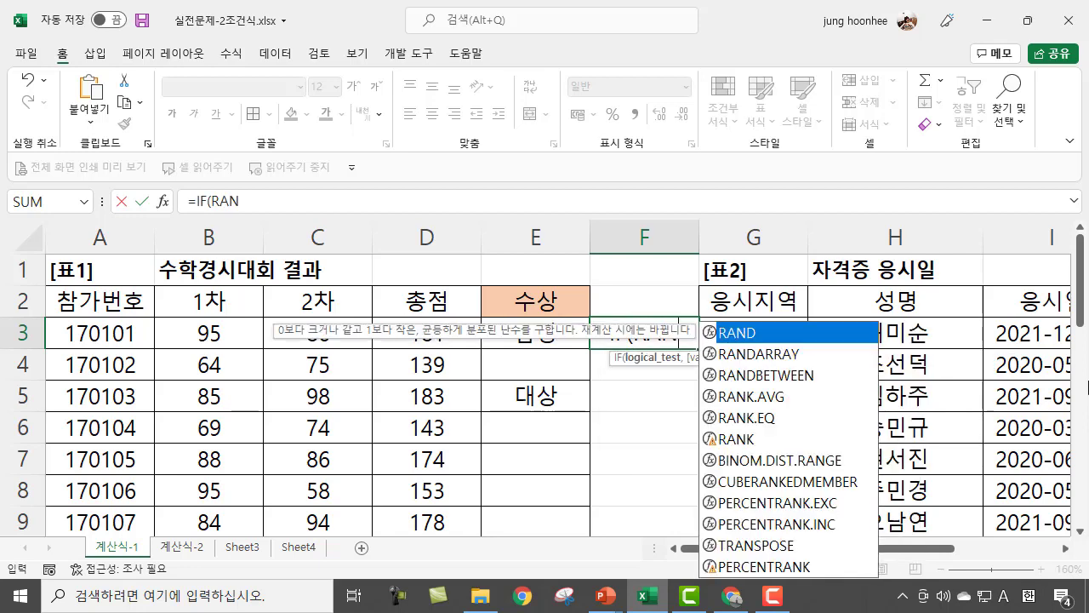
{"action": "type", "text": "K.E"}
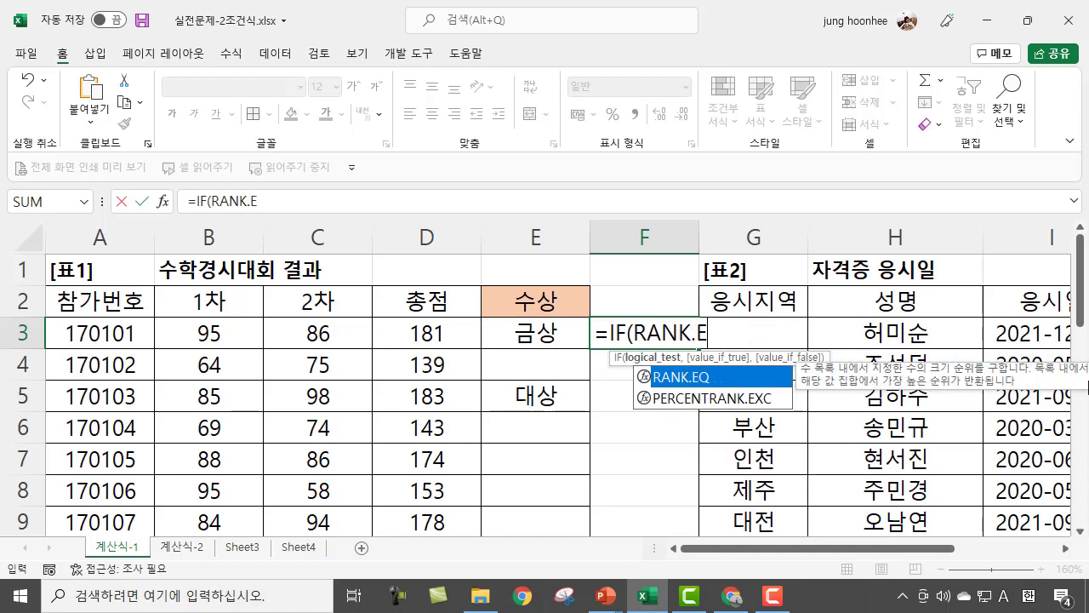
{"action": "type", "text": "Q("}
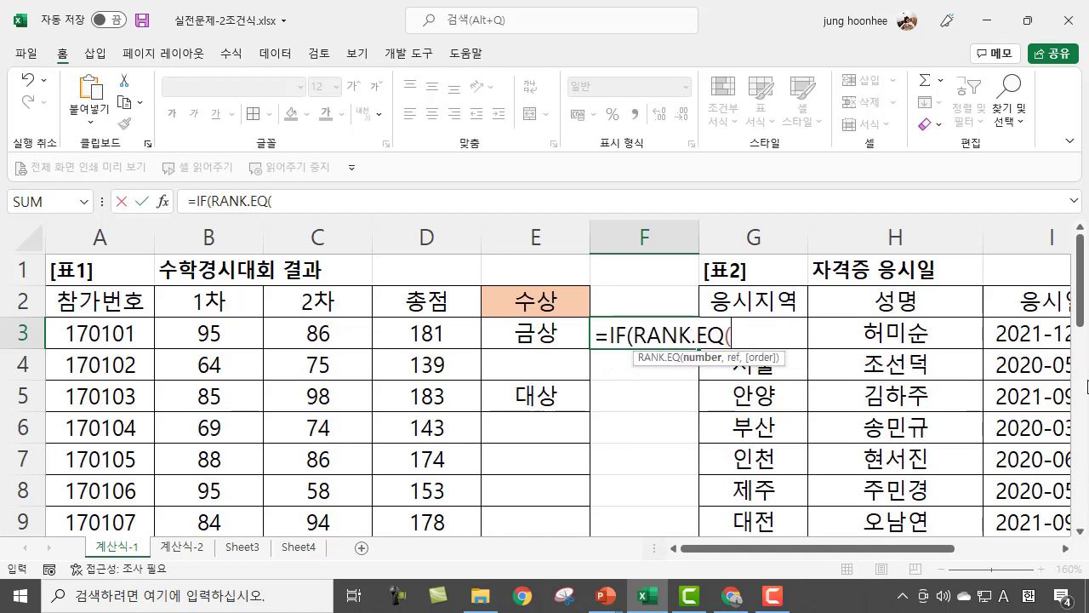
Complete the logical test in F3 by ranking D3 within the absolute range $D$3:$D$12 and requiring <=3.
{"action": "left_click", "coordinate": [436, 332]}
{"action": "type", "text": ","}
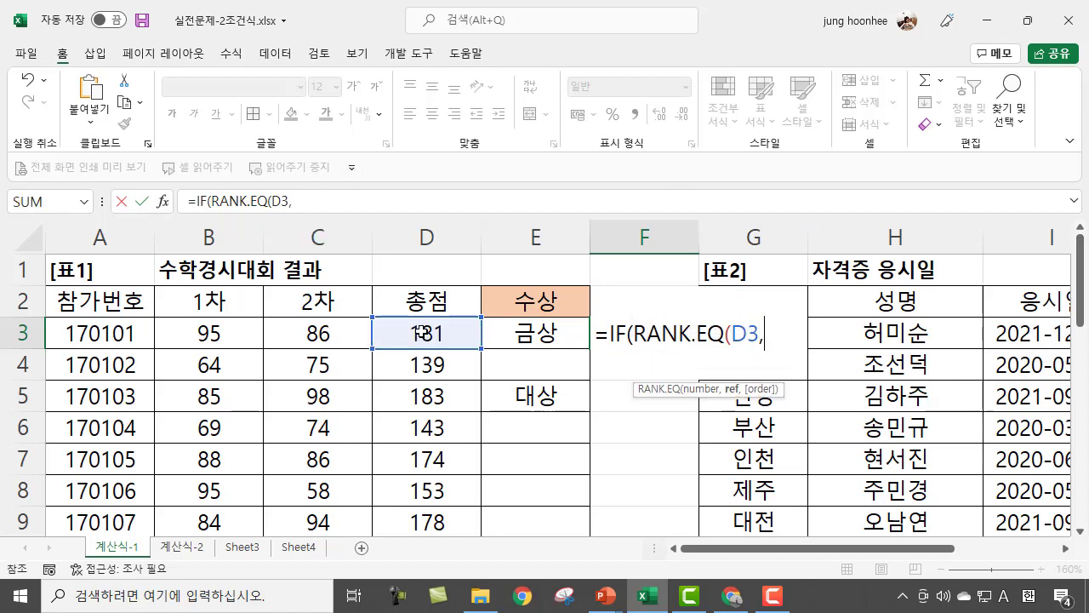
{"action": "left_click", "coordinate": [422, 333]}
{"action": "key", "text": "ctrl+shift+Down"}
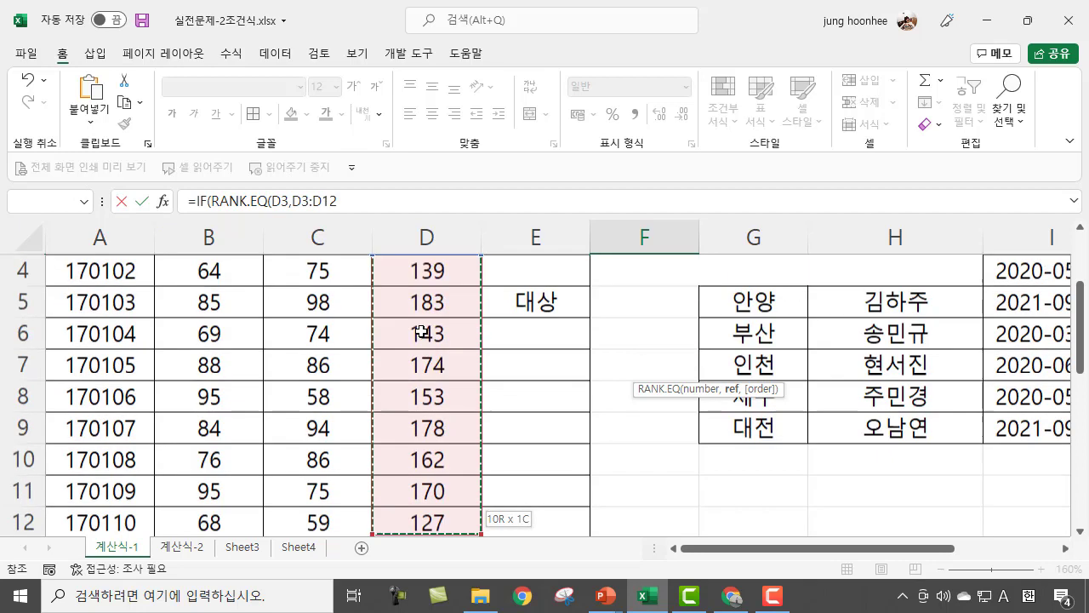
{"action": "key", "text": "F4"}
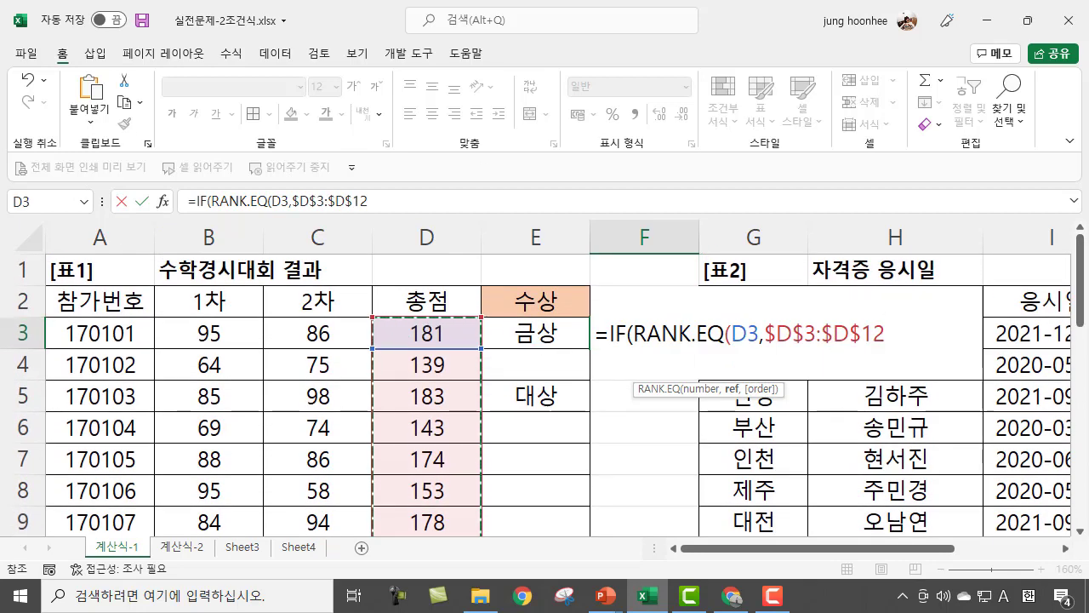
{"action": "type", "text": ")"}
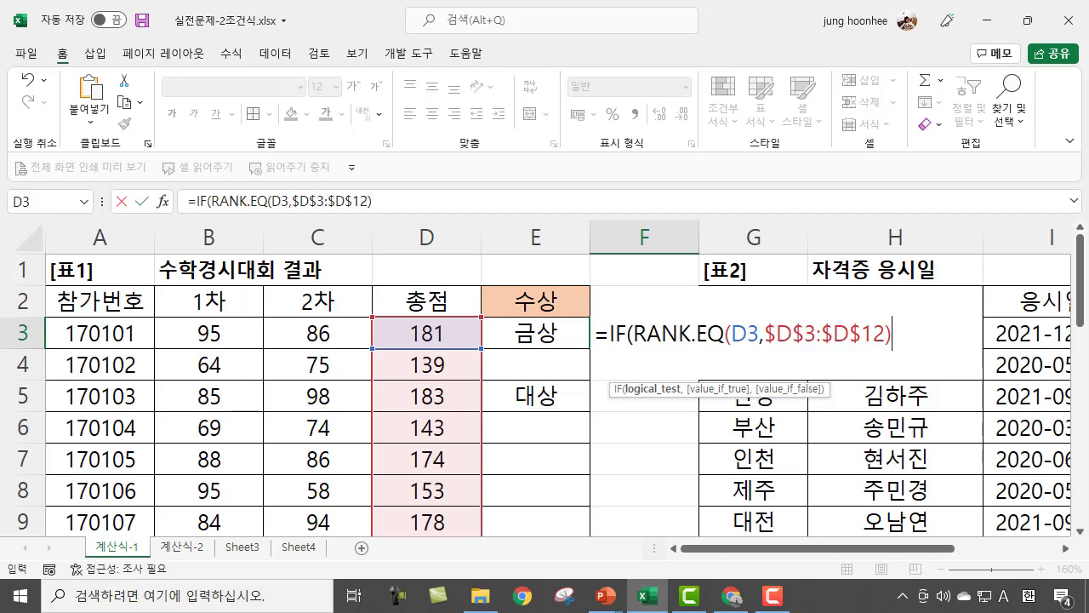
{"action": "type", "text": "<=3"}
{"action": "type", "text": ","}
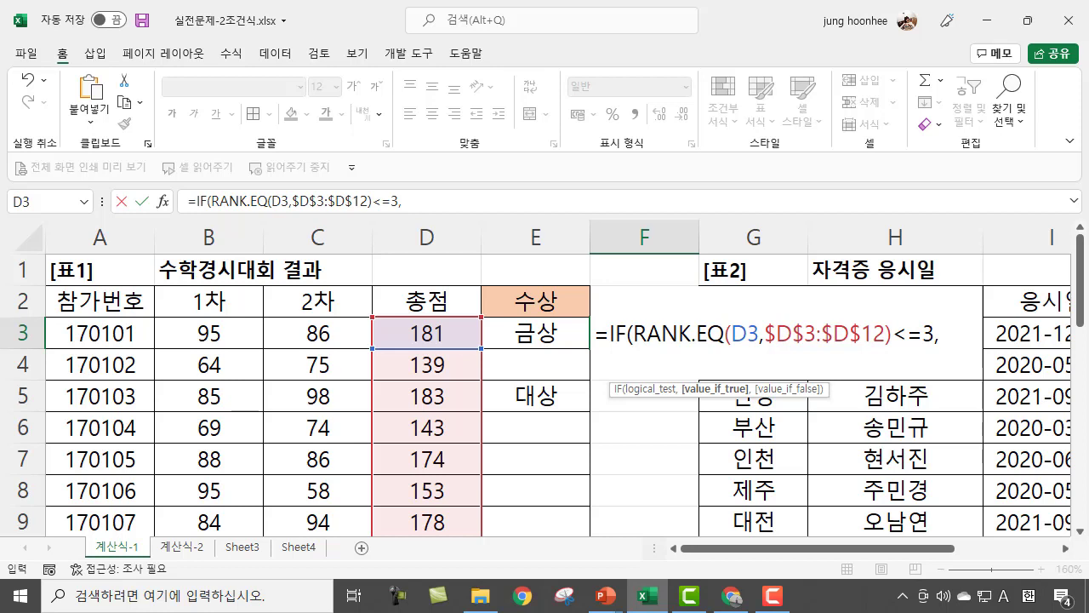
Enter RANK.EQ(D3,$D$3:$D$12) as the IF function's value_if_true argument in F3.
{"action": "type", "text": "RA"}
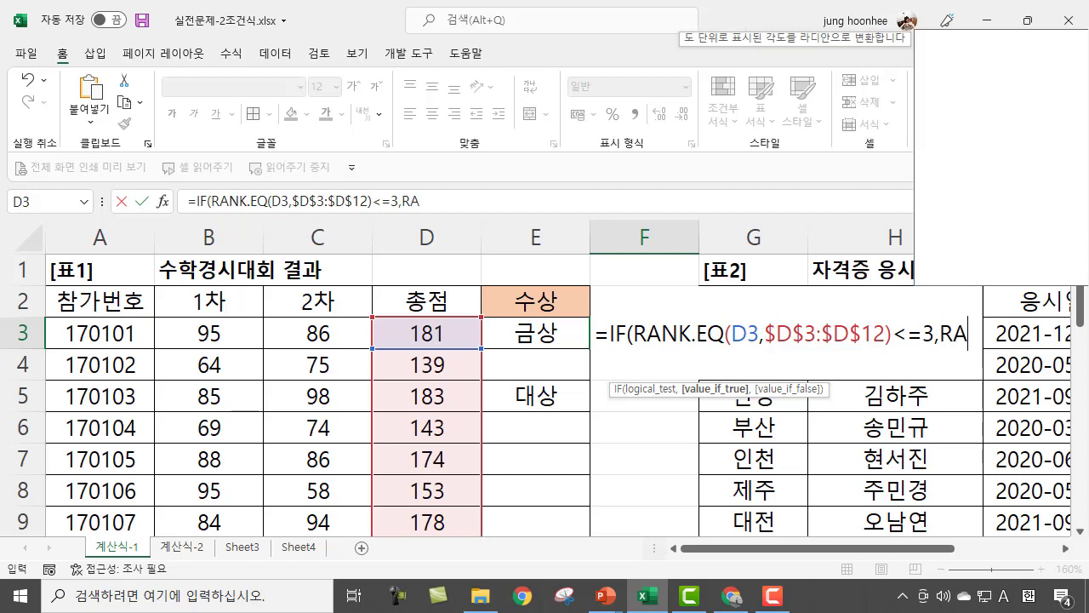
{"action": "type", "text": "NK."}
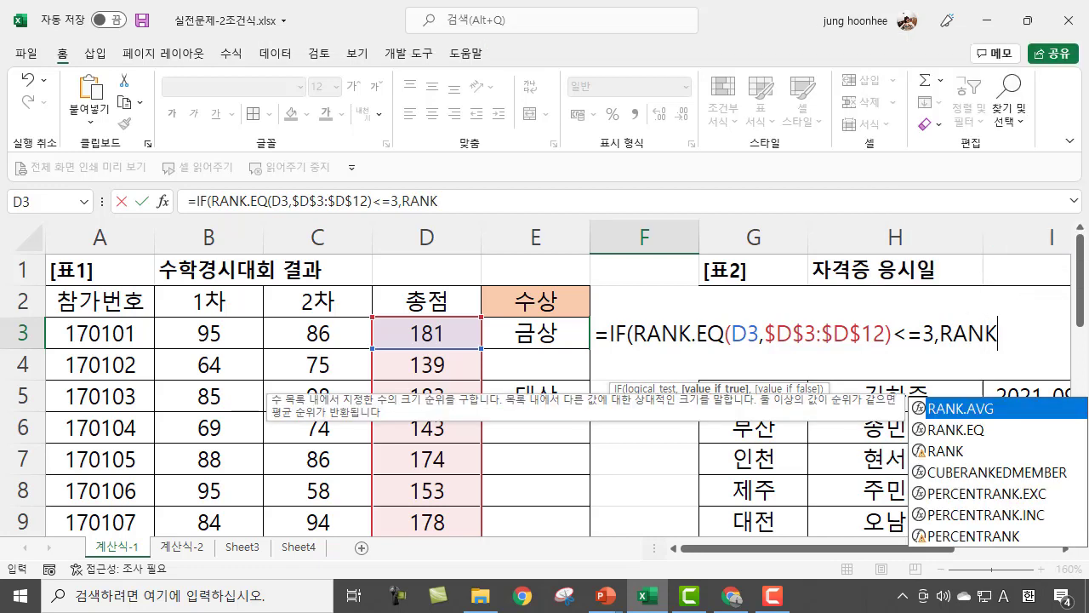
{"action": "type", "text": "EQ"}
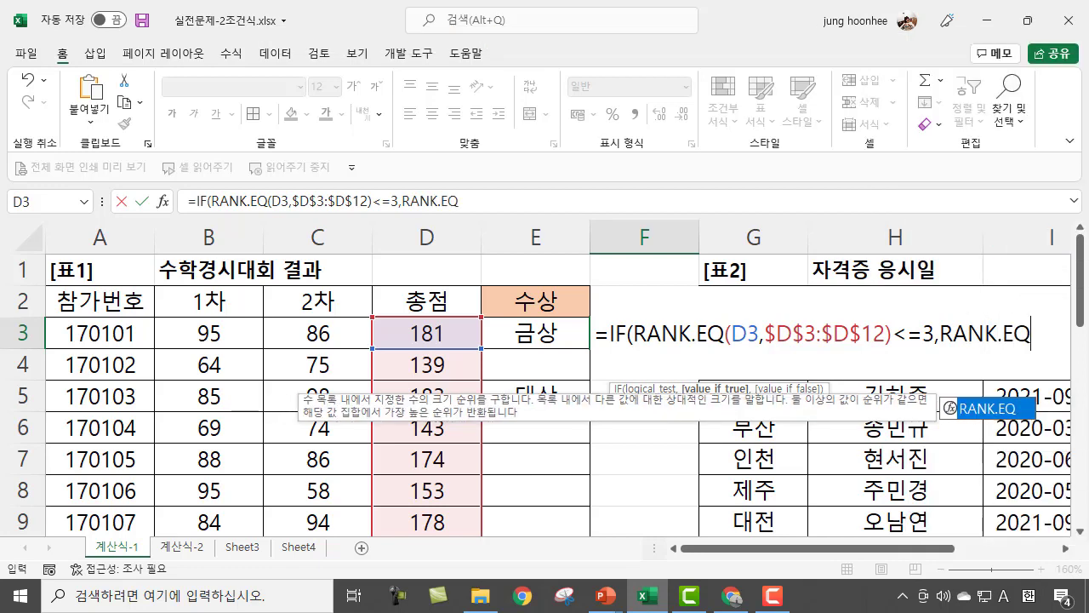
{"action": "type", "text": "("}
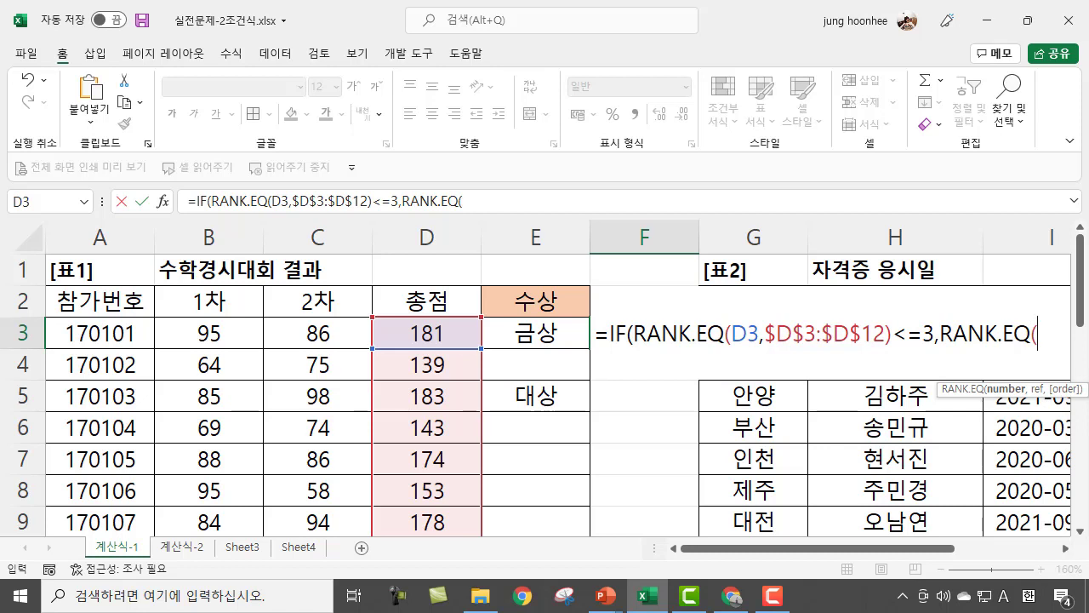
{"action": "left_click", "coordinate": [417, 334]}
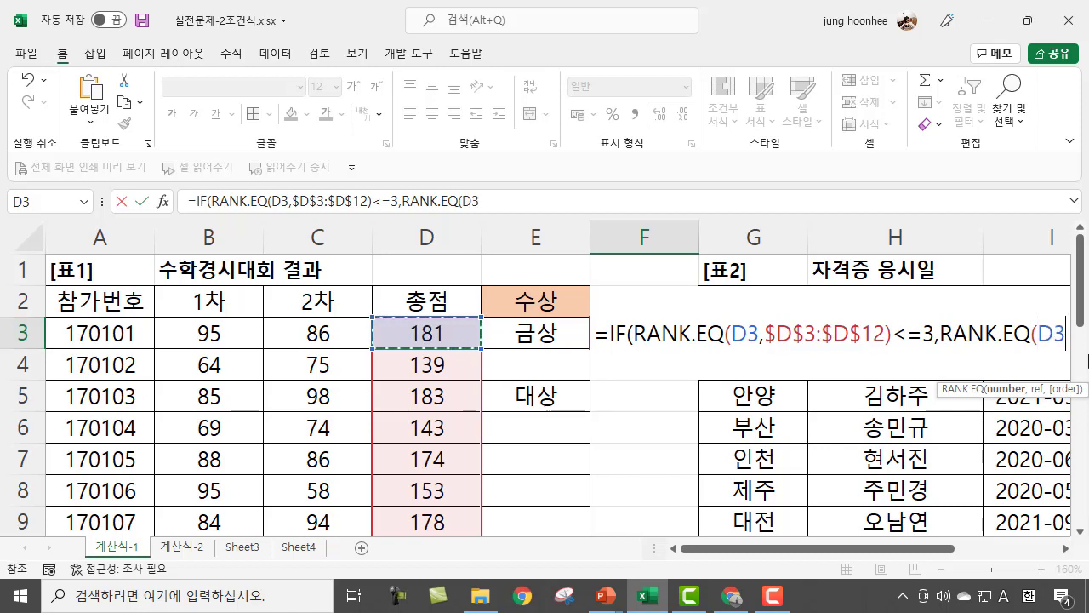
{"action": "type", "text": ","}
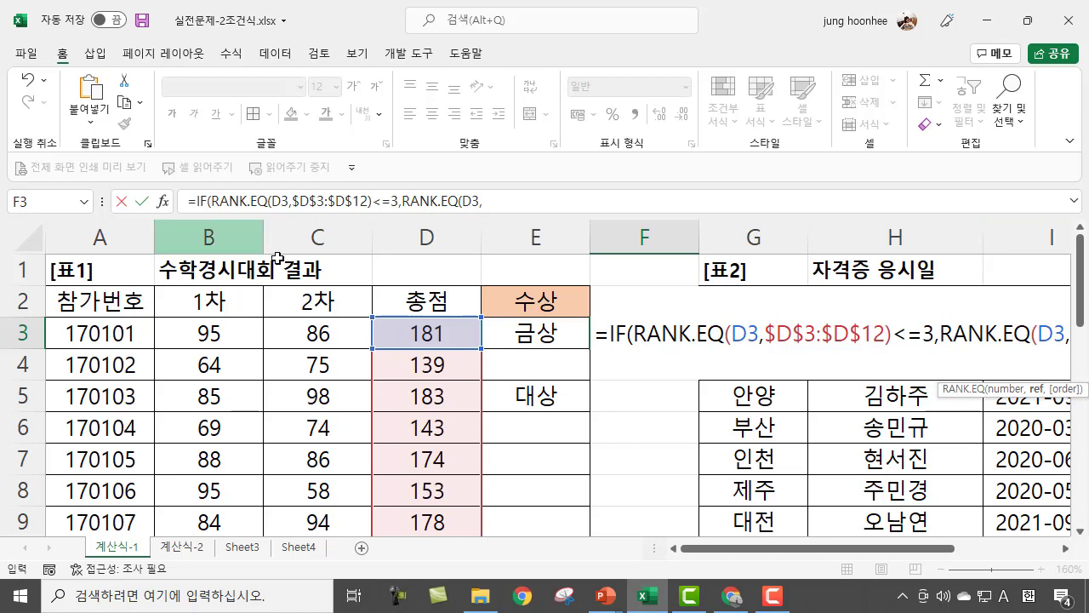
{"action": "left_click", "coordinate": [414, 336]}
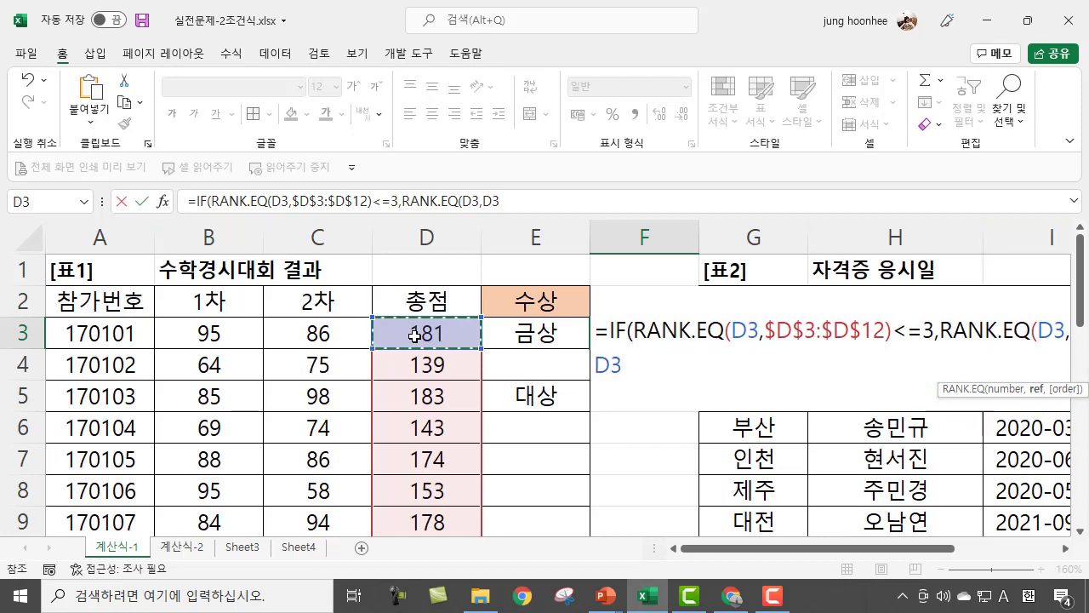
{"action": "key", "text": "ctrl+shift+Down"}
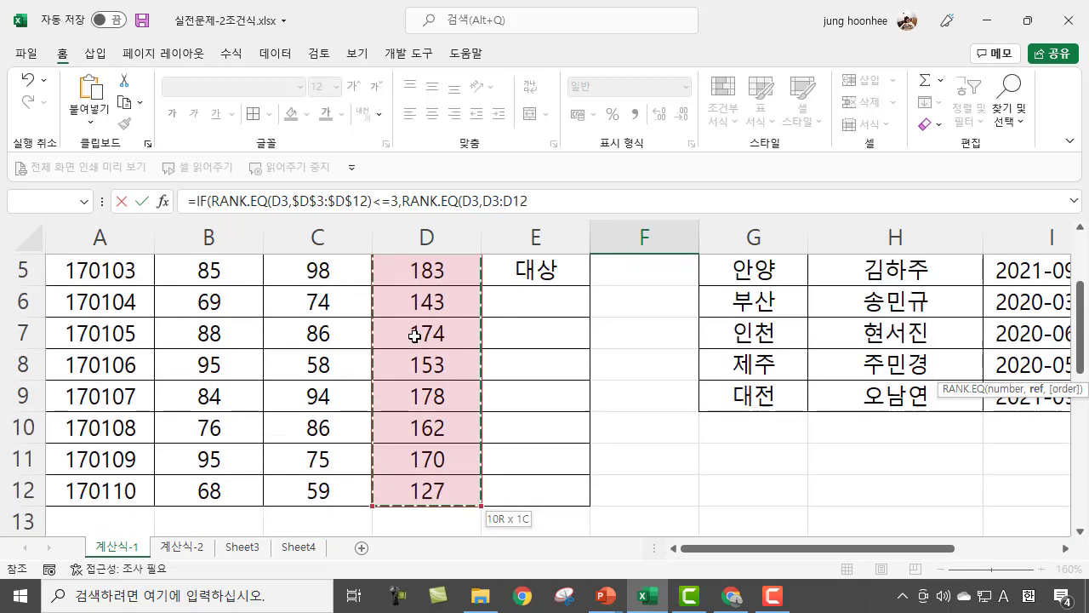
{"action": "key", "text": "F4"}
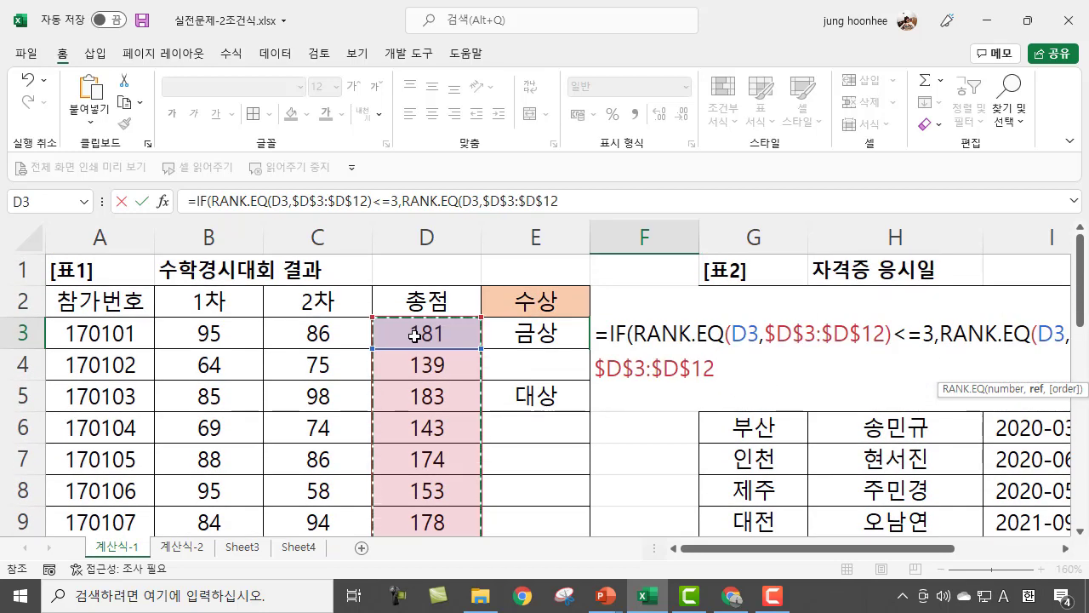
{"action": "type", "text": ")"}
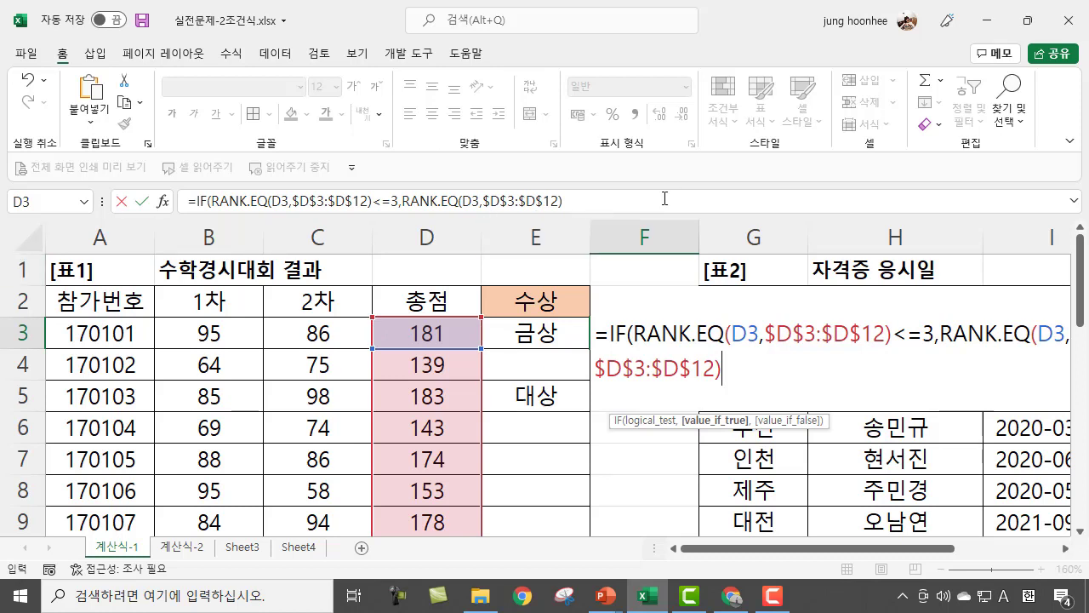
Append & "등" to the RANK.EQ result in the value_if_true argument and review that argument.
{"action": "left_click", "coordinate": [606, 200]}
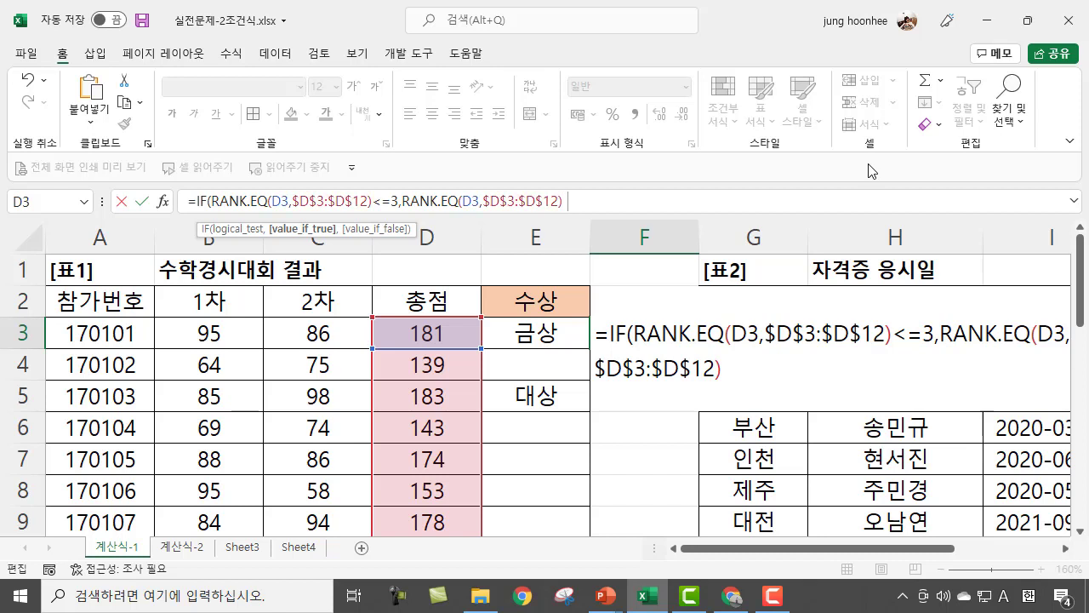
{"action": "type", "text": "& \"드"}
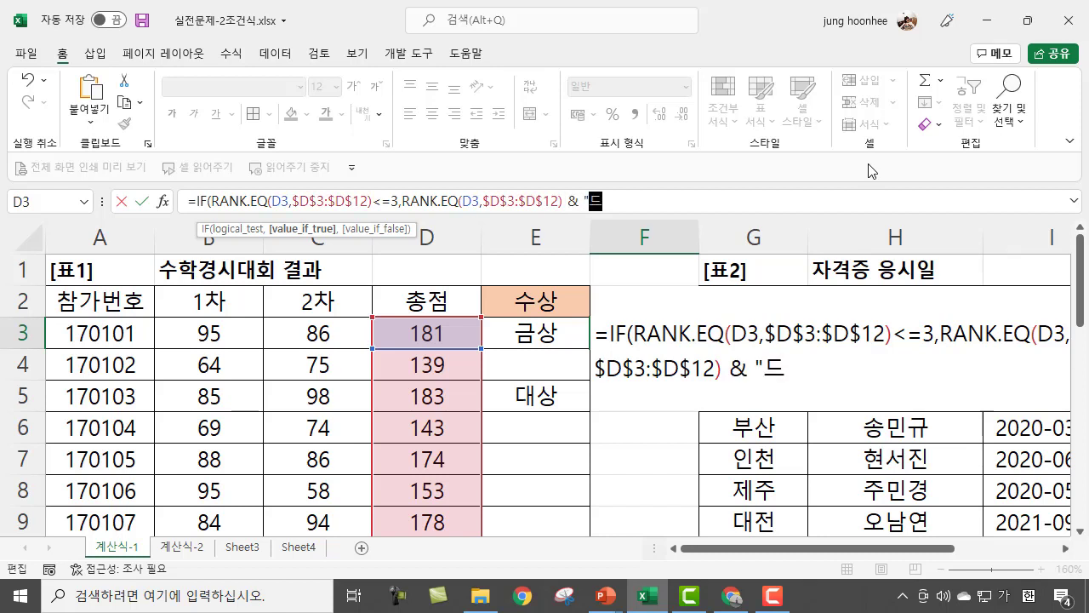
{"action": "type", "text": "ㅇ\""}
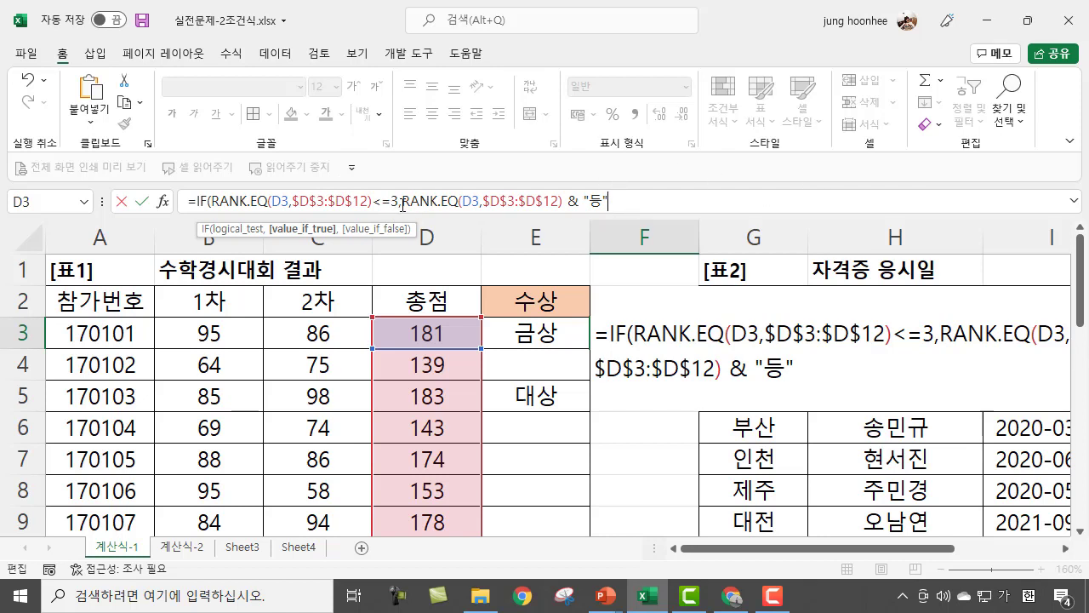
{"action": "left_click_drag", "start_coordinate": [404, 198], "coordinate": [627, 199]}
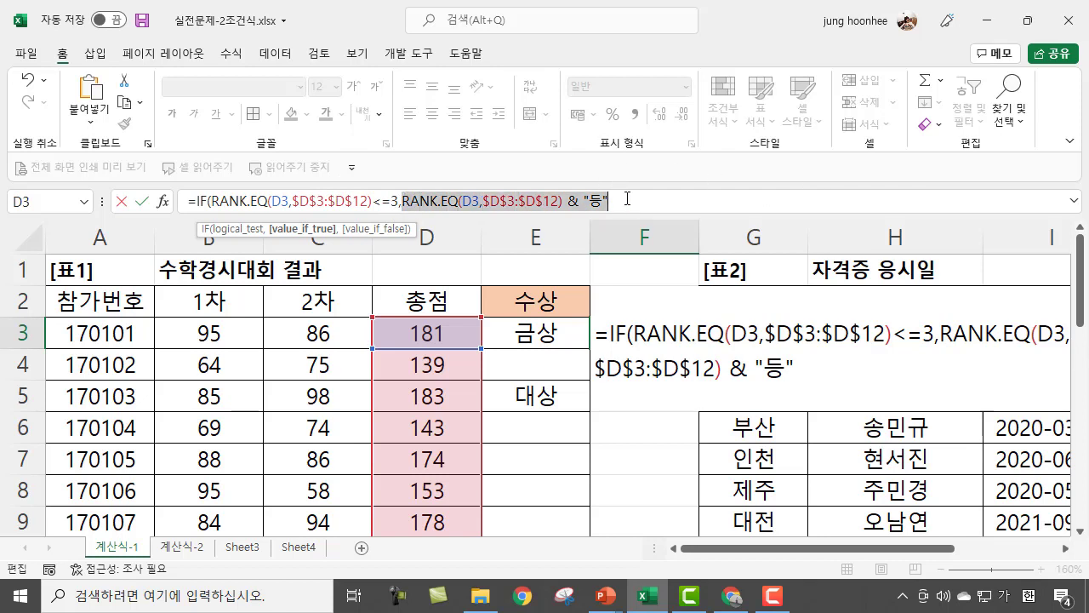
Enter "" as the value_if_false argument, close the IF function and commit the formula in F3.
{"action": "left_click", "coordinate": [615, 201]}
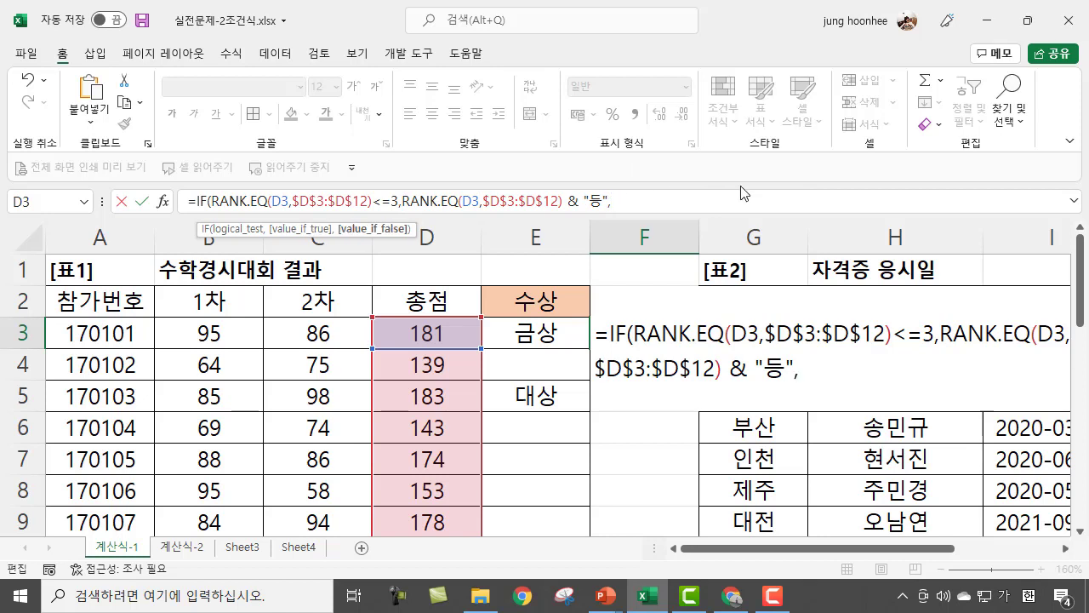
{"action": "type", "text": "\"\")"}
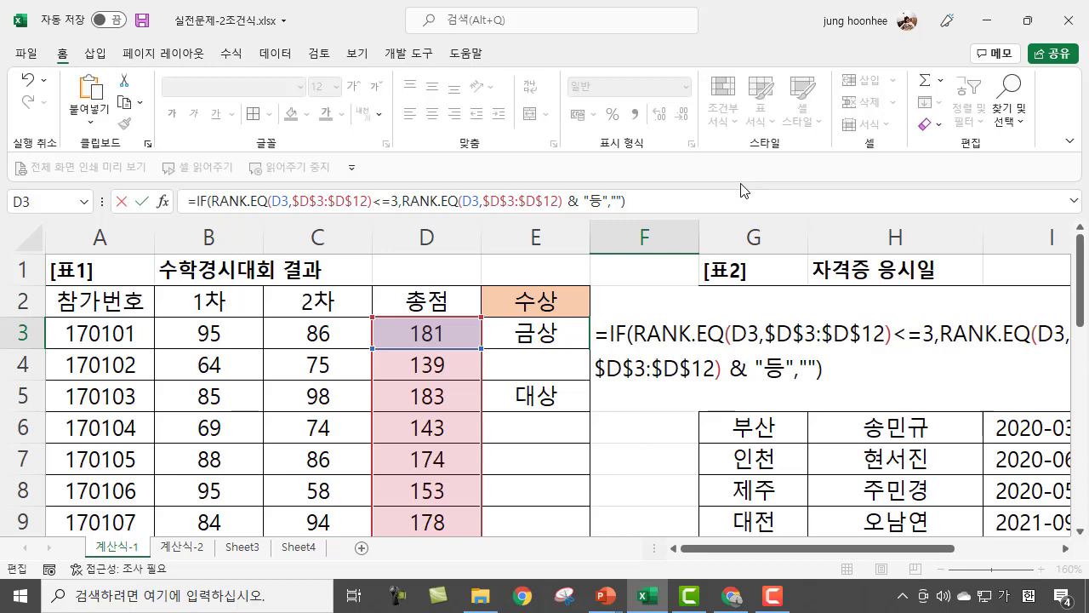
{"action": "key", "text": "Return"}
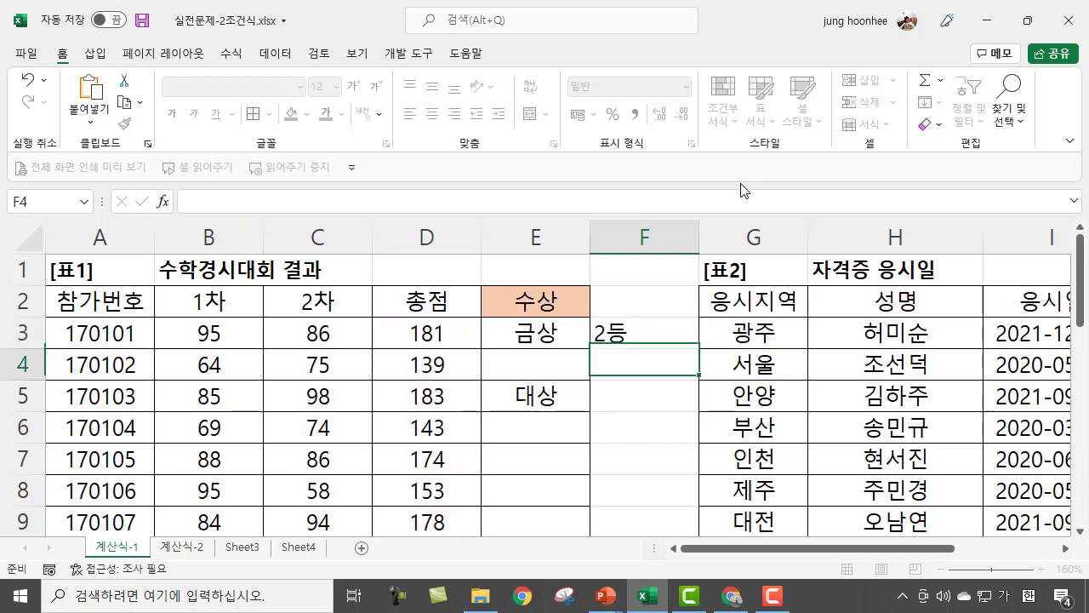
Fill the F3 rank formula down to F12.
{"action": "left_click", "coordinate": [616, 333]}
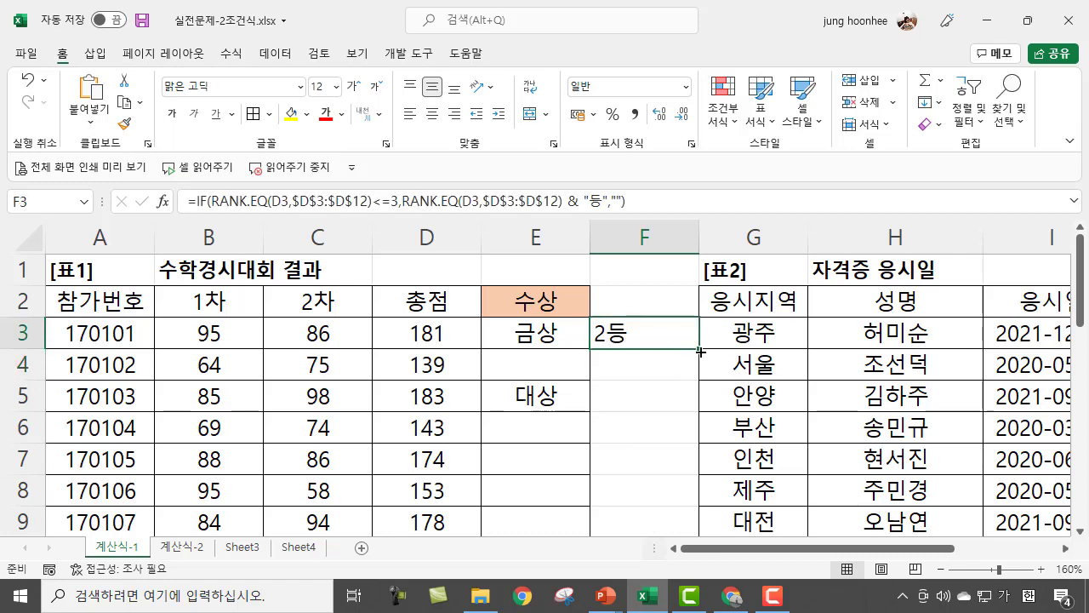
{"action": "left_click_drag", "start_coordinate": [706, 350], "coordinate": [657, 463]}
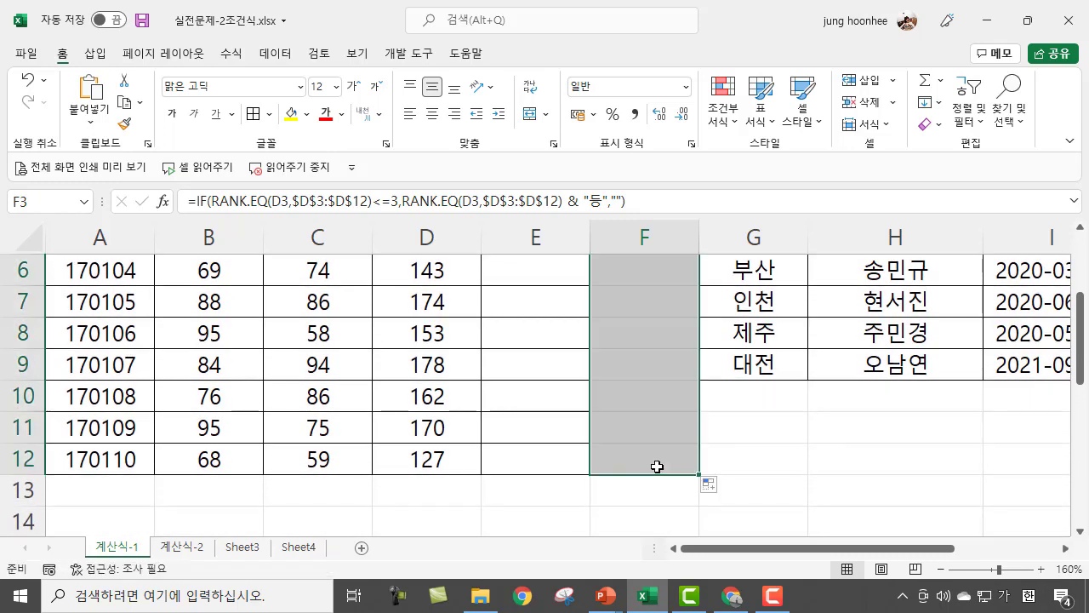
{"action": "scroll", "coordinate": [697, 436], "scroll_direction": "up", "scroll_amount": 2}
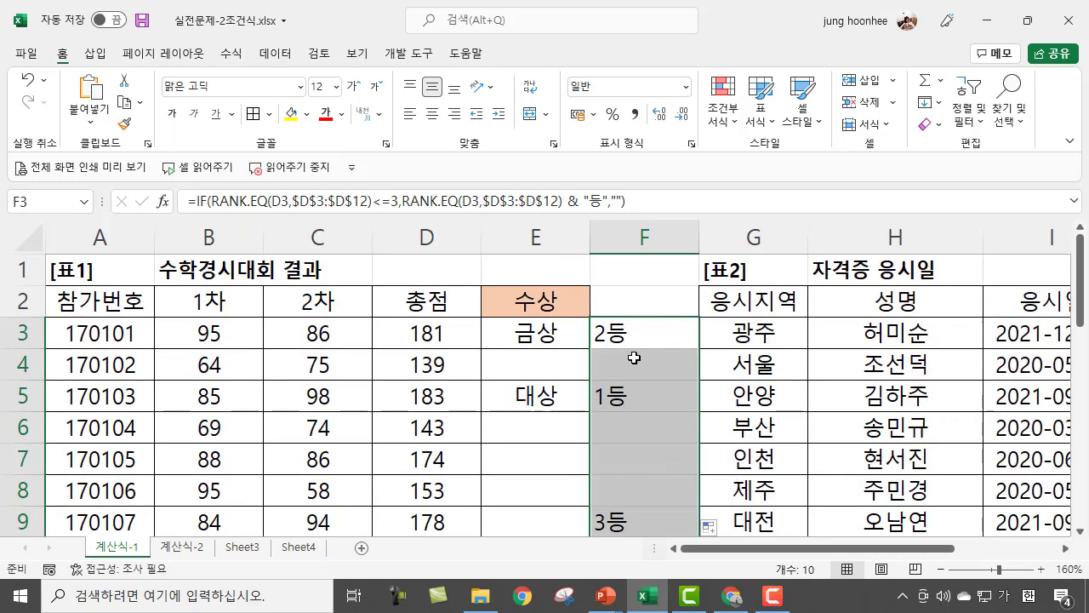
Examine the rank results and formulas in F9, F5 and F3 against the award in E3.
{"action": "left_click", "coordinate": [630, 525]}
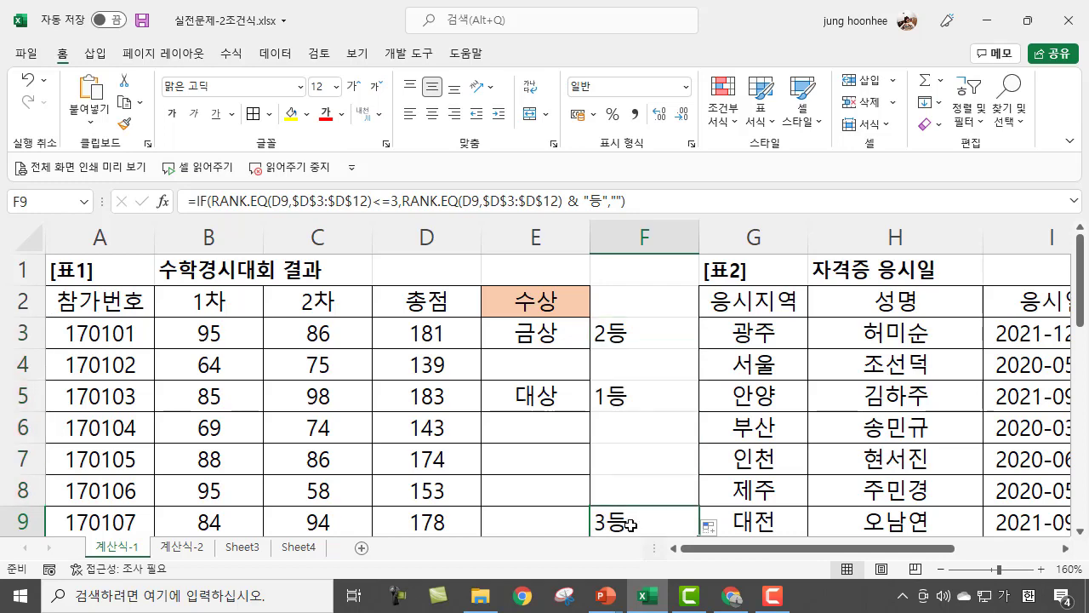
{"action": "left_click", "coordinate": [613, 397]}
{"action": "left_click", "coordinate": [617, 327]}
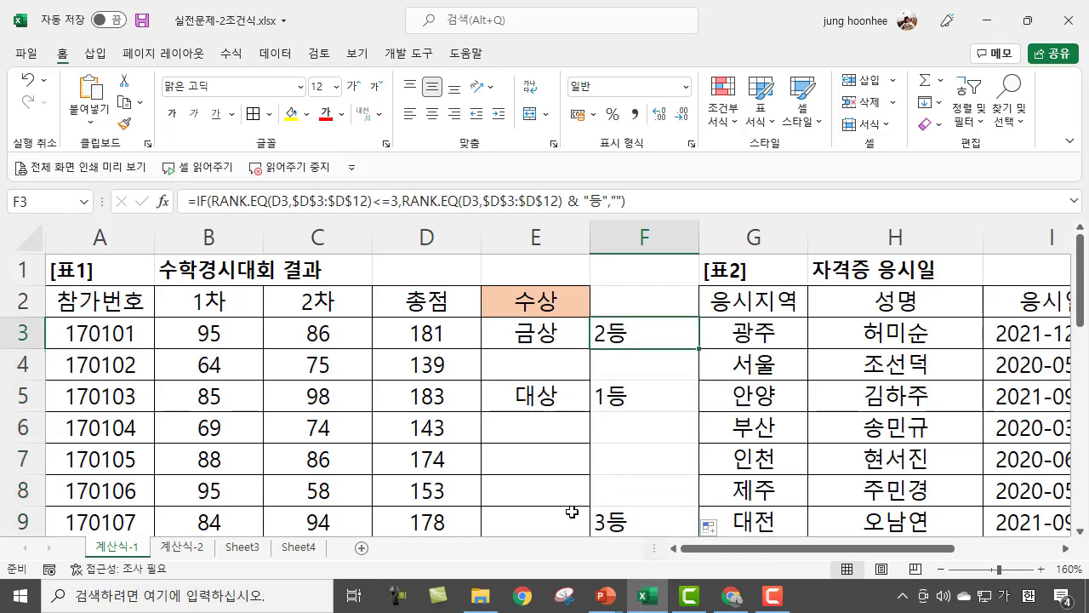
{"action": "scroll", "coordinate": [641, 527], "scroll_direction": "down", "scroll_amount": 1}
{"action": "scroll", "coordinate": [652, 530], "scroll_direction": "up", "scroll_amount": 1}
{"action": "left_click", "coordinate": [533, 335]}
{"action": "left_click", "coordinate": [630, 342]}
Switch to the PowerPoint slide show listing the 계산작업 problems.
{"action": "scroll", "coordinate": [637, 401], "scroll_direction": "down", "scroll_amount": 3}
{"action": "scroll", "coordinate": [637, 401], "scroll_direction": "up", "scroll_amount": 2}
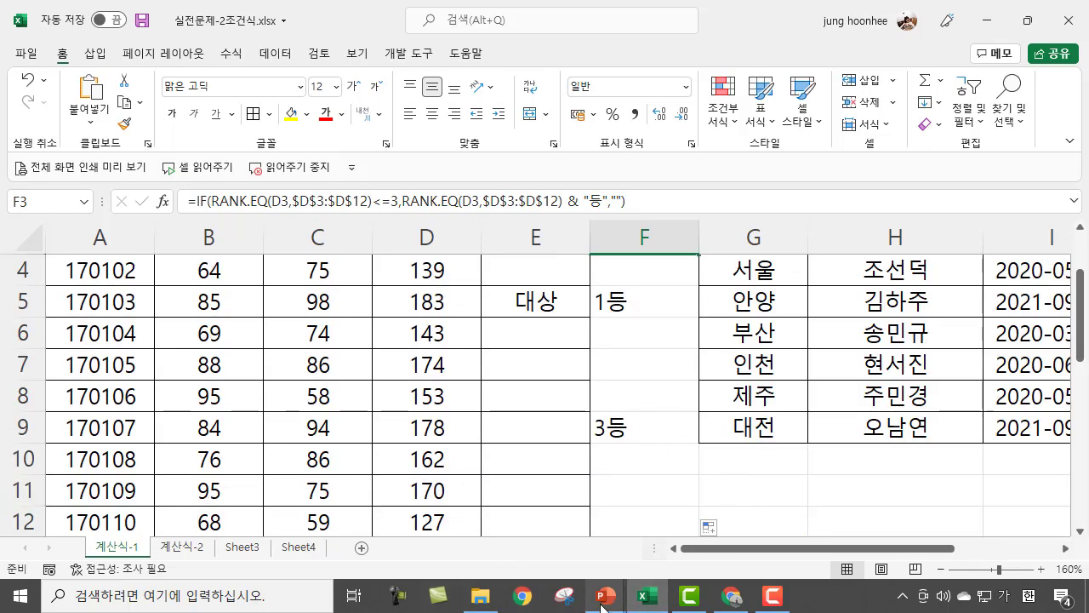
{"action": "mouse_move", "coordinate": [602, 604]}
{"action": "left_click", "coordinate": [694, 557]}
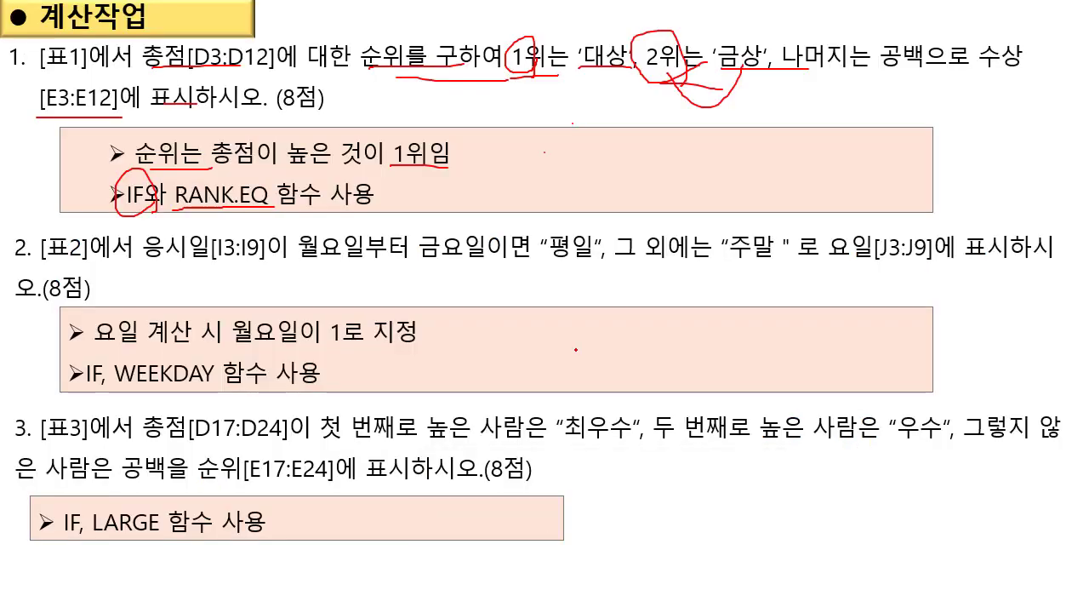
Erase all ink annotations from the 계산작업 slide.
{"action": "right_click", "coordinate": [435, 173]}
{"action": "mouse_move", "coordinate": [583, 385]}
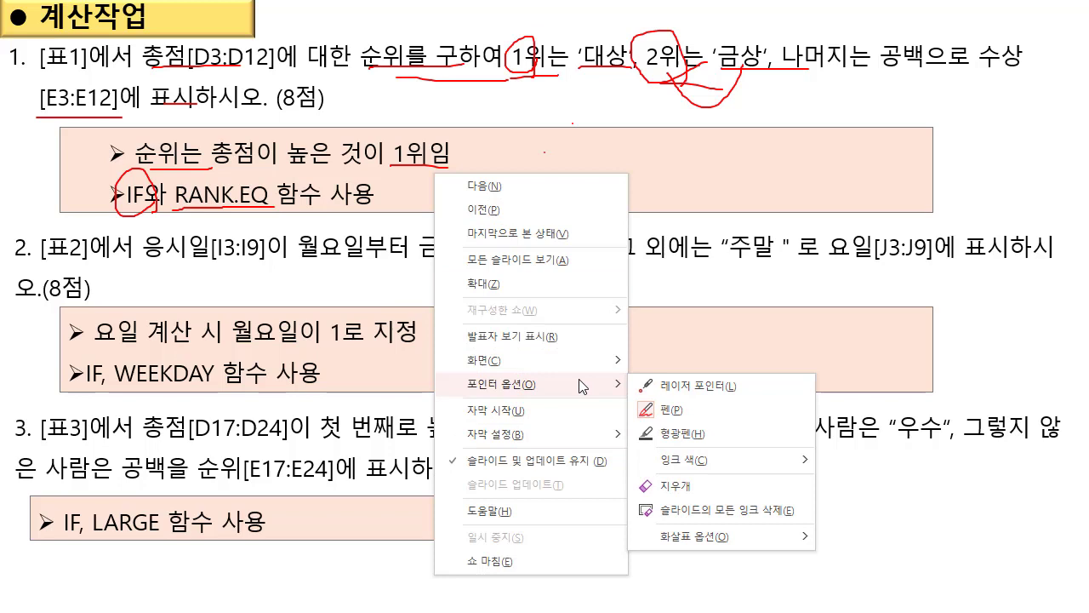
{"action": "left_click", "coordinate": [726, 508]}
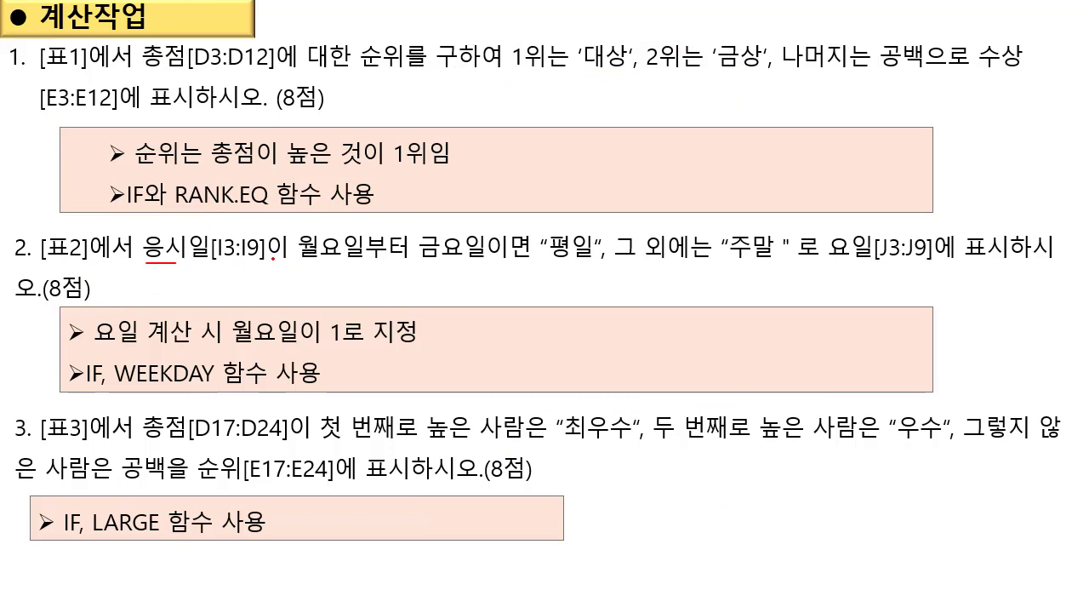
Mark problem 2's range I3:I9, the Monday-to-Friday condition, the word 평일 and the target range J3:J9 with the pen.
{"action": "mouse_move", "coordinate": [269, 258]}
{"action": "left_mouse_down"}
{"action": "mouse_move", "coordinate": [212, 264]}
{"action": "mouse_move", "coordinate": [493, 254]}
{"action": "left_mouse_up"}
{"action": "mouse_move", "coordinate": [600, 255]}
{"action": "left_mouse_down"}
{"action": "mouse_move", "coordinate": [555, 245]}
{"action": "mouse_move", "coordinate": [598, 245]}
{"action": "left_mouse_up"}
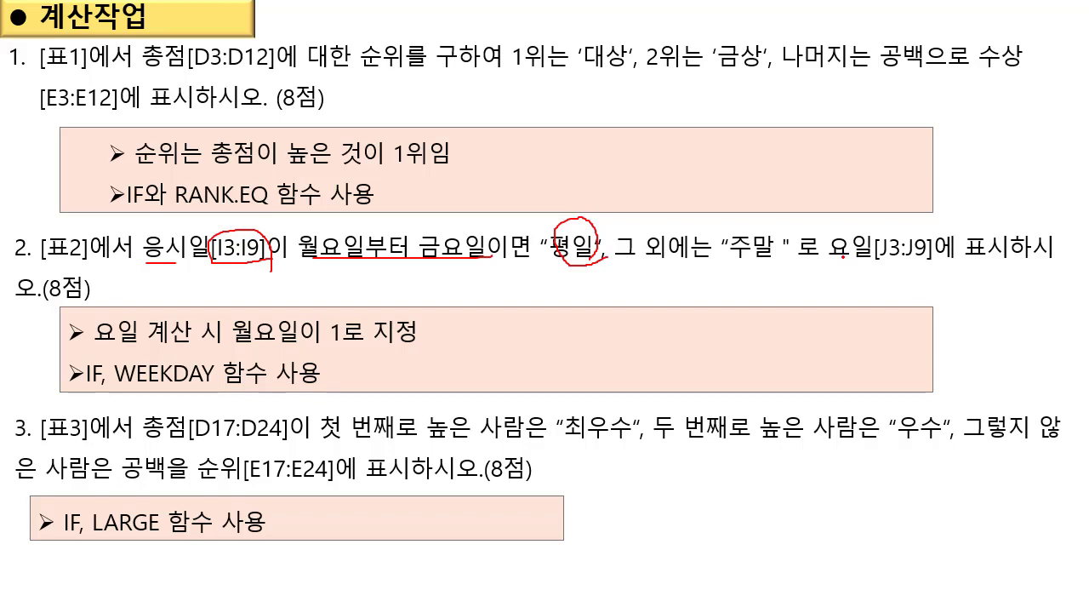
{"action": "left_click_drag", "start_coordinate": [843, 255], "coordinate": [949, 256]}
Show the taskbar over the slide show and switch to the Excel workbook.
{"action": "right_click", "coordinate": [587, 416]}
{"action": "mouse_move", "coordinate": [680, 206]}
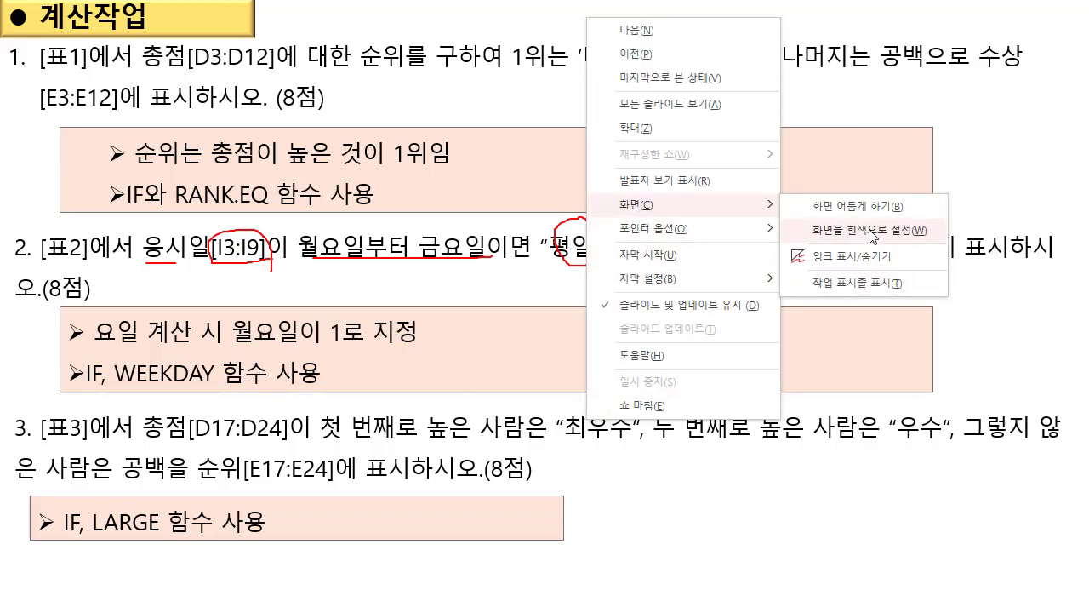
{"action": "left_click", "coordinate": [861, 285]}
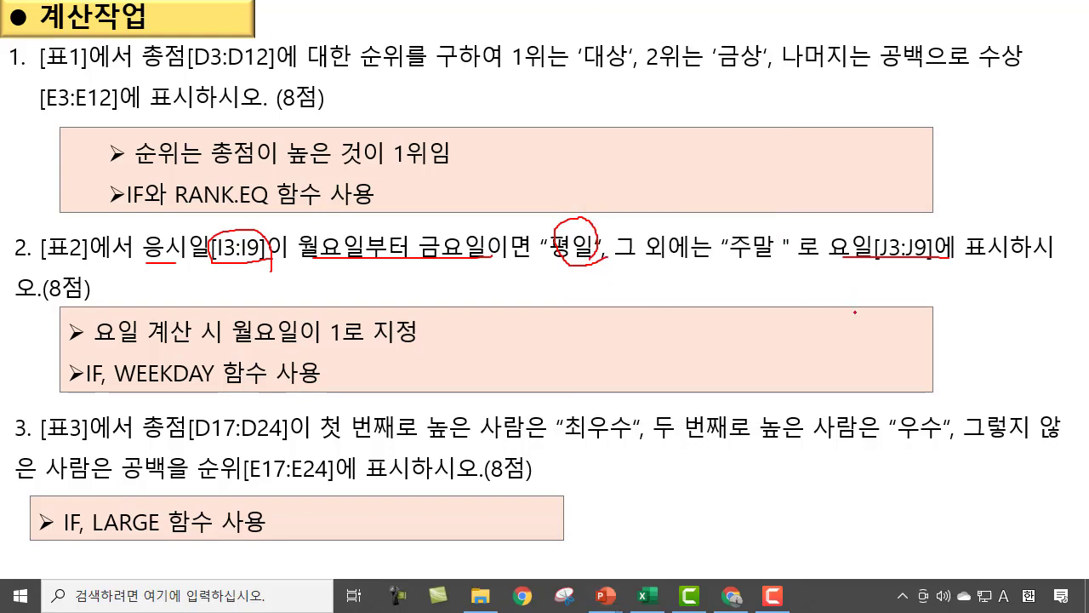
{"action": "left_click", "coordinate": [648, 594]}
Examine the 응시일 dates in I3:I5 of [표2] and select the first 요일 cell, J3.
{"action": "left_click_drag", "start_coordinate": [754, 549], "coordinate": [858, 549]}
{"action": "scroll", "coordinate": [866, 497], "scroll_direction": "up", "scroll_amount": 1}
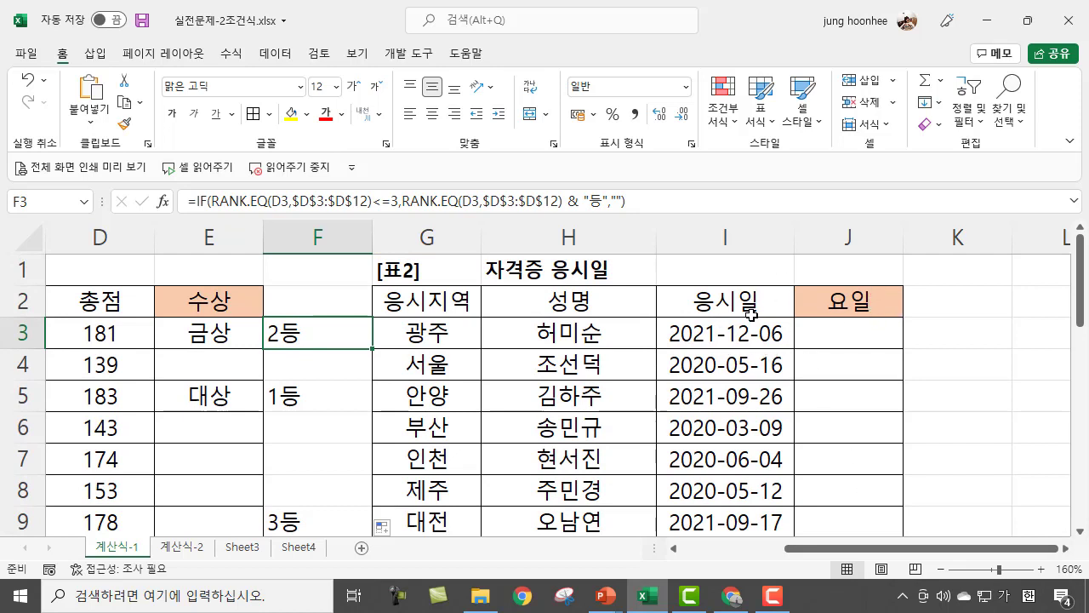
{"action": "left_click", "coordinate": [719, 334]}
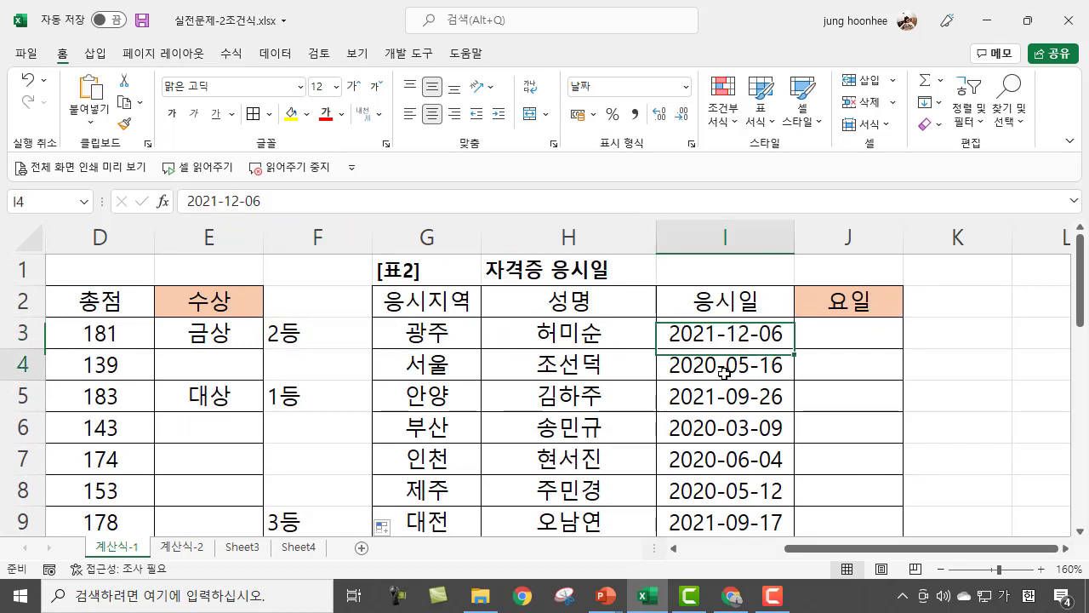
{"action": "left_click", "coordinate": [723, 367]}
{"action": "left_click", "coordinate": [725, 398]}
{"action": "left_click", "coordinate": [717, 332]}
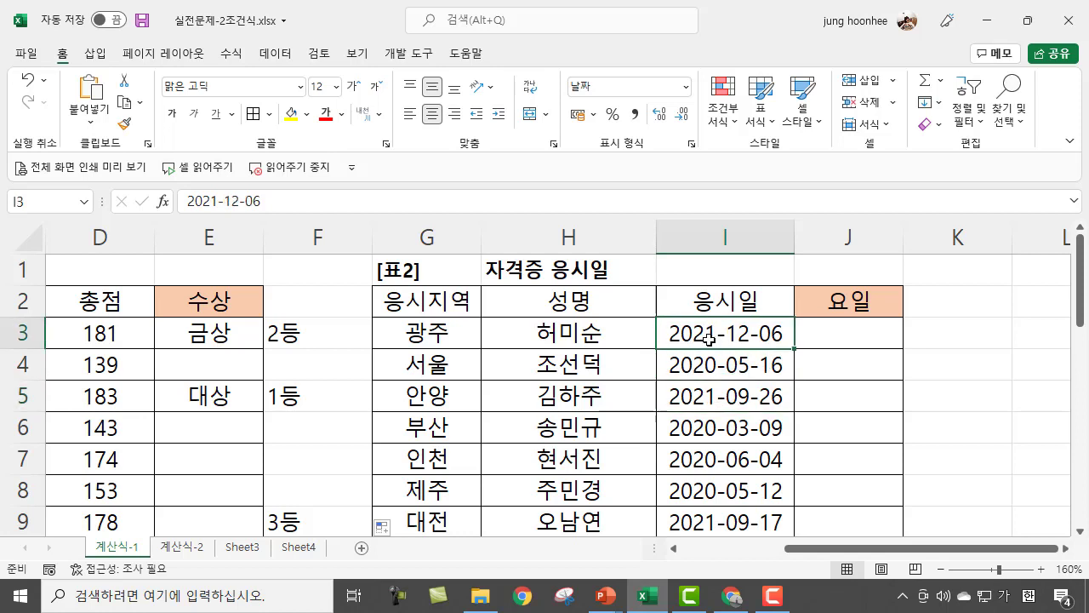
{"action": "left_click", "coordinate": [850, 335]}
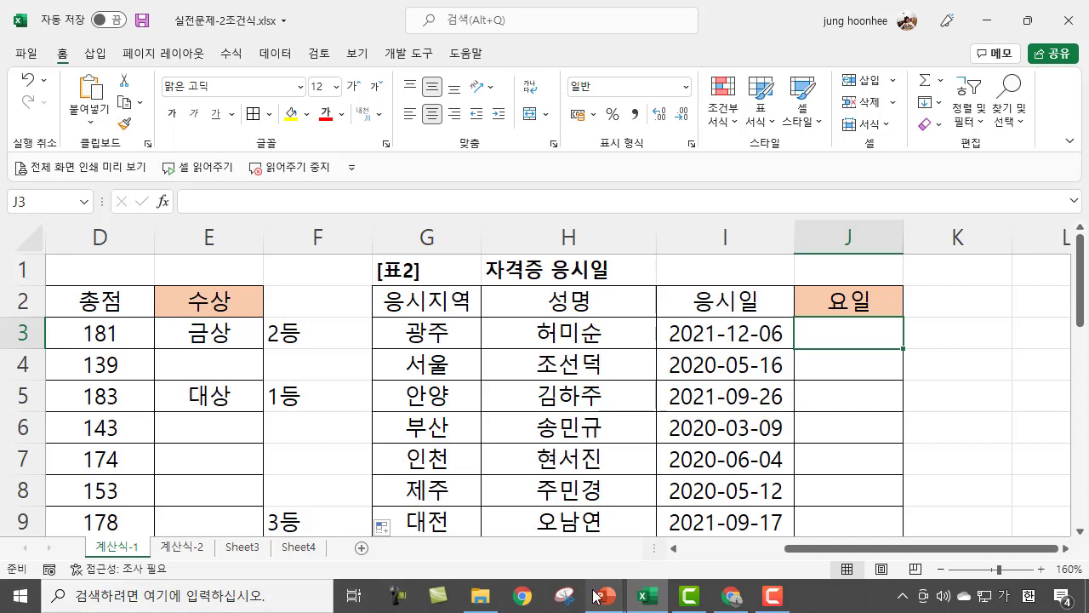
Switch to the PowerPoint slide show and underline problem 2's Monday-to-Friday condition, the WEEKDAY function and the Monday-equals-1 instruction.
{"action": "mouse_move", "coordinate": [597, 596]}
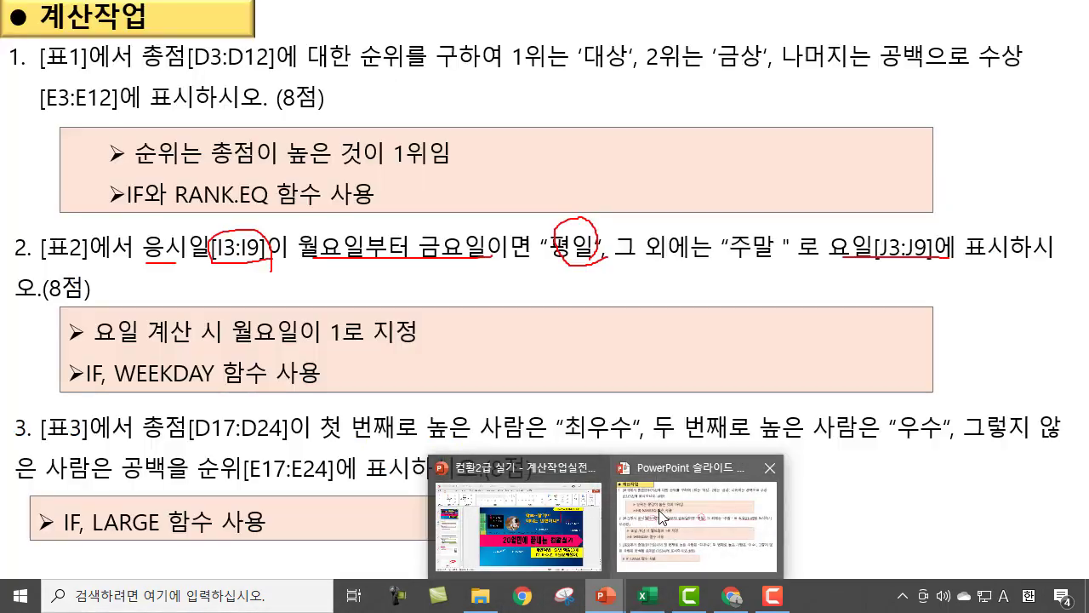
{"action": "mouse_move", "coordinate": [662, 517]}
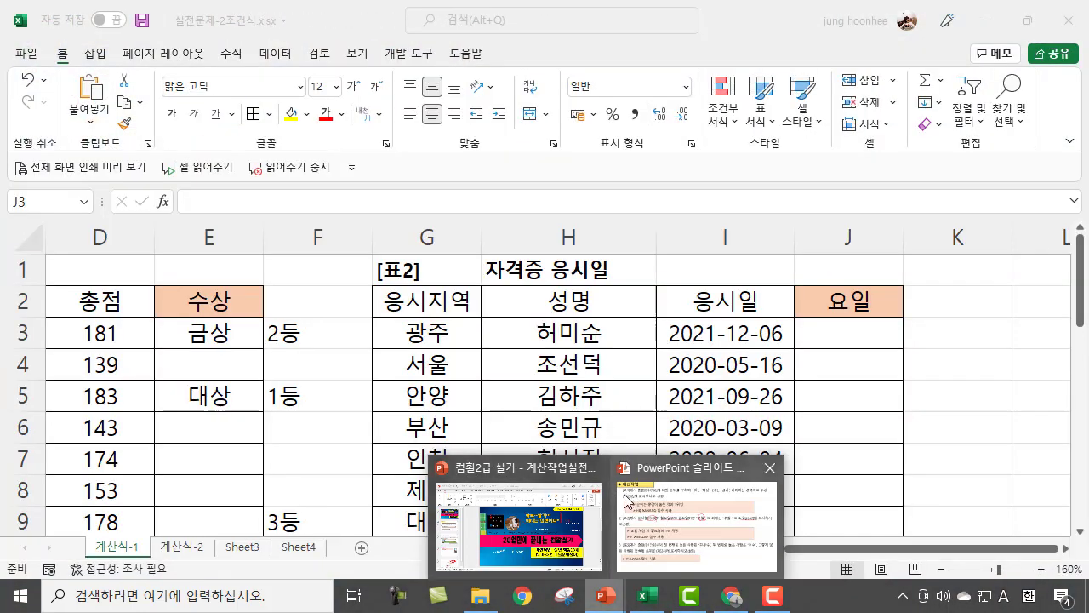
{"action": "left_click", "coordinate": [634, 508]}
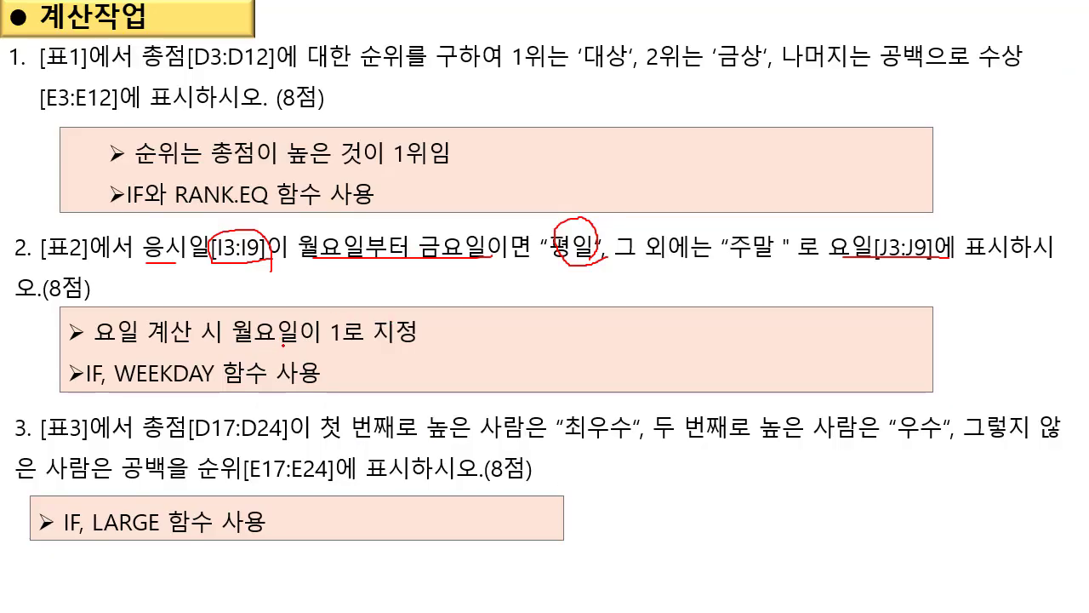
{"action": "left_click_drag", "start_coordinate": [308, 262], "coordinate": [451, 262]}
{"action": "left_click_drag", "start_coordinate": [117, 382], "coordinate": [195, 382]}
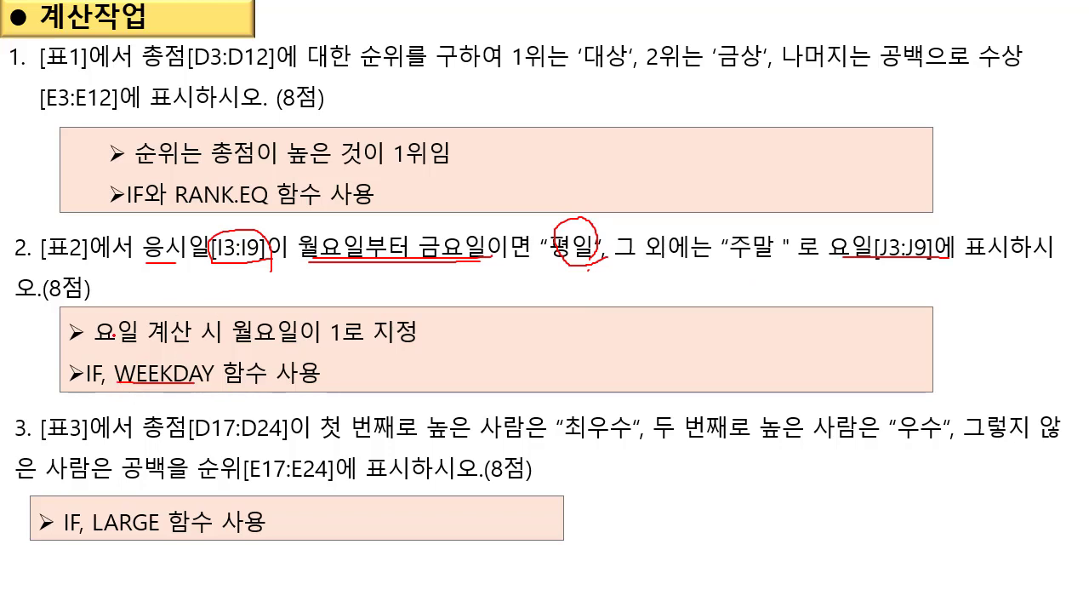
{"action": "left_click_drag", "start_coordinate": [101, 339], "coordinate": [317, 340]}
Show the taskbar over the slide and return to the Excel workbook for problem 2.
{"action": "right_click", "coordinate": [304, 400]}
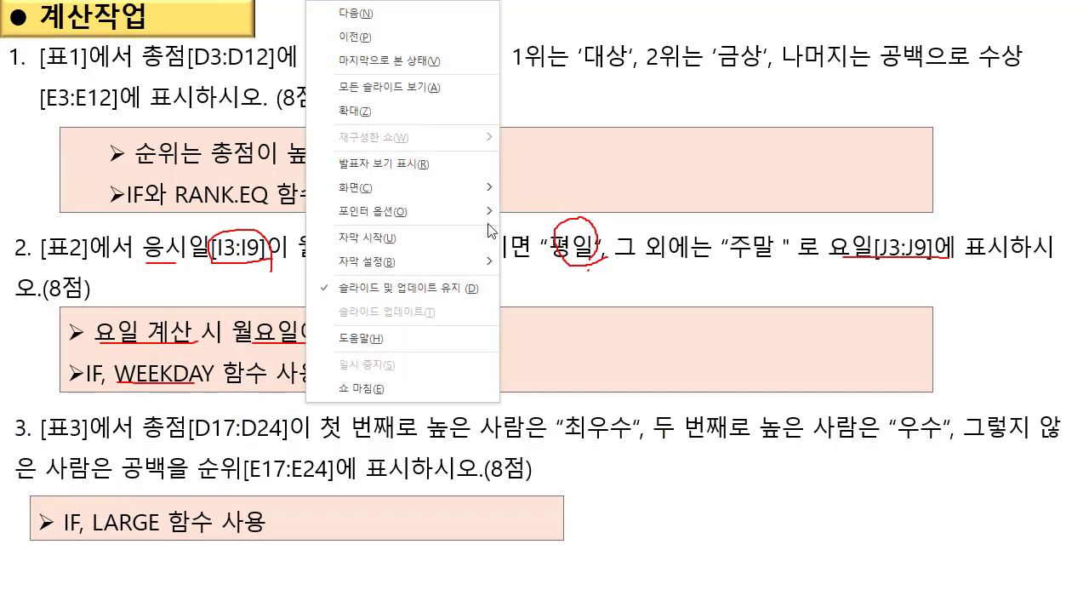
{"action": "mouse_move", "coordinate": [417, 189]}
{"action": "left_click", "coordinate": [572, 265]}
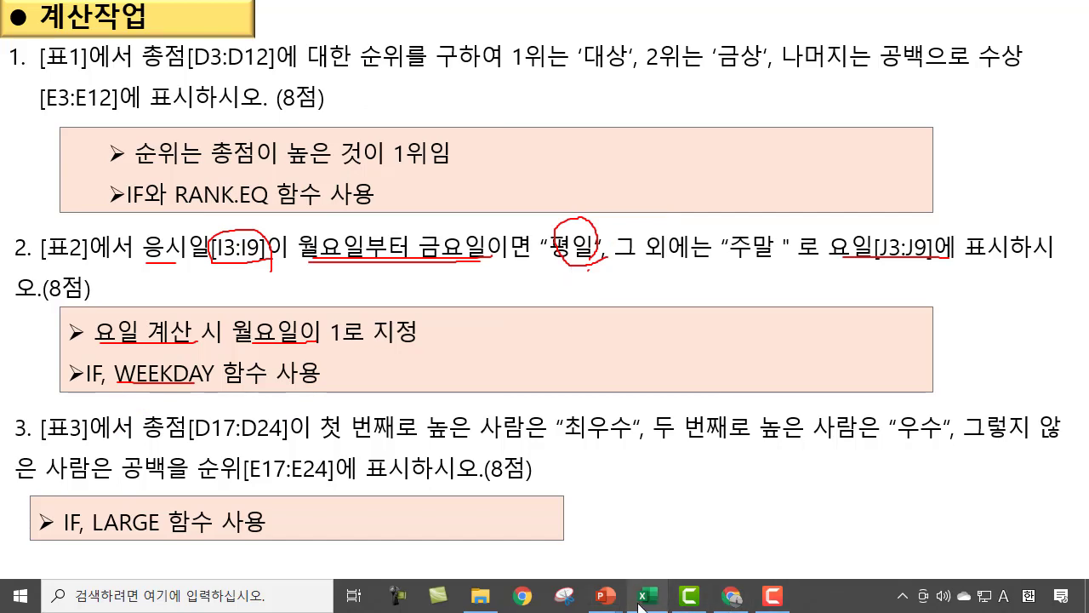
{"action": "left_click", "coordinate": [648, 596]}
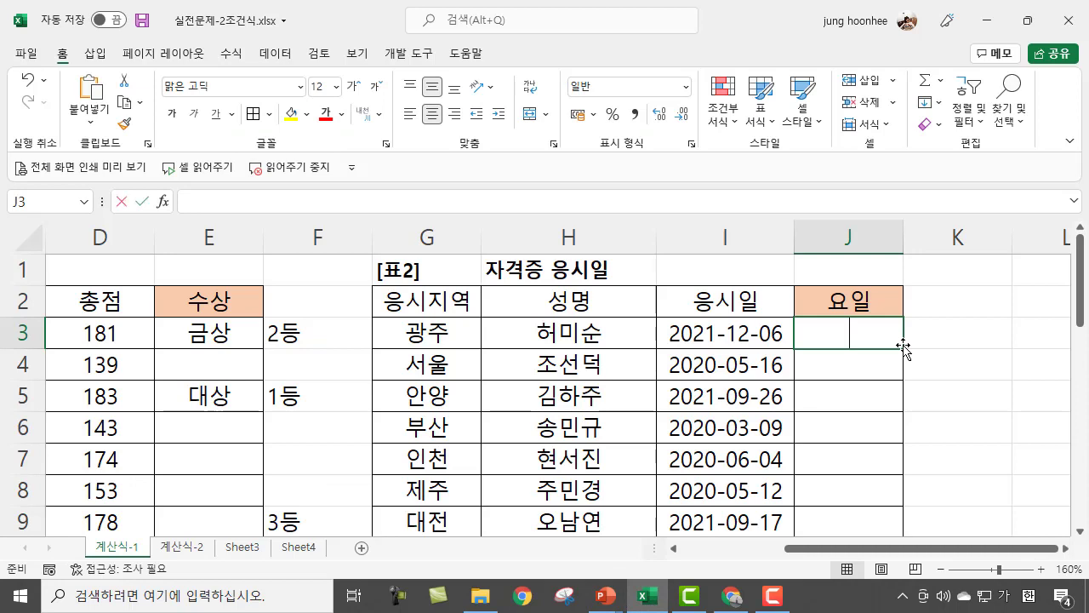
Begin a WEEKDAY formula in J3 with I3 as the serial_number argument.
{"action": "type", "text": "=ㅈㄷㄷ"}
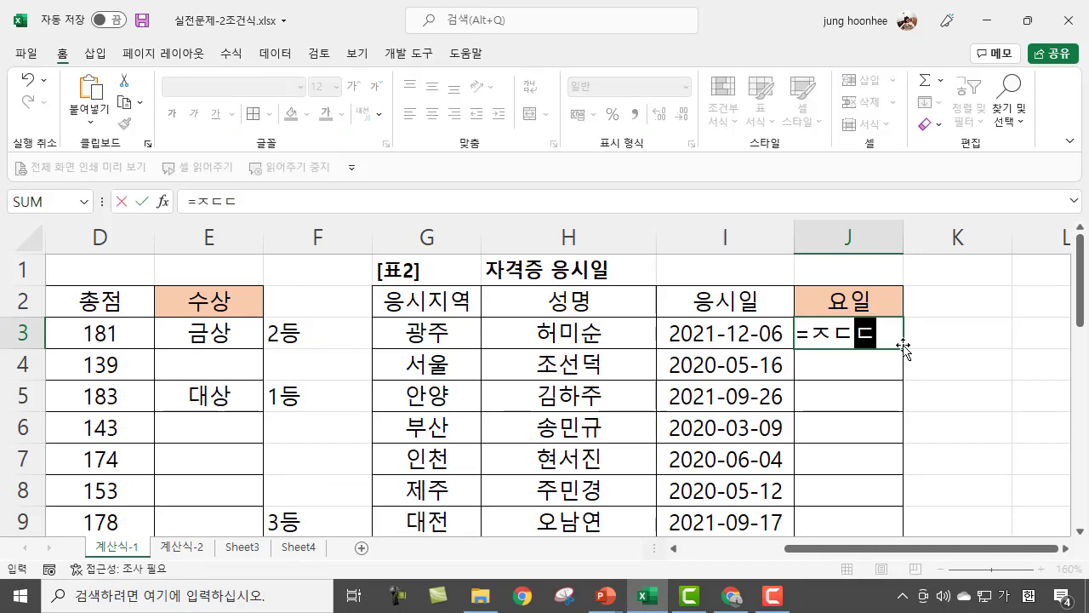
{"action": "key", "text": "BackSpace"}
{"action": "key", "text": "BackSpace"}
{"action": "type", "text": "W"}
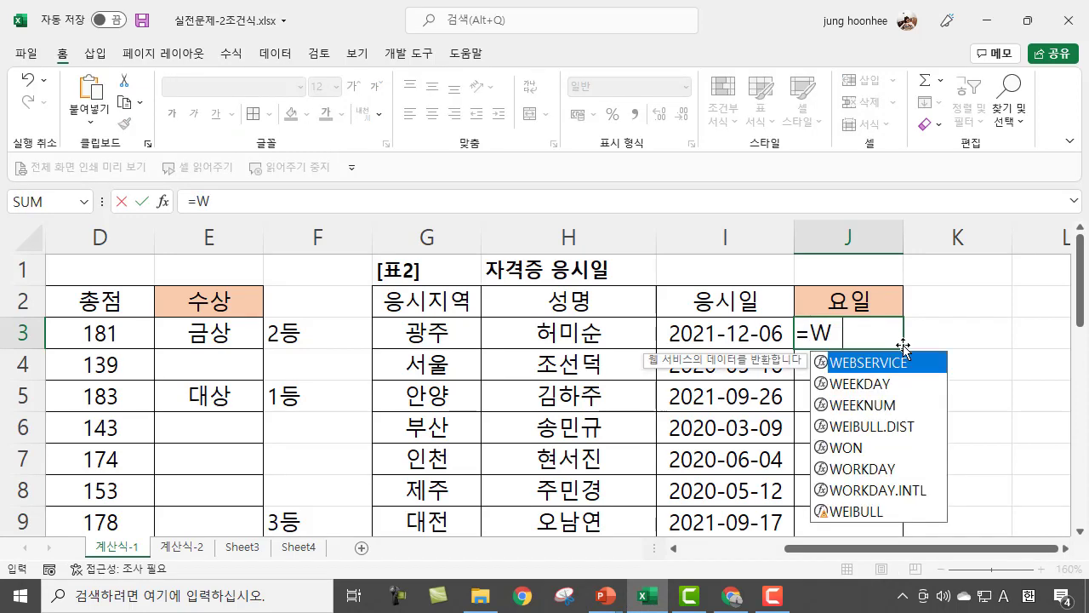
{"action": "type", "text": "EEKDAY"}
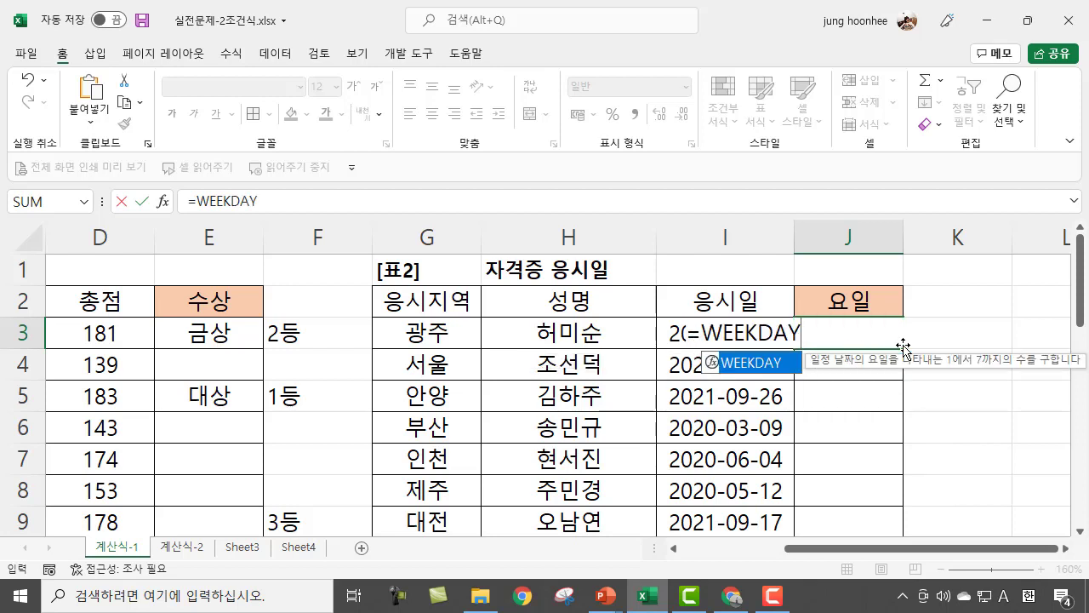
{"action": "type", "text": "("}
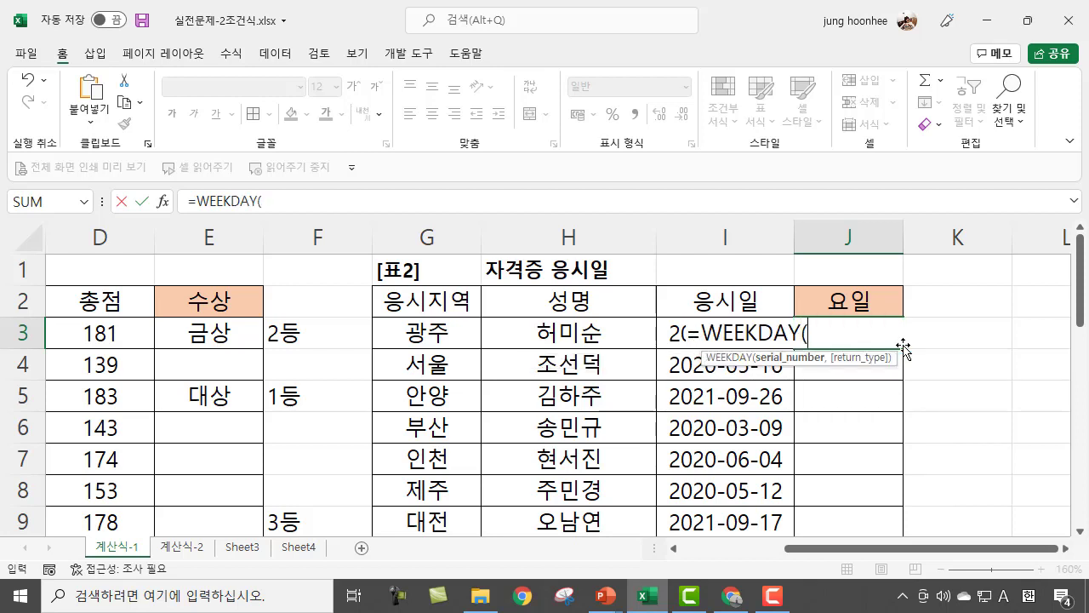
{"action": "left_click", "coordinate": [662, 332]}
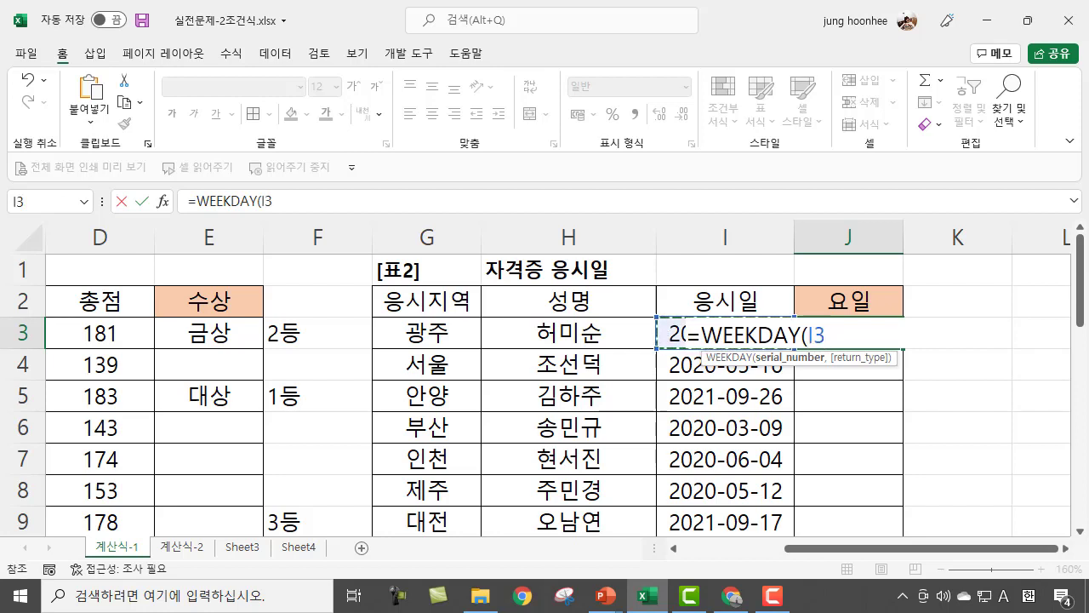
Add return_type 2, close the WEEKDAY function and commit =WEEKDAY(I3,2) in J3.
{"action": "type", "text": ")"}
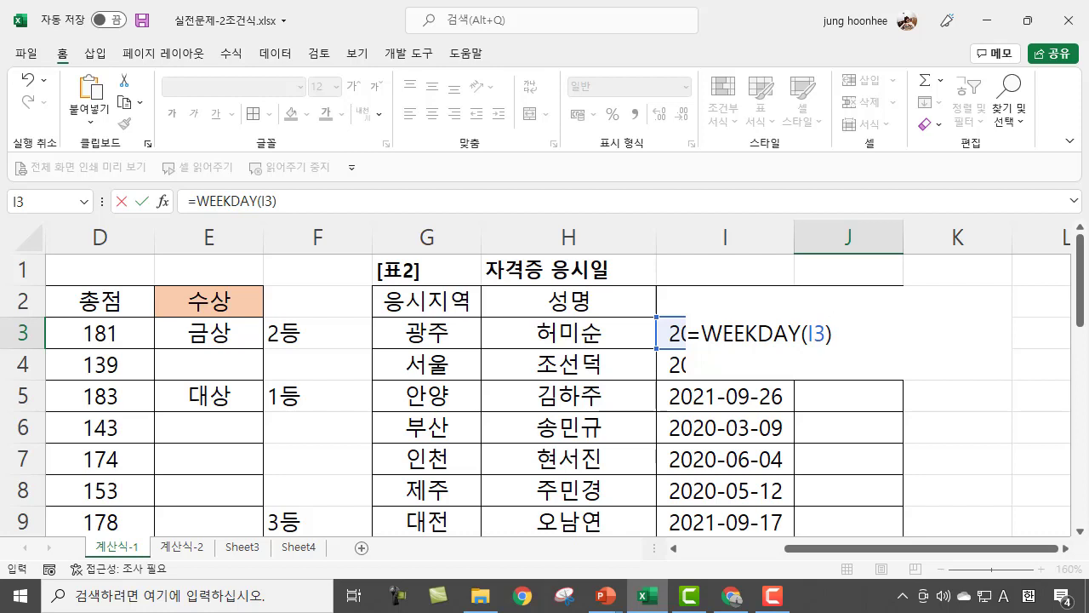
{"action": "key", "text": "BackSpace"}
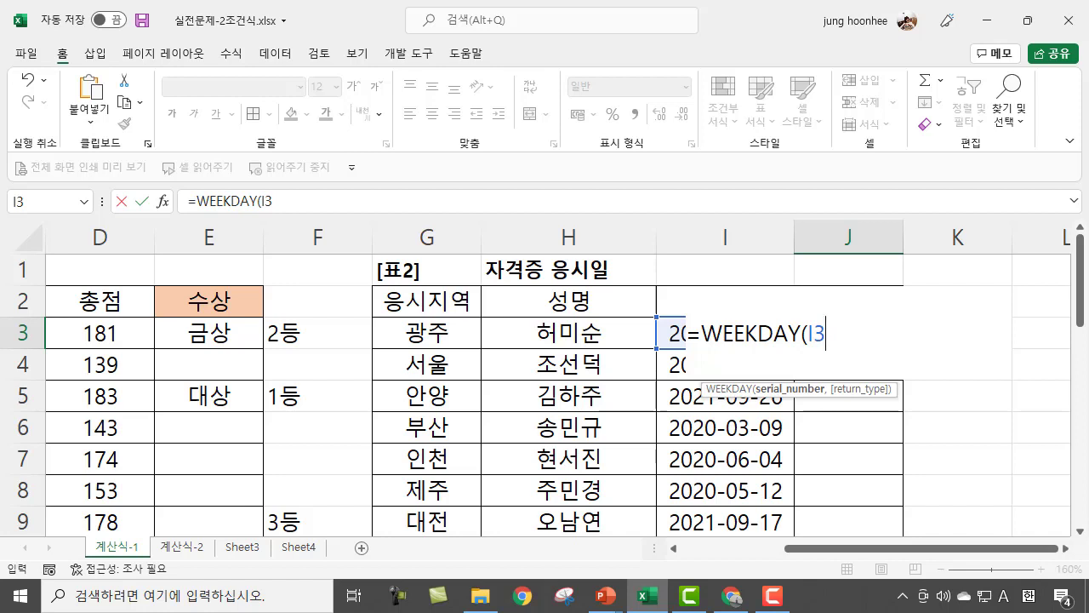
{"action": "type", "text": ","}
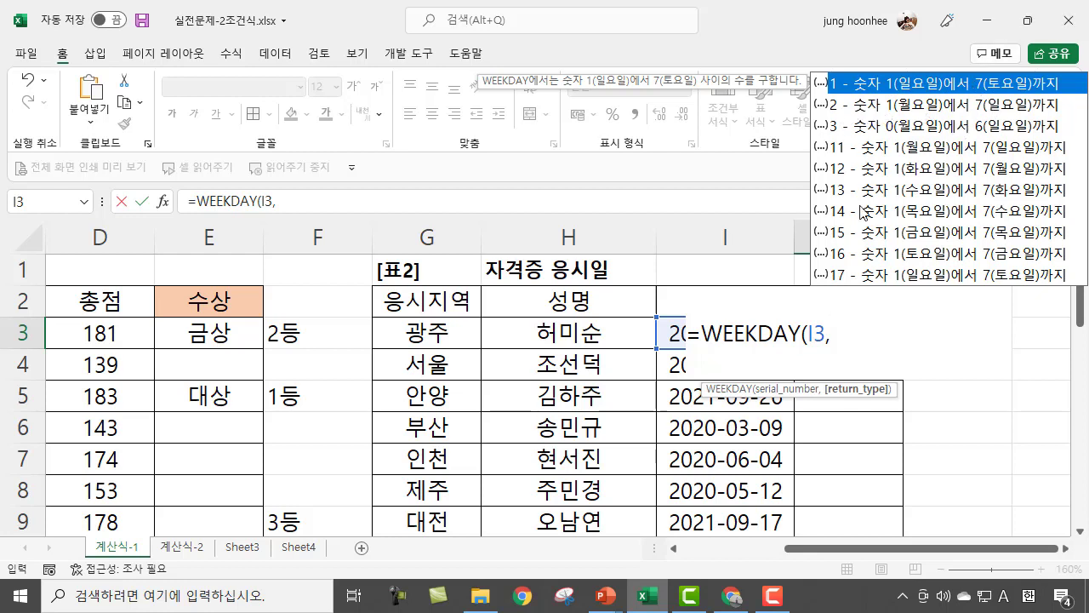
{"action": "type", "text": "2)"}
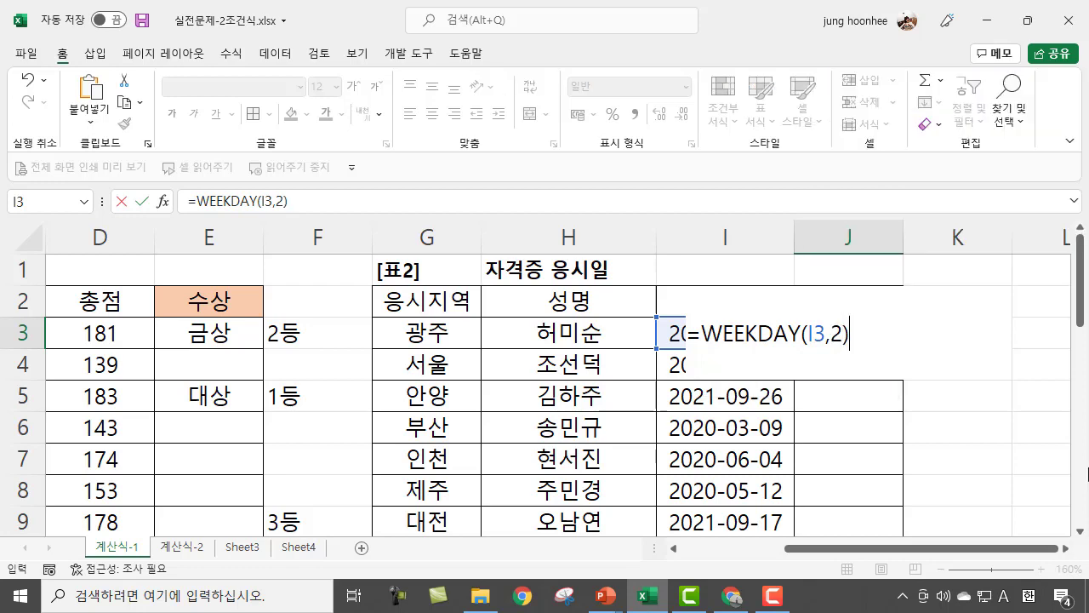
{"action": "key", "text": "Return"}
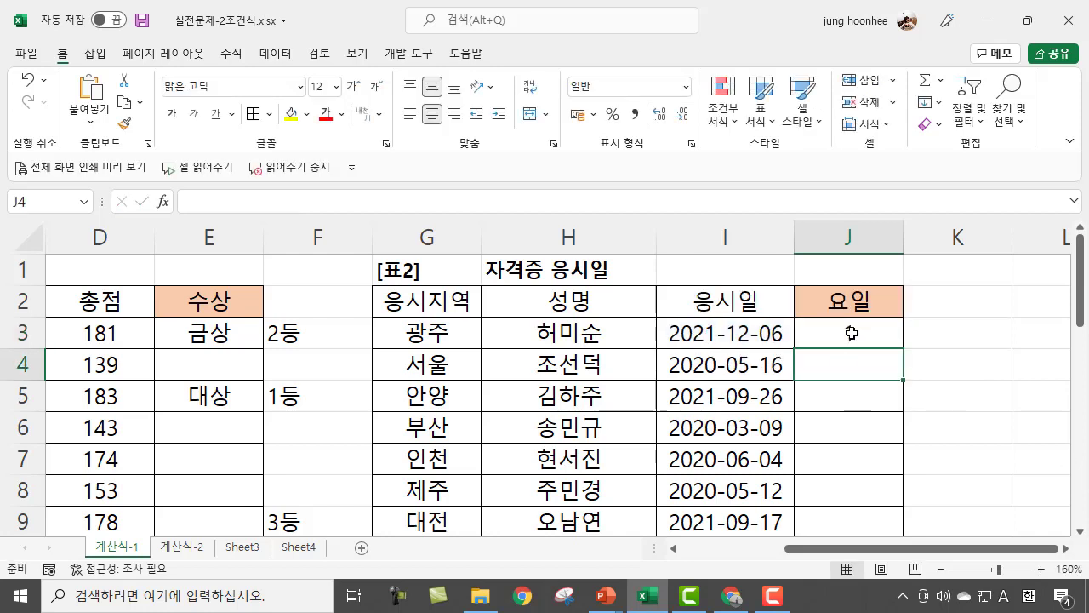
Check J3 against the date in I3 and fill its WEEKDAY formula down to J9.
{"action": "left_click", "coordinate": [849, 333]}
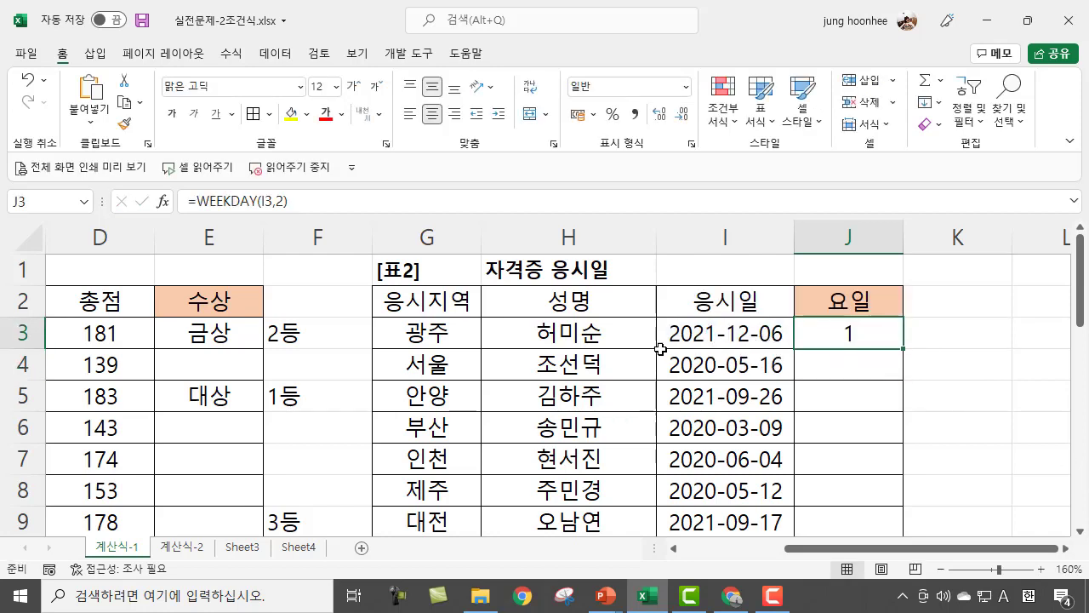
{"action": "left_click", "coordinate": [712, 339]}
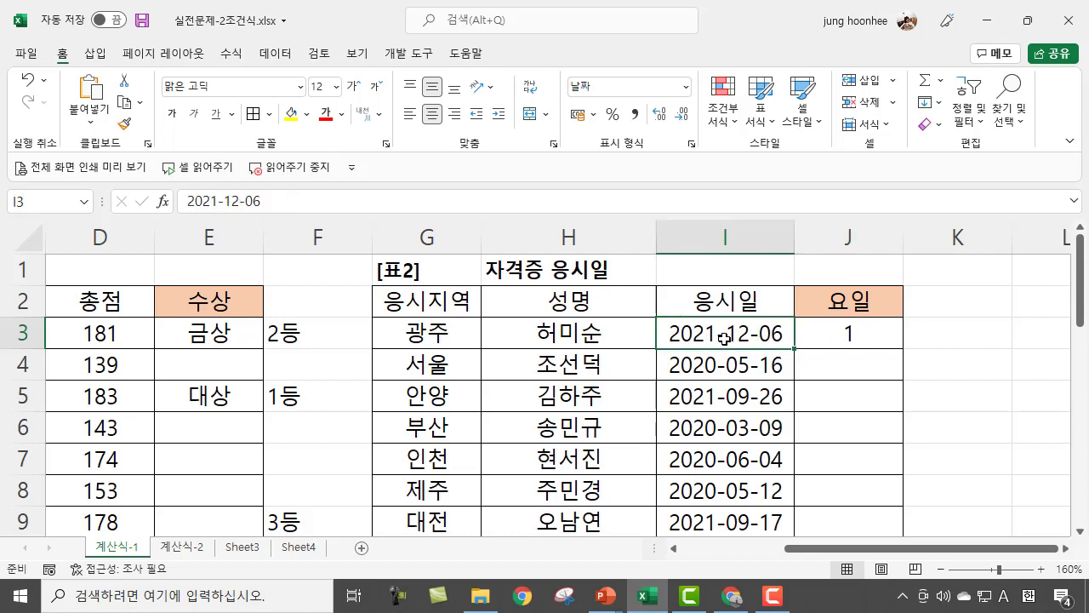
{"action": "left_click", "coordinate": [830, 334]}
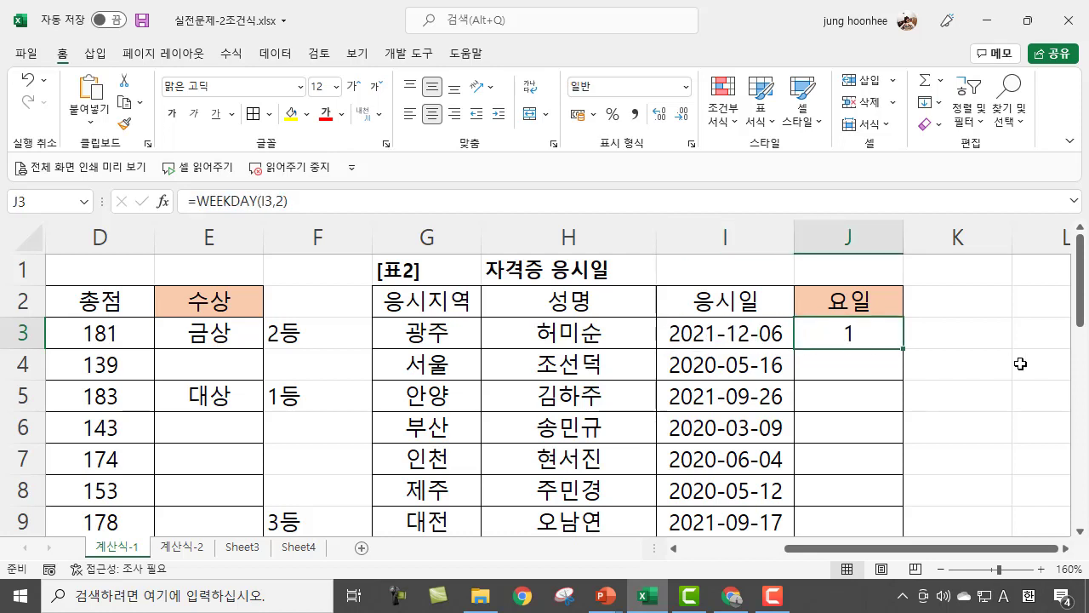
{"action": "double_click", "coordinate": [904, 347]}
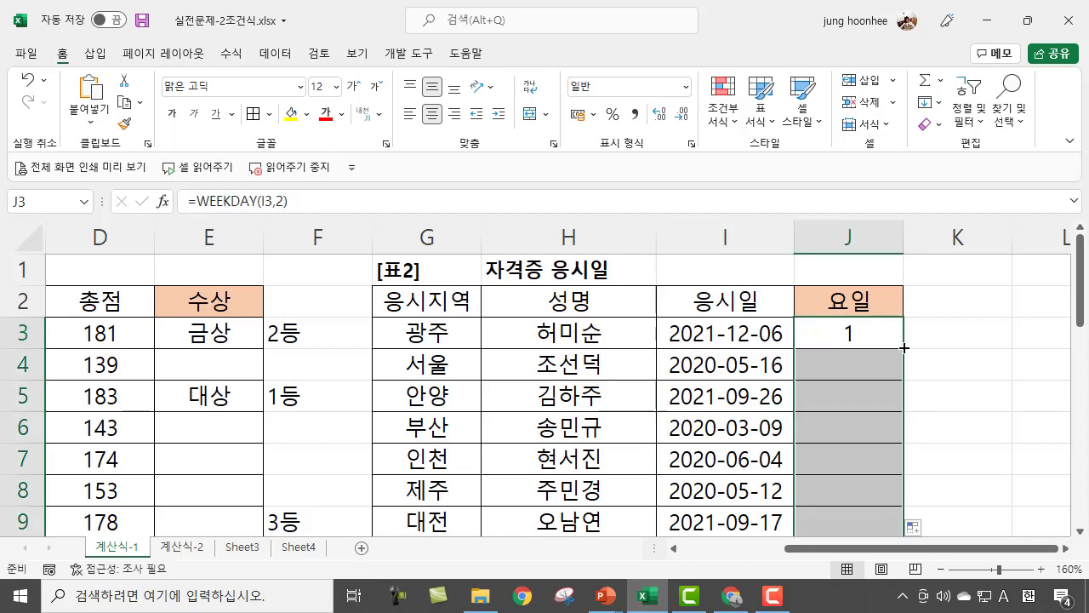
Examine the weekday numbers in J4:J7 against problem 2's 평일 and 주말 conditions on the slide.
{"action": "left_click", "coordinate": [852, 366]}
{"action": "left_click", "coordinate": [851, 396]}
{"action": "left_click", "coordinate": [850, 429]}
{"action": "left_click", "coordinate": [851, 459]}
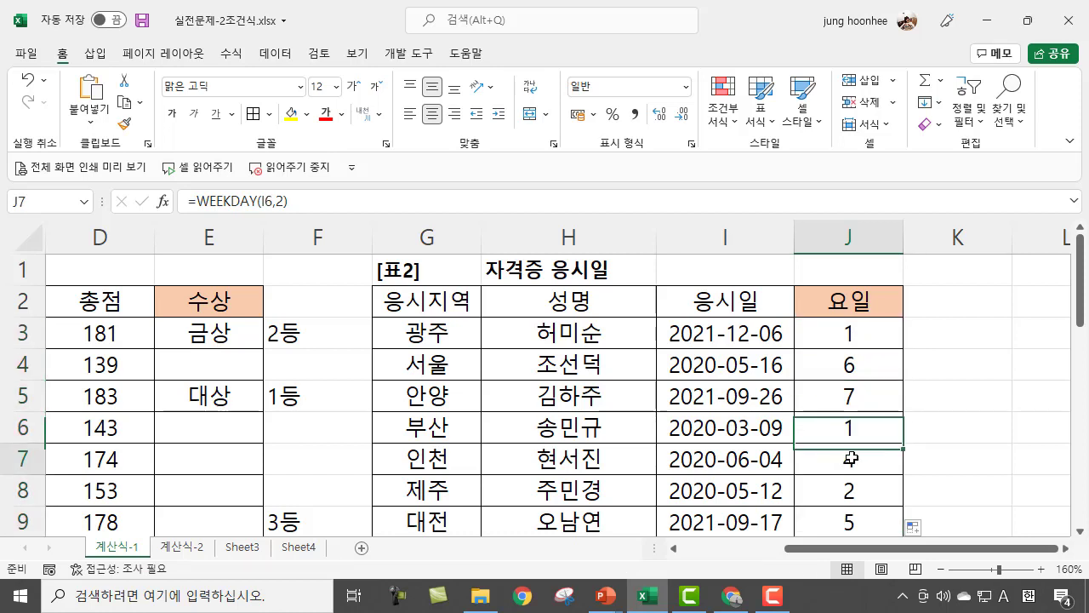
{"action": "left_click", "coordinate": [951, 444]}
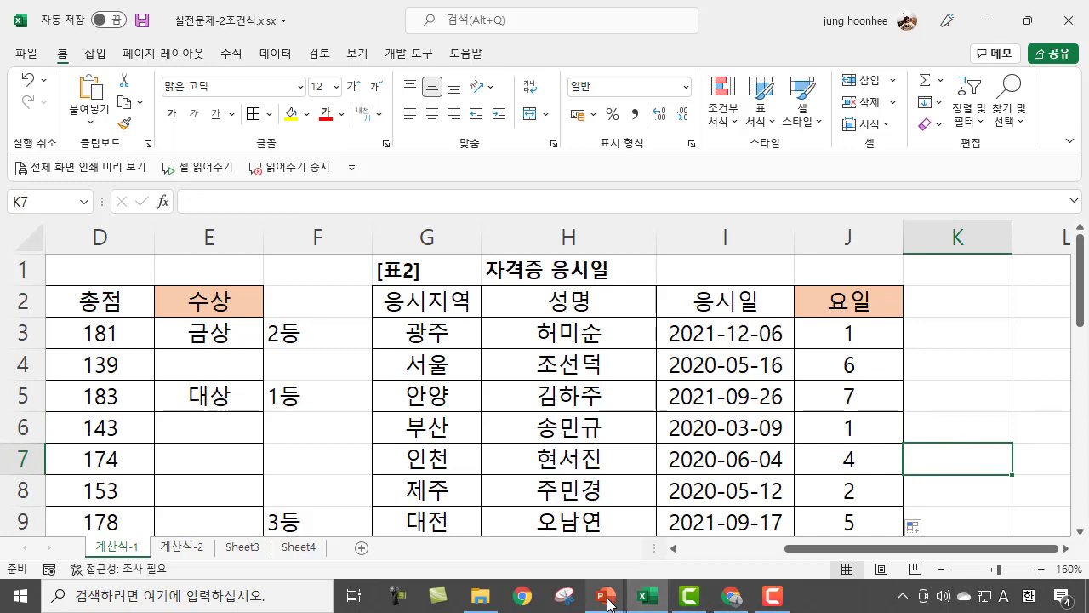
{"action": "mouse_move", "coordinate": [609, 595]}
{"action": "mouse_move", "coordinate": [634, 536]}
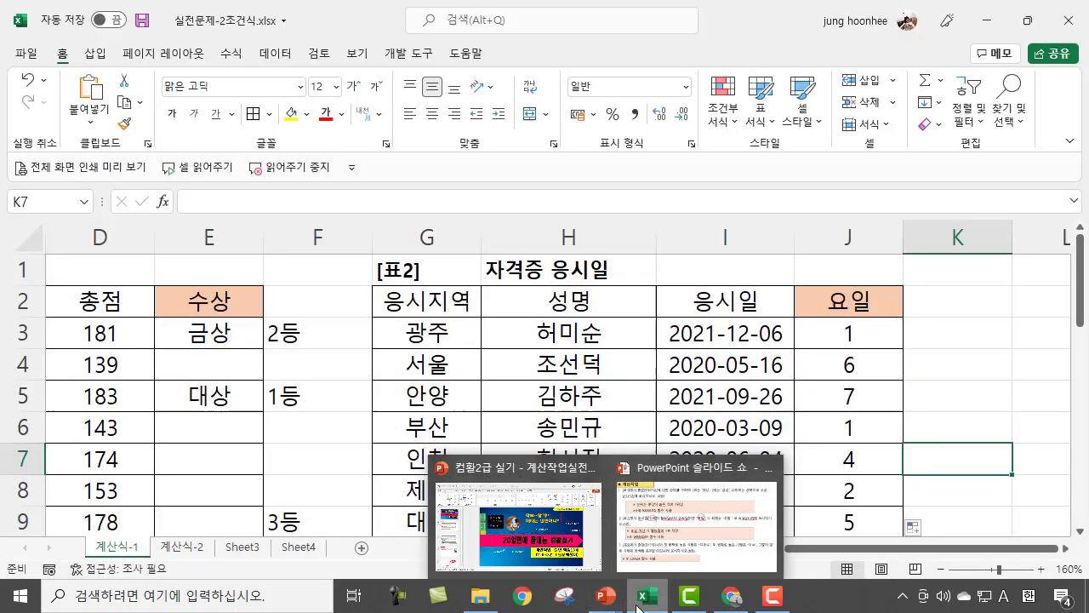
{"action": "mouse_move", "coordinate": [662, 591]}
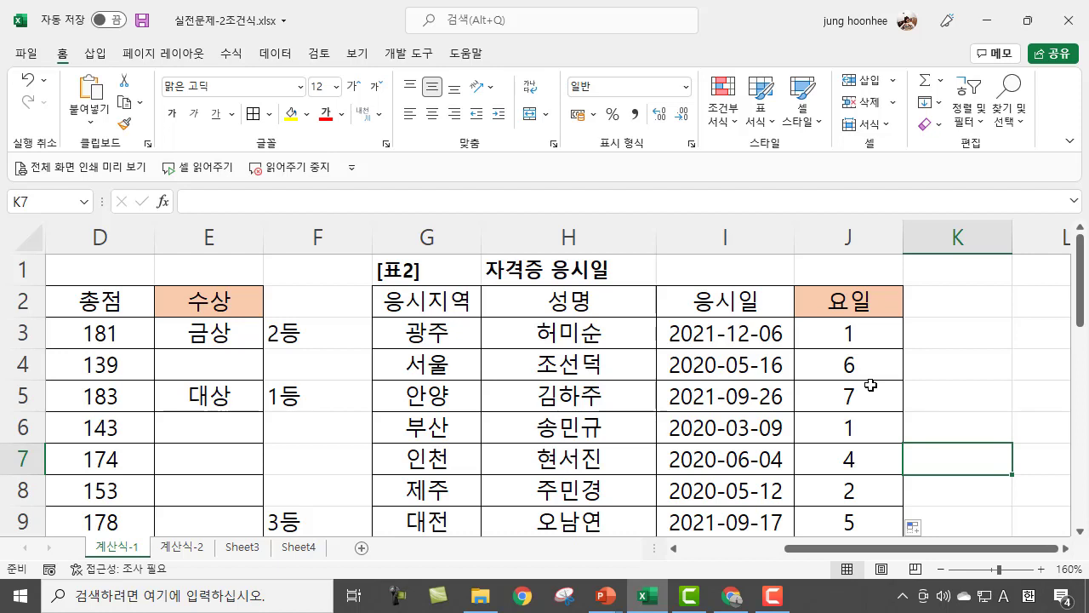
{"action": "left_click", "coordinate": [850, 364]}
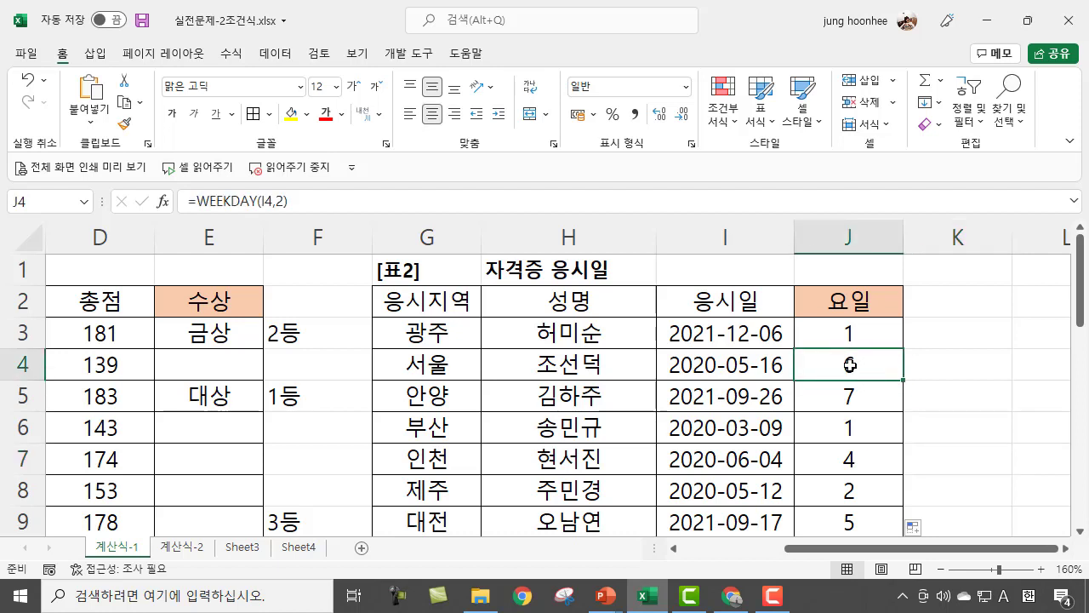
Examine the weekday numbers in J3:J7 to decide which values count as weekdays and which as weekend days.
{"action": "left_click_drag", "start_coordinate": [851, 365], "coordinate": [862, 387]}
{"action": "left_click", "coordinate": [853, 363]}
{"action": "left_click", "coordinate": [858, 395]}
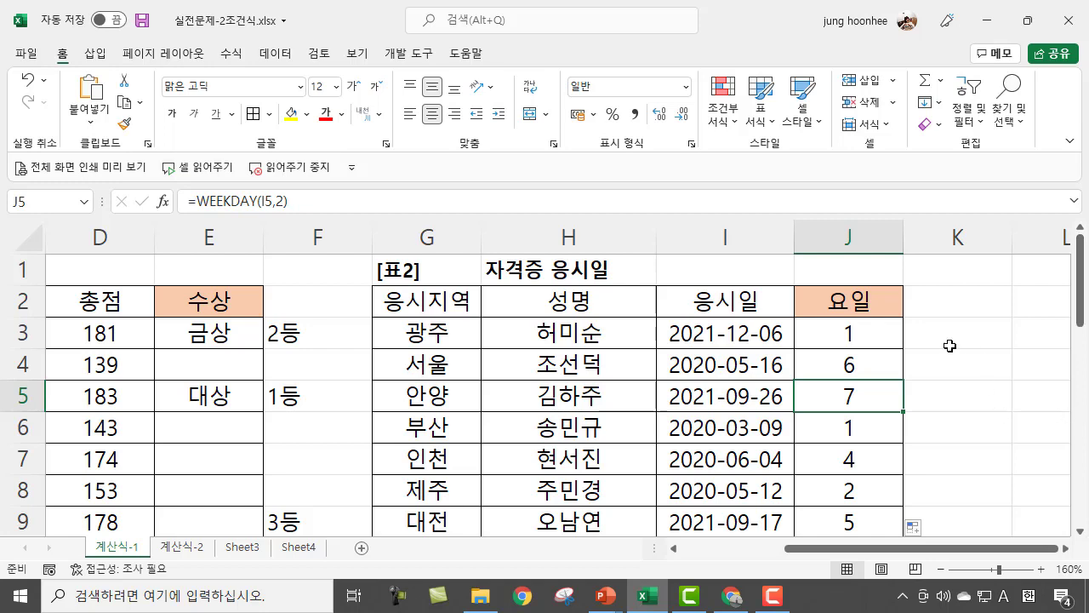
{"action": "left_click", "coordinate": [877, 323]}
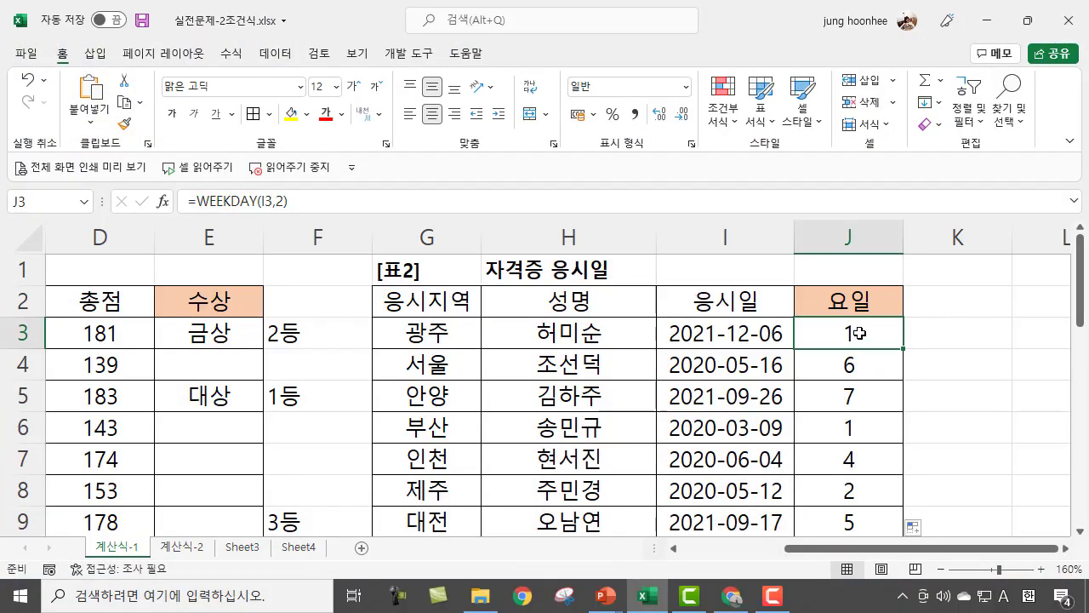
{"action": "left_click_drag", "start_coordinate": [856, 334], "coordinate": [851, 451]}
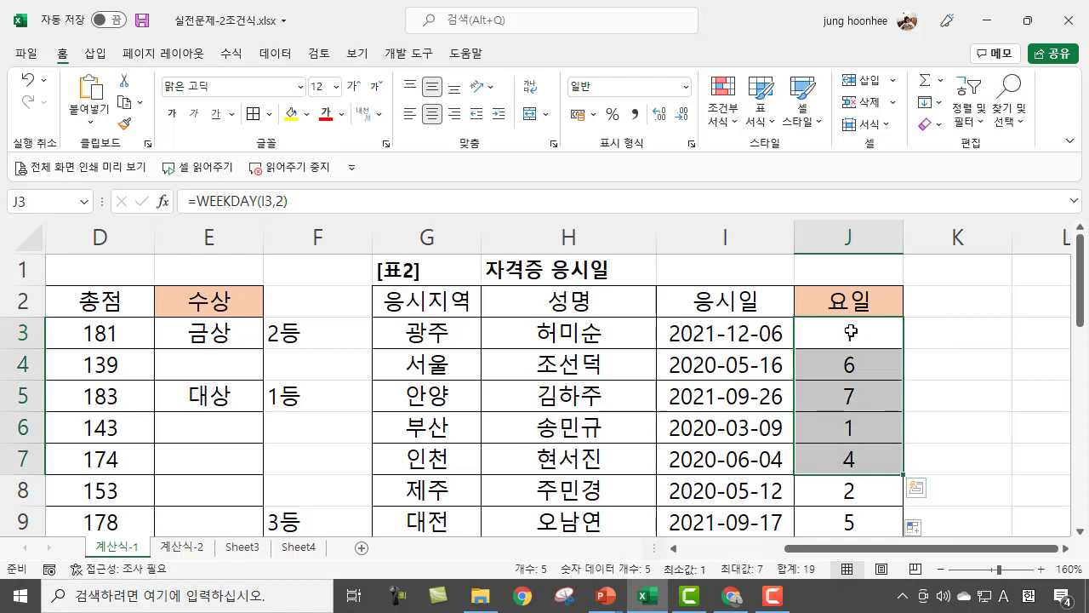
Wrap J3's WEEKDAY formula in an IF function with WEEKDAY(I3,2)<=5 as its logical test.
{"action": "left_click", "coordinate": [849, 332]}
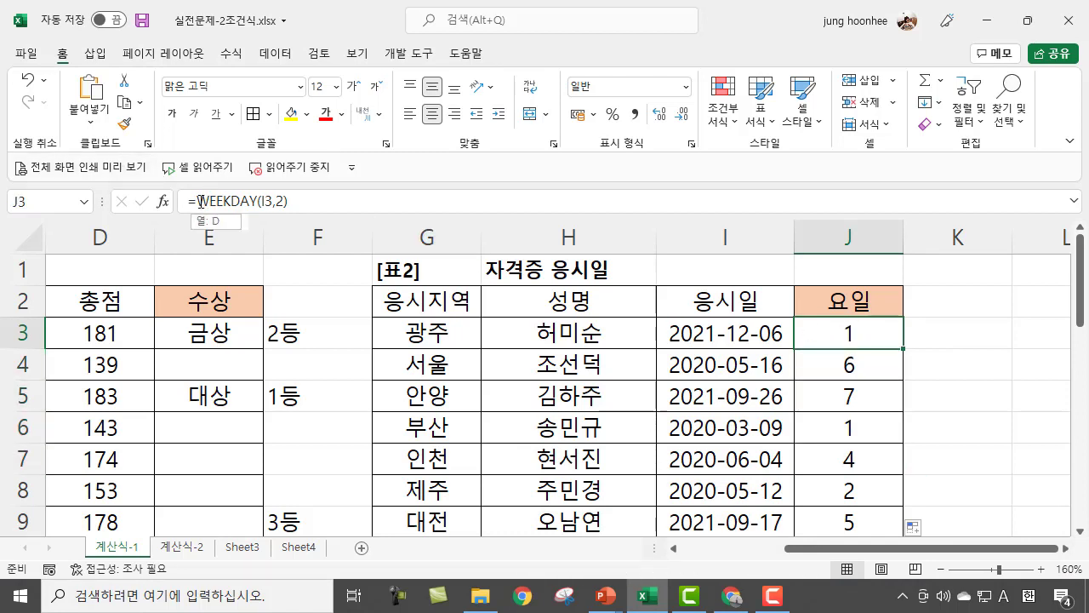
{"action": "left_click", "coordinate": [442, 202]}
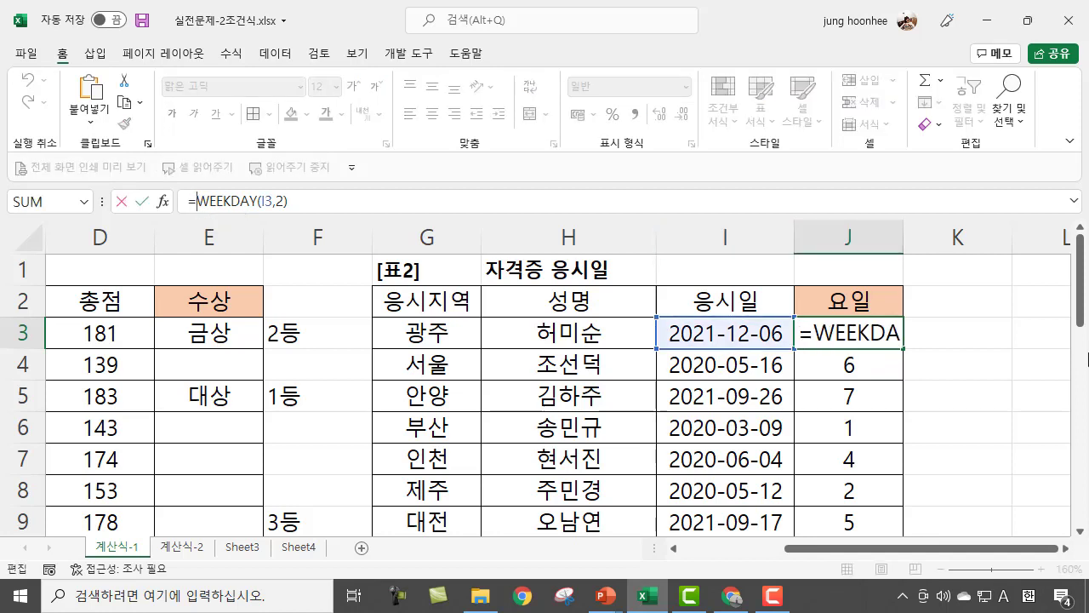
{"action": "type", "text": "IF"}
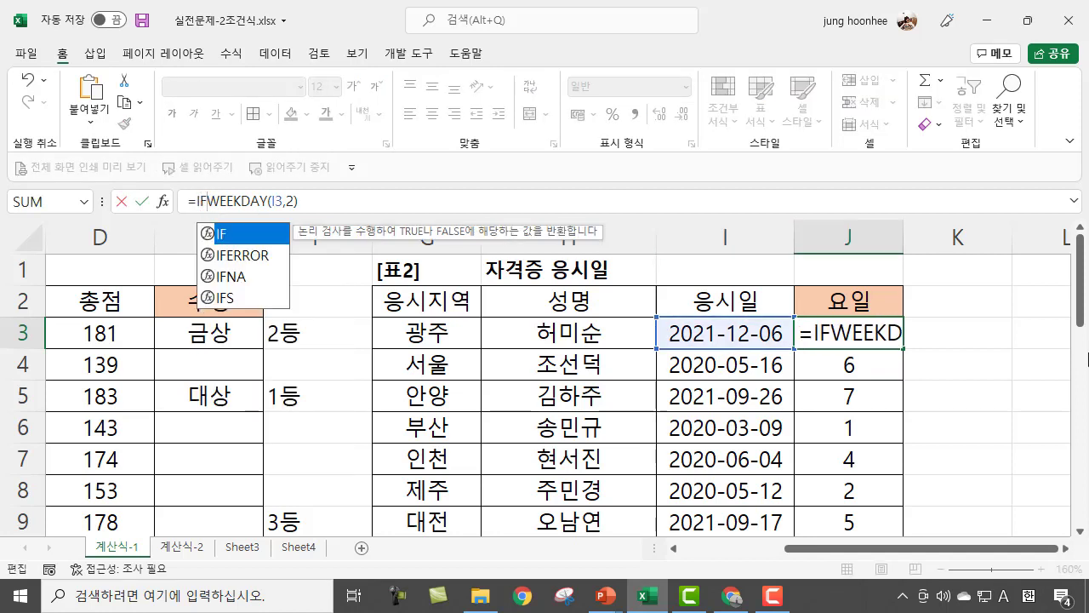
{"action": "type", "text": "("}
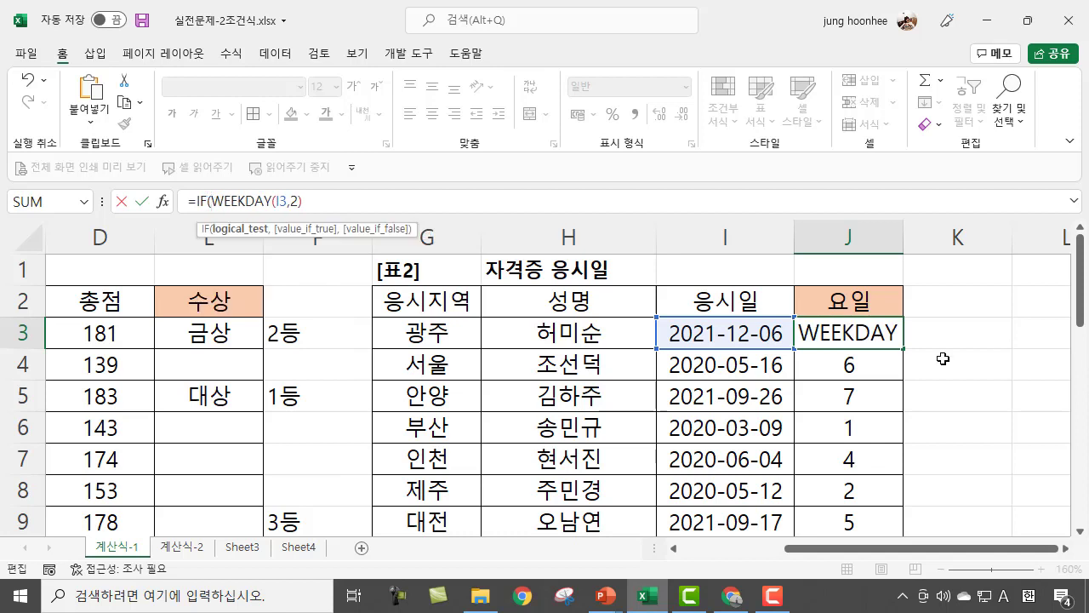
{"action": "left_click", "coordinate": [335, 203]}
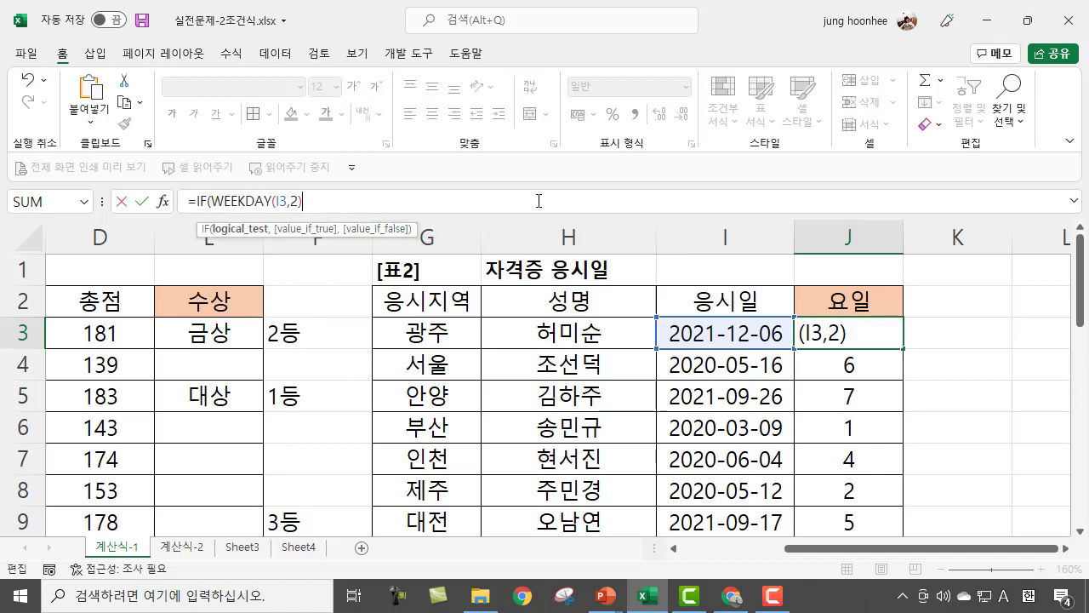
{"action": "type", "text": "<=5"}
{"action": "type", "text": ","}
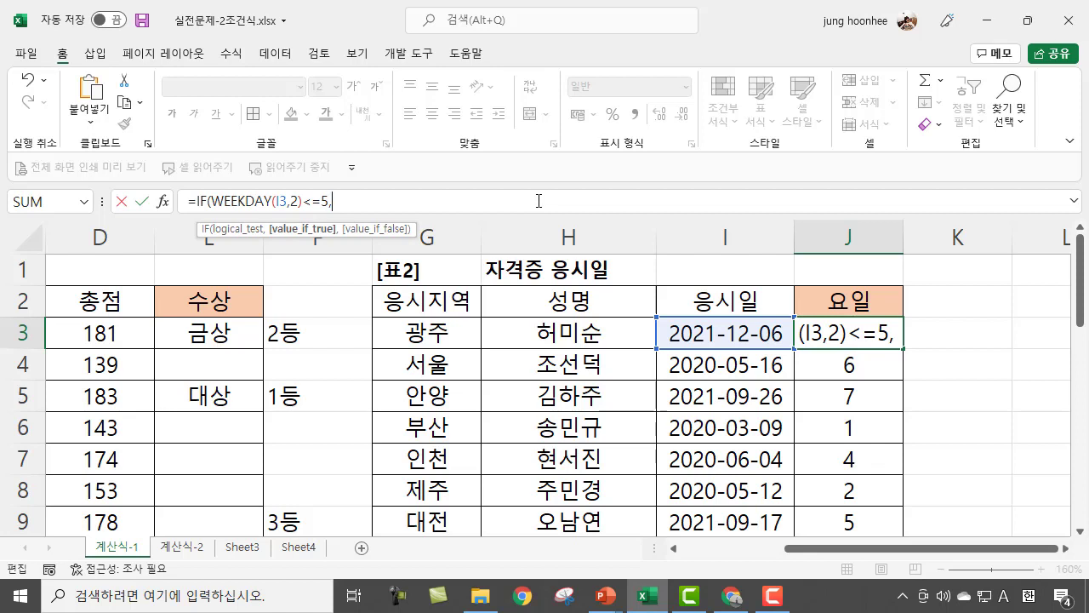
Complete J3's IF formula with "평일" as the true value and "휴일" as the false value, and commit it.
{"action": "type", "text": "\"V"}
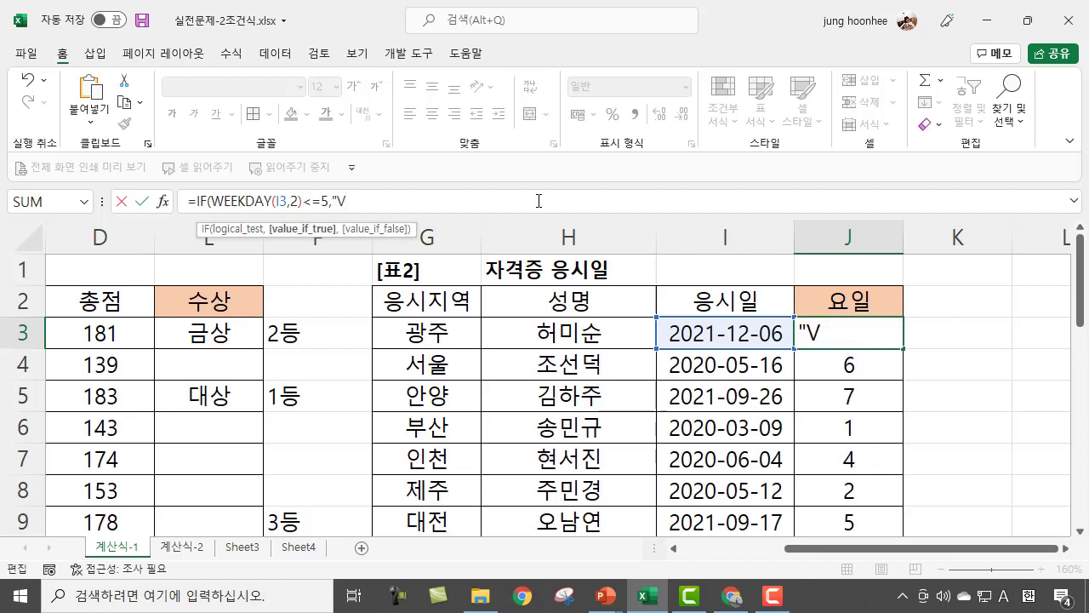
{"action": "key", "text": "BackSpace"}
{"action": "key", "text": "Hangul"}
{"action": "type", "text": "평일"}
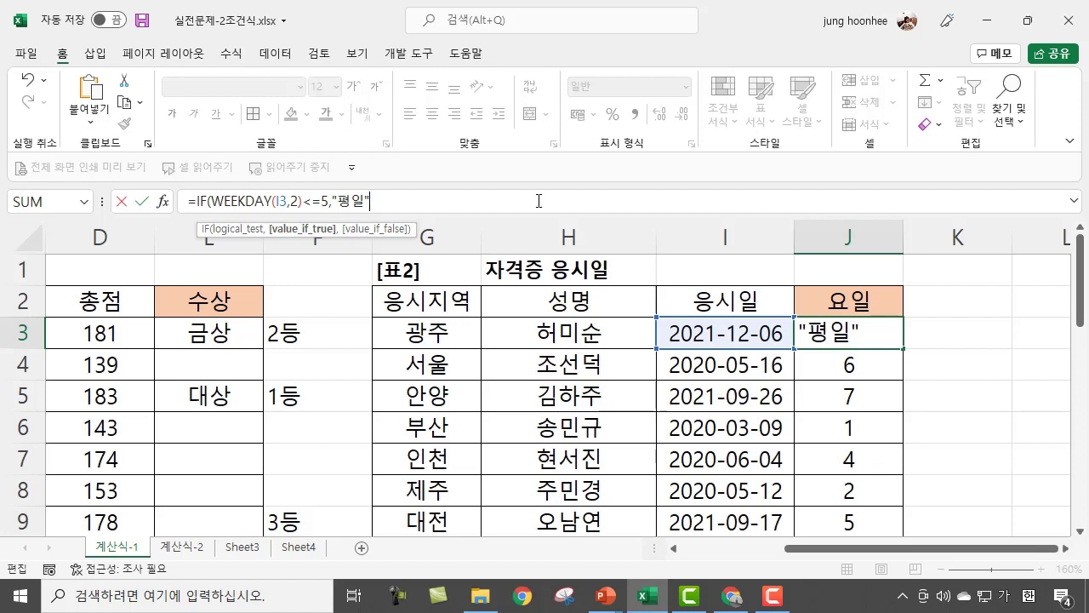
{"action": "type", "text": ","}
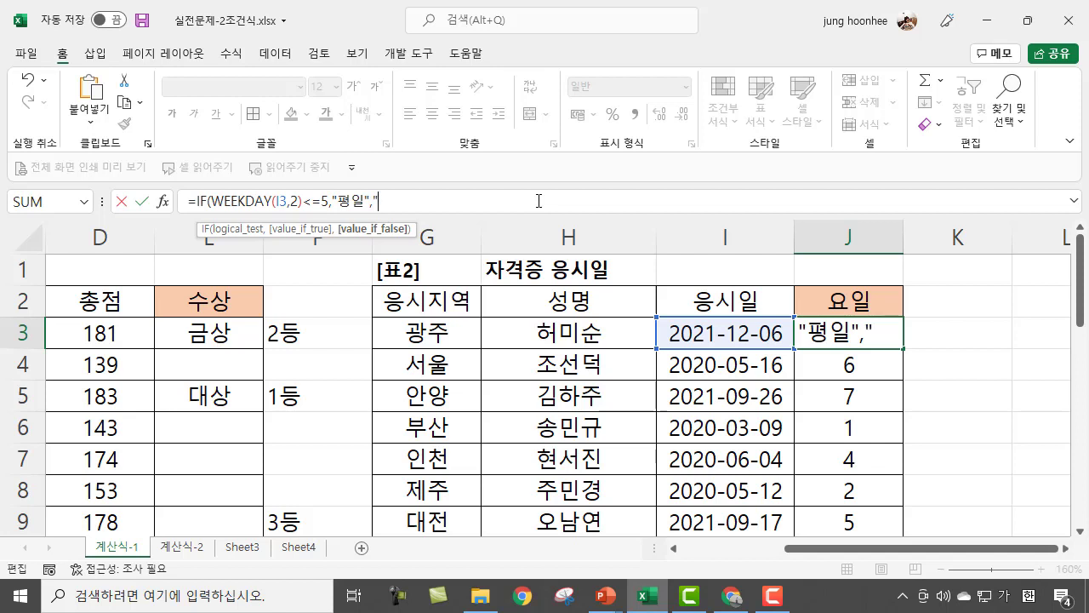
{"action": "type", "text": "\"휴이ㄹ"}
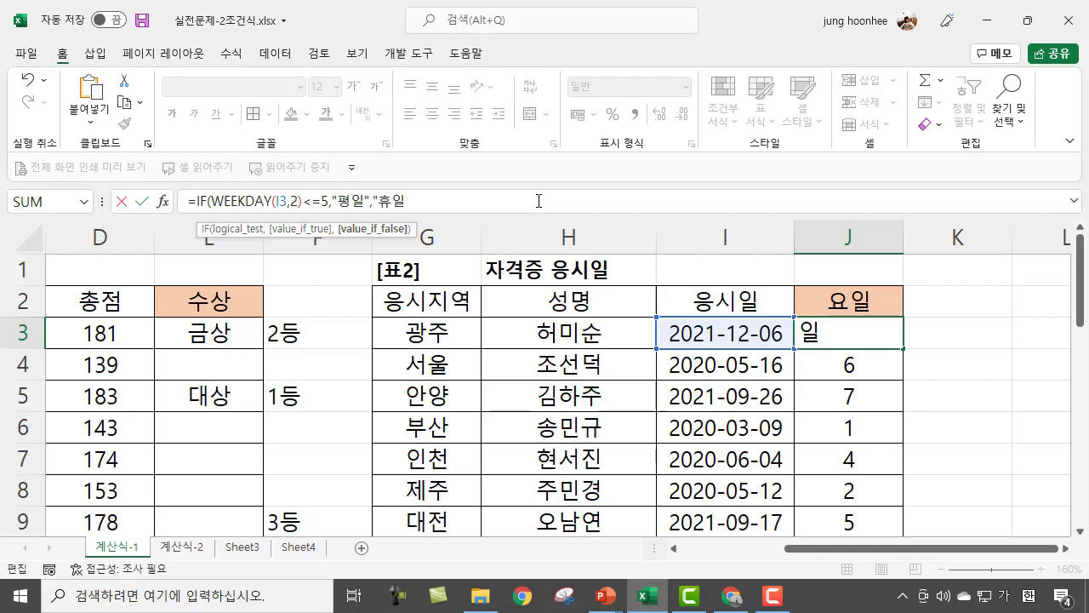
{"action": "type", "text": "\""}
{"action": "type", "text": ")"}
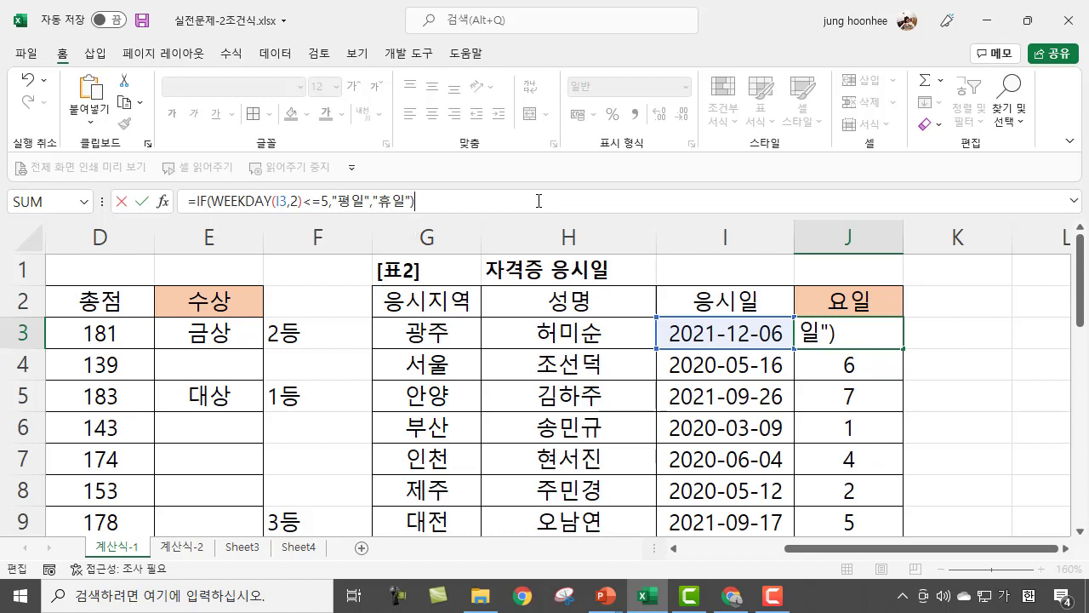
{"action": "key", "text": "Return"}
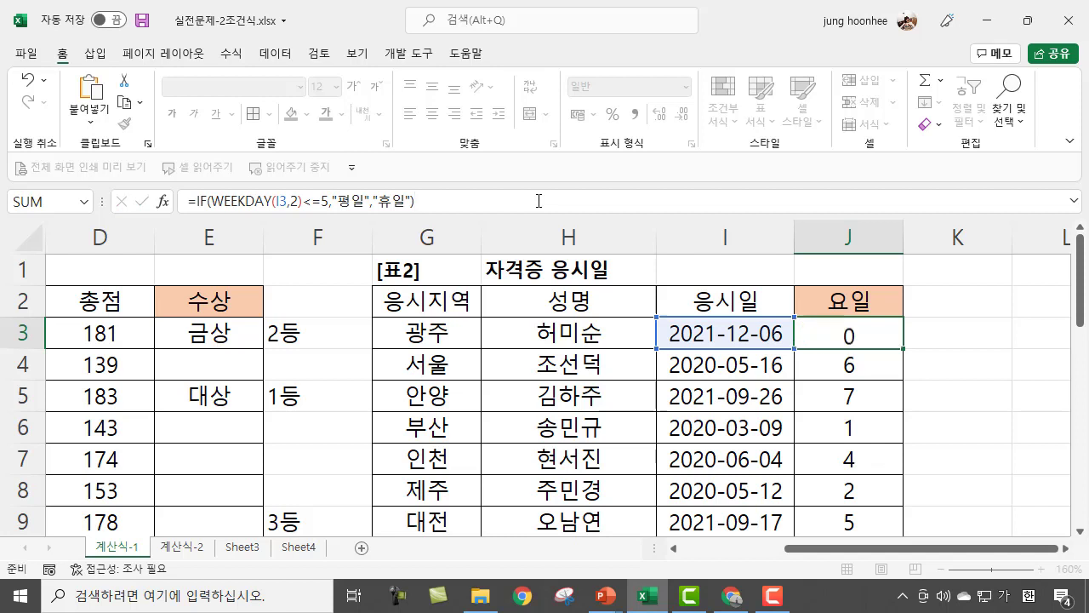
Fill J3's IF formula down the 요일 column and inspect the filled cells through J12.
{"action": "left_click", "coordinate": [868, 335]}
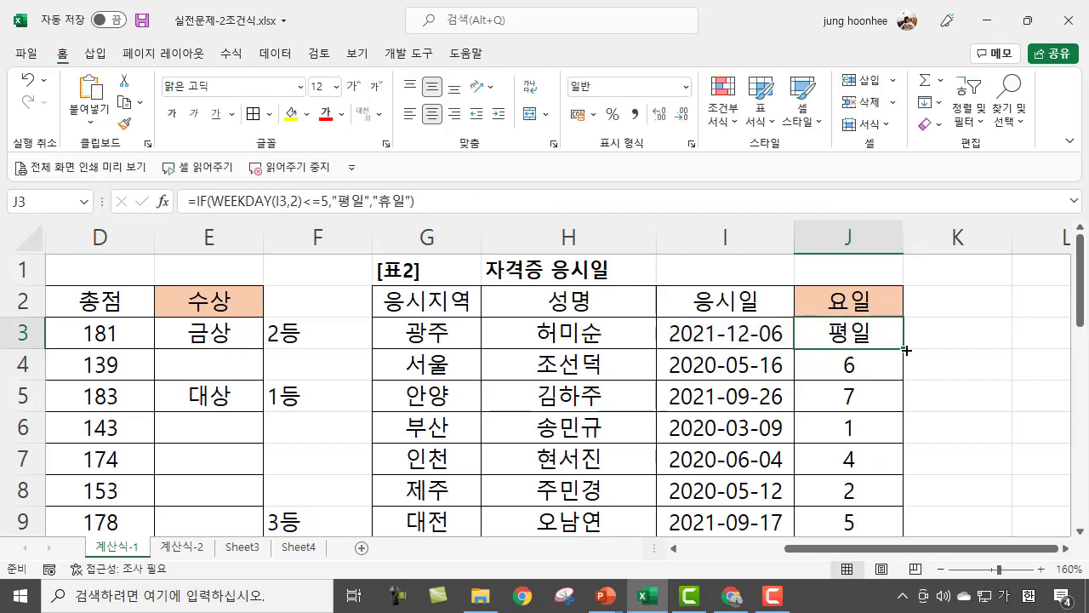
{"action": "double_click", "coordinate": [906, 350]}
{"action": "left_click", "coordinate": [861, 366]}
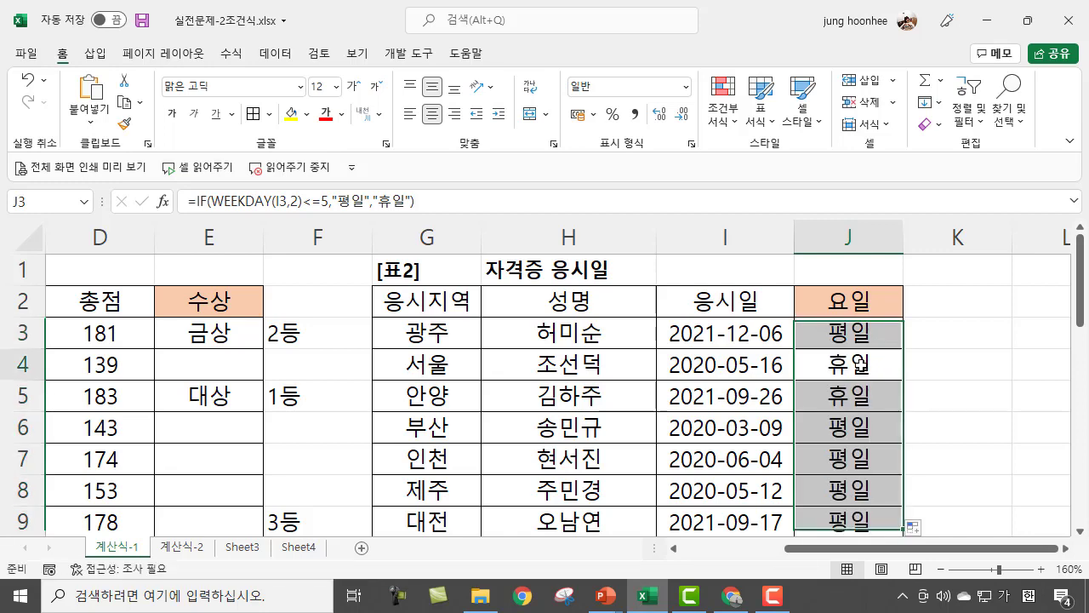
{"action": "left_click", "coordinate": [851, 400]}
{"action": "left_click", "coordinate": [842, 427]}
{"action": "left_click", "coordinate": [838, 458]}
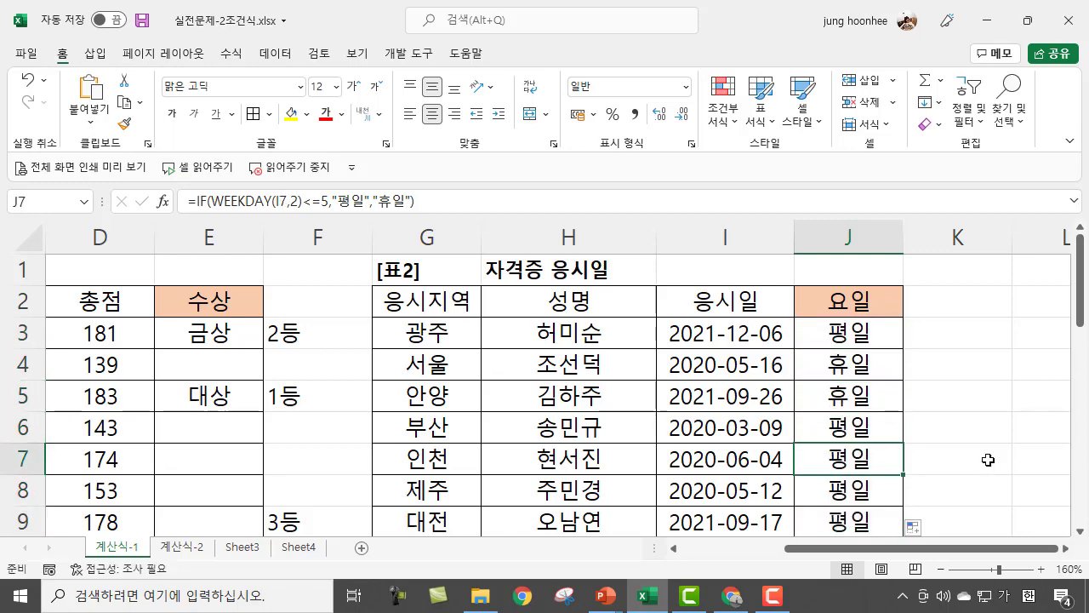
{"action": "scroll", "coordinate": [971, 448], "scroll_direction": "down", "scroll_amount": 2}
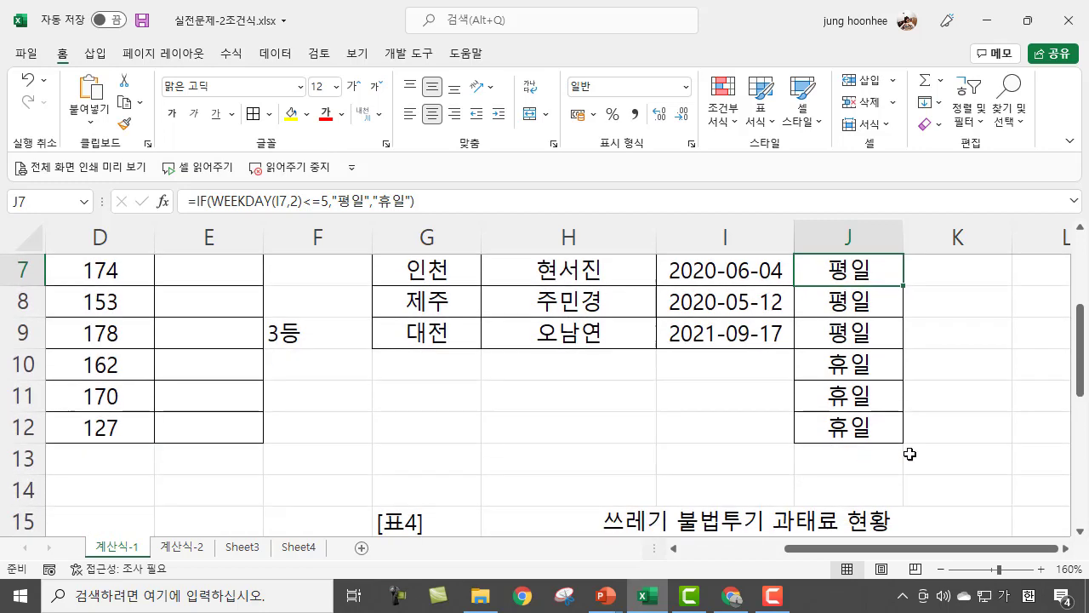
{"action": "left_click_drag", "start_coordinate": [850, 371], "coordinate": [840, 422]}
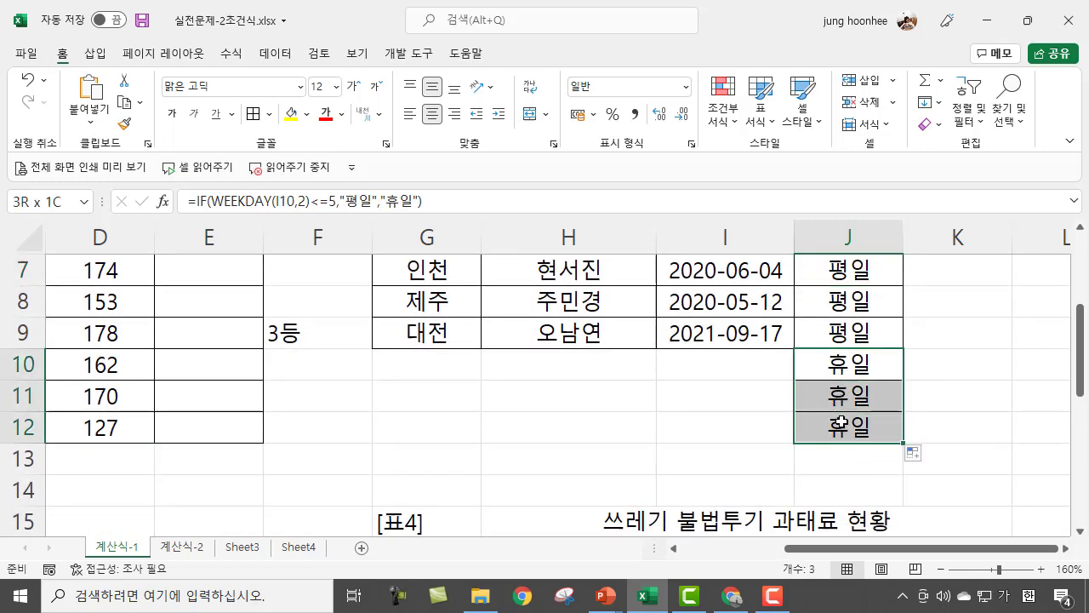
{"action": "left_click", "coordinate": [638, 417]}
{"action": "left_click_drag", "start_coordinate": [672, 366], "coordinate": [897, 434]}
{"action": "right_click", "coordinate": [793, 427]}
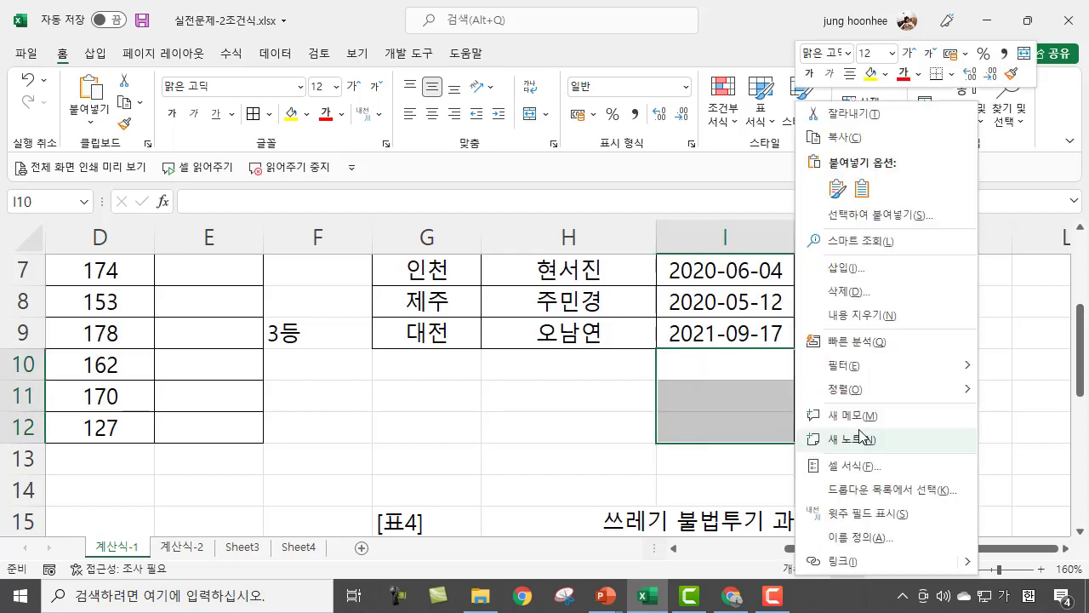
{"action": "left_click", "coordinate": [855, 291]}
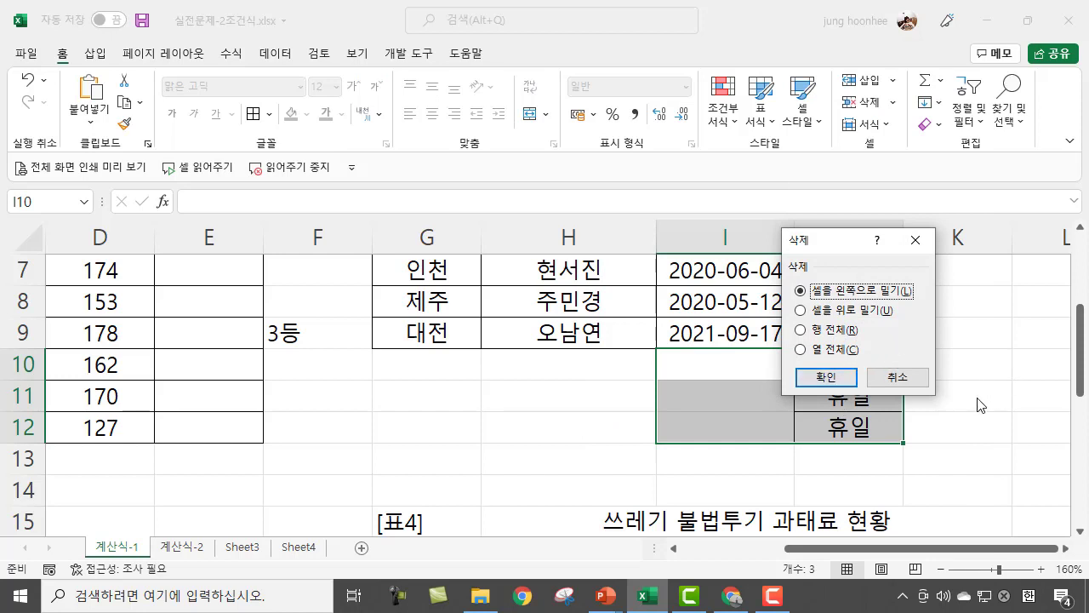
{"action": "left_click", "coordinate": [922, 384]}
{"action": "left_click", "coordinate": [1012, 393]}
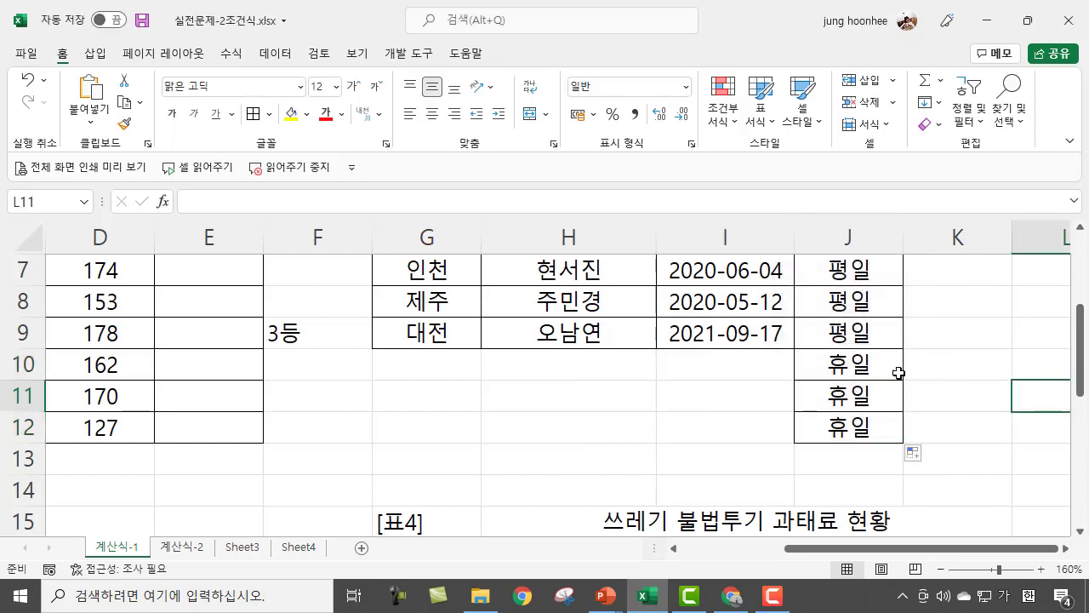
Clear the contents of the extra filled cells J10:J12 below [표2].
{"action": "left_click_drag", "start_coordinate": [863, 364], "coordinate": [873, 421]}
{"action": "key", "text": "Delete"}
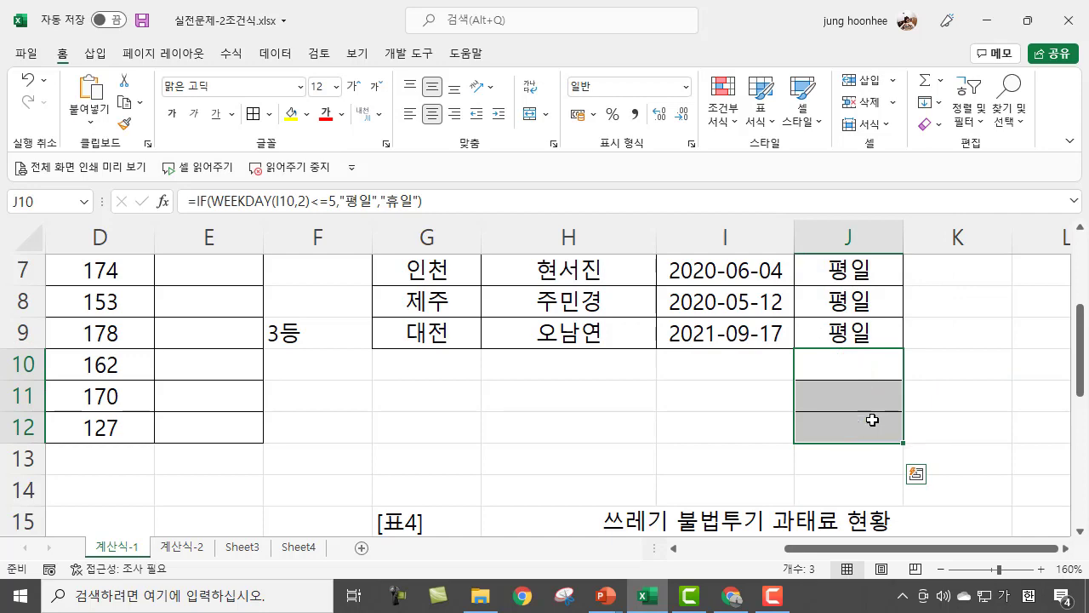
{"action": "left_click", "coordinate": [987, 406]}
Copy the full IF formula text from J3 and clear the contents of J3:J9.
{"action": "scroll", "coordinate": [984, 406], "scroll_direction": "up", "scroll_amount": 2}
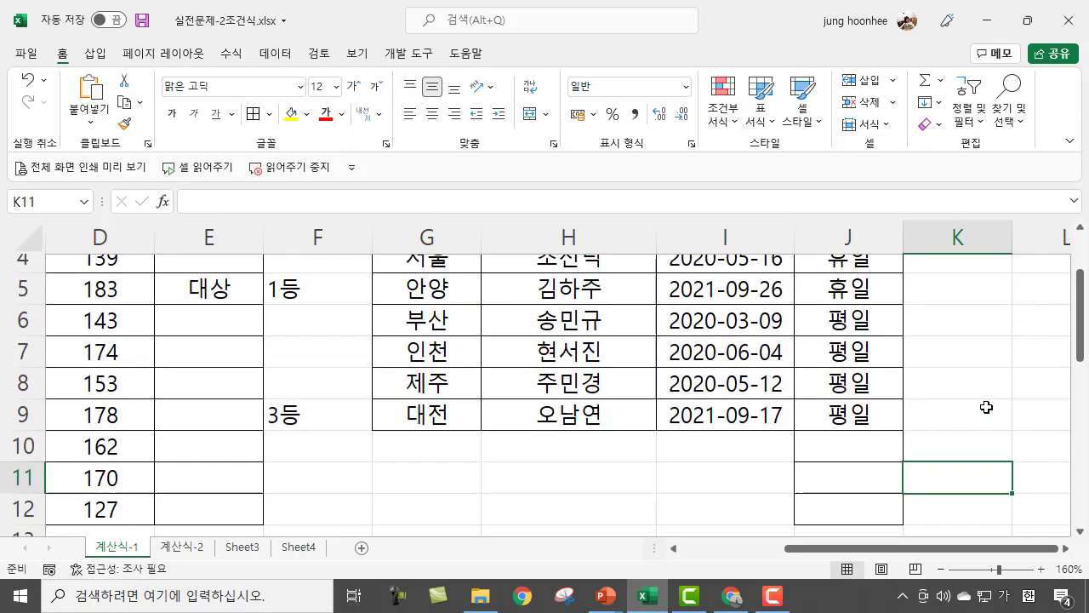
{"action": "left_click", "coordinate": [838, 331]}
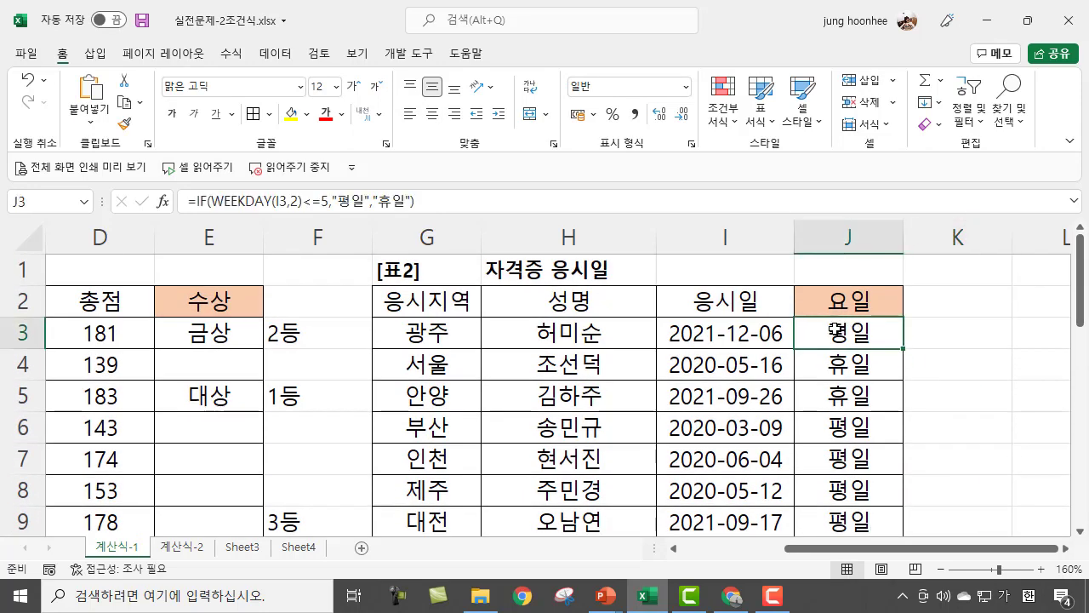
{"action": "left_click_drag", "start_coordinate": [189, 201], "coordinate": [559, 218]}
{"action": "key", "text": "ctrl+c"}
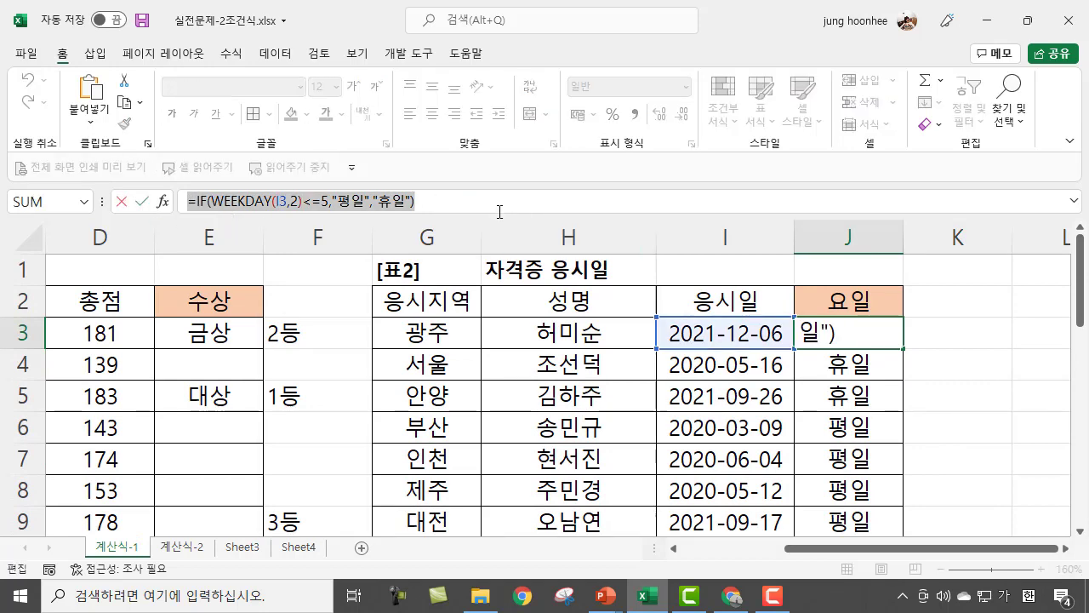
{"action": "key", "text": "Escape"}
{"action": "left_click", "coordinate": [971, 333]}
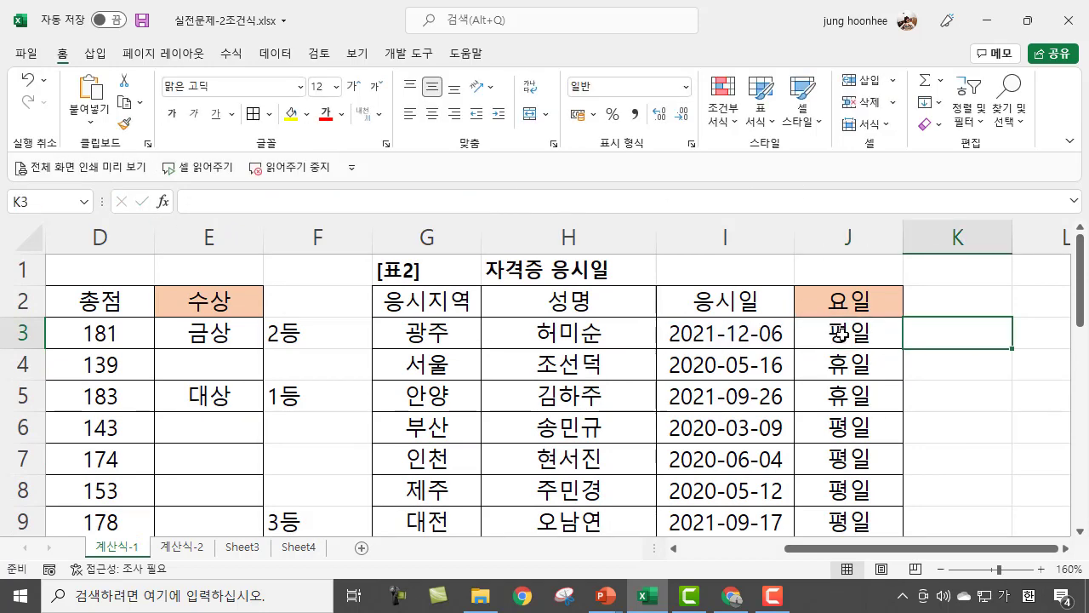
{"action": "left_click_drag", "start_coordinate": [838, 332], "coordinate": [833, 529]}
{"action": "key", "text": "Delete"}
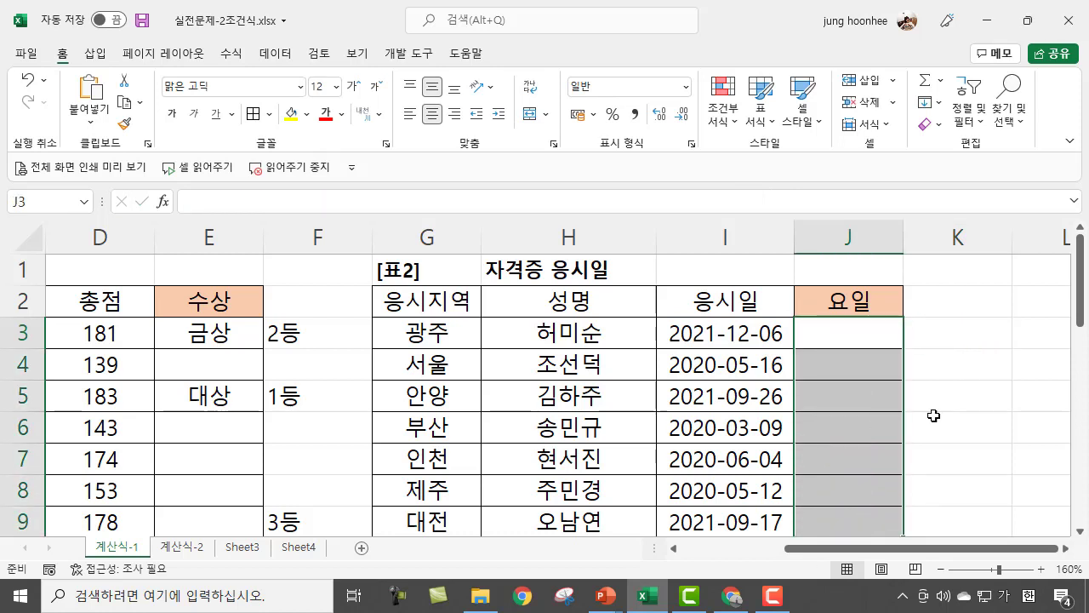
Paste =IF(WEEKDAY(I3,2)<=5,"평일","휴일") and enter it into all of J3:J9 at once.
{"action": "left_click", "coordinate": [998, 429]}
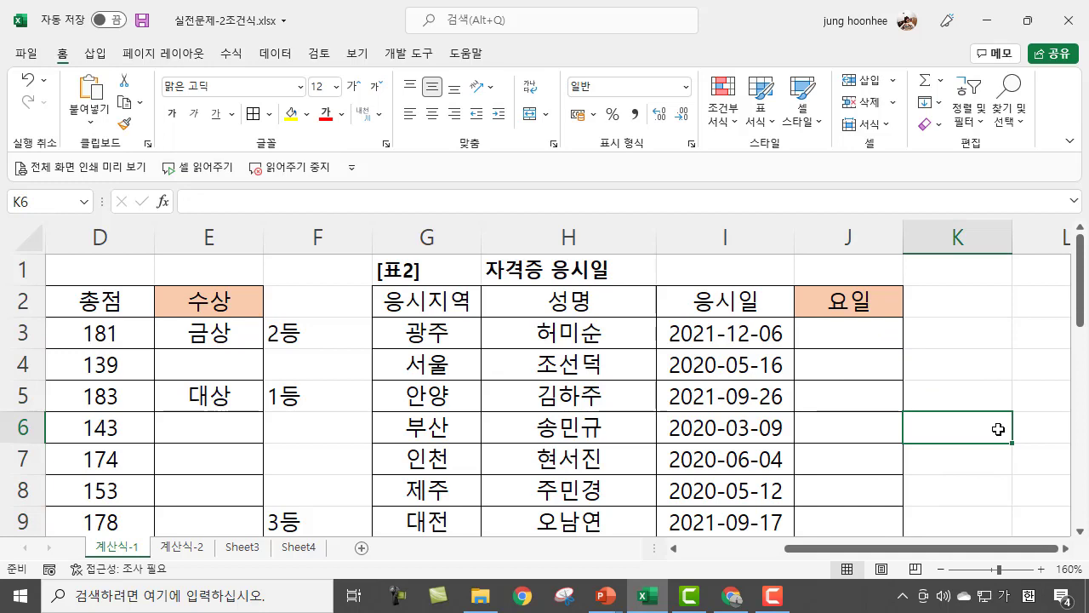
{"action": "scroll", "coordinate": [998, 429], "scroll_direction": "down", "scroll_amount": 1}
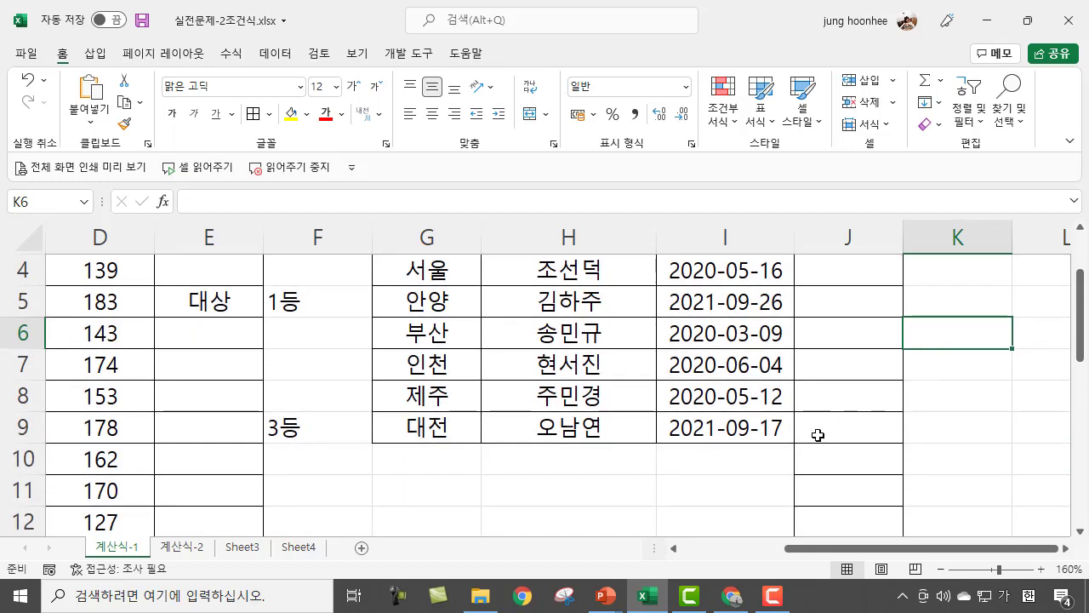
{"action": "scroll", "coordinate": [829, 431], "scroll_direction": "up", "scroll_amount": 1}
{"action": "left_click_drag", "start_coordinate": [848, 332], "coordinate": [868, 357]}
{"action": "scroll", "coordinate": [1065, 458], "scroll_direction": "up", "scroll_amount": 1}
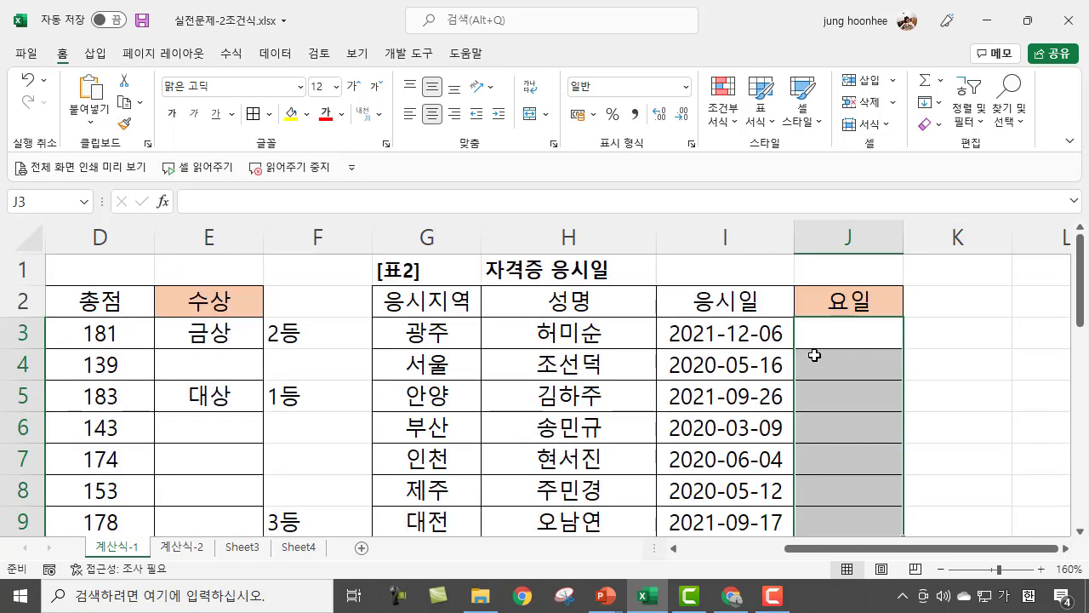
{"action": "left_click", "coordinate": [298, 195]}
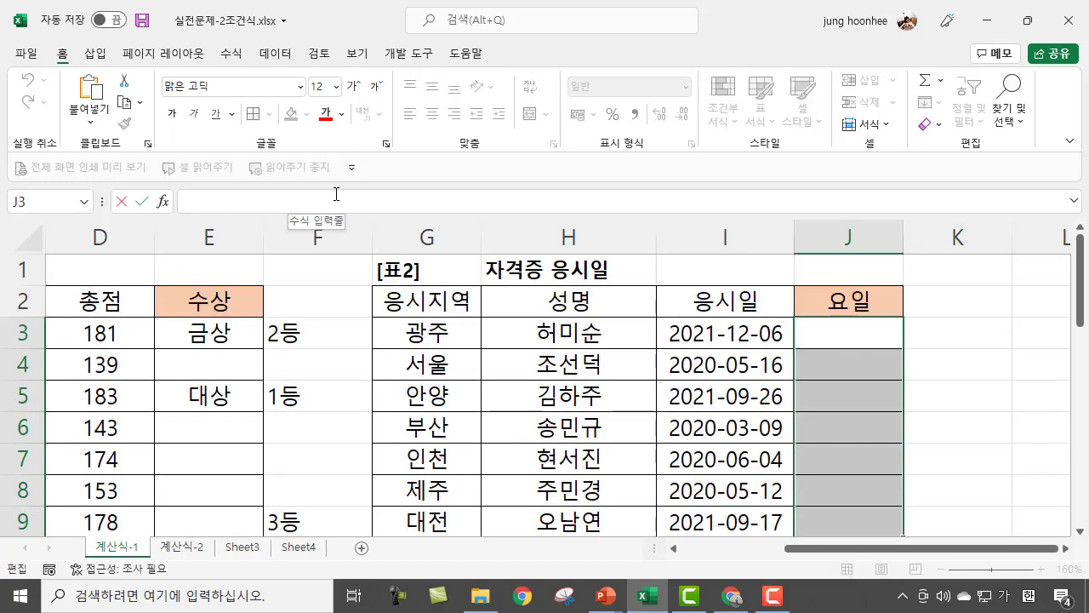
{"action": "key", "text": "ctrl+v"}
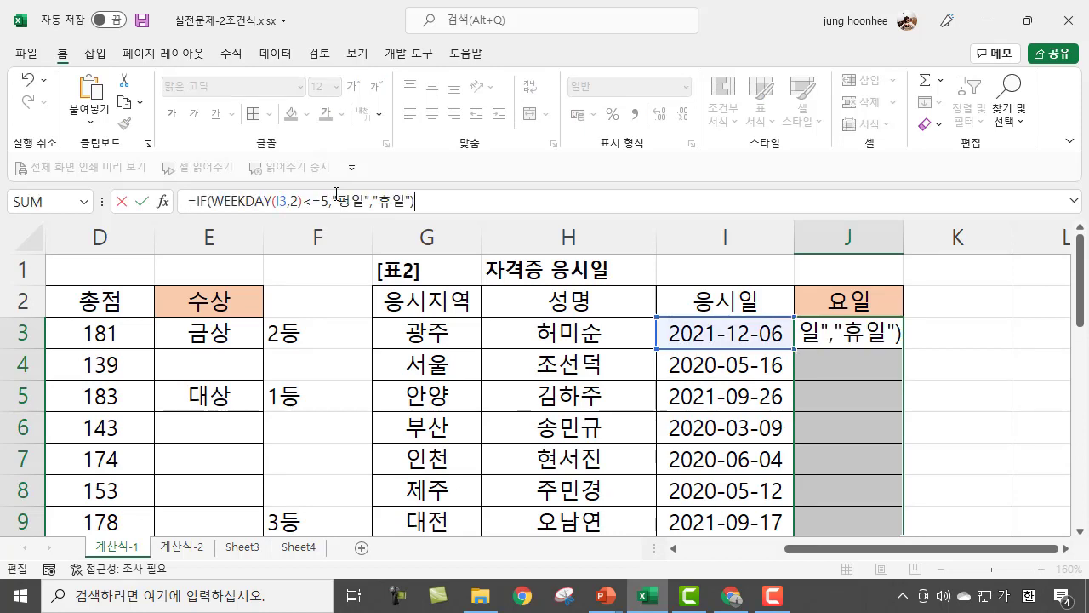
{"action": "key", "text": "ctrl+Return"}
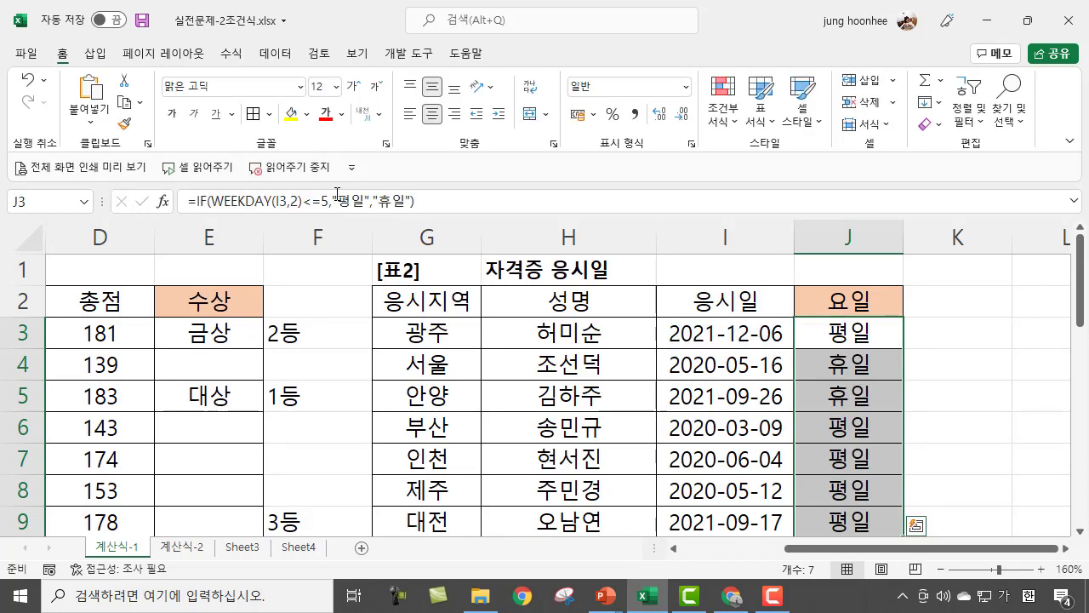
Select K3 beside [표2], search Windows for Notepad (메모장) and open a blank note.
{"action": "left_click", "coordinate": [990, 329]}
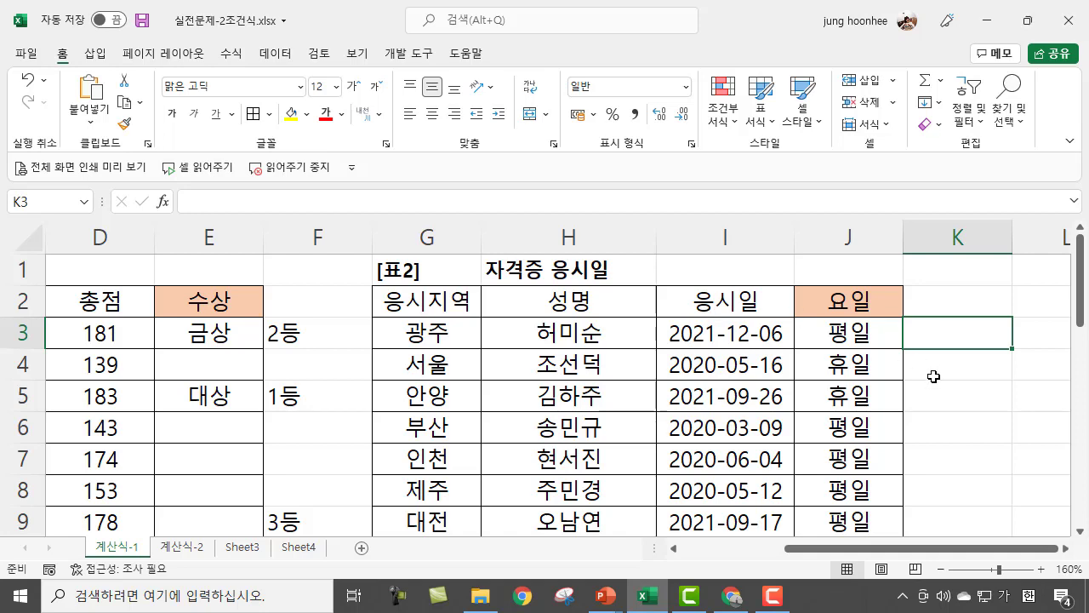
{"action": "scroll", "coordinate": [934, 376], "scroll_direction": "down", "scroll_amount": 1}
{"action": "scroll", "coordinate": [933, 376], "scroll_direction": "up", "scroll_amount": 1}
{"action": "left_click", "coordinate": [226, 599]}
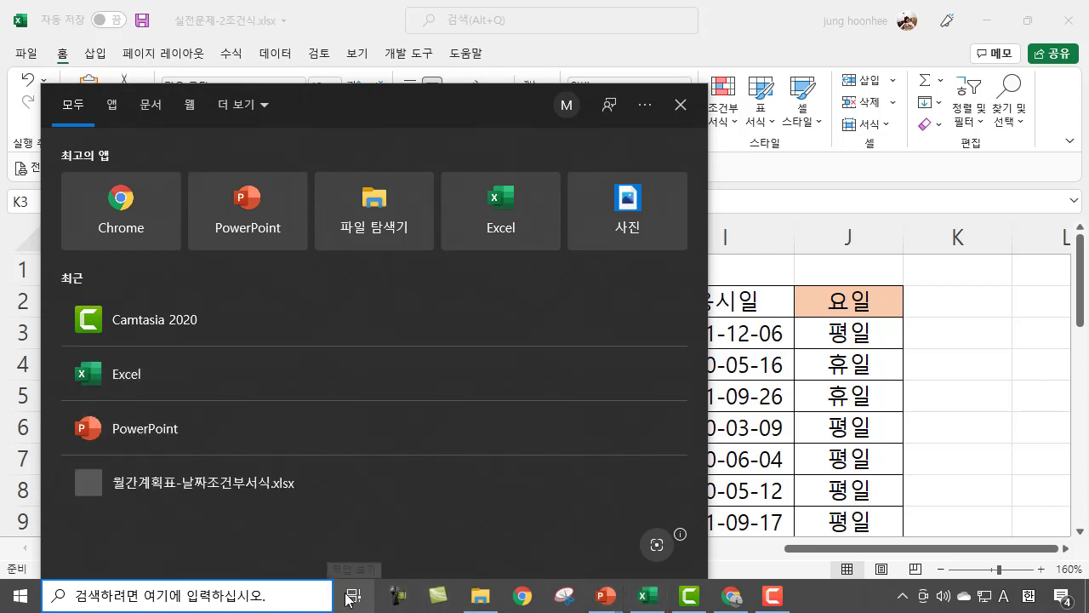
{"action": "type", "text": "NO"}
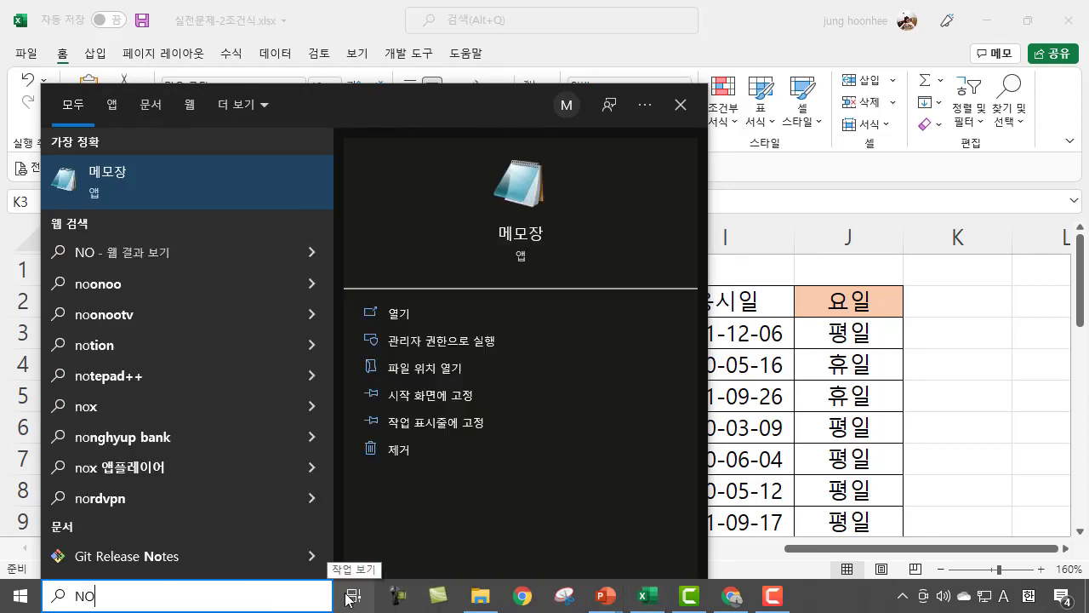
{"action": "left_click", "coordinate": [525, 242]}
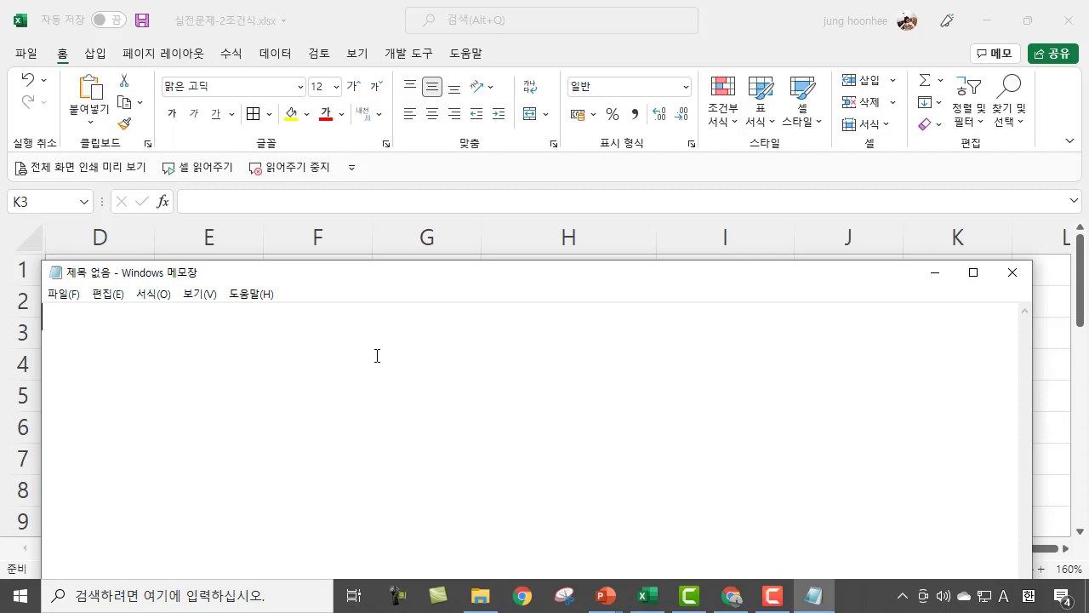
Write IF,OR,WEEKDAY as the first line of the note.
{"action": "type", "text": "|"}
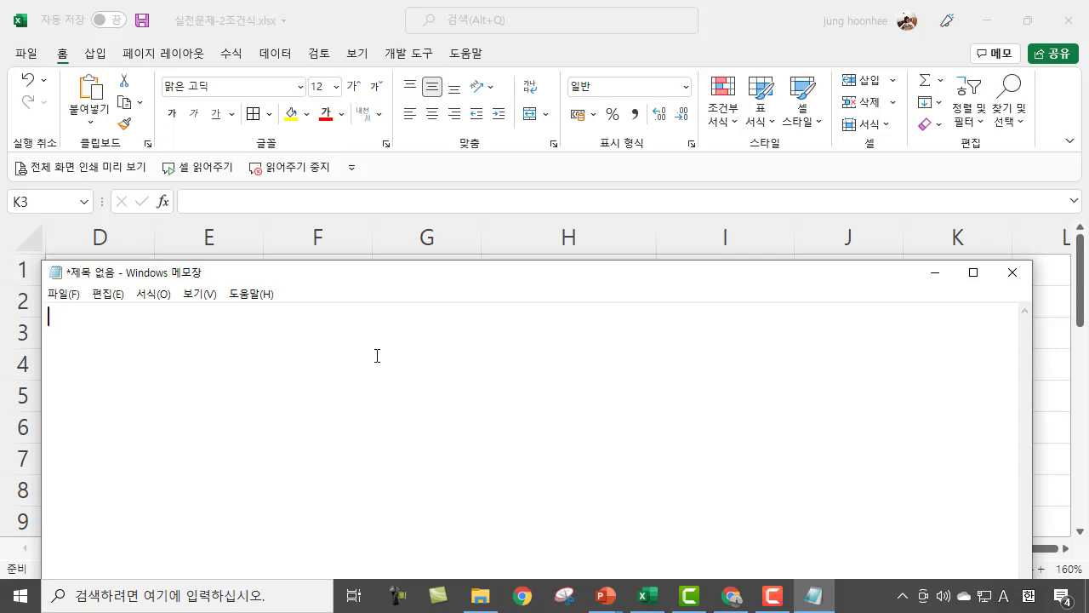
{"action": "type", "text": "F,OR,WEE"}
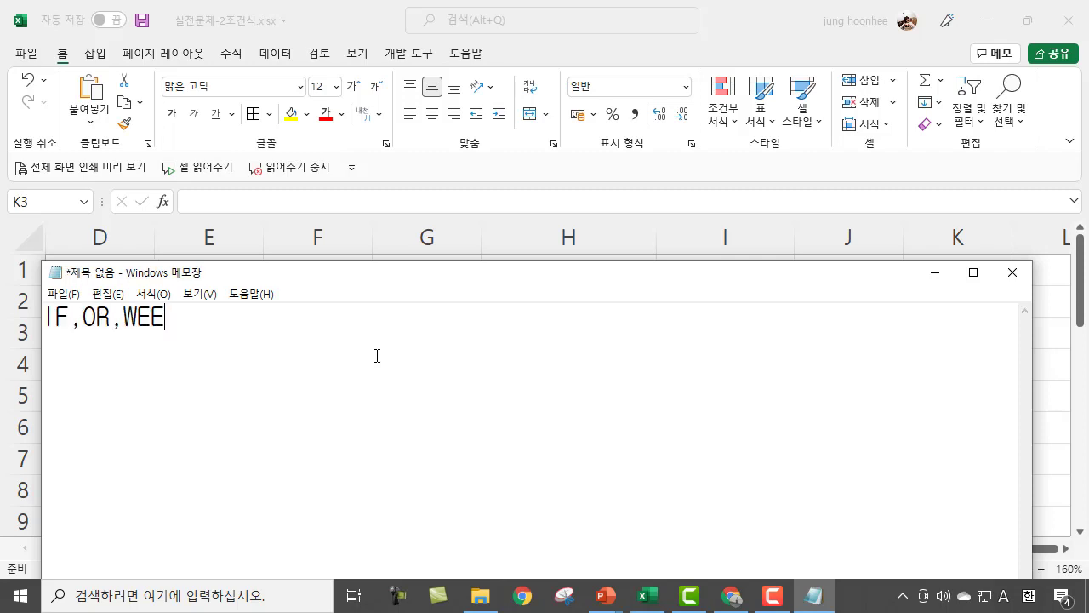
{"action": "type", "text": "KDAY"}
{"action": "key", "text": "Return"}
Add 토,일요일 -->휴업 as the second line of the note.
{"action": "type", "text": "XH"}
{"action": "key", "text": "BackSpace"}
{"action": "key", "text": "BackSpace"}
{"action": "key", "text": "Hangul"}
{"action": "type", "text": "토,"}
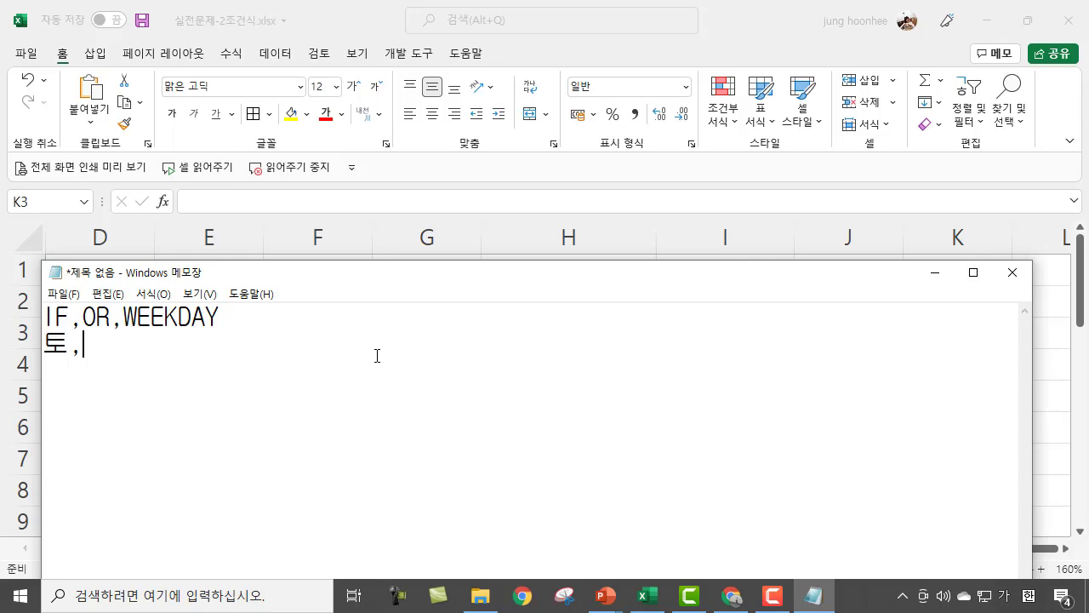
{"action": "type", "text": "일"}
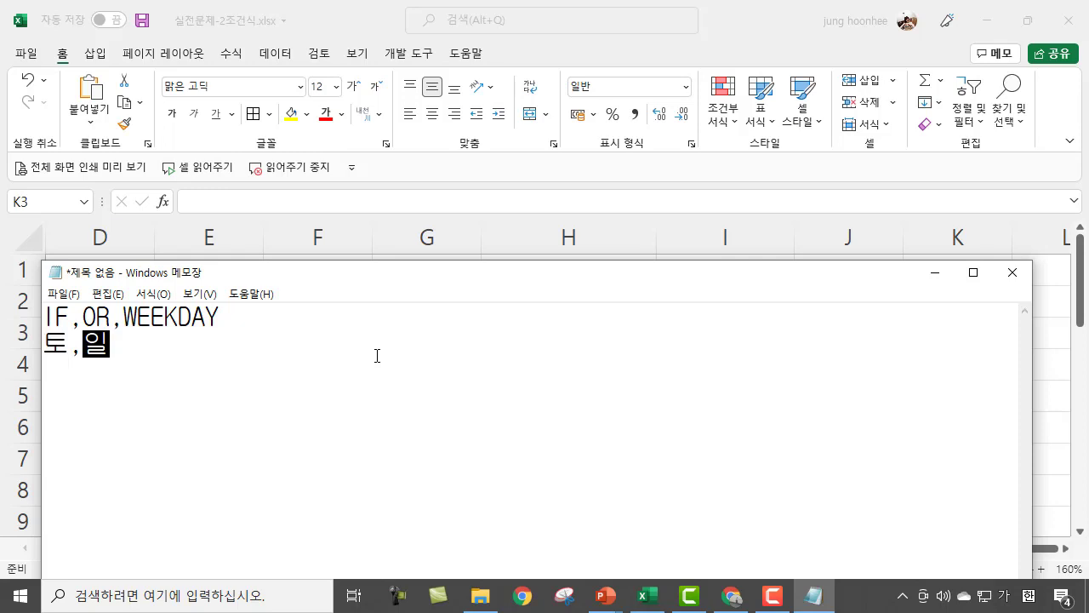
{"action": "type", "text": "여ㅅ"}
{"action": "key", "text": "BackSpace"}
{"action": "key", "text": "BackSpace"}
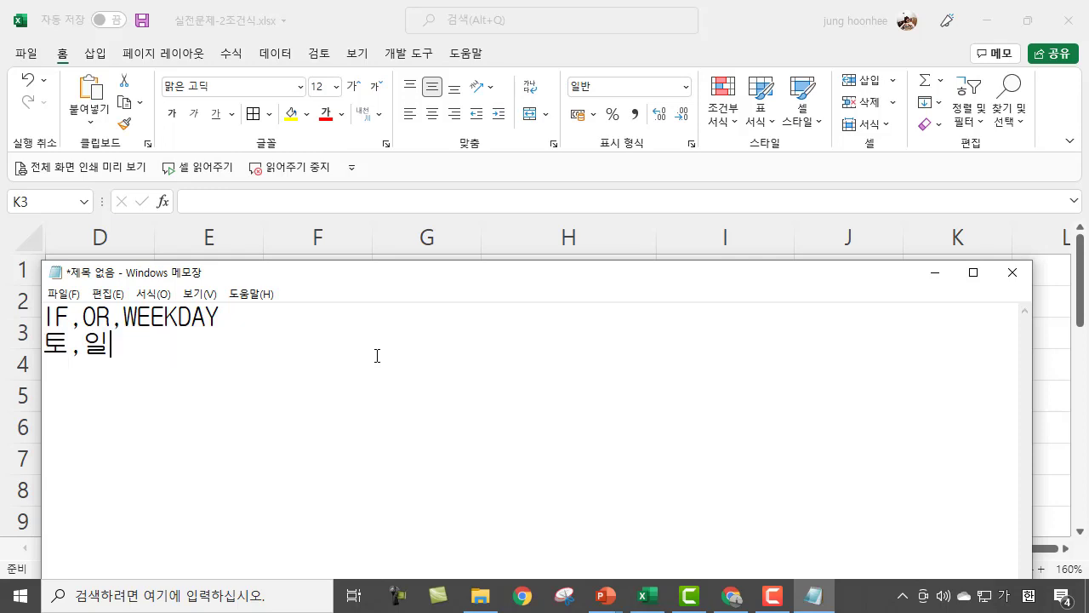
{"action": "type", "text": "요일"}
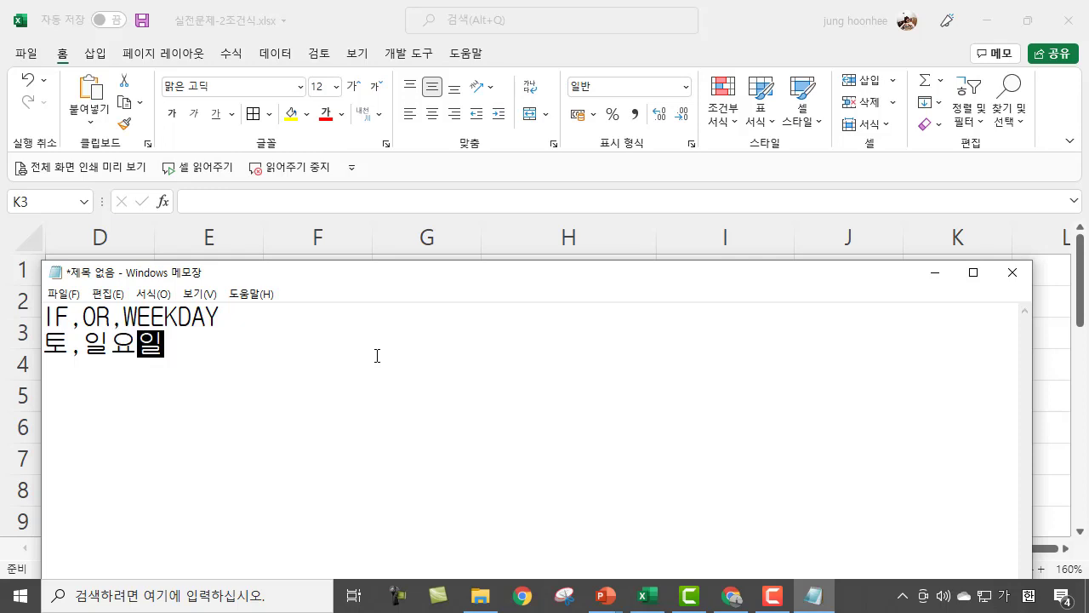
{"action": "type", "text": " -->"}
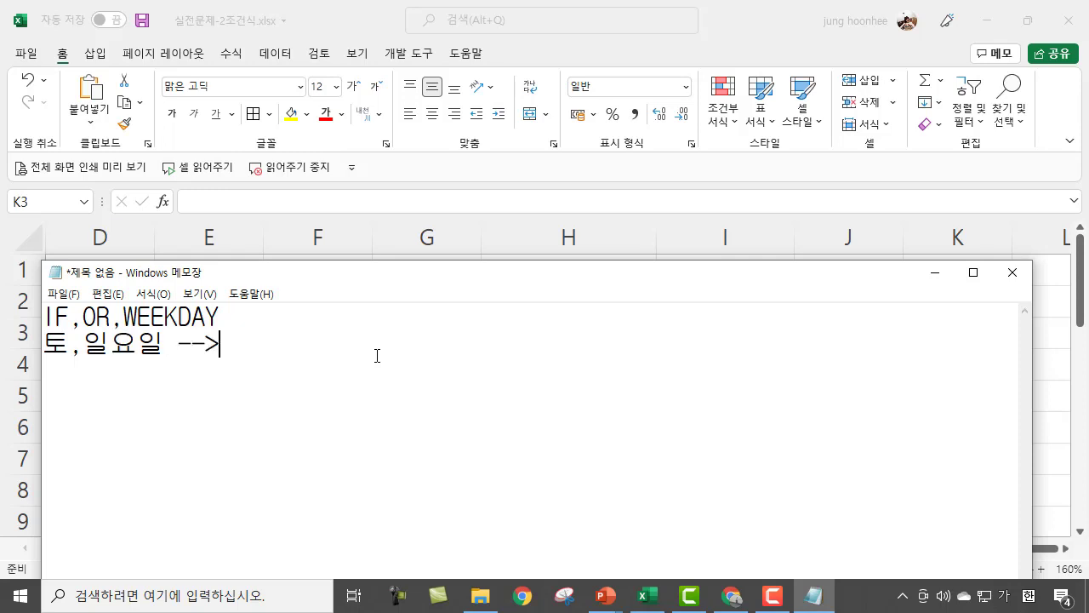
{"action": "type", "text": "흉"}
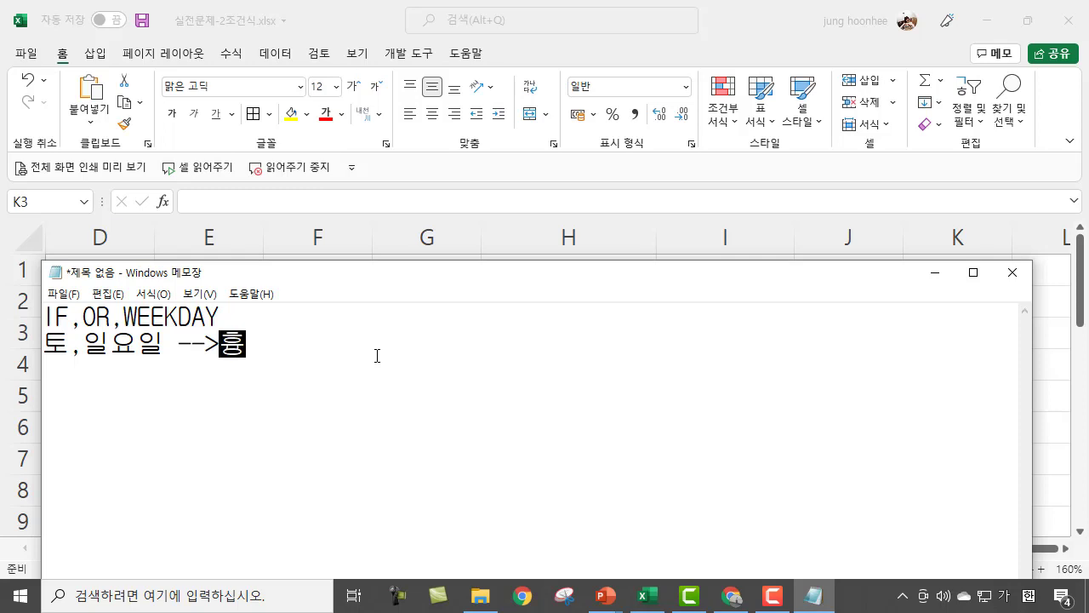
{"action": "type", "text": "ㅣ"}
{"action": "key", "text": "BackSpace"}
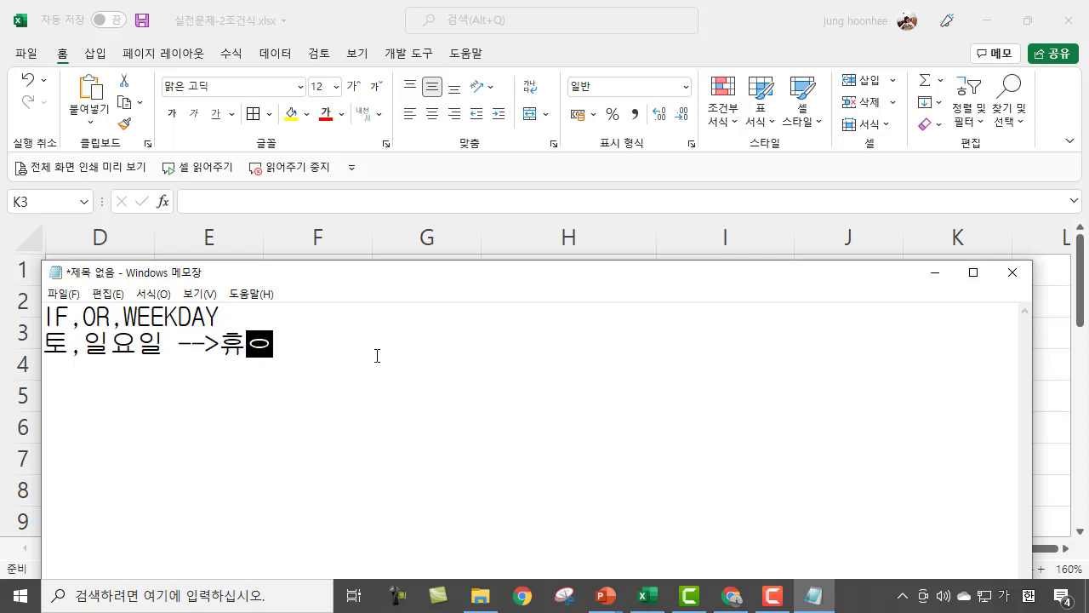
{"action": "type", "text": "ㅓㅂ"}
{"action": "key", "text": "Return"}
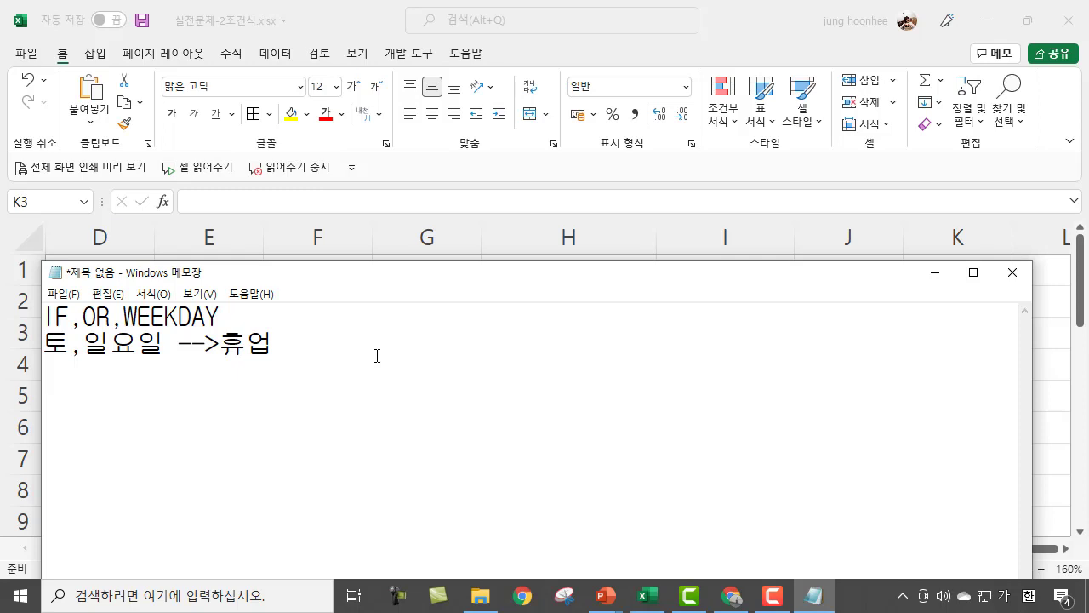
Add 월~금-->영업 as the third line of the note.
{"action": "type", "text": "ㅇ"}
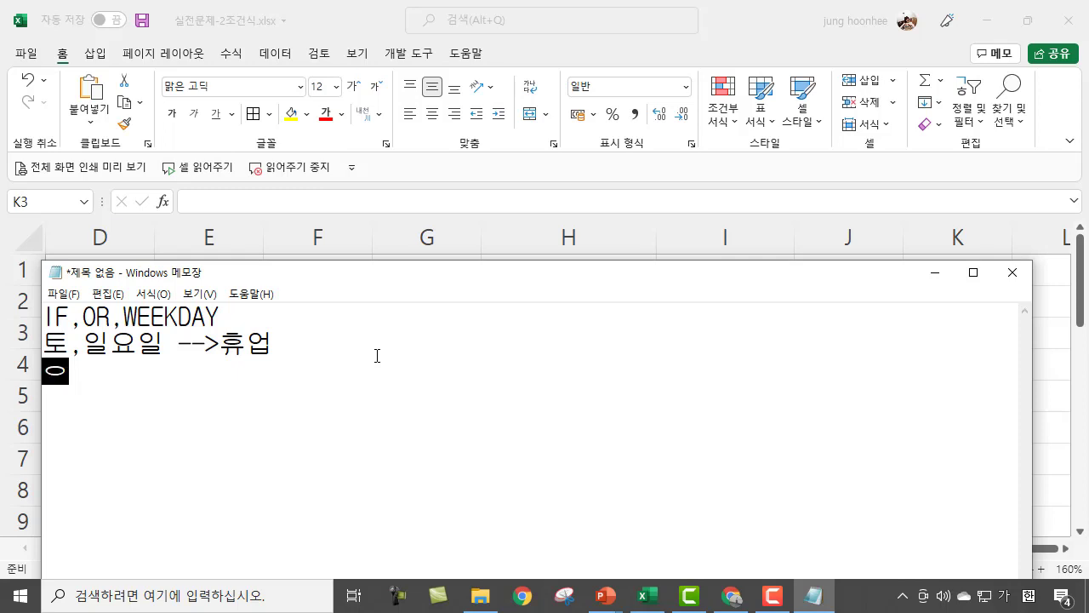
{"action": "type", "text": "ㅜㅓㄹ~ㄱㅡㅁ"}
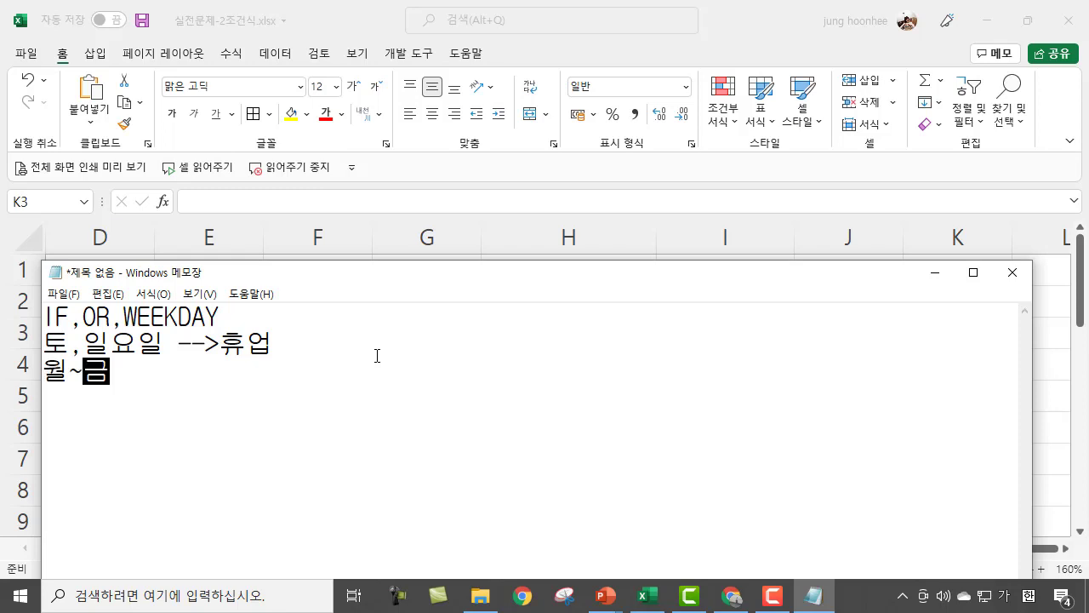
{"action": "type", "text": "--"}
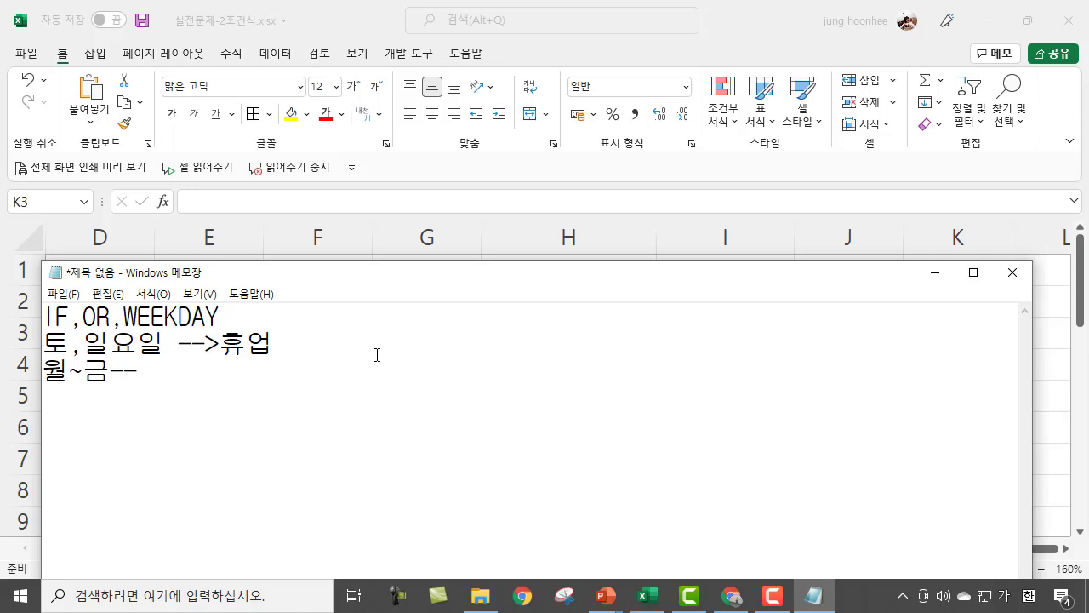
{"action": "type", "text": ">ㅇㅕㅇㅇㅓㅂ"}
{"action": "key", "text": "Return"}
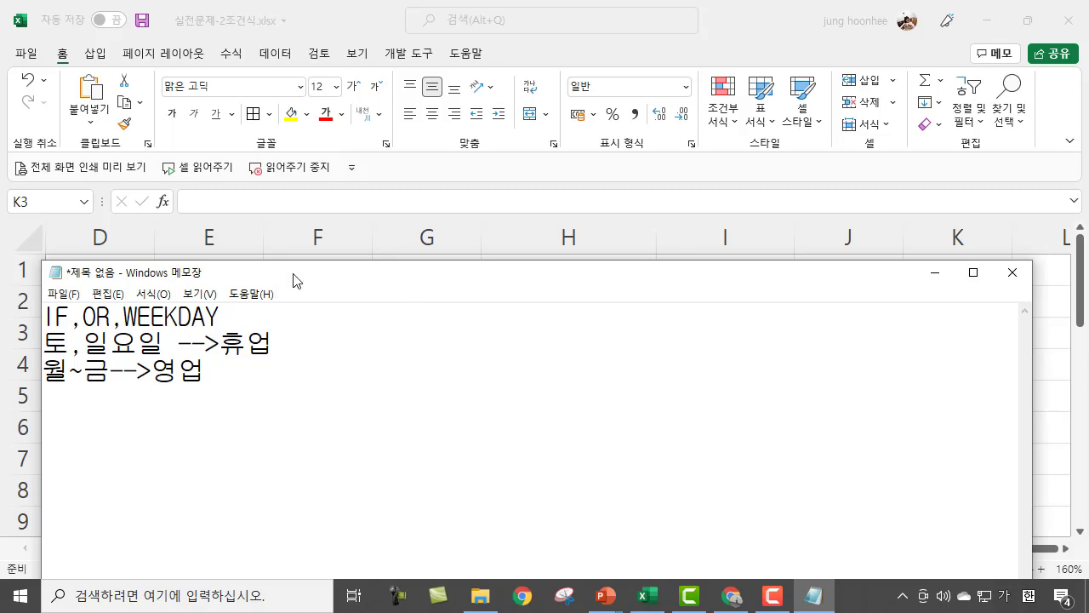
Reposition the note window over the sheet and add a line 일요일 with the numbers 1 and 7 spaced apart below it.
{"action": "left_click_drag", "start_coordinate": [299, 277], "coordinate": [656, 446]}
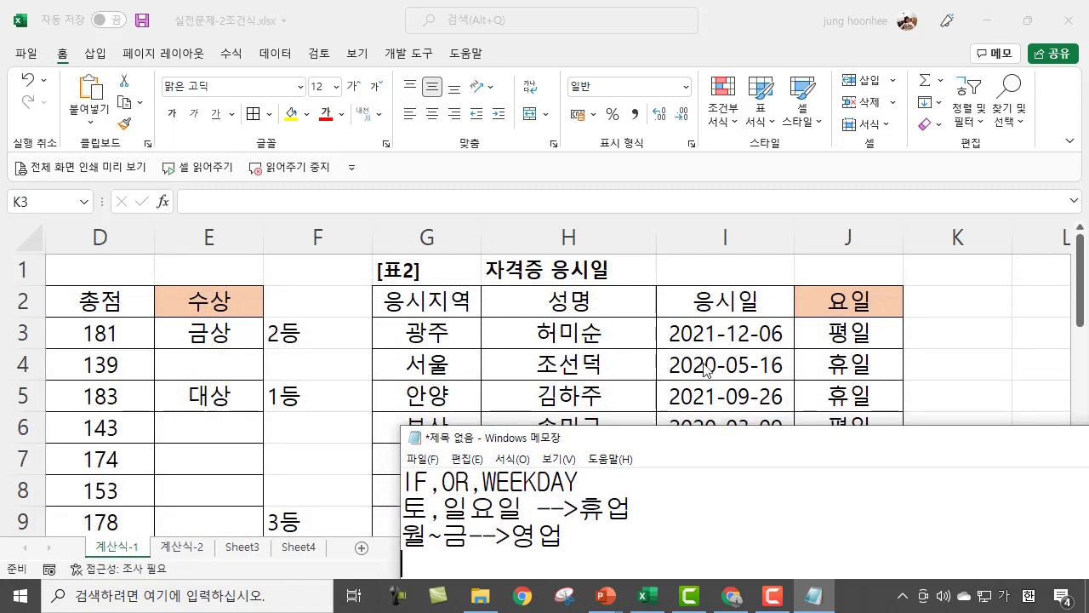
{"action": "left_click_drag", "start_coordinate": [644, 444], "coordinate": [773, 364]}
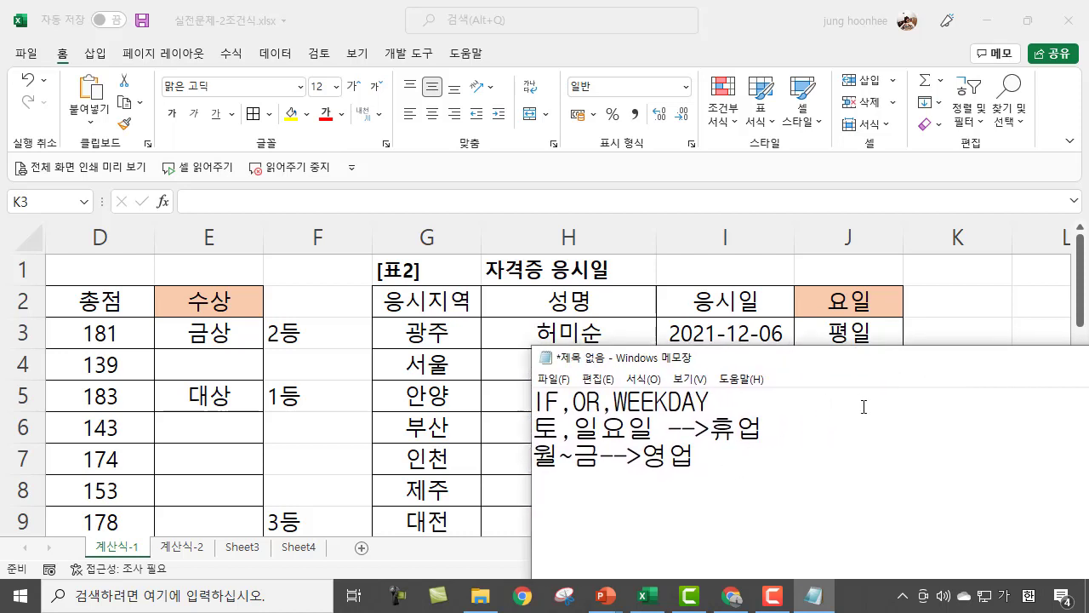
{"action": "left_click_drag", "start_coordinate": [844, 370], "coordinate": [591, 309]}
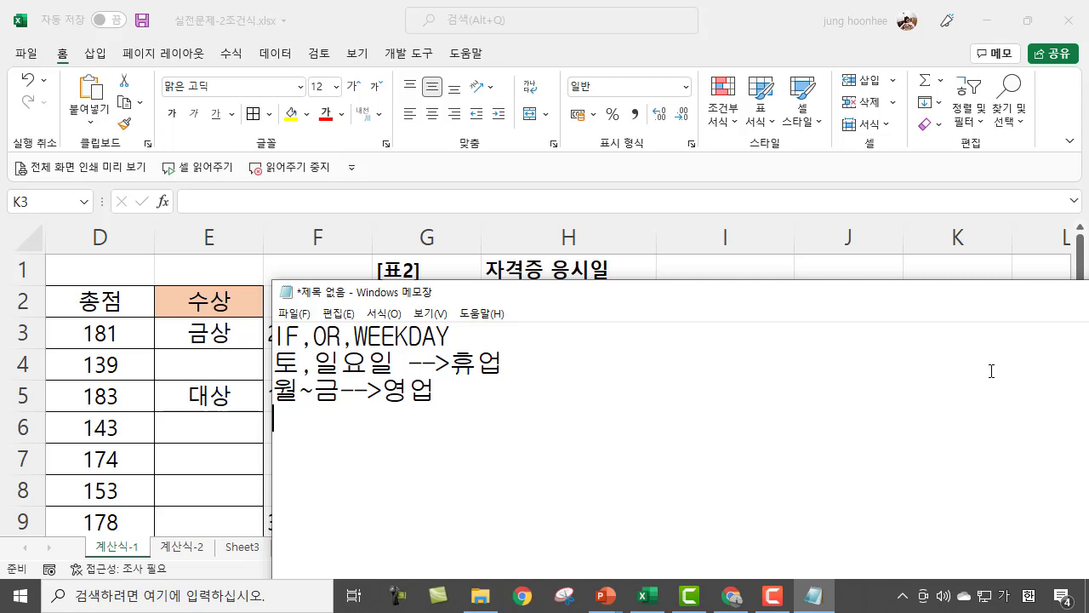
{"action": "type", "text": "일요일"}
{"action": "key", "text": "Return"}
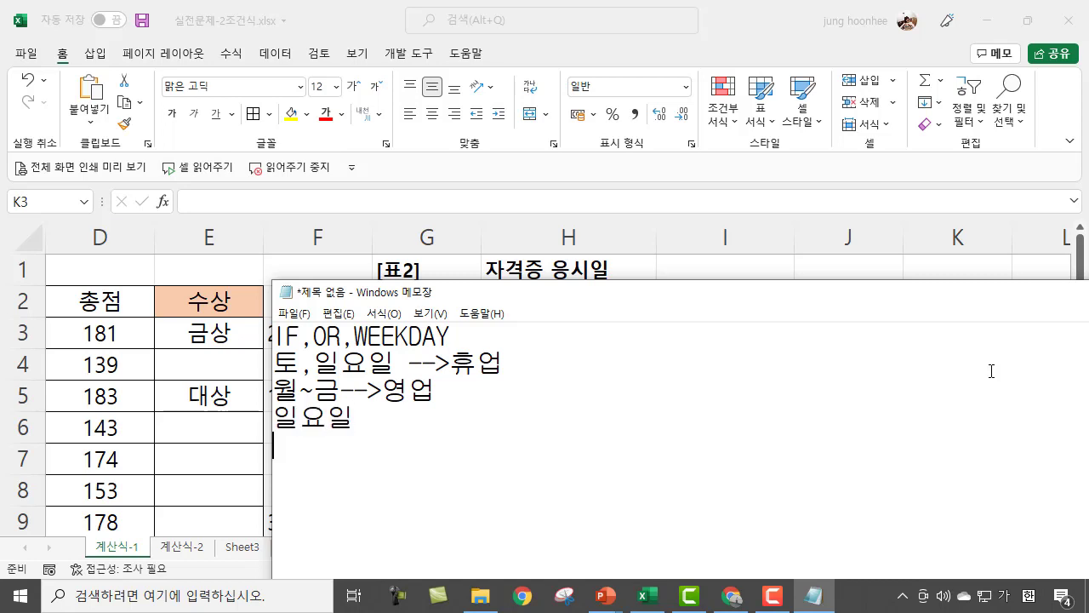
{"action": "type", "text": "1              7"}
{"action": "left_click", "coordinate": [455, 417]}
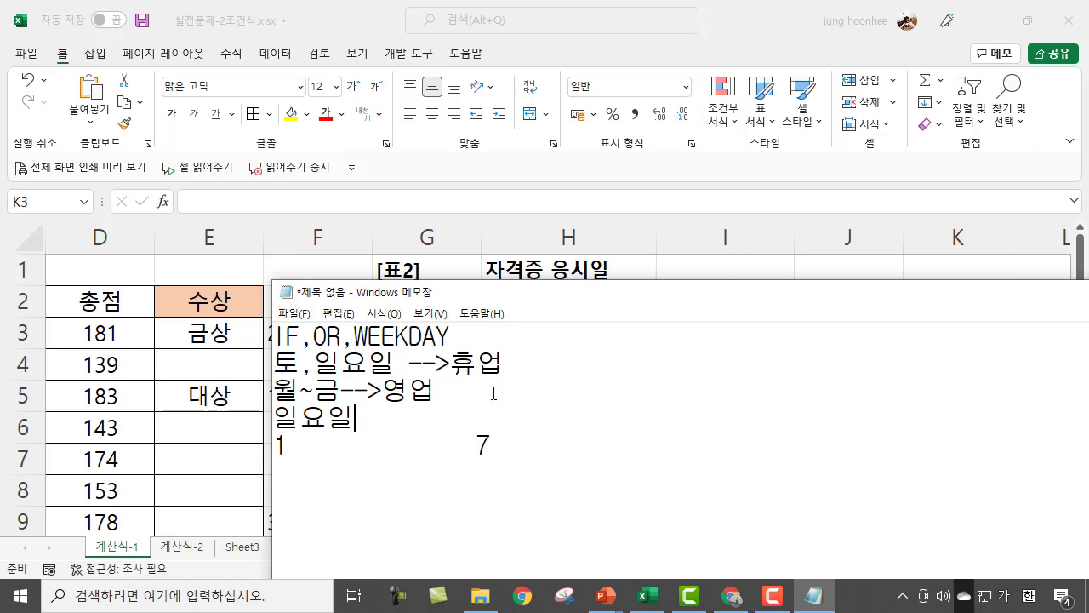
{"action": "left_click", "coordinate": [495, 443]}
Put the note away, return to the Excel worksheet and start K3's formula with the condition =WEEKDAY(I3)=1.
{"action": "left_click_drag", "start_coordinate": [1016, 301], "coordinate": [712, 304]}
{"action": "left_click", "coordinate": [846, 297]}
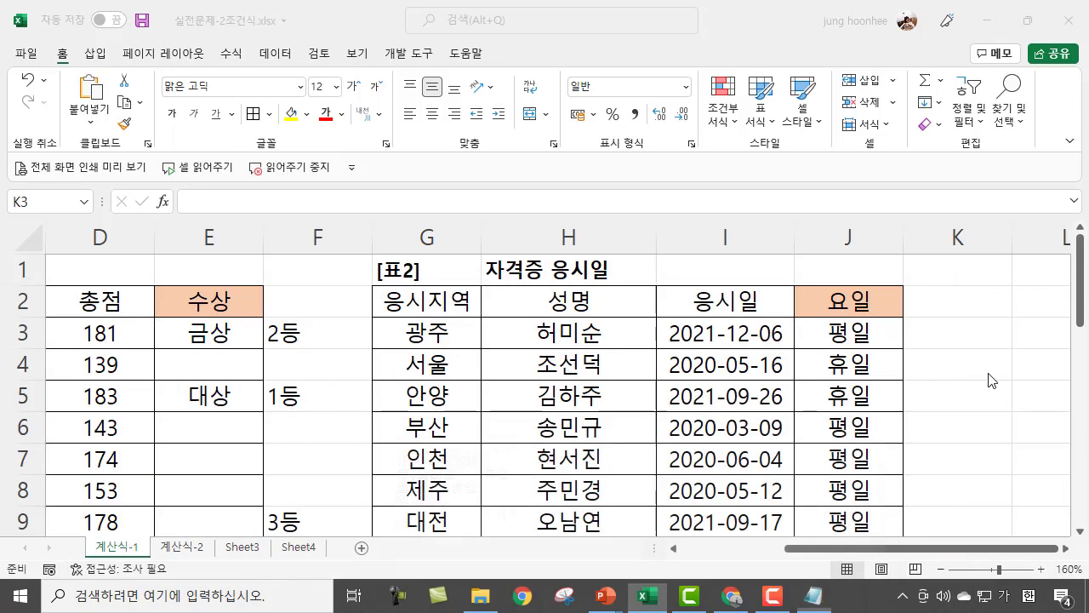
{"action": "left_click", "coordinate": [1067, 549]}
{"action": "left_click", "coordinate": [1067, 549]}
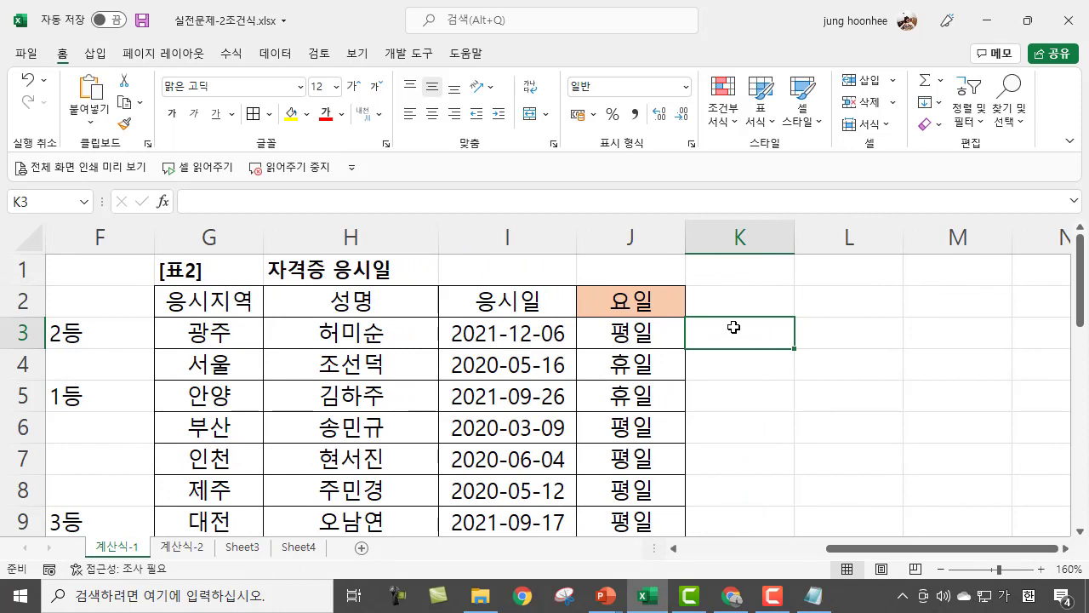
{"action": "type", "text": "="}
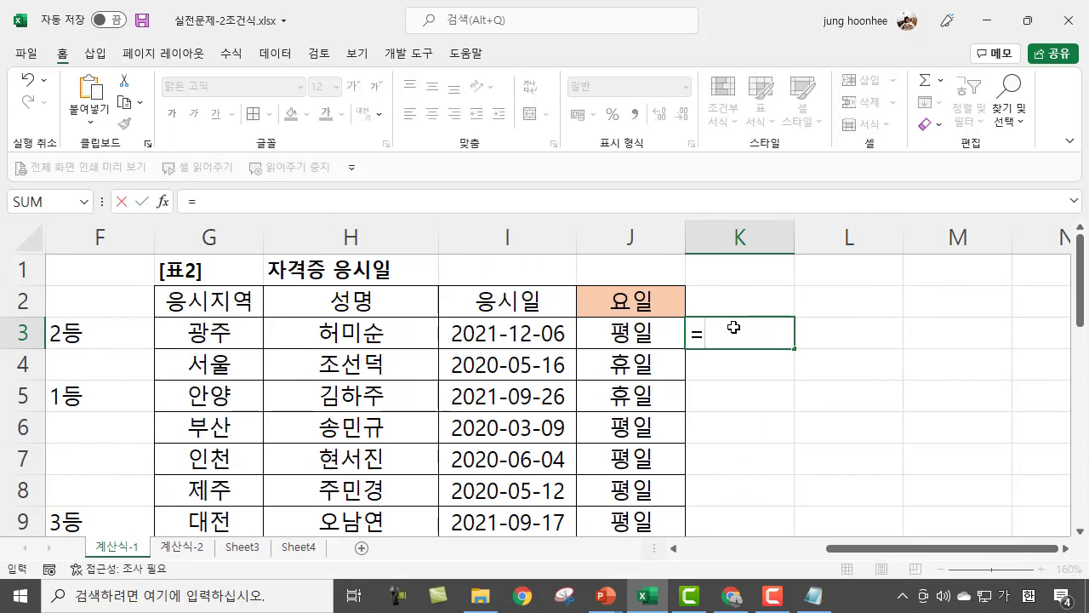
{"action": "type", "text": "ㅈ"}
{"action": "key", "text": "BackSpace"}
{"action": "key", "text": "Hangul"}
{"action": "type", "text": "WEEKD"}
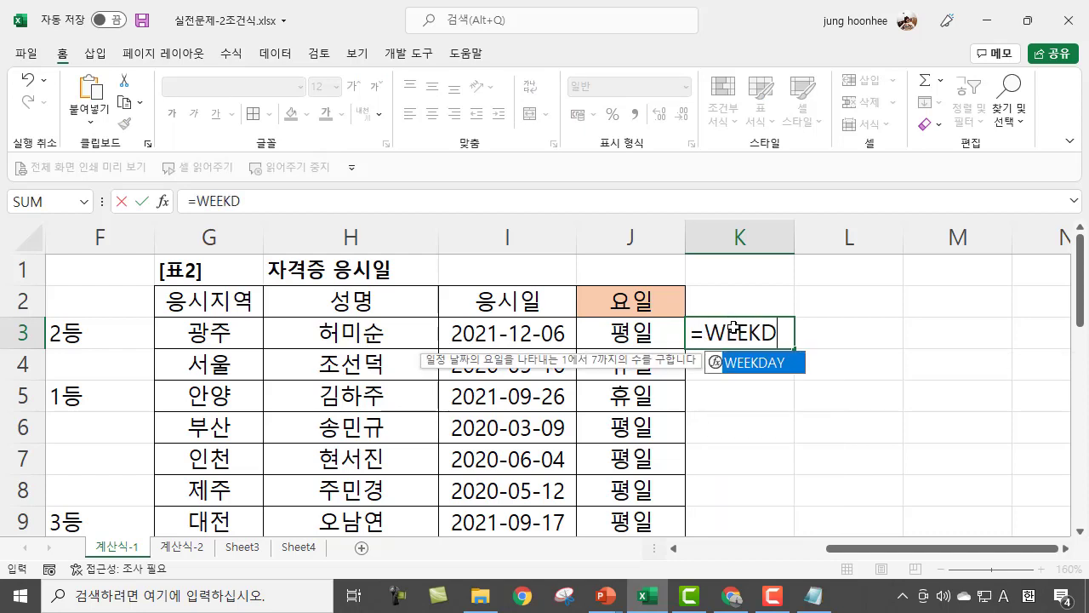
{"action": "type", "text": "AY("}
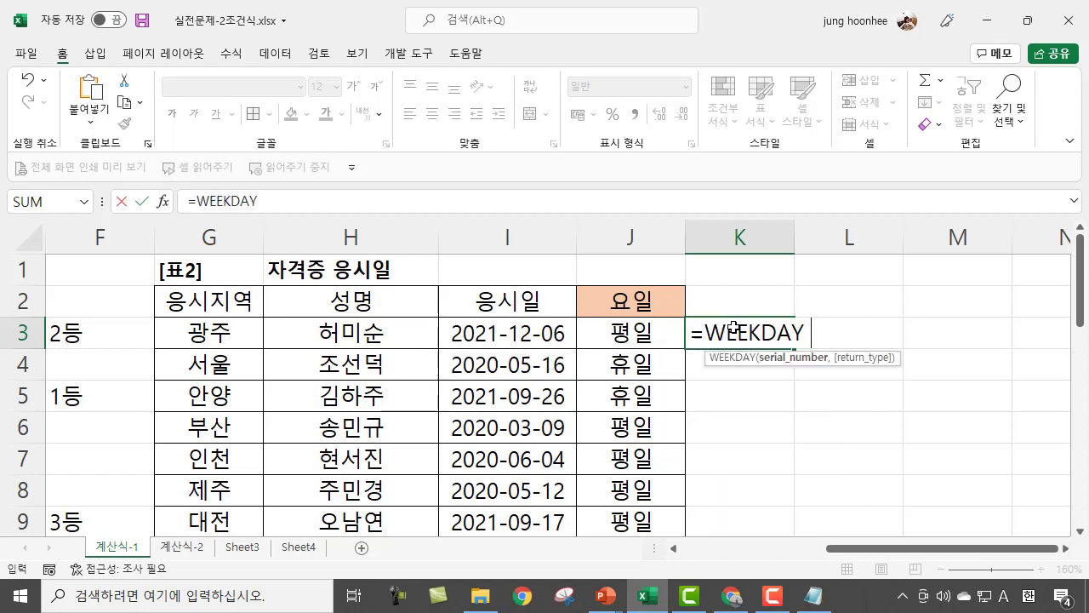
{"action": "left_click", "coordinate": [504, 329]}
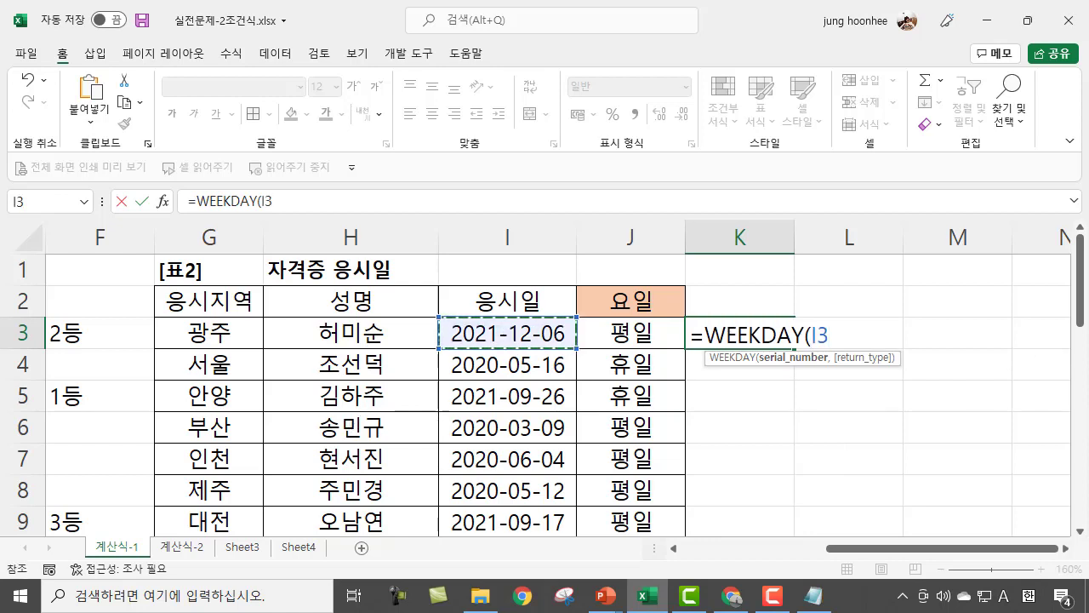
{"action": "type", "text": ")"}
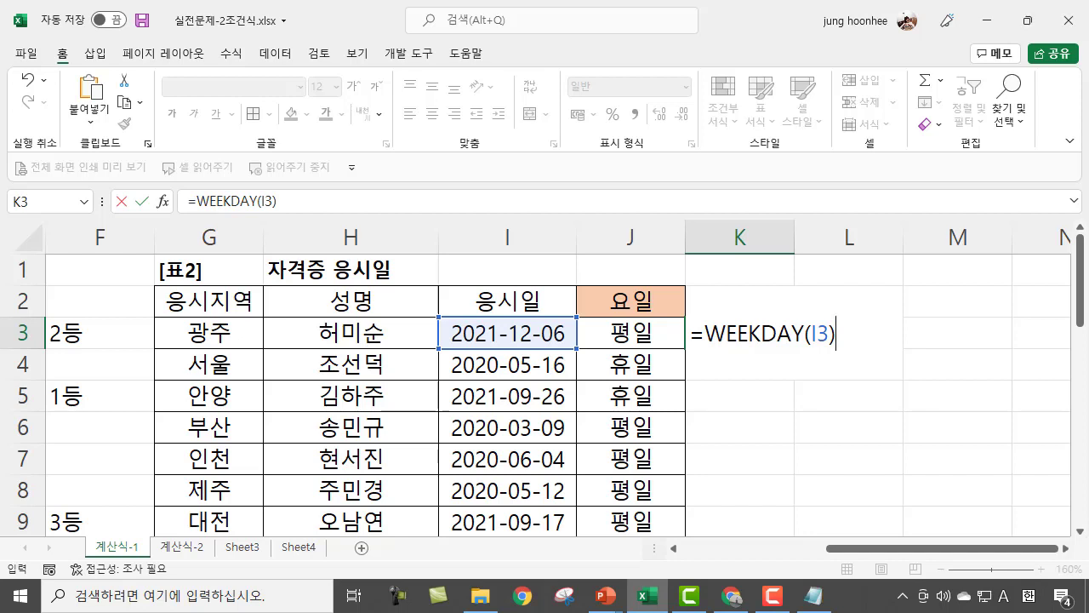
{"action": "type", "text": "=1"}
Append WEEKDAY(I3)=7 as a second, comma-separated condition in K3's formula.
{"action": "type", "text": ",7"}
{"action": "key", "text": "BackSpace"}
{"action": "type", "text": "WEE"}
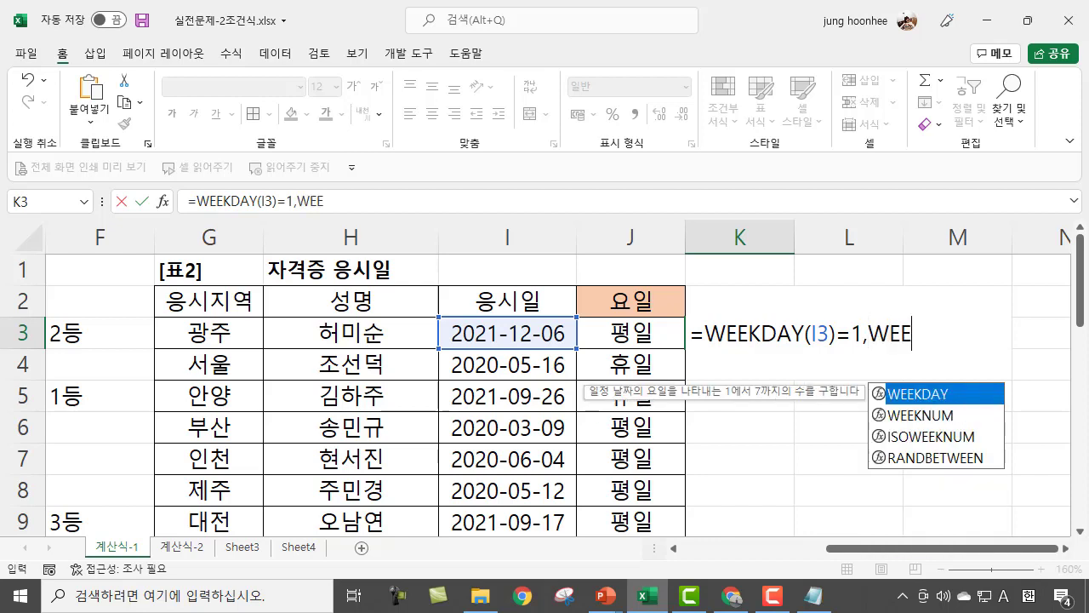
{"action": "type", "text": "KDAY("}
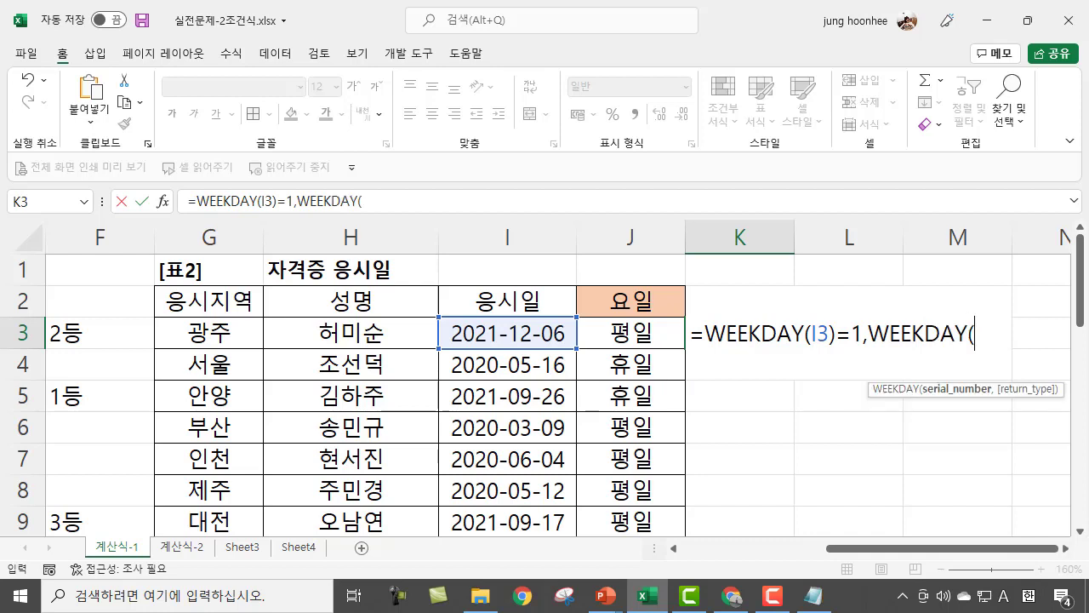
{"action": "left_click", "coordinate": [529, 338]}
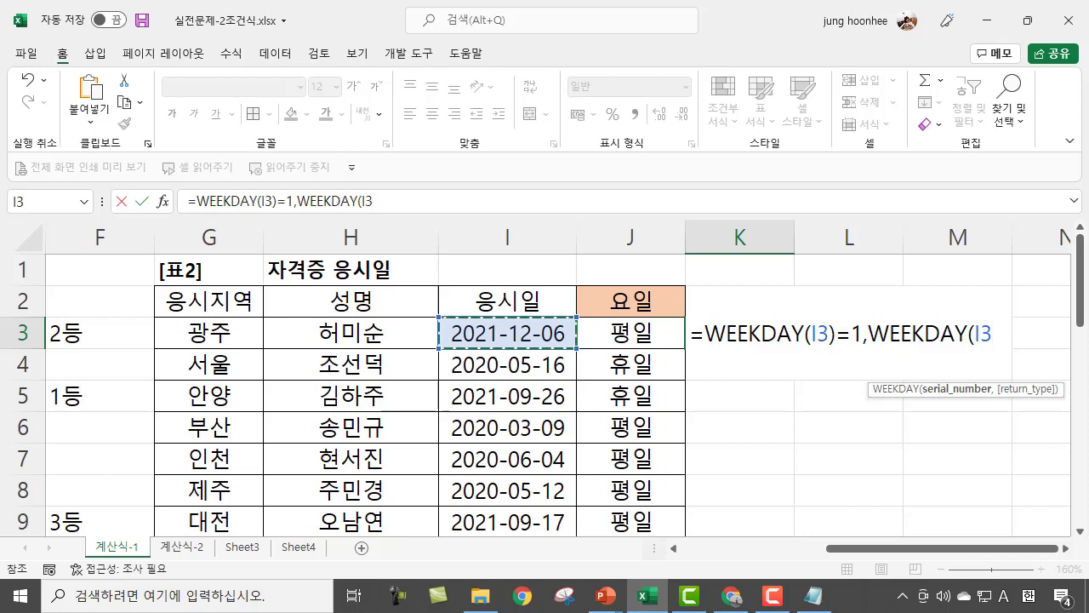
{"action": "type", "text": ")=7"}
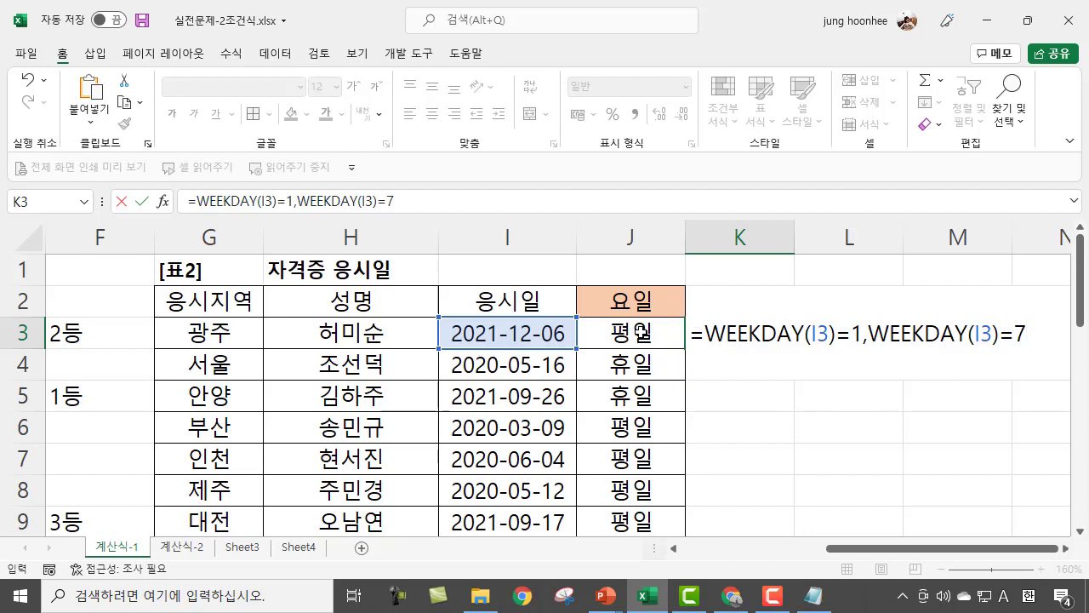
Wrap both WEEKDAY conditions in K3's formula in an OR function, closing its bracket after the =7 comparison.
{"action": "left_click", "coordinate": [706, 333]}
{"action": "type", "text": "OR"}
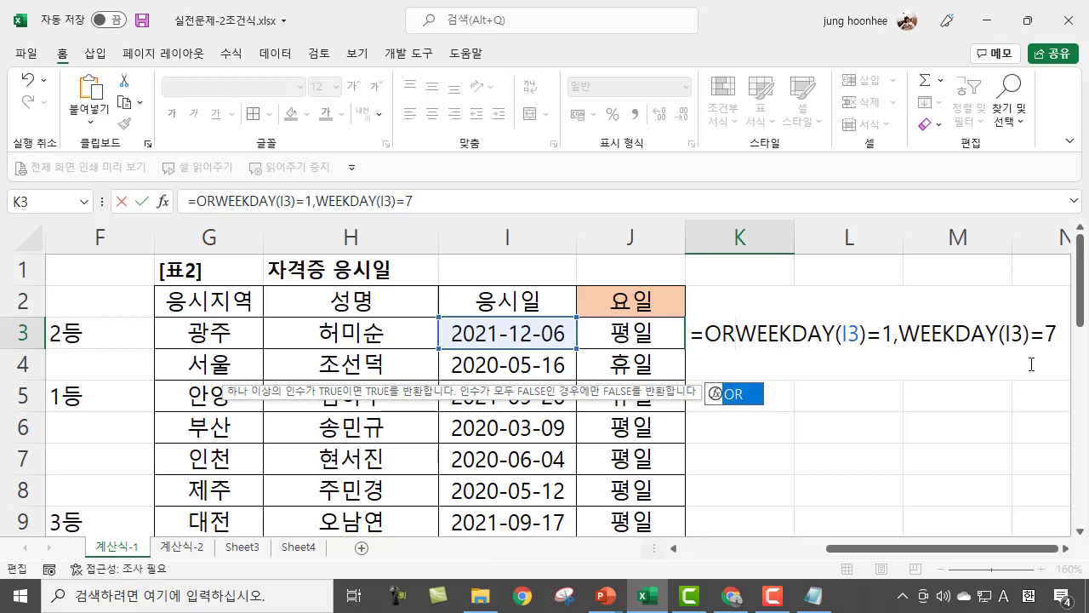
{"action": "type", "text": "("}
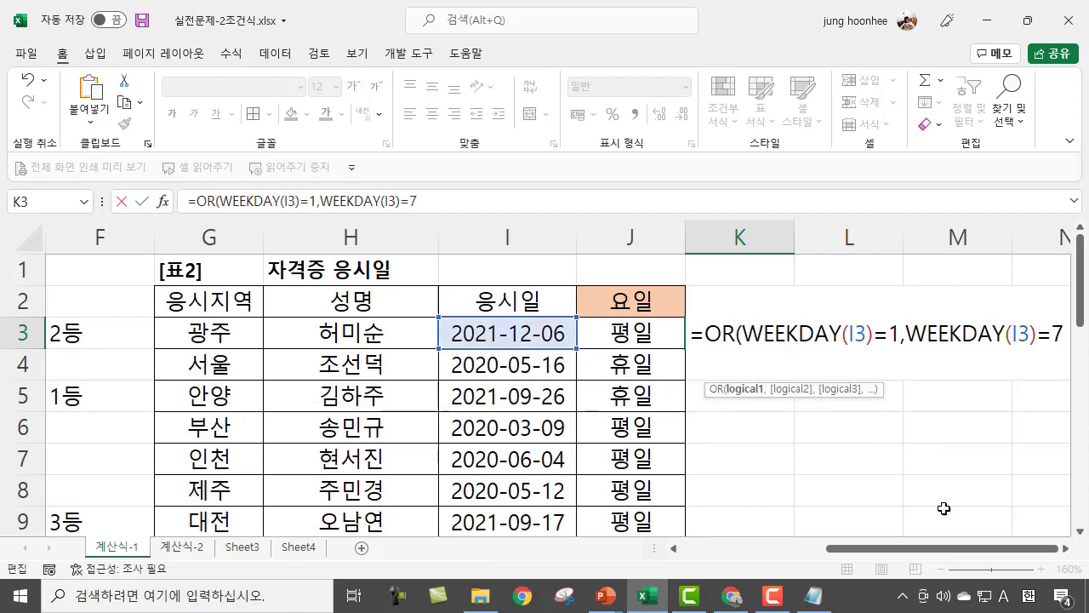
{"action": "left_click", "coordinate": [1067, 549]}
{"action": "left_click", "coordinate": [1067, 549]}
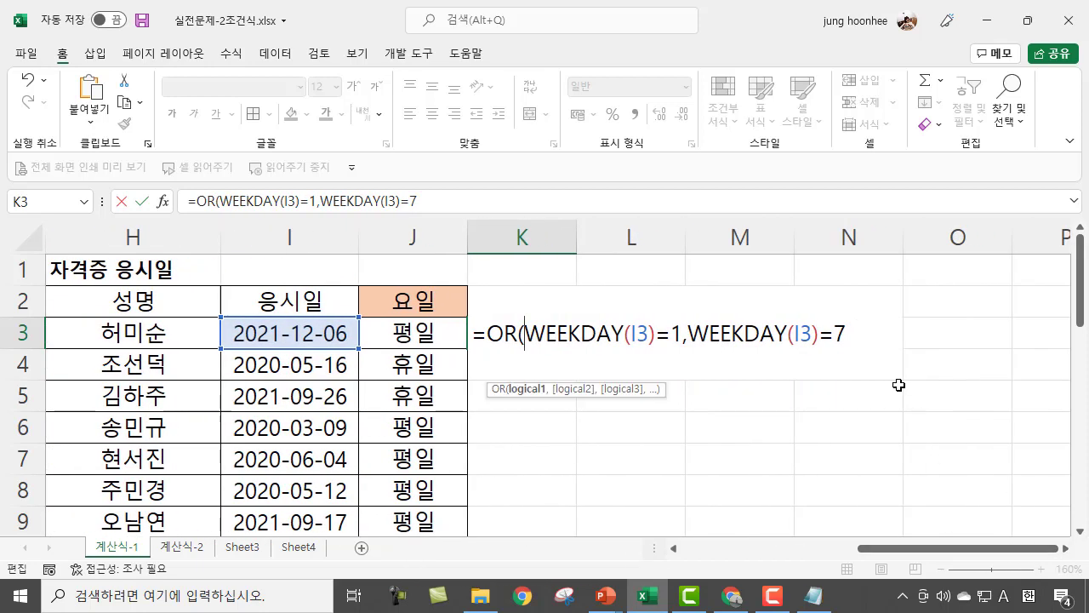
{"action": "left_click", "coordinate": [904, 331]}
{"action": "type", "text": ")"}
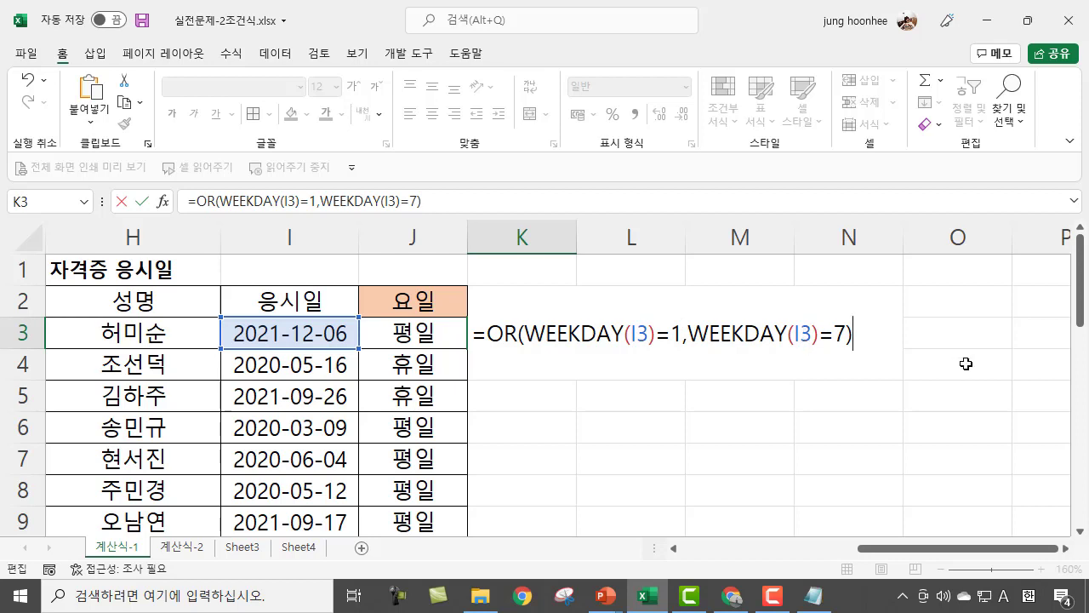
Append "휴업" and "영업" as comma-separated quoted results after the OR condition in K3's formula.
{"action": "type", "text": "GB"}
{"action": "key", "text": "BackSpace"}
{"action": "key", "text": "BackSpace"}
{"action": "key", "text": "Hangul"}
{"action": "type", "text": "ㅎㅠ업\""}
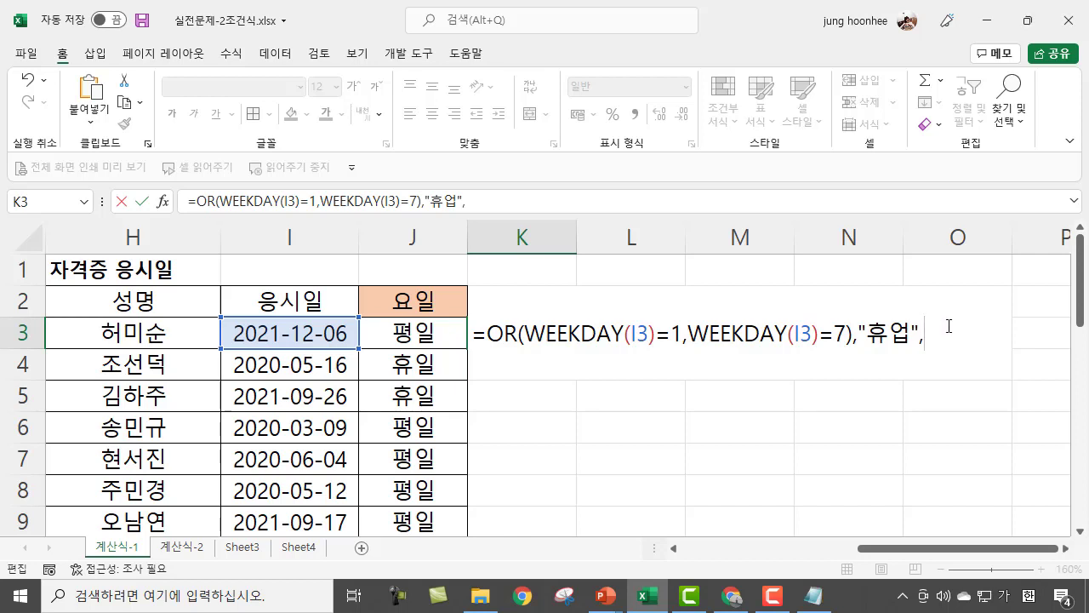
{"action": "type", "text": "\"영업"}
Enclose K3's formula in IF and enter it as =IF(OR(WEEKDAY(I3)=1,WEEKDAY(I3)=7),"휴업","영업").
{"action": "type", "text": "ㅑ"}
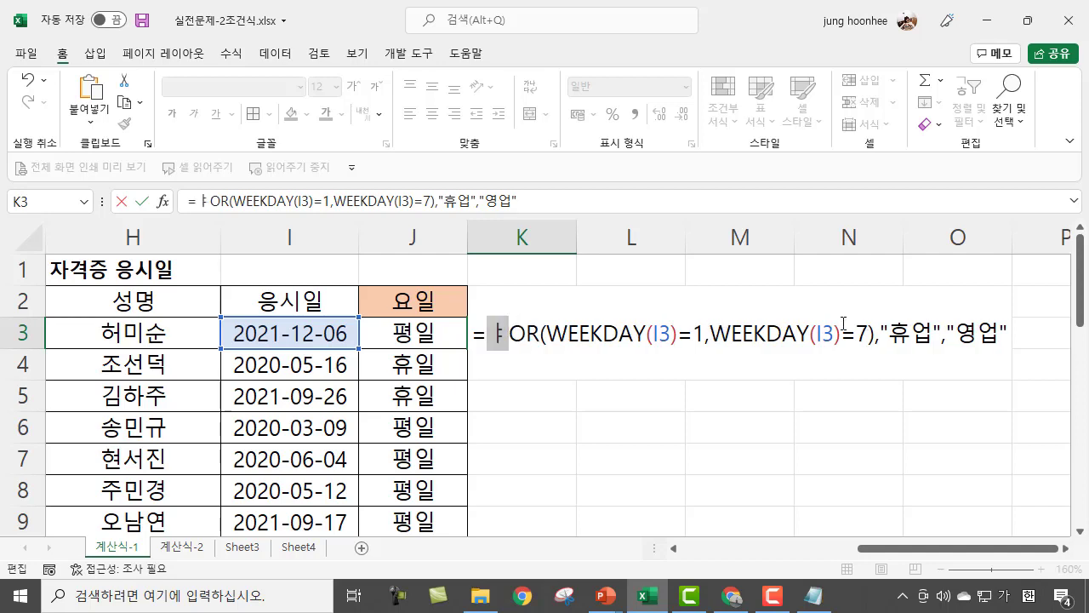
{"action": "key", "text": "BackSpace"}
{"action": "key", "text": "Hangul"}
{"action": "type", "text": "IF("}
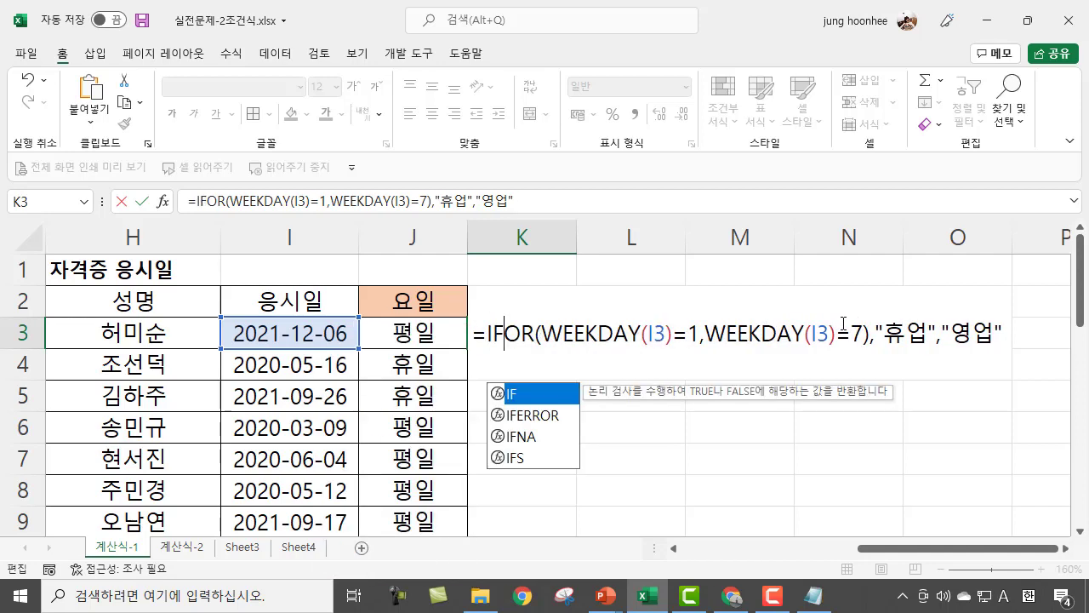
{"action": "left_click", "coordinate": [1024, 334]}
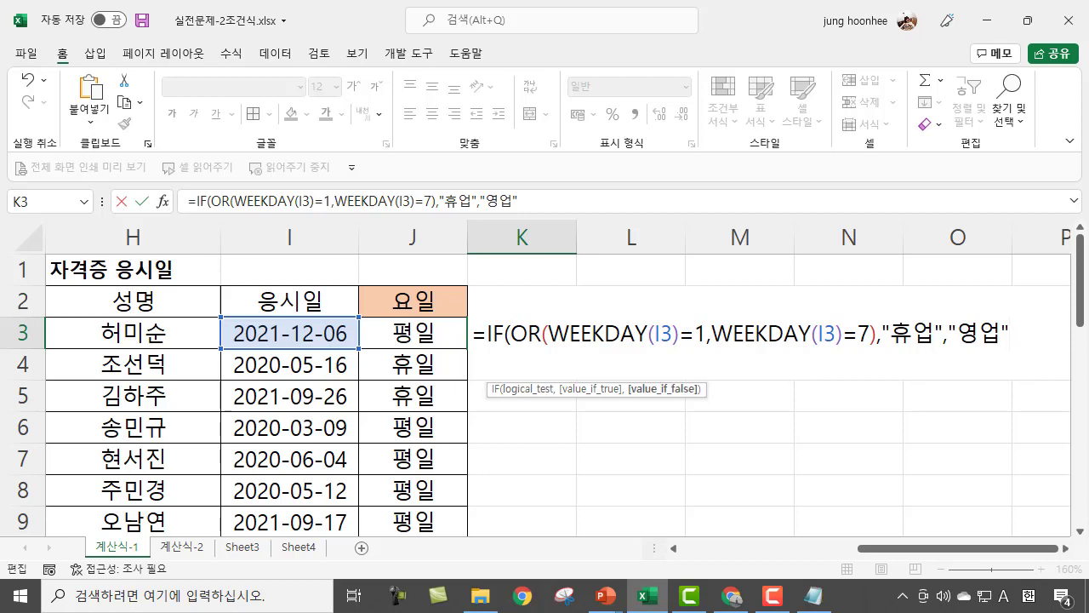
{"action": "type", "text": ")"}
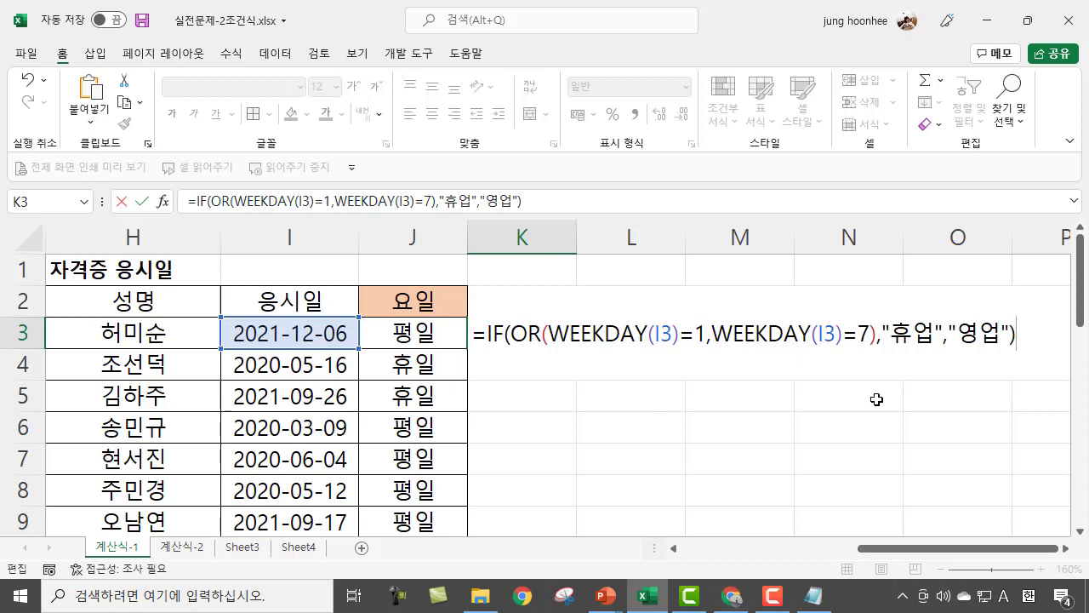
{"action": "key", "text": "Return"}
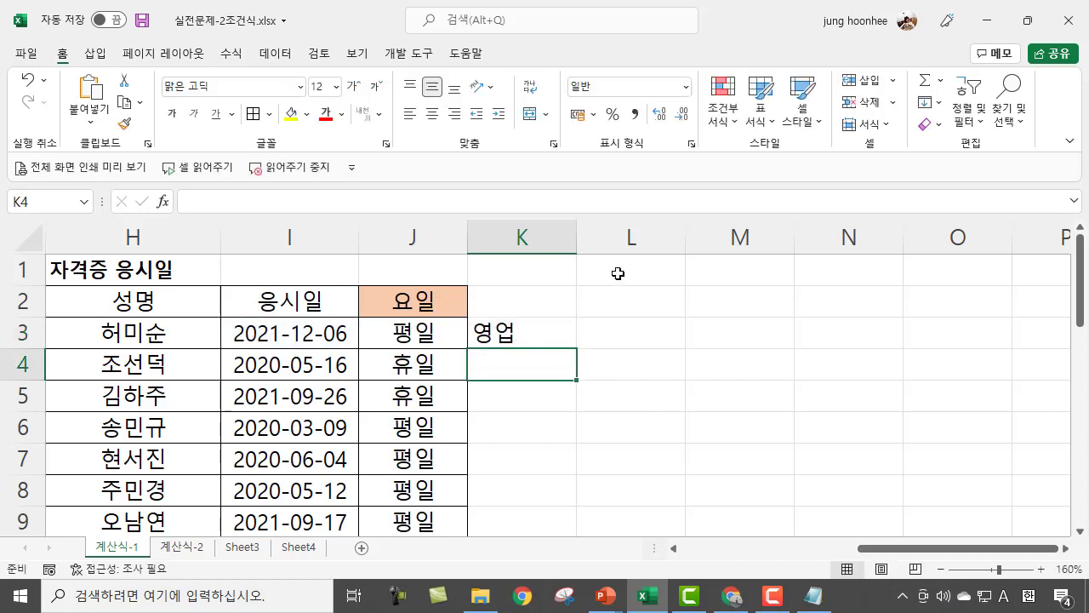
Fill the K3 formula down through K9.
{"action": "left_click", "coordinate": [510, 327]}
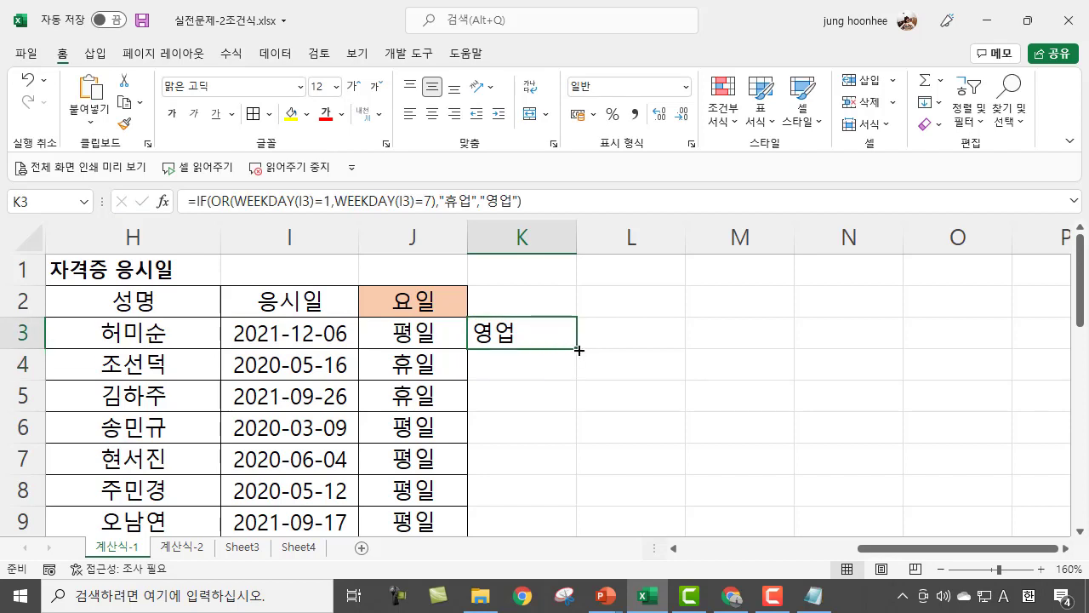
{"action": "left_click_drag", "start_coordinate": [577, 350], "coordinate": [540, 408]}
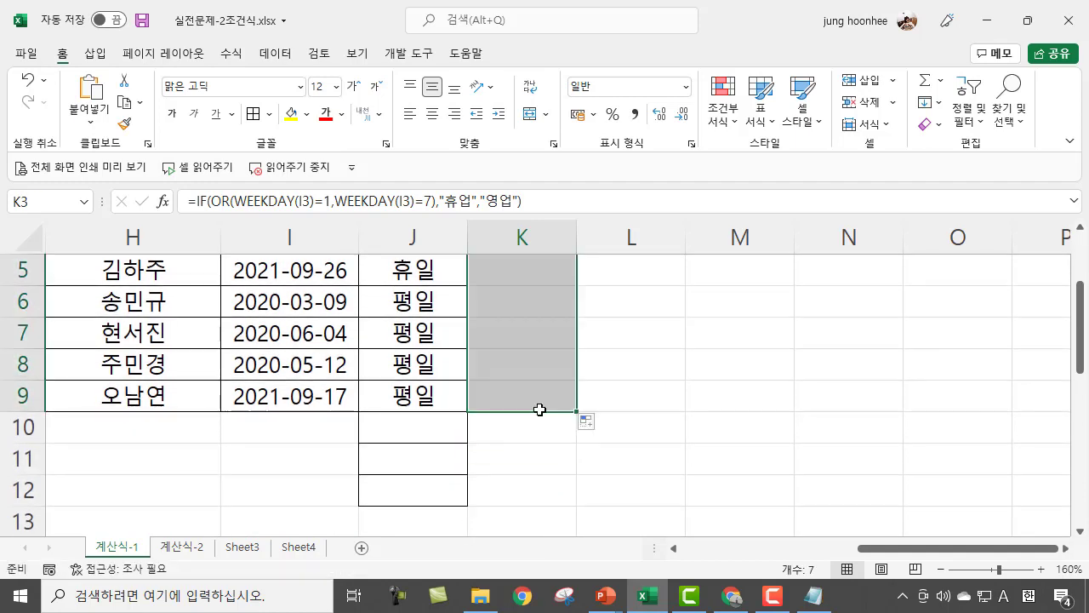
{"action": "scroll", "coordinate": [630, 416], "scroll_direction": "up", "scroll_amount": 1}
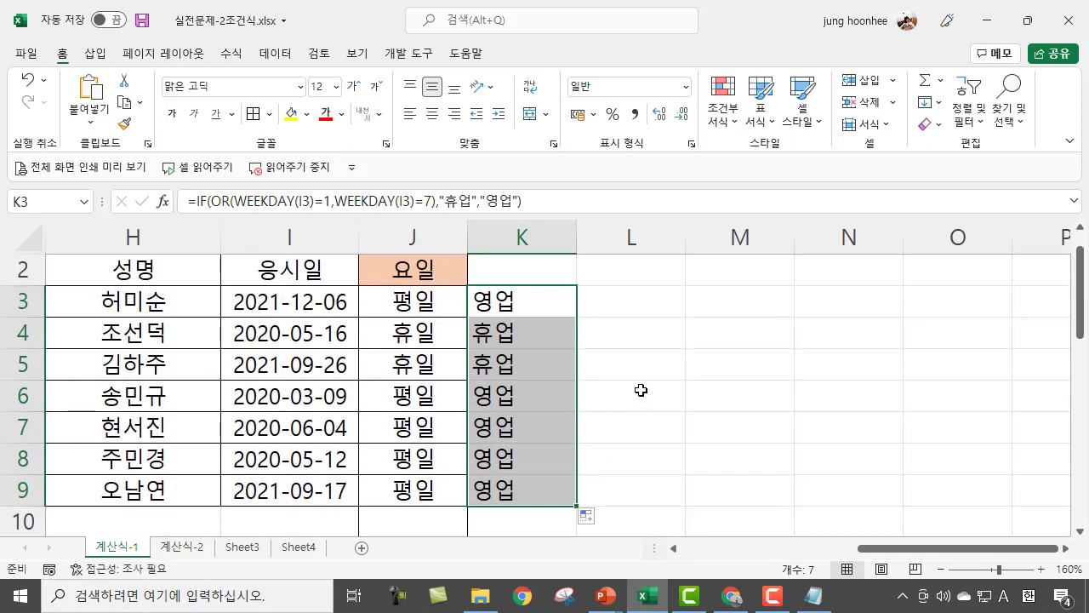
Compare the column K results with the 요일 column, checking J4:K5 and K6:K9.
{"action": "left_click", "coordinate": [638, 392]}
{"action": "left_click", "coordinate": [430, 341]}
{"action": "left_click_drag", "start_coordinate": [399, 335], "coordinate": [505, 370]}
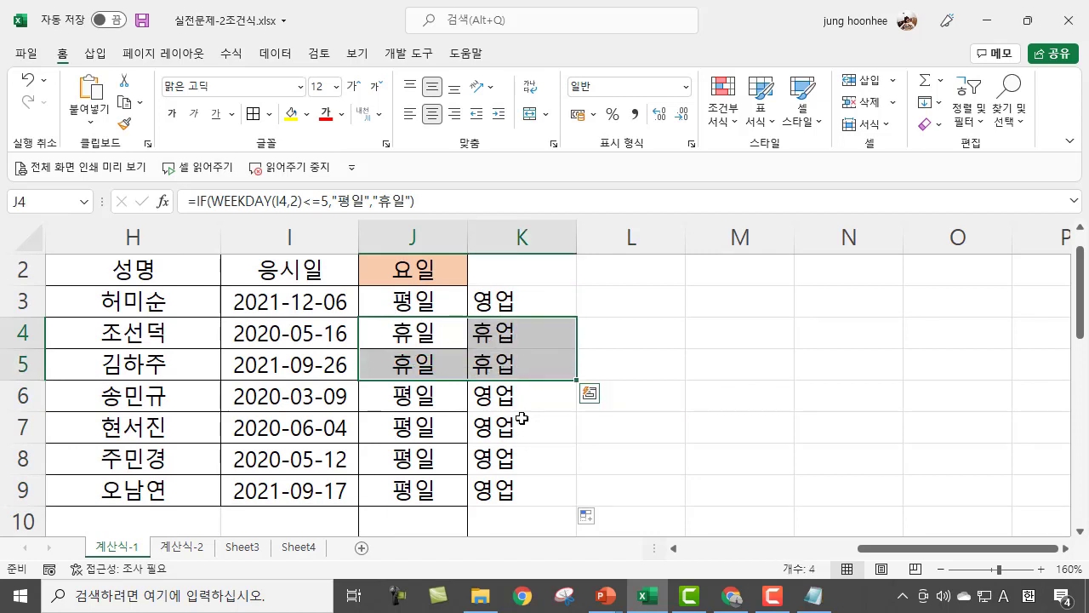
{"action": "left_click", "coordinate": [505, 394]}
{"action": "left_click_drag", "start_coordinate": [506, 395], "coordinate": [506, 491]}
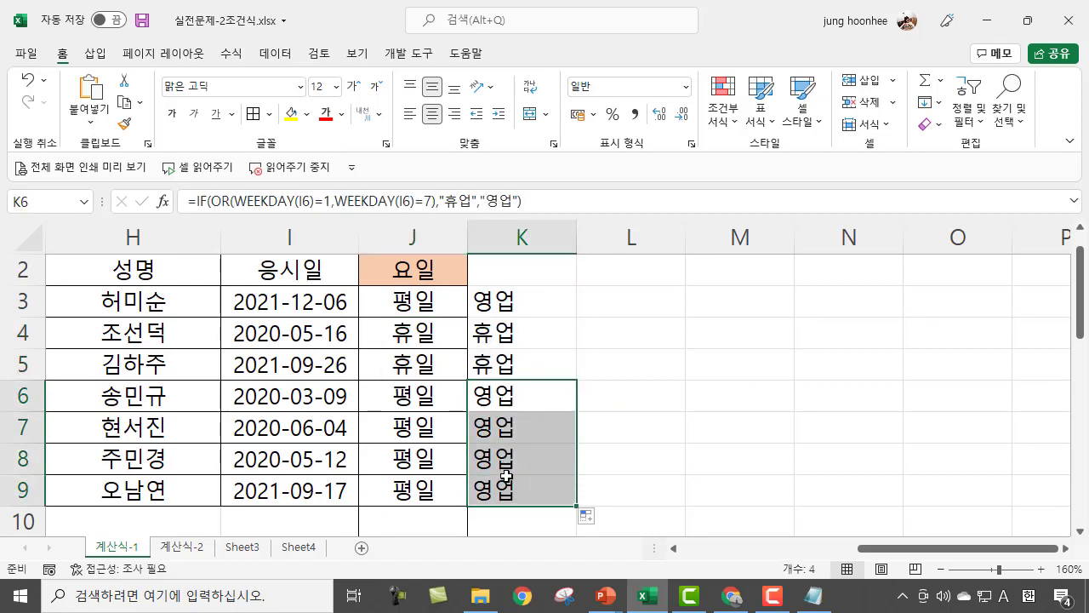
{"action": "left_click", "coordinate": [669, 447]}
{"action": "left_click", "coordinate": [502, 303]}
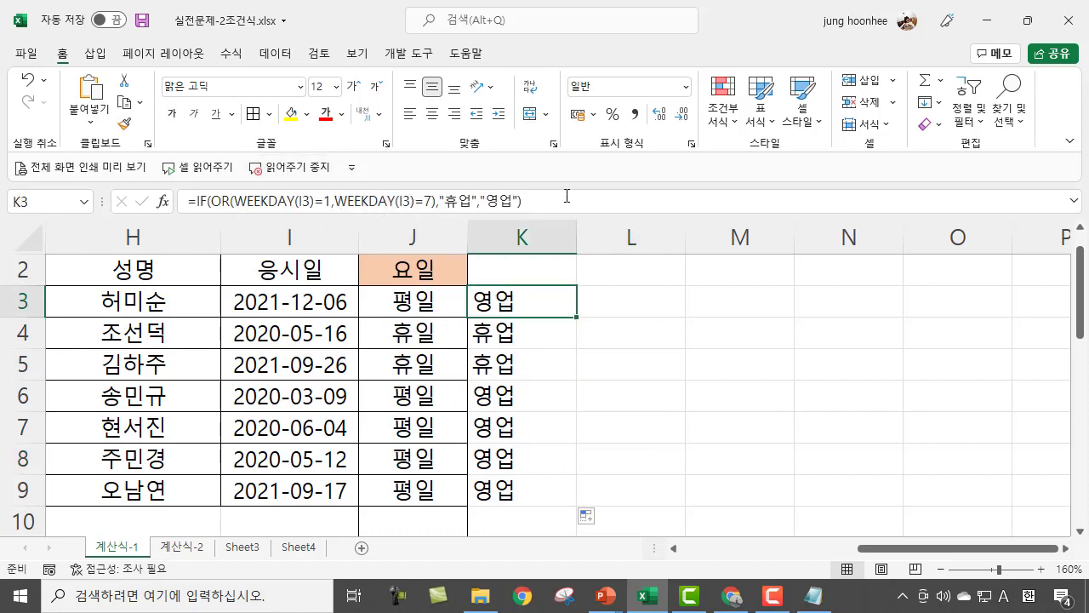
{"action": "left_click_drag", "start_coordinate": [542, 205], "coordinate": [177, 220]}
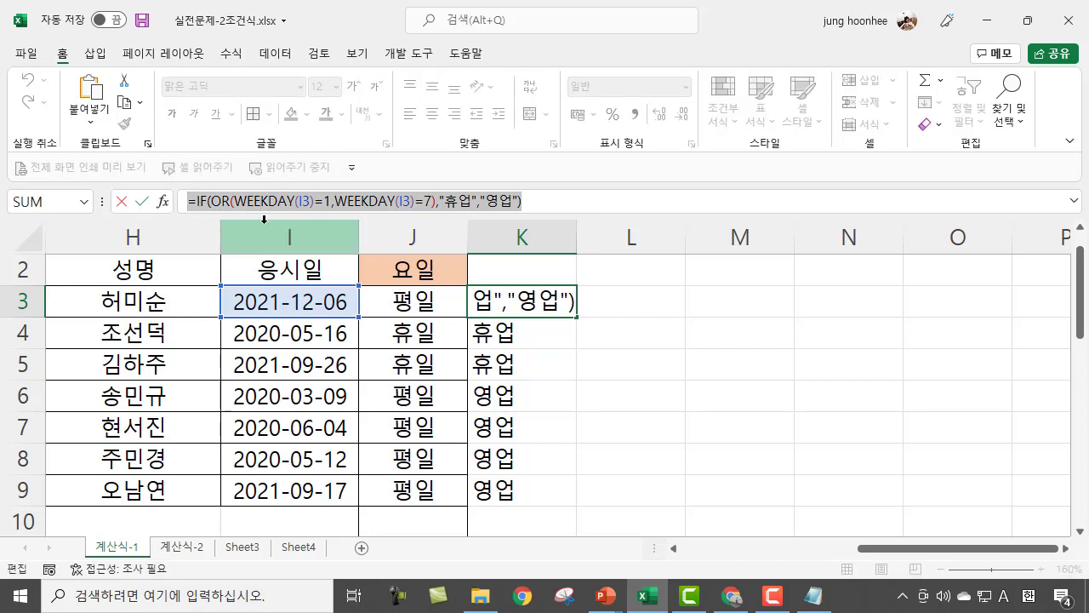
{"action": "type", "text": "="}
{"action": "left_click", "coordinate": [611, 375]}
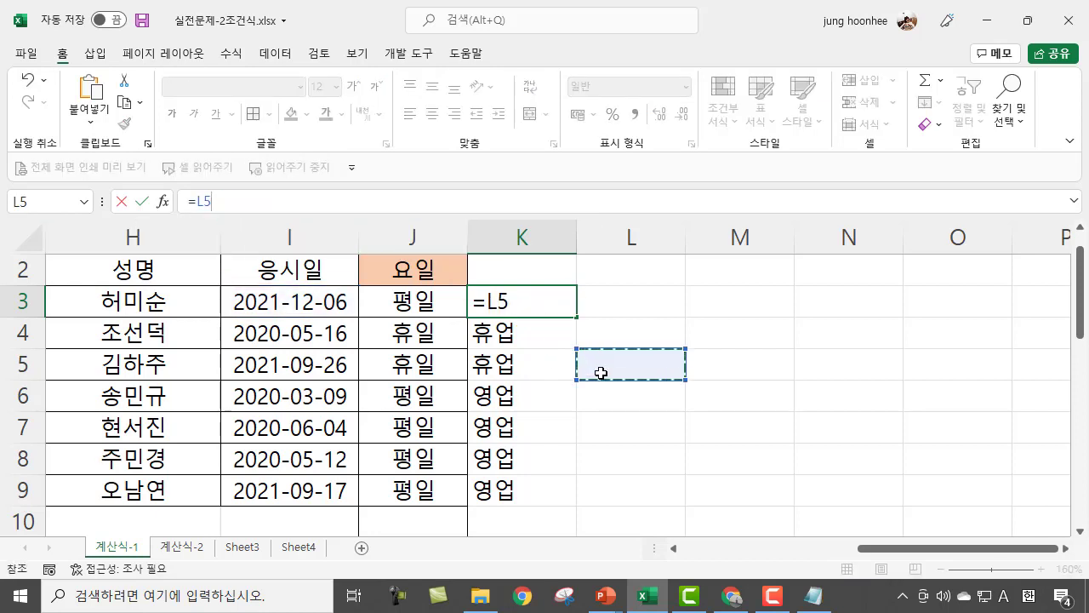
{"action": "key", "text": "Escape"}
Review the 요일 formula in J3 against the IF and OR formula in K9.
{"action": "left_click", "coordinate": [412, 308]}
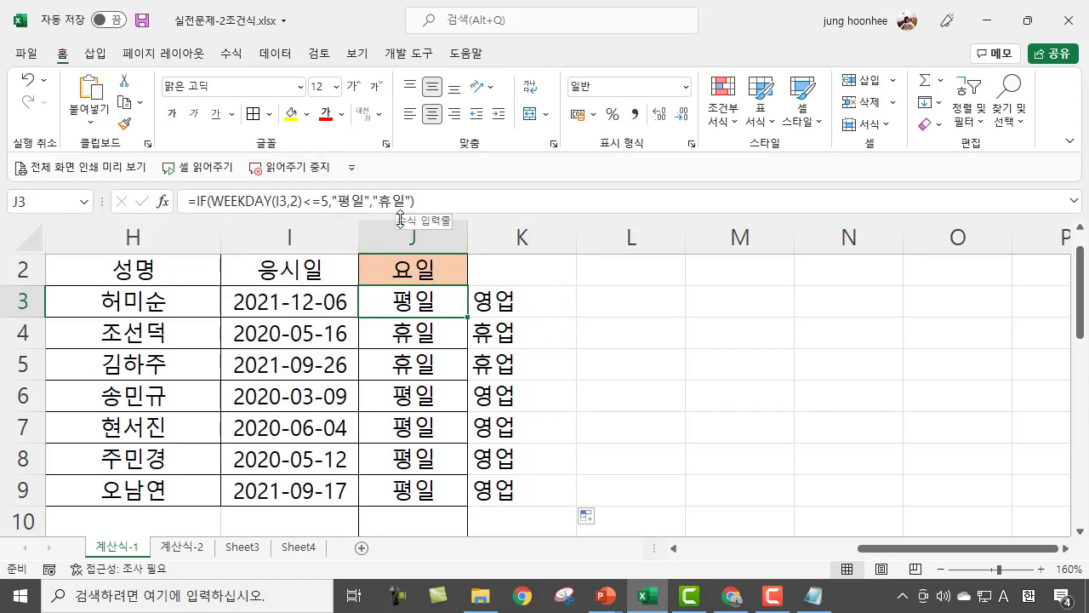
{"action": "left_click", "coordinate": [706, 414]}
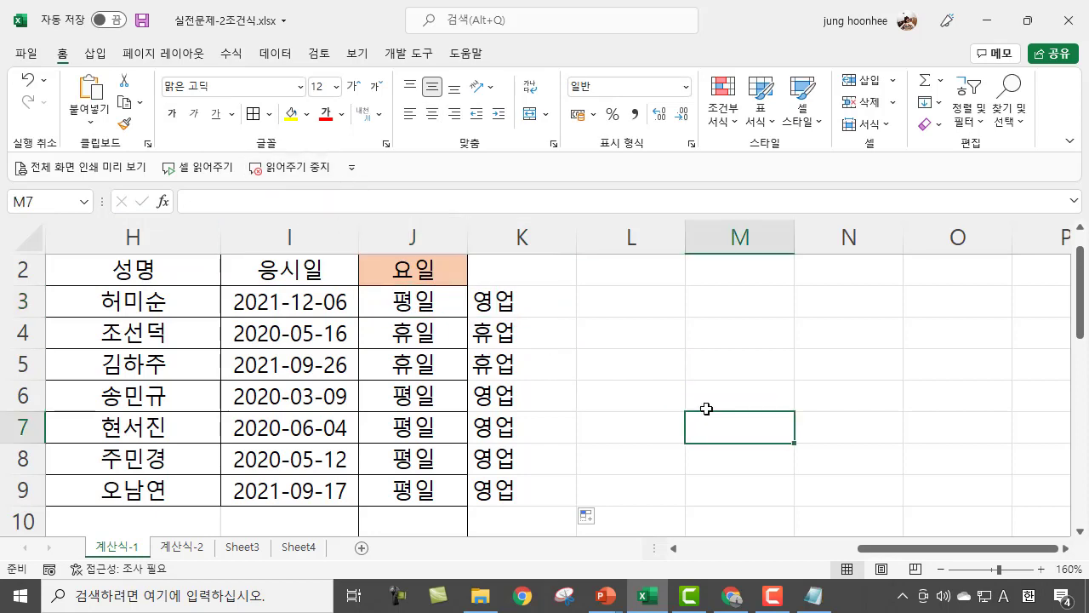
{"action": "left_click", "coordinate": [413, 323]}
{"action": "left_click", "coordinate": [559, 481]}
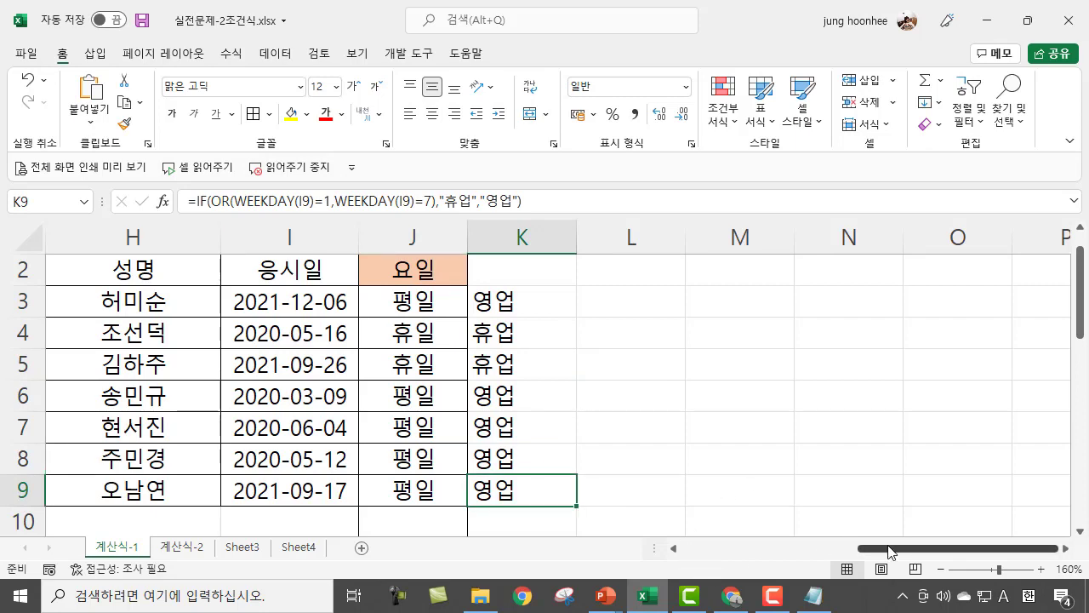
Switch to the PowerPoint slide show and underline IF, LARGE, 총점[D17:D24] and 첫 번째로 높은 사람 in problem 3.
{"action": "left_click_drag", "start_coordinate": [889, 550], "coordinate": [664, 552]}
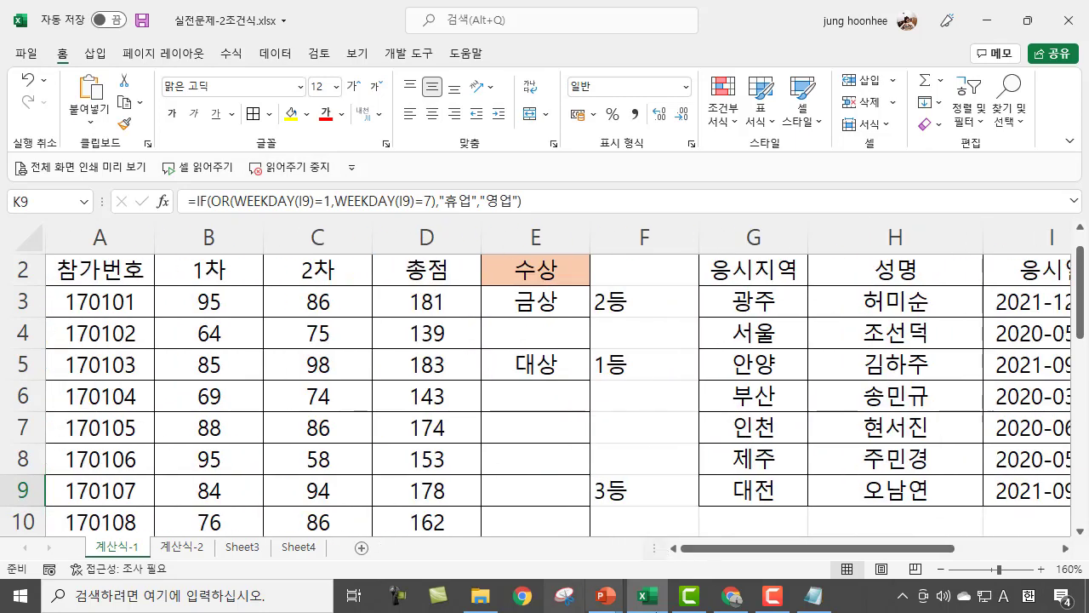
{"action": "mouse_move", "coordinate": [611, 603]}
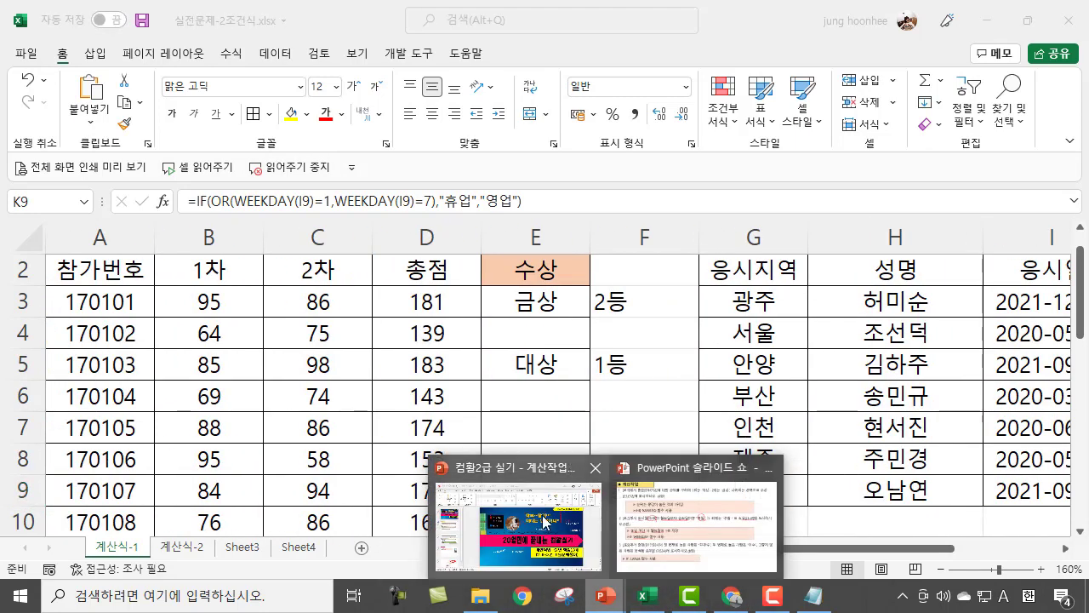
{"action": "left_click", "coordinate": [690, 524]}
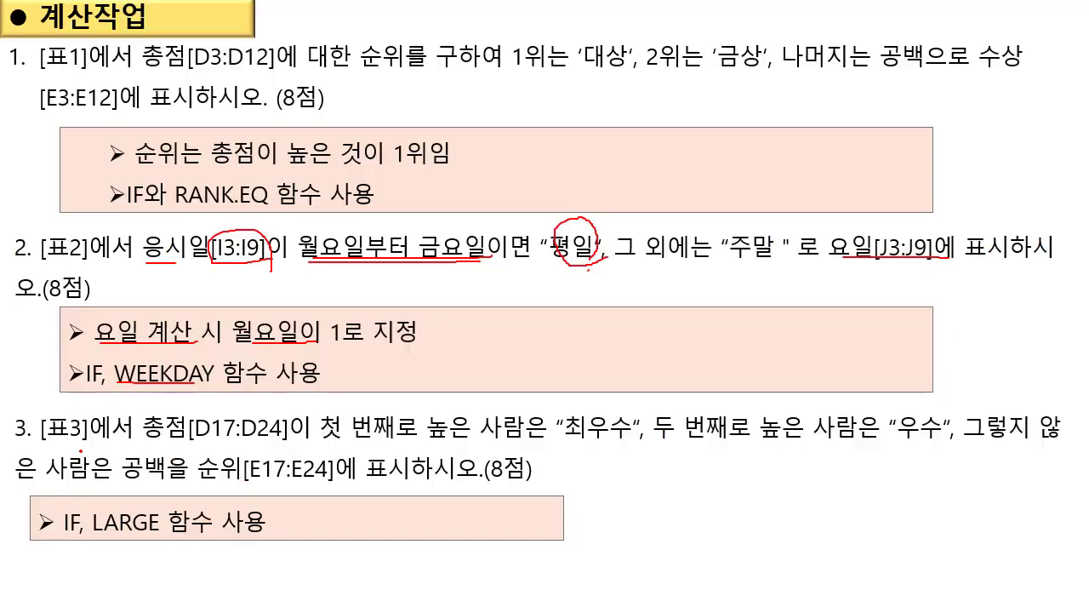
{"action": "left_click_drag", "start_coordinate": [55, 541], "coordinate": [181, 542]}
{"action": "left_click_drag", "start_coordinate": [139, 440], "coordinate": [270, 436]}
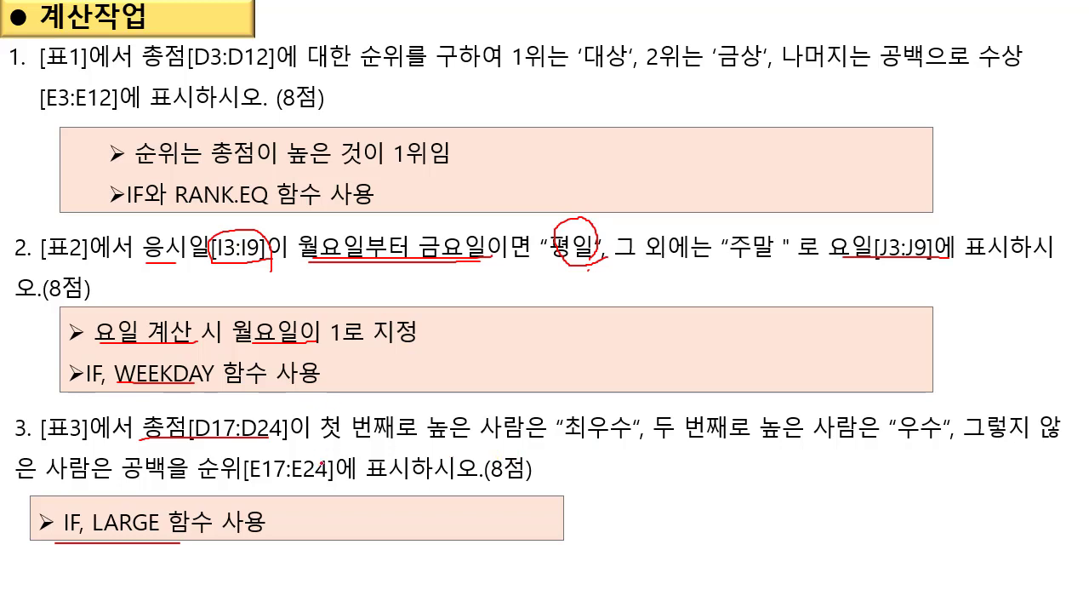
{"action": "left_click_drag", "start_coordinate": [329, 444], "coordinate": [508, 443]}
Show the taskbar over the slide show and return to [표3] on the Excel worksheet.
{"action": "right_click", "coordinate": [775, 504]}
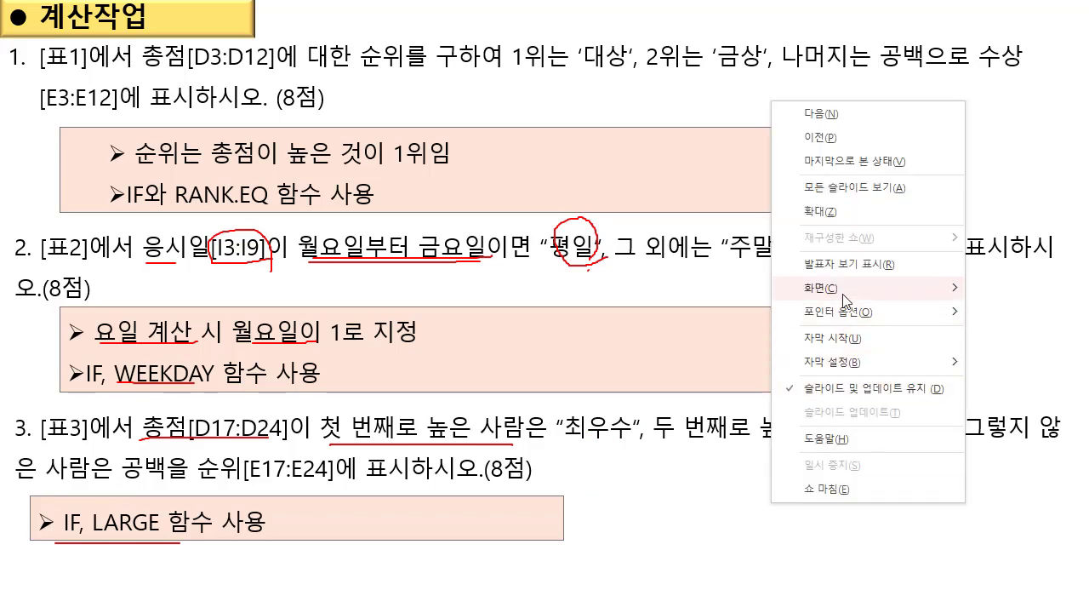
{"action": "mouse_move", "coordinate": [851, 288]}
{"action": "left_click", "coordinate": [717, 370]}
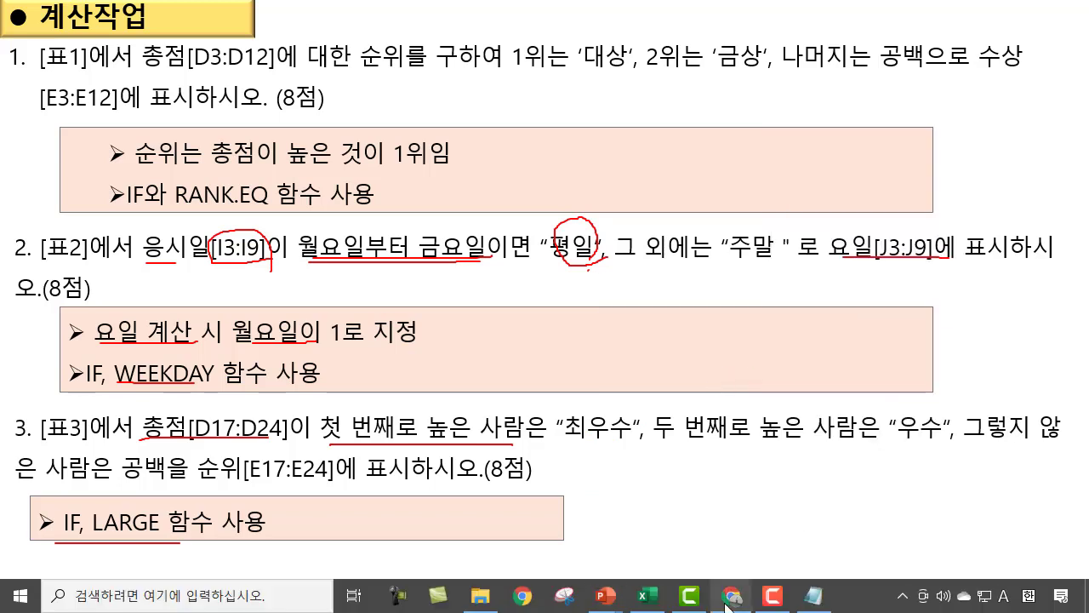
{"action": "left_click", "coordinate": [648, 596]}
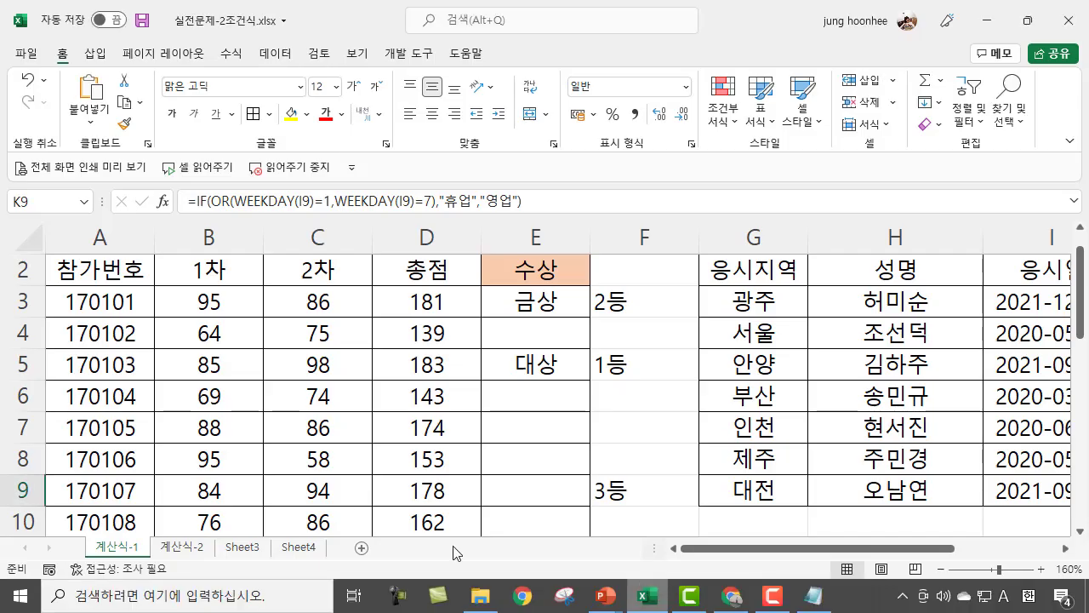
{"action": "scroll", "coordinate": [340, 407], "scroll_direction": "down", "scroll_amount": 5}
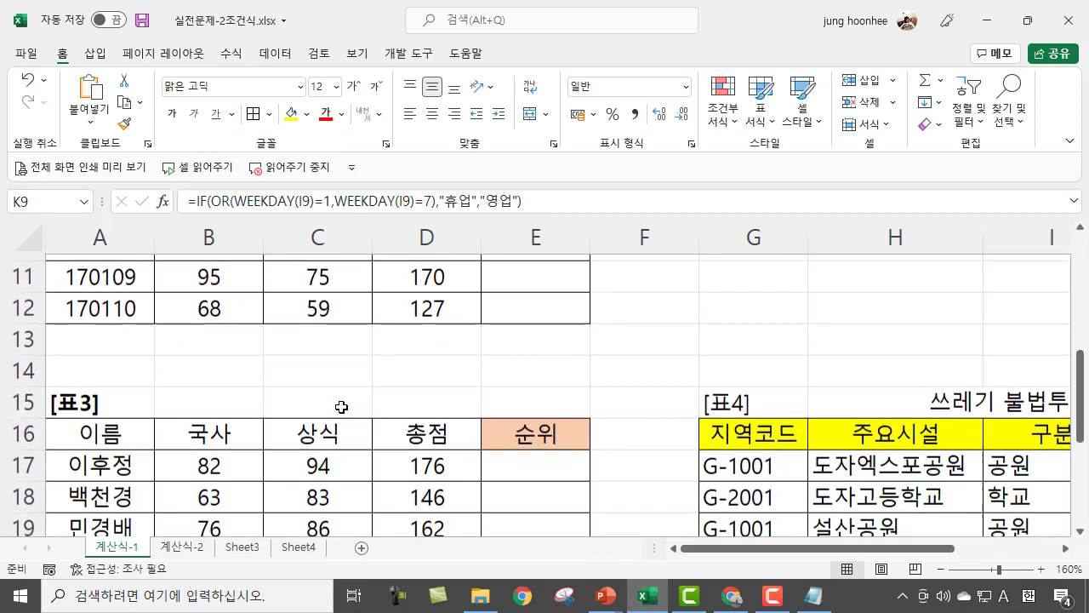
{"action": "scroll", "coordinate": [340, 407], "scroll_direction": "up", "scroll_amount": 1}
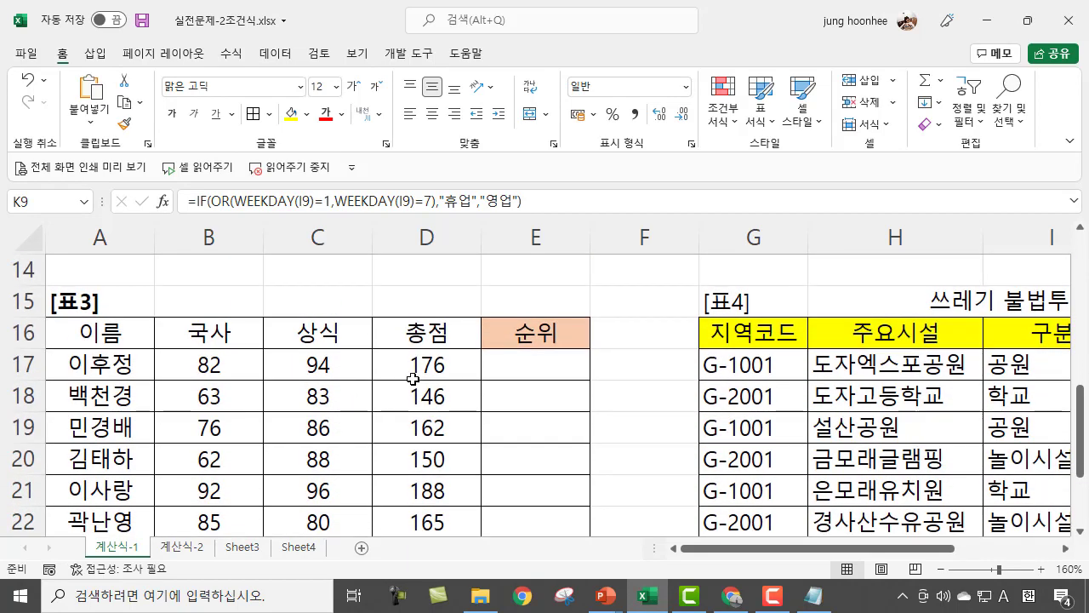
Try =LARGE(D17:D24,1) in E17 to find the highest 총점, and clear the trial formula from the cell.
{"action": "left_click", "coordinate": [425, 359]}
{"action": "left_click", "coordinate": [423, 399]}
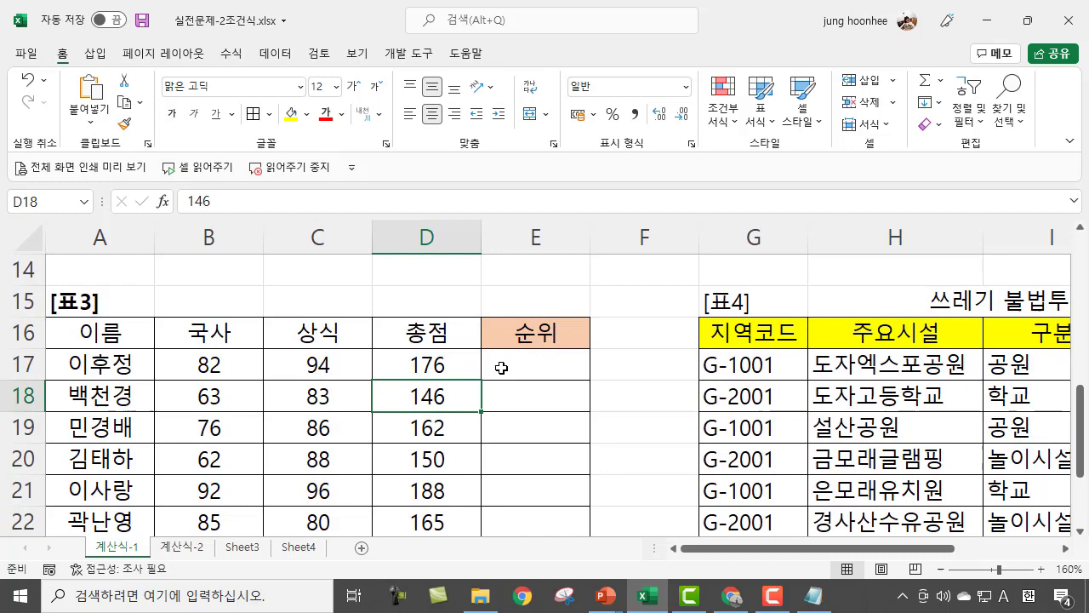
{"action": "left_click", "coordinate": [429, 357]}
{"action": "left_click", "coordinate": [428, 393]}
{"action": "left_click", "coordinate": [514, 365]}
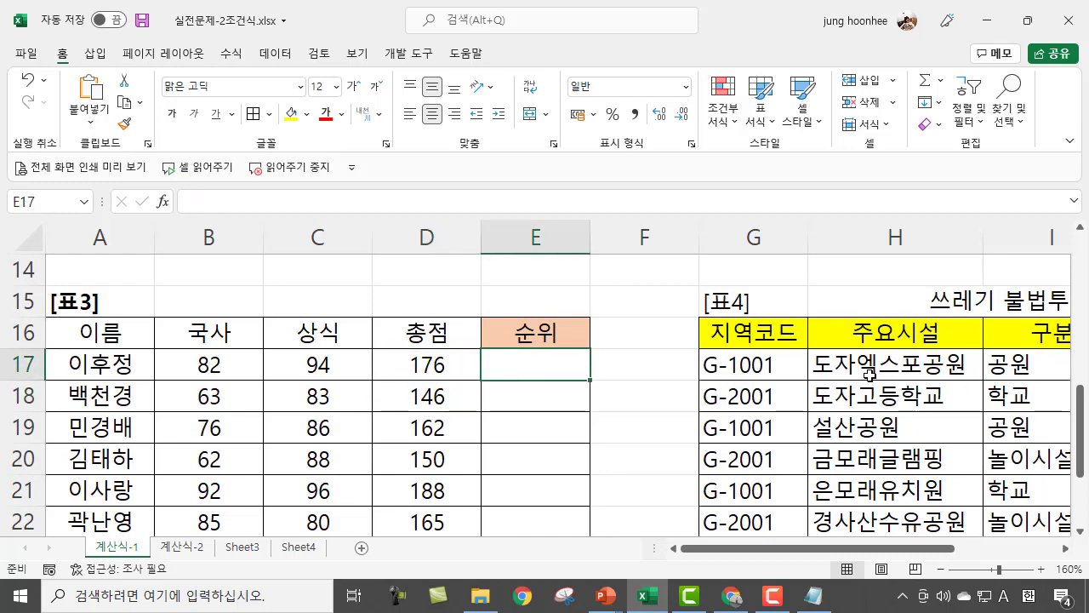
{"action": "type", "text": "=L"}
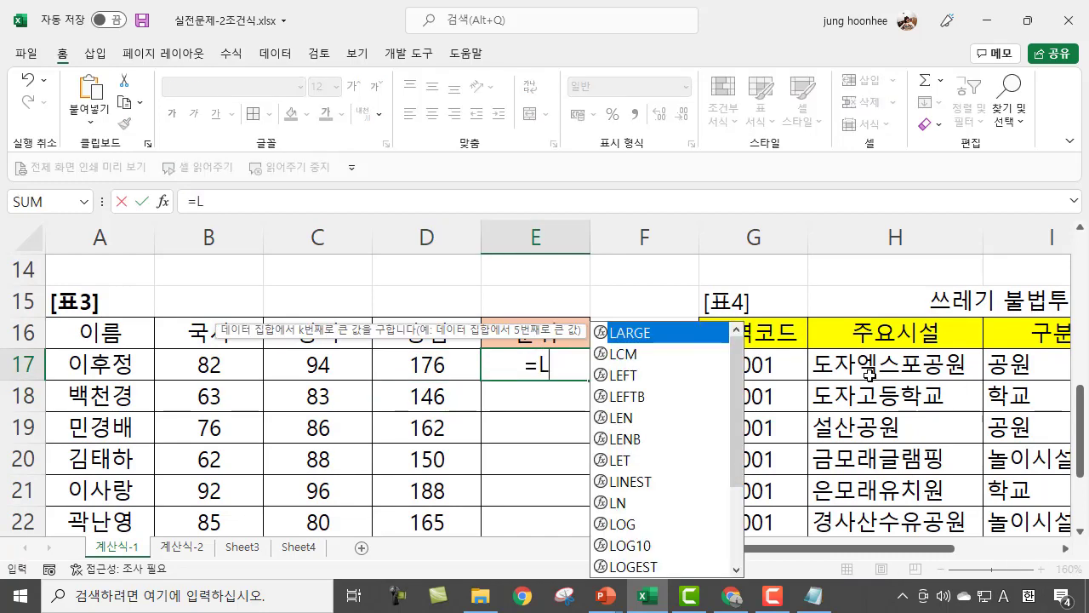
{"action": "type", "text": "ARGE("}
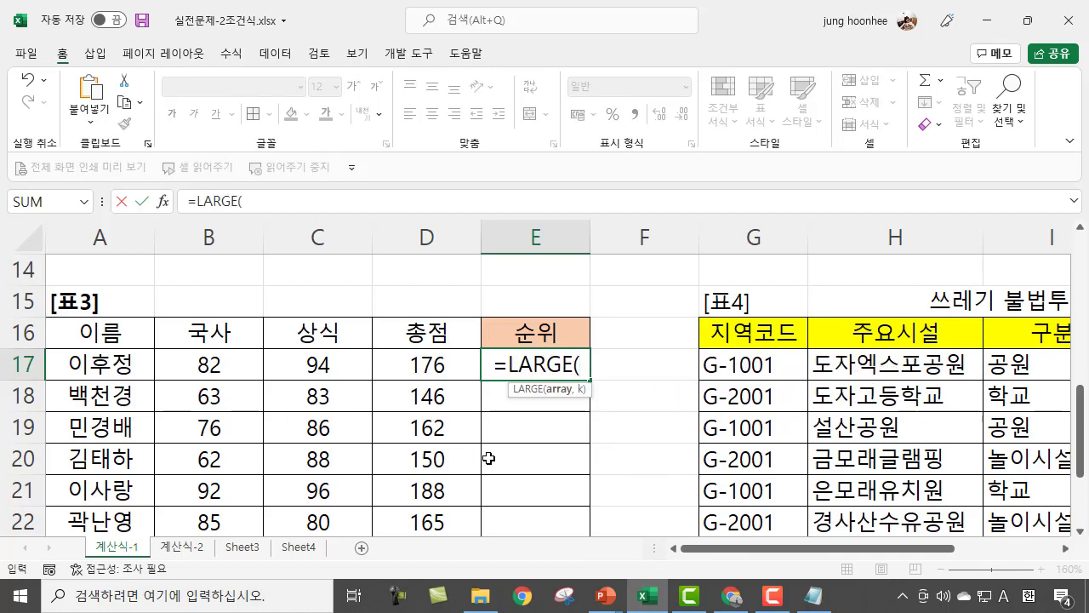
{"action": "left_click", "coordinate": [425, 362]}
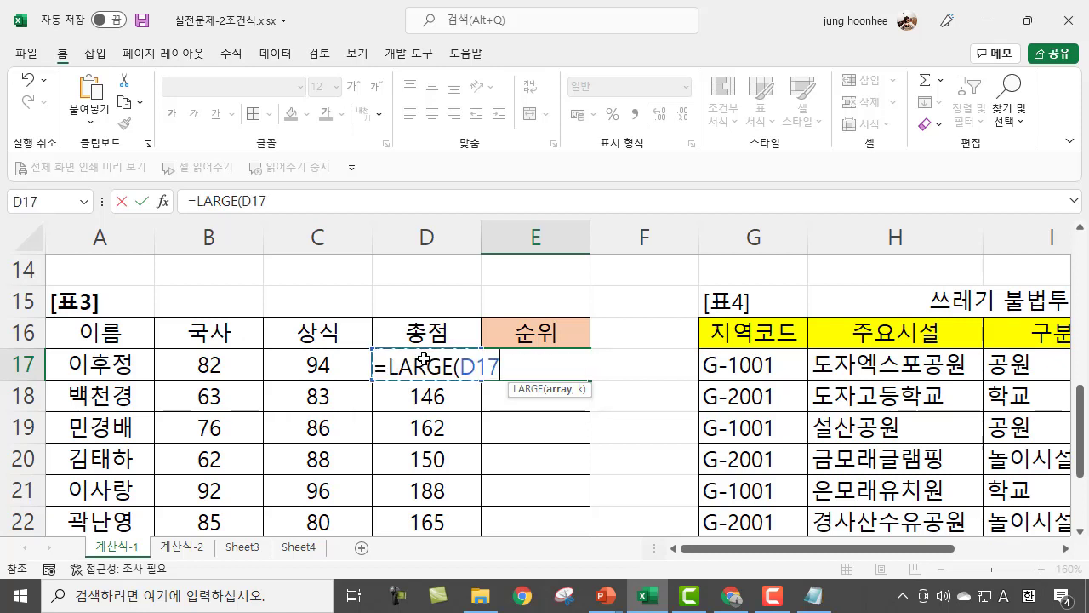
{"action": "left_click_drag", "start_coordinate": [425, 360], "coordinate": [471, 478]}
{"action": "scroll", "coordinate": [502, 485], "scroll_direction": "up", "scroll_amount": 2}
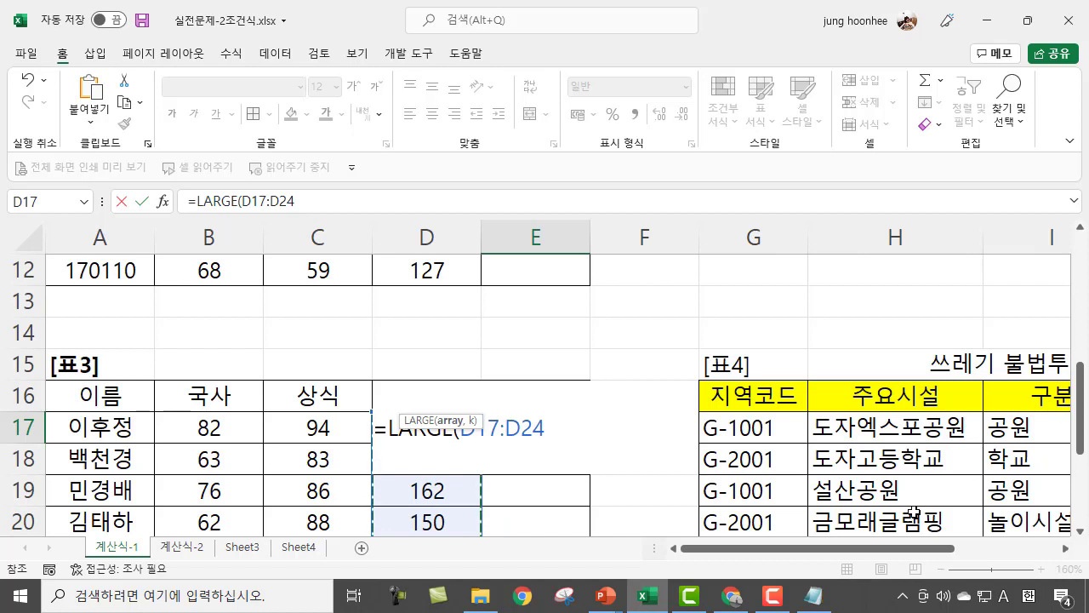
{"action": "type", "text": ",1"}
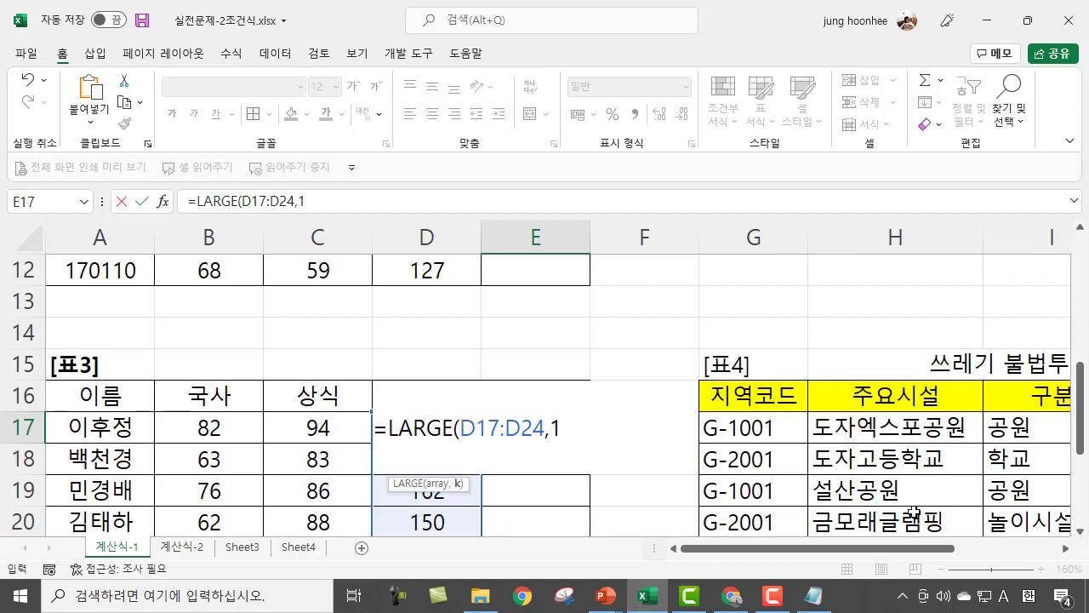
{"action": "type", "text": ")"}
{"action": "key", "text": "Return"}
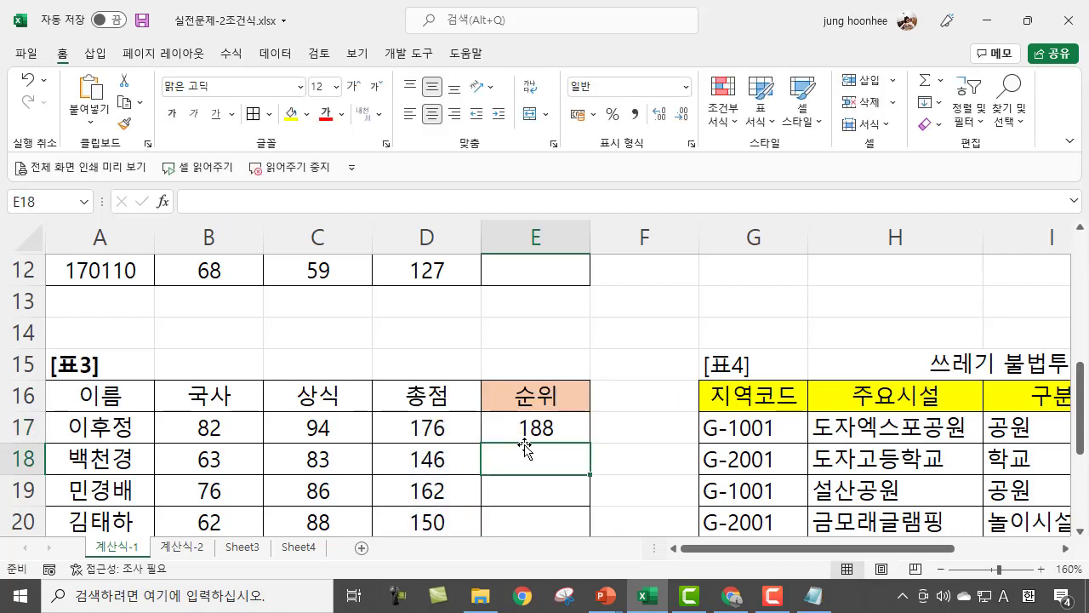
{"action": "left_click", "coordinate": [546, 429]}
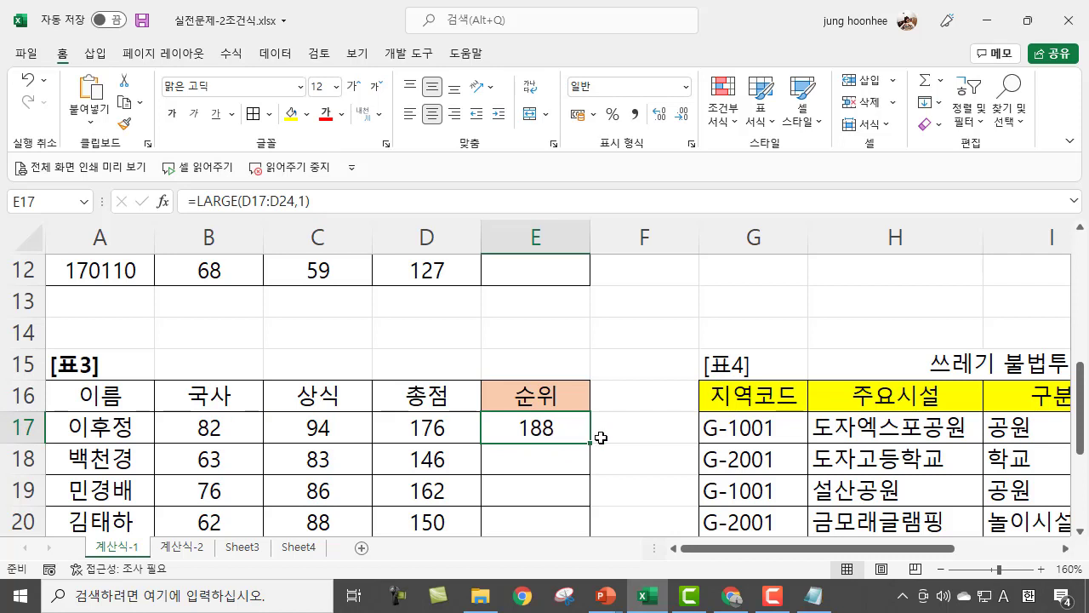
{"action": "key", "text": "Delete"}
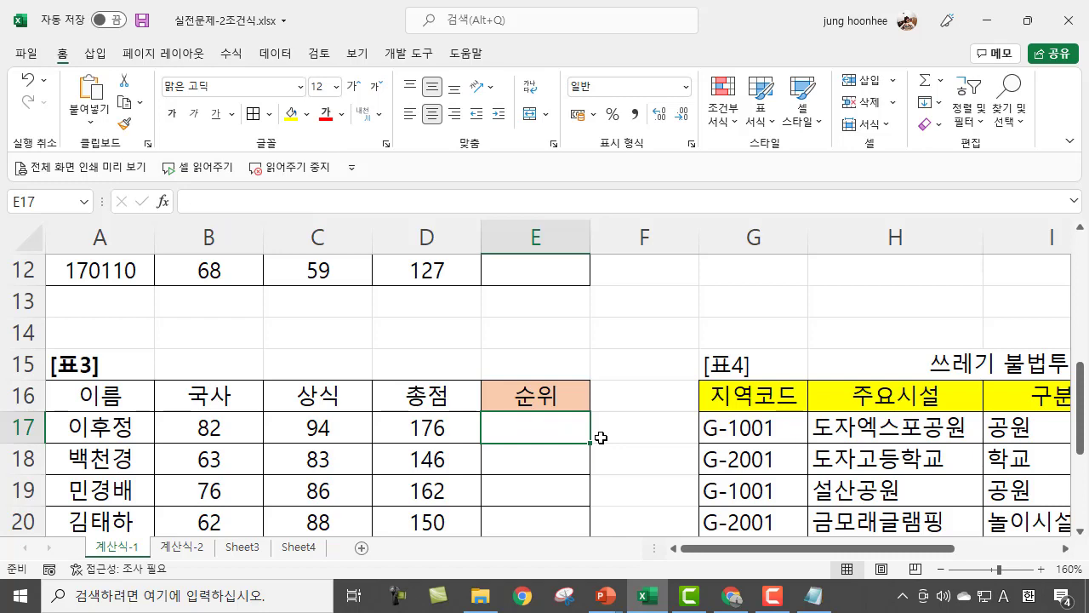
Switch to the PowerPoint slide show to reread the 최우수 and 우수 conditions in problem 3.
{"action": "left_click", "coordinate": [605, 599]}
{"action": "left_click", "coordinate": [703, 506]}
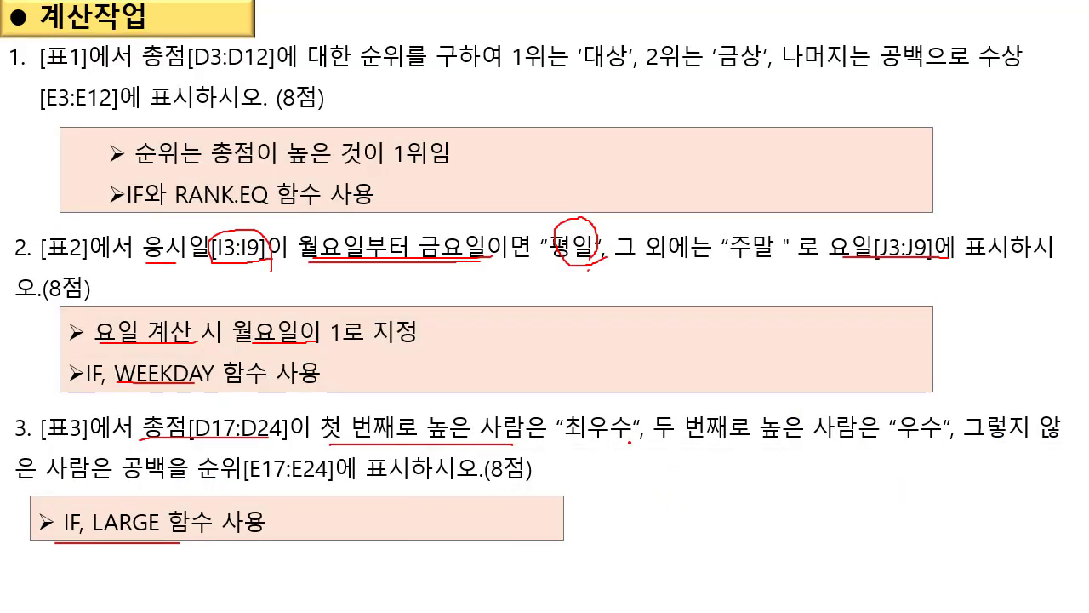
Mark up question 3 on the slide: circle 최우수 and 우수, and underline the second-highest condition, the blank case and range E17:E24.
{"action": "mouse_move", "coordinate": [629, 443]}
{"action": "left_mouse_down"}
{"action": "mouse_move", "coordinate": [560, 447]}
{"action": "mouse_move", "coordinate": [634, 401]}
{"action": "mouse_move", "coordinate": [636, 454]}
{"action": "left_mouse_up"}
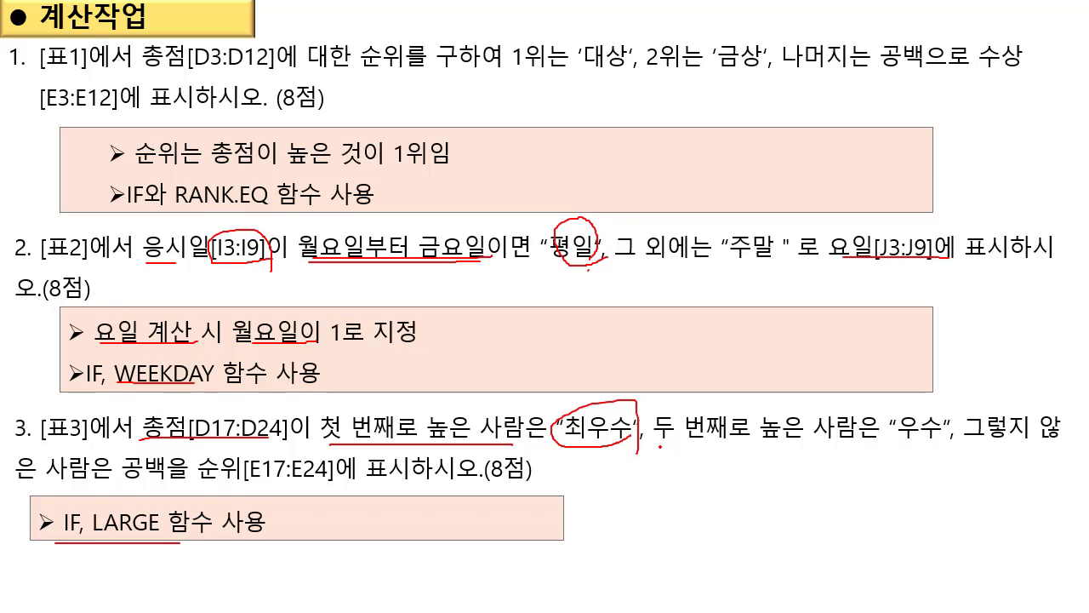
{"action": "mouse_move", "coordinate": [659, 443]}
{"action": "left_mouse_down"}
{"action": "mouse_move", "coordinate": [890, 442]}
{"action": "mouse_move", "coordinate": [907, 392]}
{"action": "mouse_move", "coordinate": [924, 442]}
{"action": "left_mouse_up"}
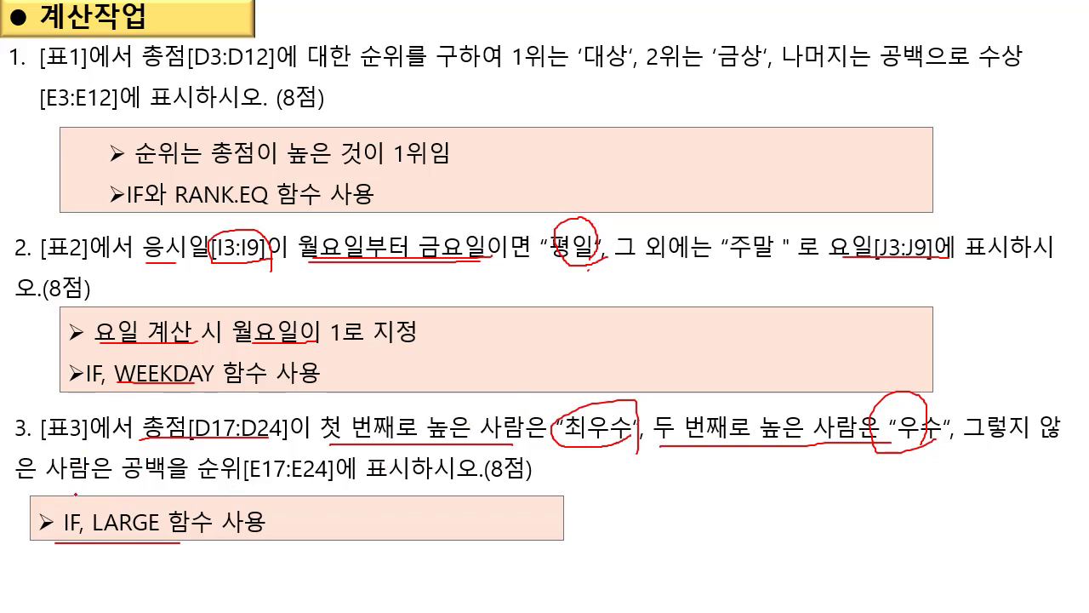
{"action": "left_click_drag", "start_coordinate": [79, 487], "coordinate": [364, 487]}
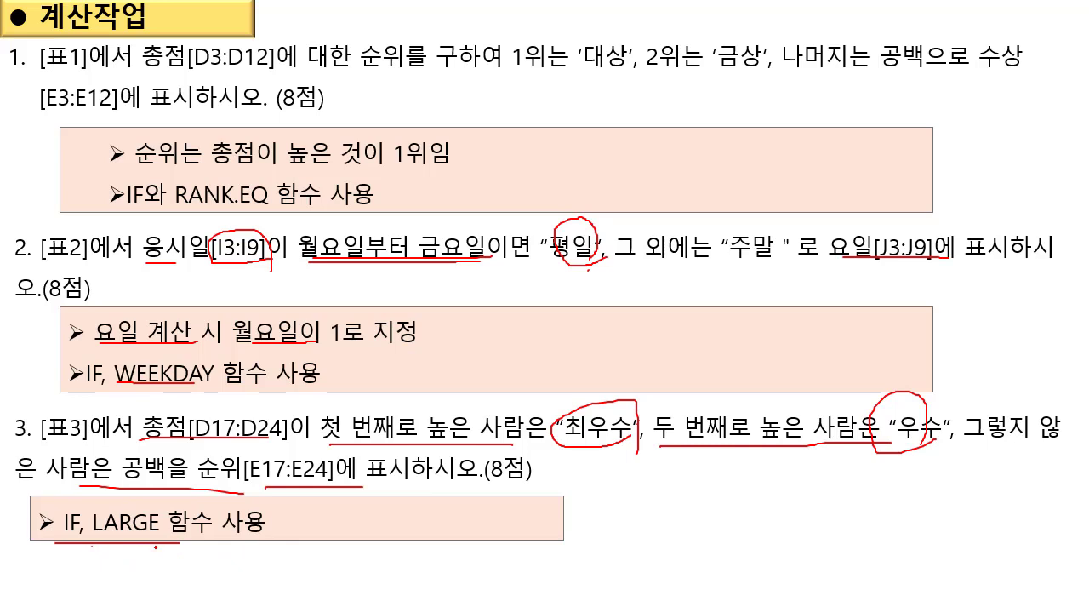
Show the taskbar over the slide show, switch to the Notepad notes and move that window fully into view.
{"action": "right_click", "coordinate": [514, 393]}
{"action": "mouse_move", "coordinate": [612, 360]}
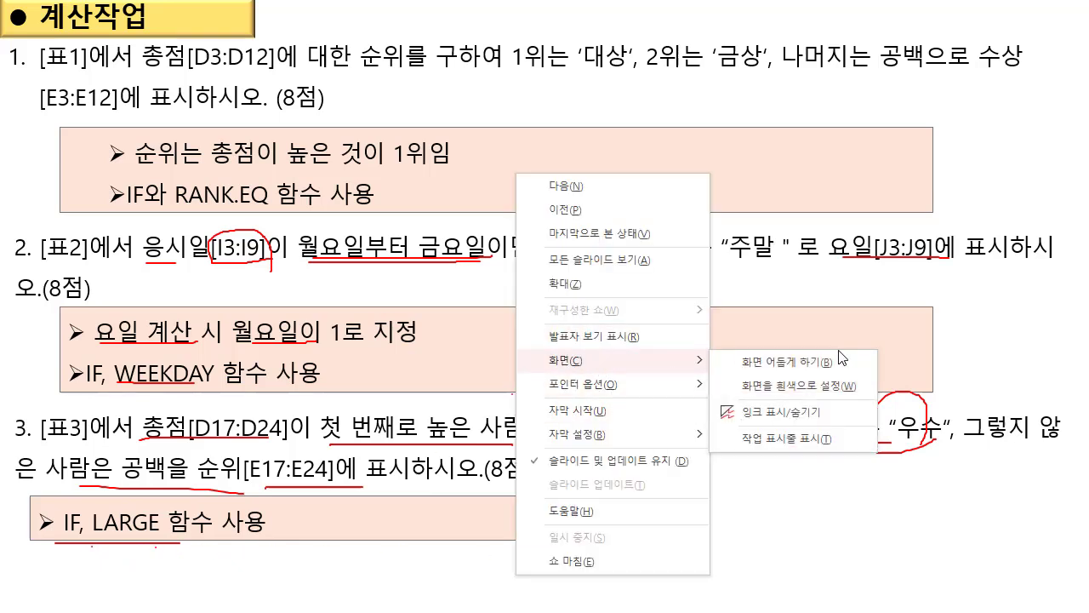
{"action": "left_click", "coordinate": [800, 437]}
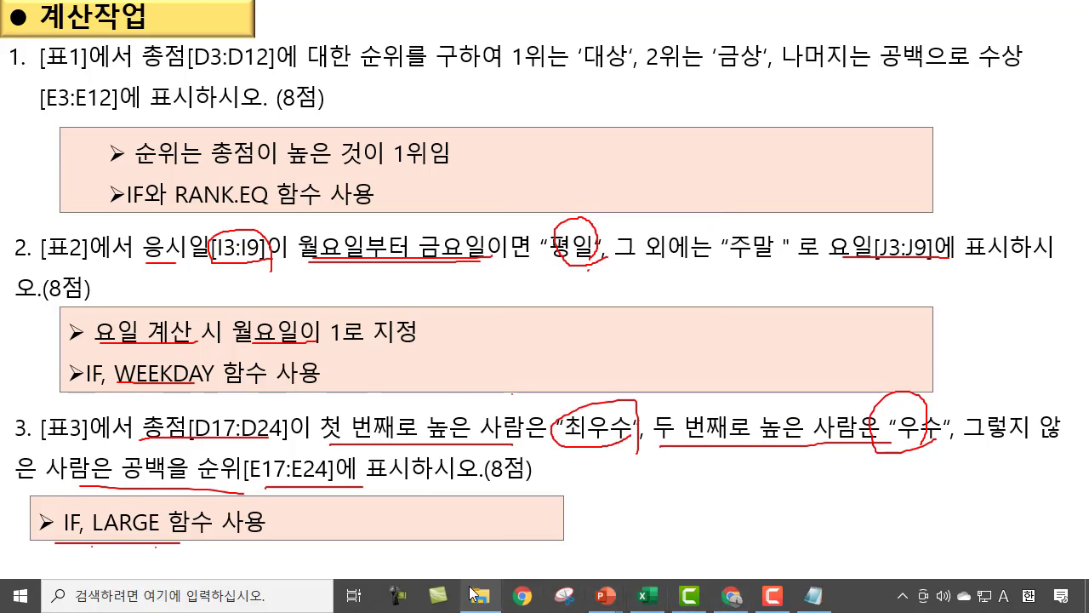
{"action": "left_click", "coordinate": [813, 596]}
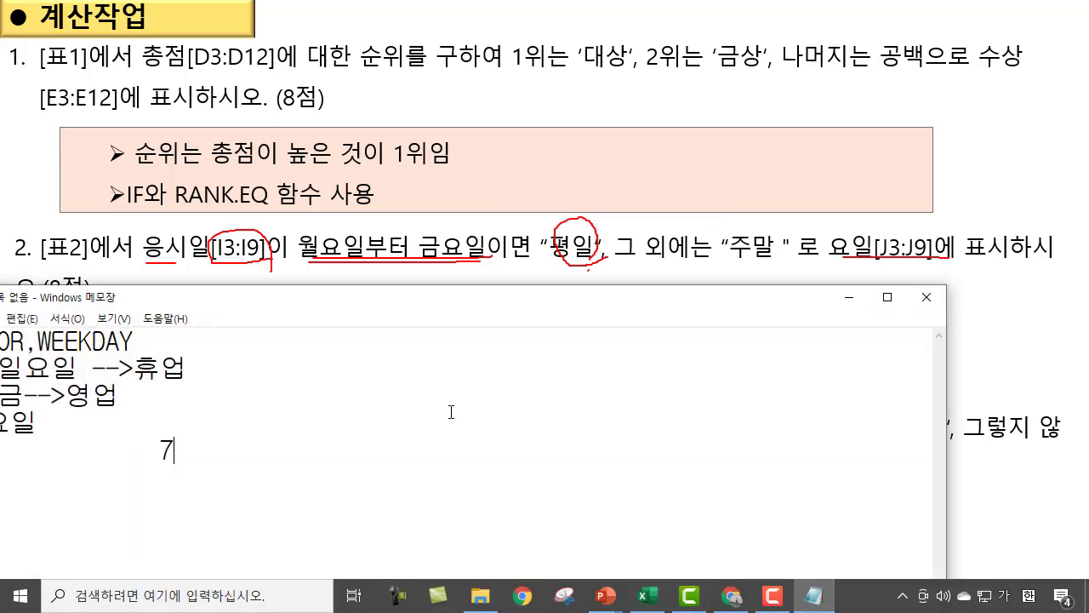
{"action": "left_click_drag", "start_coordinate": [434, 300], "coordinate": [753, 241]}
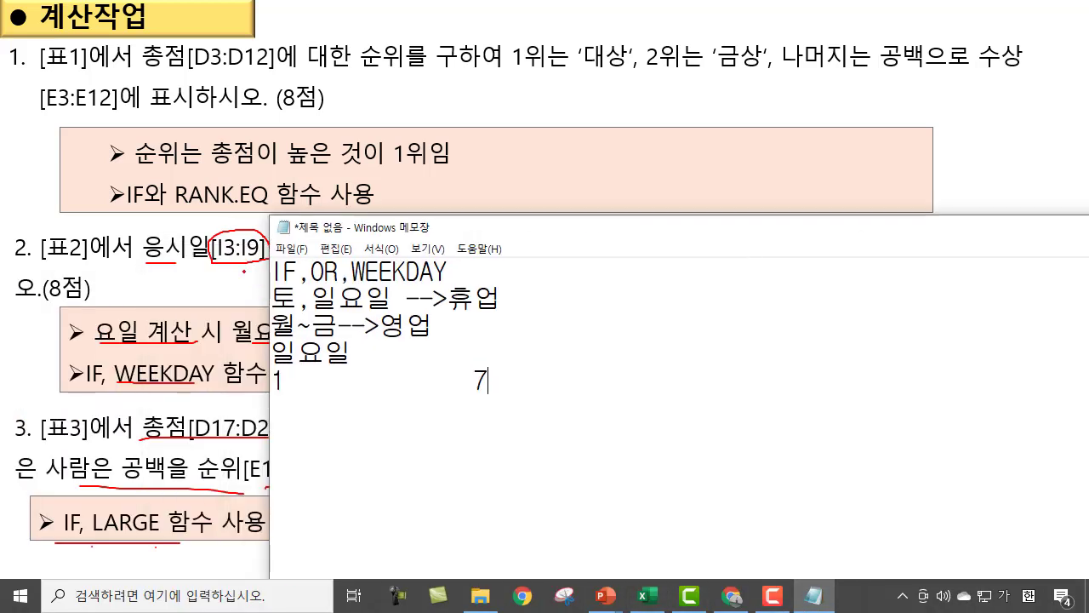
Replace all the old notes with the start of a formula, =LARGE(.
{"action": "left_click_drag", "start_coordinate": [272, 271], "coordinate": [639, 451]}
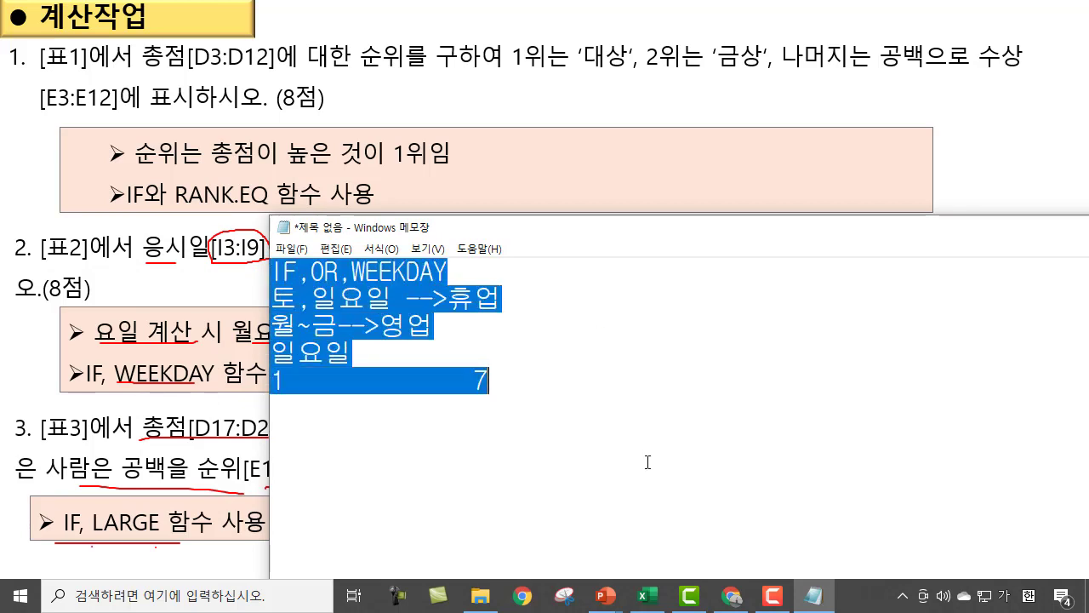
{"action": "type", "text": "="}
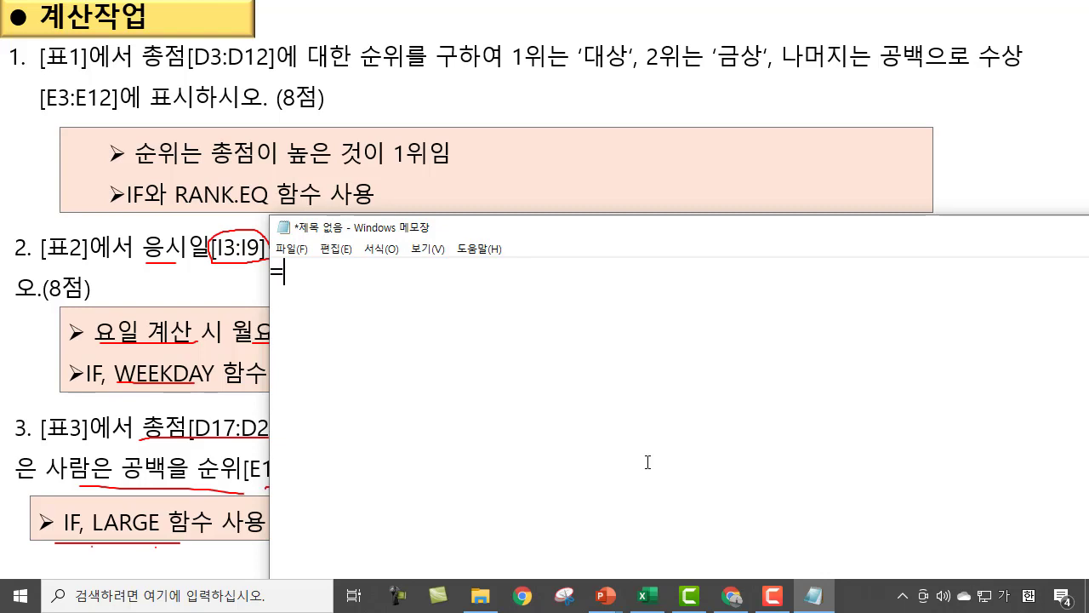
{"action": "type", "text": "ㄴ"}
{"action": "key", "text": "Hangul"}
{"action": "key", "text": "BackSpace"}
{"action": "type", "text": "LARGE("}
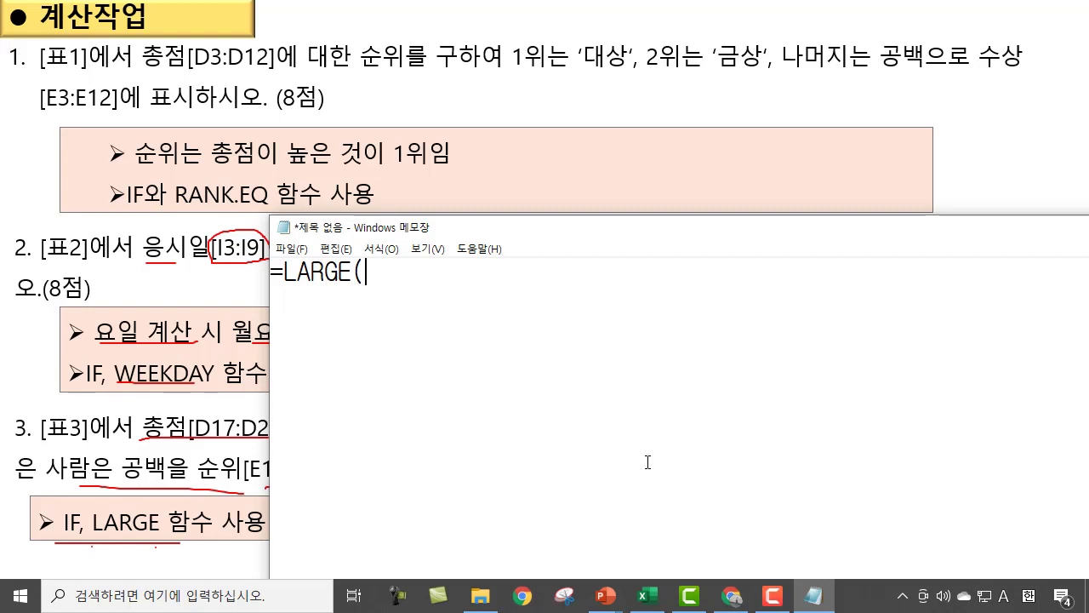
Complete the LARGE function with range D17:D24 and rank 1.
{"action": "type", "text": "C"}
{"action": "key", "text": "BackSpace"}
{"action": "type", "text": "D"}
{"action": "left_click_drag", "start_coordinate": [548, 228], "coordinate": [643, 244]}
{"action": "type", "text": "1"}
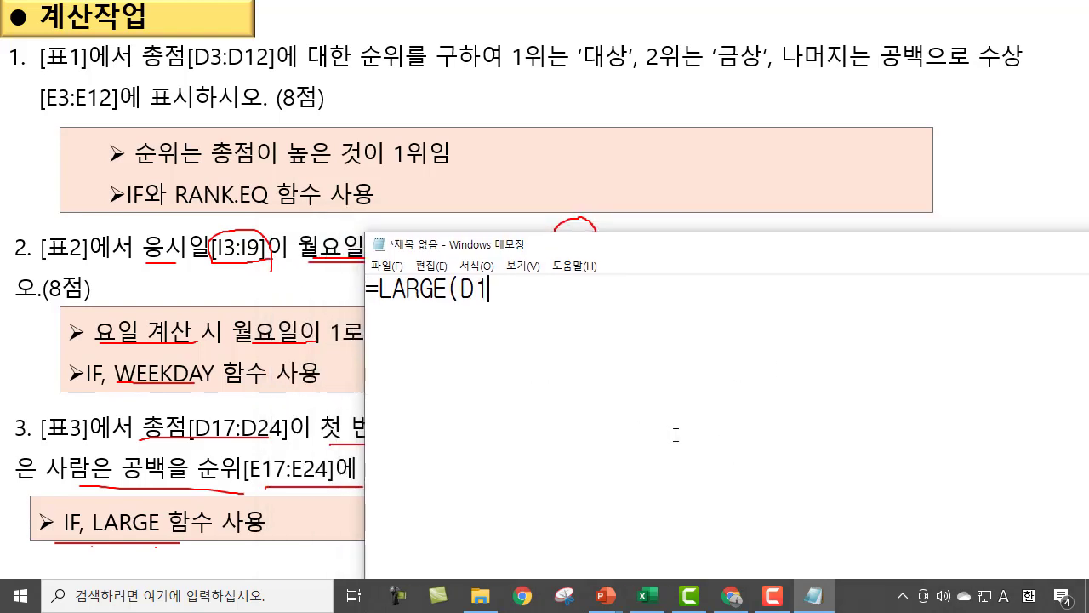
{"action": "type", "text": "7:D24,"}
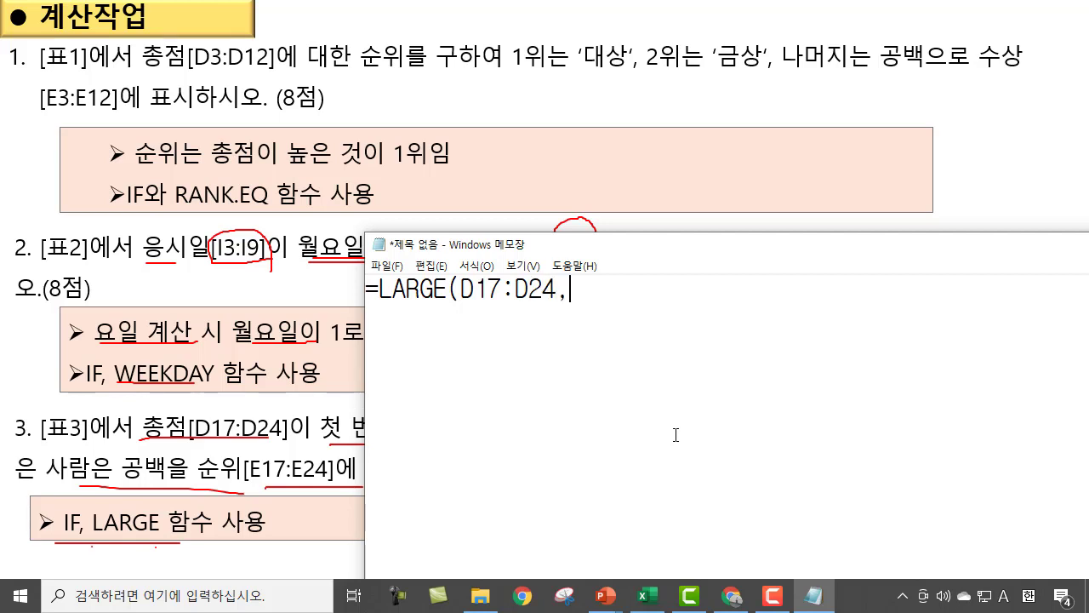
{"action": "type", "text": "1)"}
Insert IF(내 총점= before LARGE so that the function becomes the IF condition.
{"action": "left_click", "coordinate": [379, 290]}
{"action": "type", "text": "IF"}
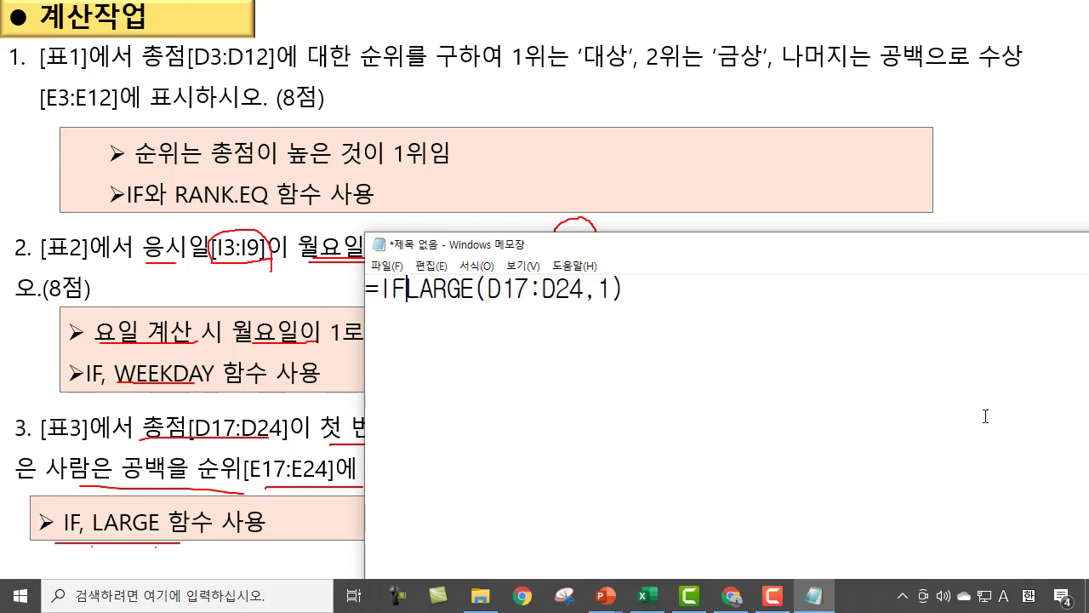
{"action": "type", "text": "("}
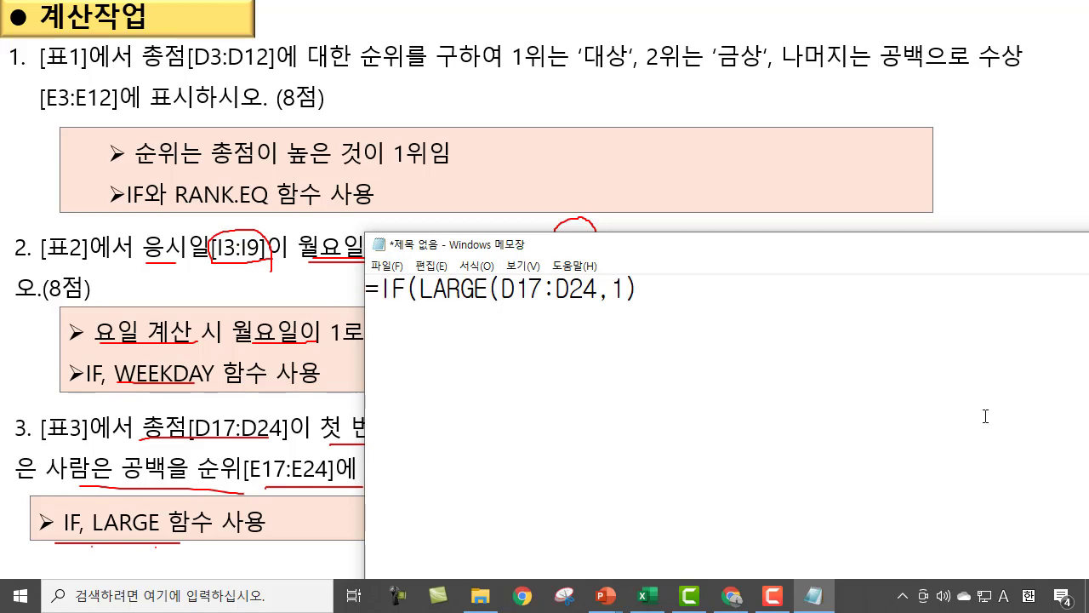
{"action": "type", "text": "SO"}
{"action": "key", "text": "BackSpace"}
{"action": "key", "text": "BackSpace"}
{"action": "key", "text": "BackSpace"}
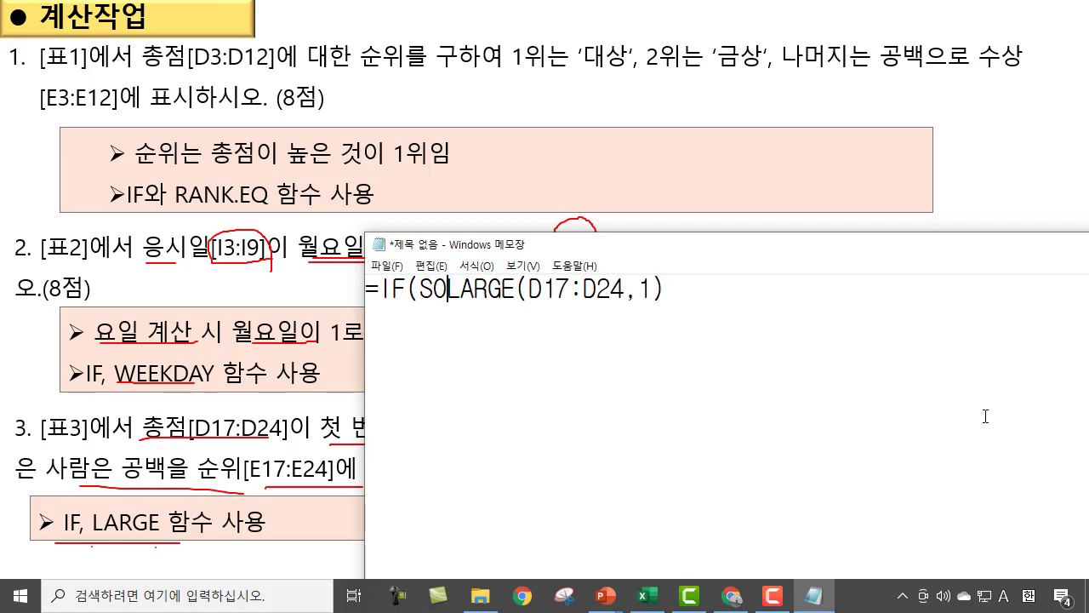
{"action": "type", "text": "내 총저"}
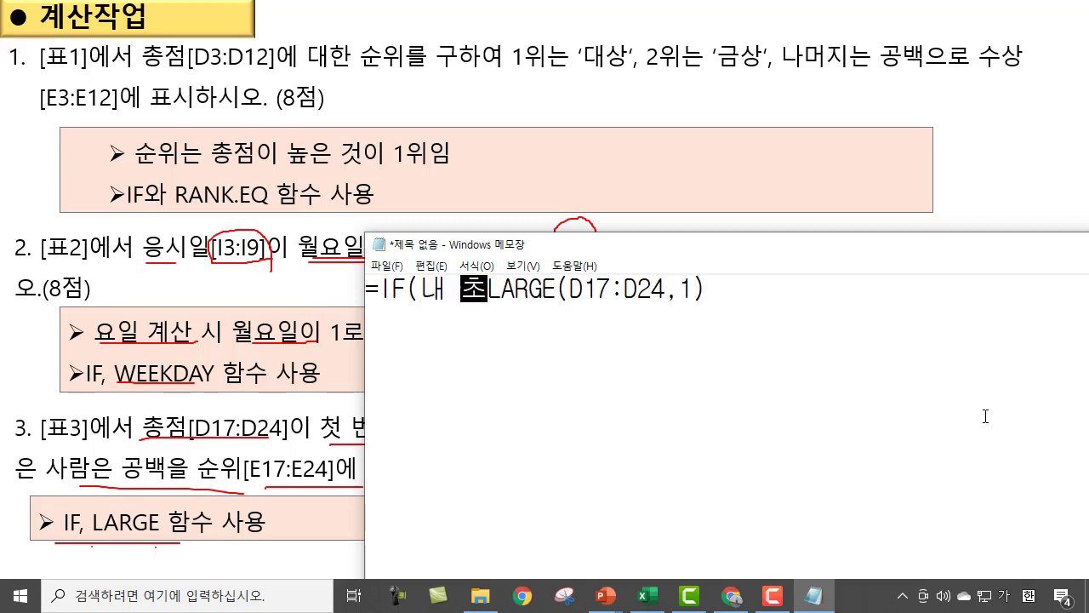
{"action": "type", "text": "ㅁ"}
{"action": "type", "text": "="}
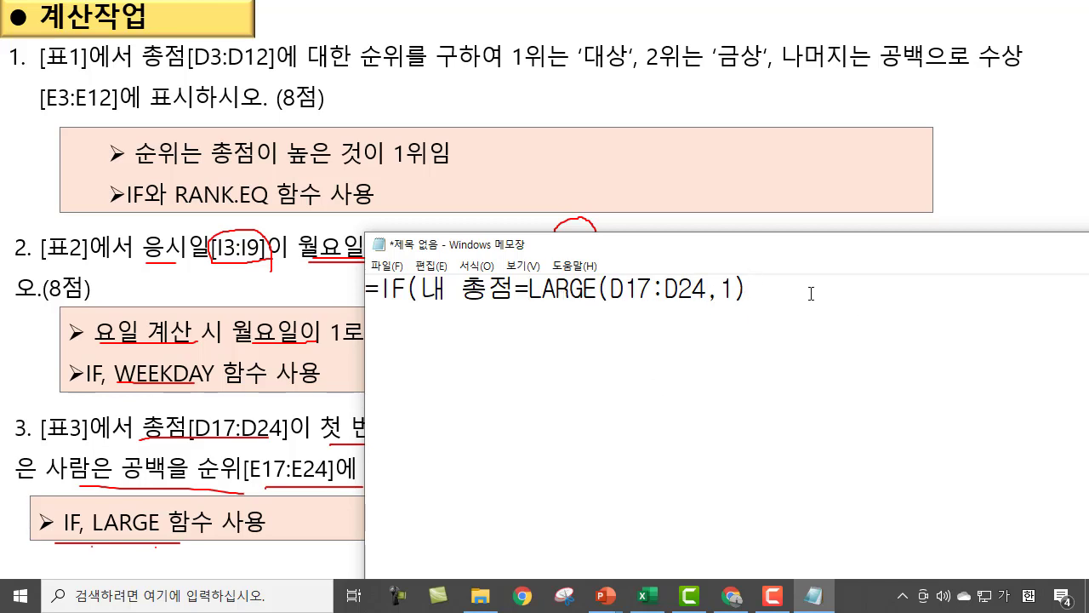
Add "최우수" as the value the IF returns when its condition is true.
{"action": "left_click", "coordinate": [756, 298]}
{"action": "left_click_drag", "start_coordinate": [703, 254], "coordinate": [593, 259]}
{"action": "type", "text": "\""}
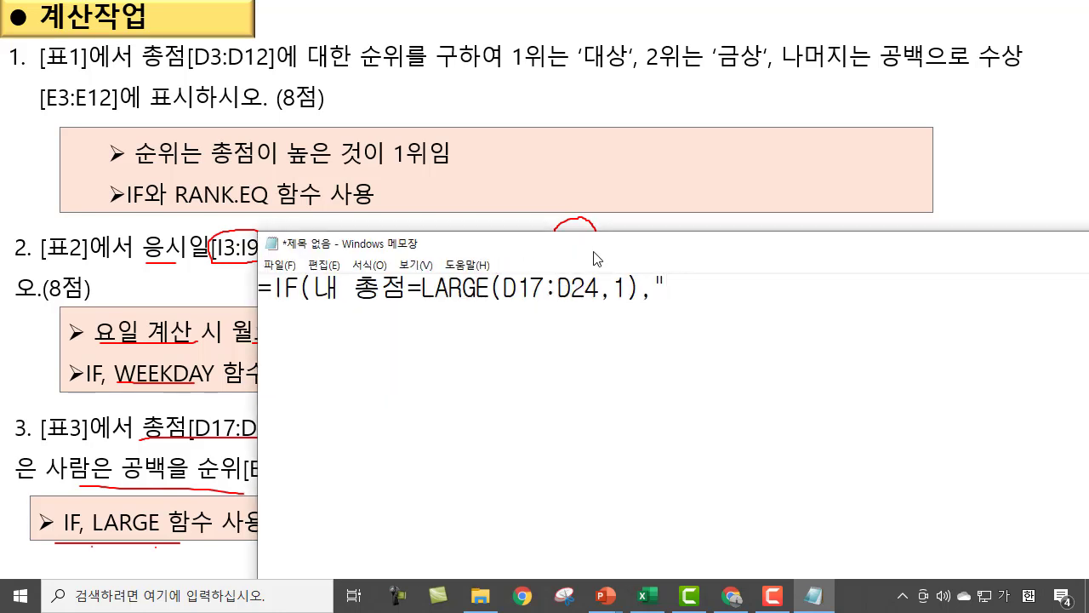
{"action": "key", "text": "Hangul"}
{"action": "type", "text": "CHL"}
{"action": "key", "text": "BackSpace"}
{"action": "key", "text": "BackSpace"}
{"action": "key", "text": "BackSpace"}
{"action": "key", "text": "Hangul"}
{"action": "type", "text": "최우수"}
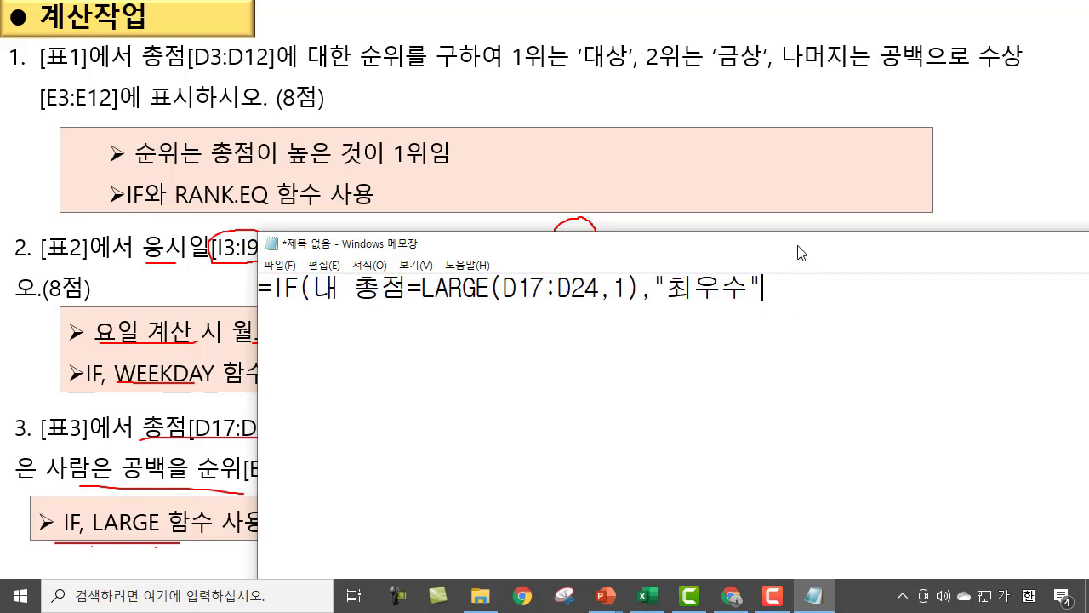
Add a nested IF after "최우수", opening its condition with 내 총점=.
{"action": "left_click_drag", "start_coordinate": [800, 252], "coordinate": [846, 220]}
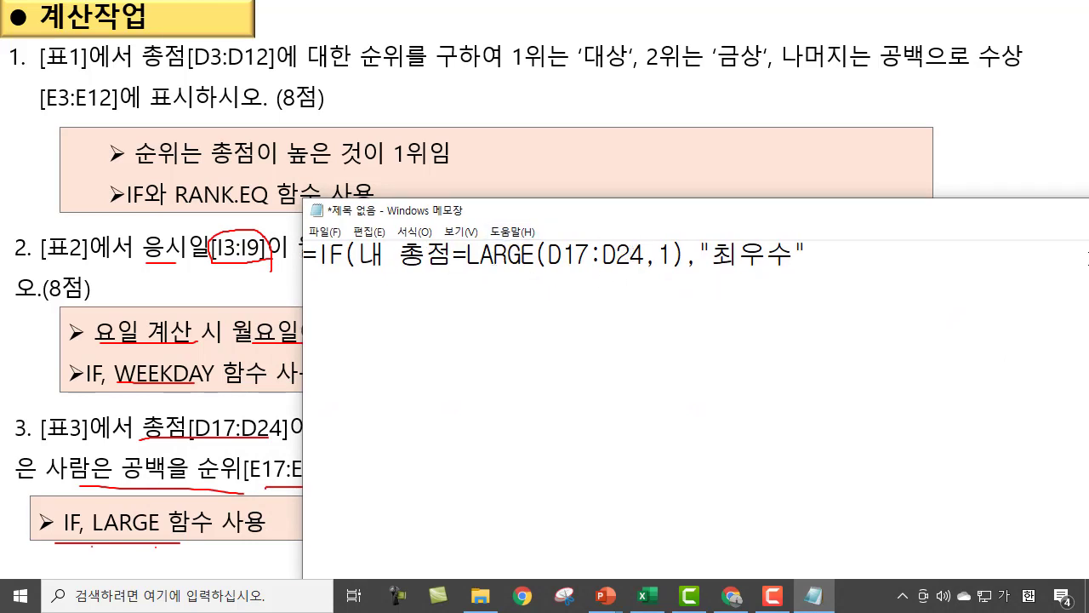
{"action": "type", "text": "ㅑ"}
{"action": "key", "text": "BackSpace"}
{"action": "key", "text": "Hangul"}
{"action": "type", "text": "IF(s"}
{"action": "key", "text": "BackSpace"}
{"action": "key", "text": "Hangul"}
{"action": "type", "text": "내 총점="}
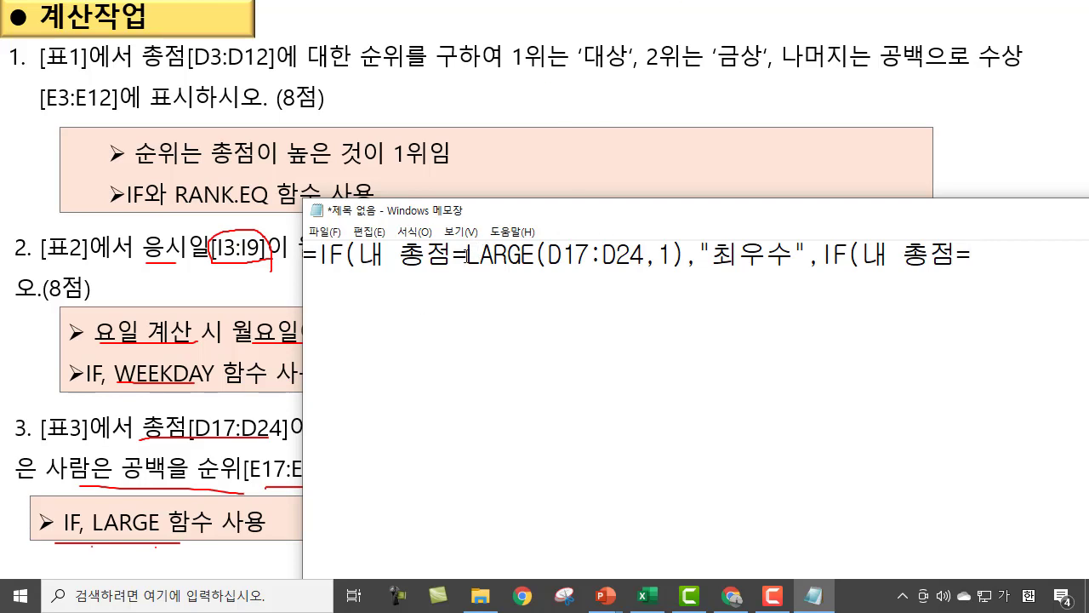
Copy LARGE(D17:D24,1) into the nested IF's condition and change the copy's rank to 2.
{"action": "left_click_drag", "start_coordinate": [467, 254], "coordinate": [685, 256]}
{"action": "key", "text": "ctrl+c"}
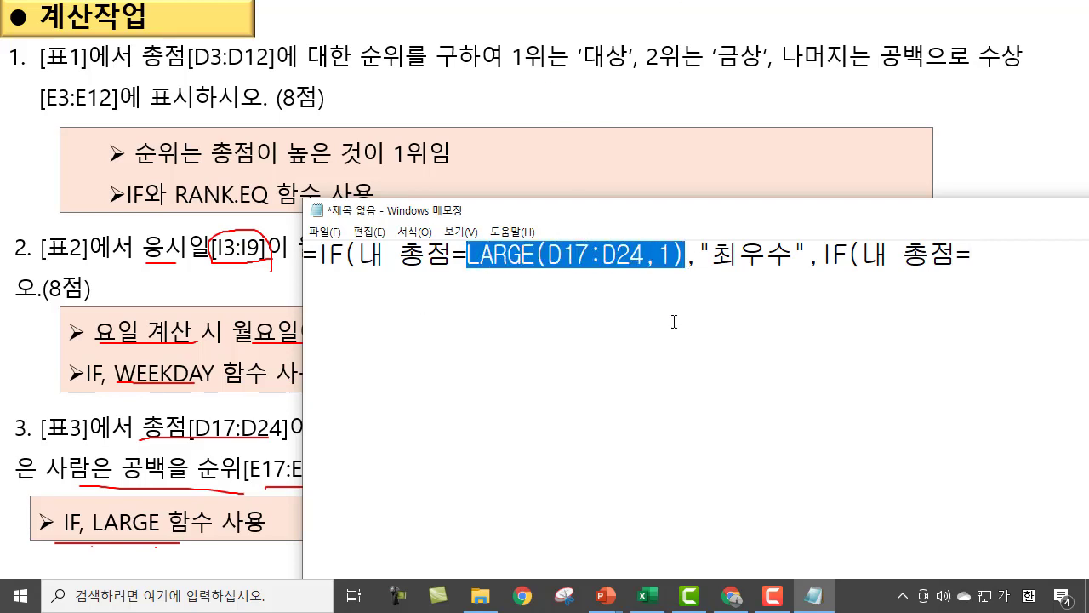
{"action": "left_click", "coordinate": [1011, 253]}
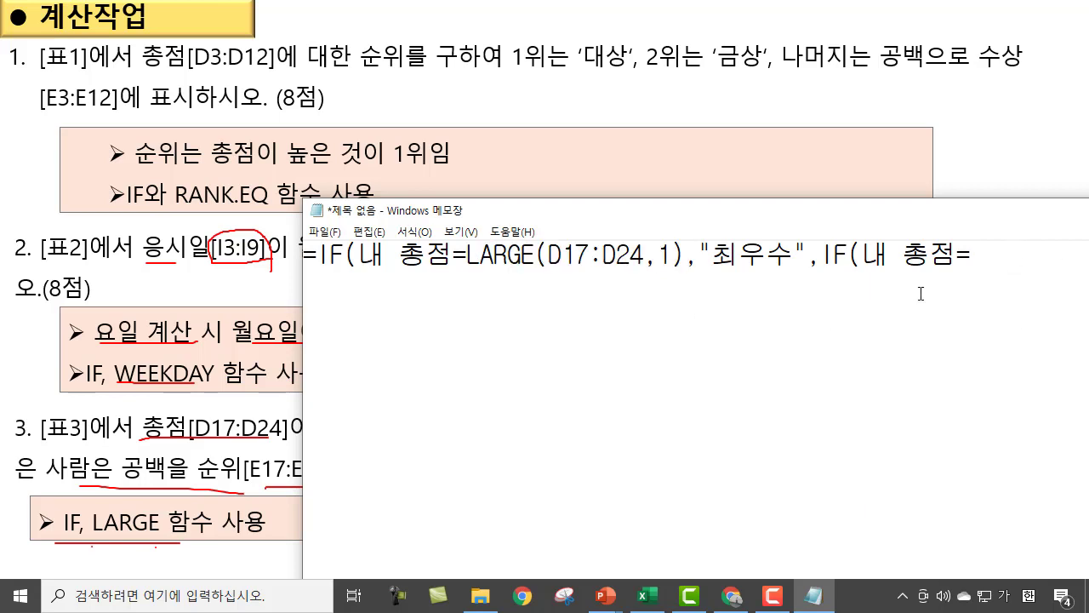
{"action": "key", "text": "ctrl+v"}
{"action": "left_click_drag", "start_coordinate": [928, 217], "coordinate": [638, 220]}
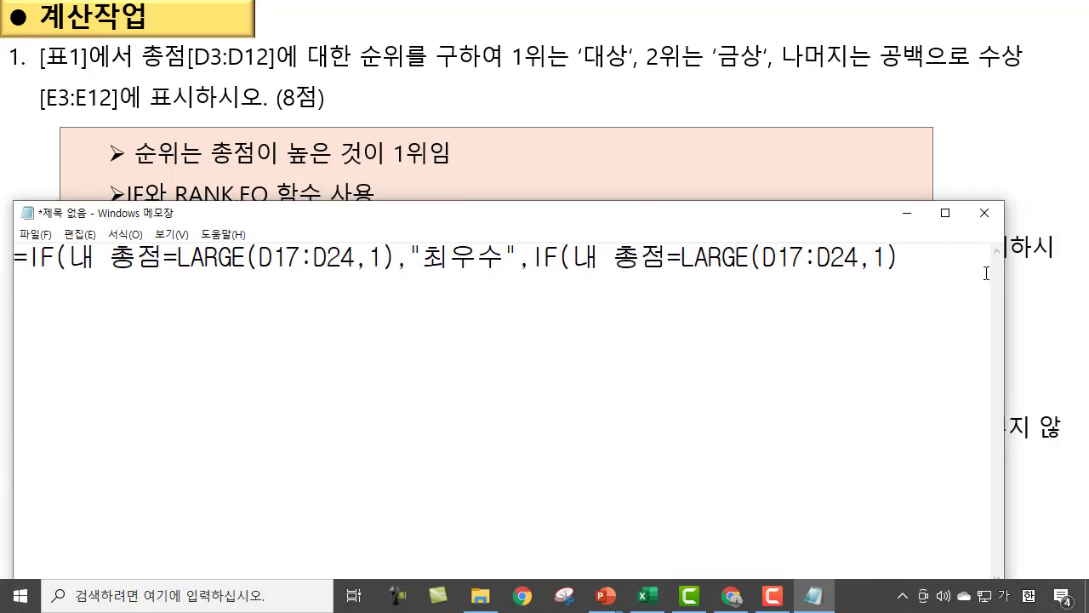
{"action": "mouse_move", "coordinate": [803, 223]}
{"action": "left_mouse_down"}
{"action": "mouse_move", "coordinate": [804, 542]}
{"action": "mouse_move", "coordinate": [799, 222]}
{"action": "left_mouse_up"}
{"action": "left_click", "coordinate": [881, 255]}
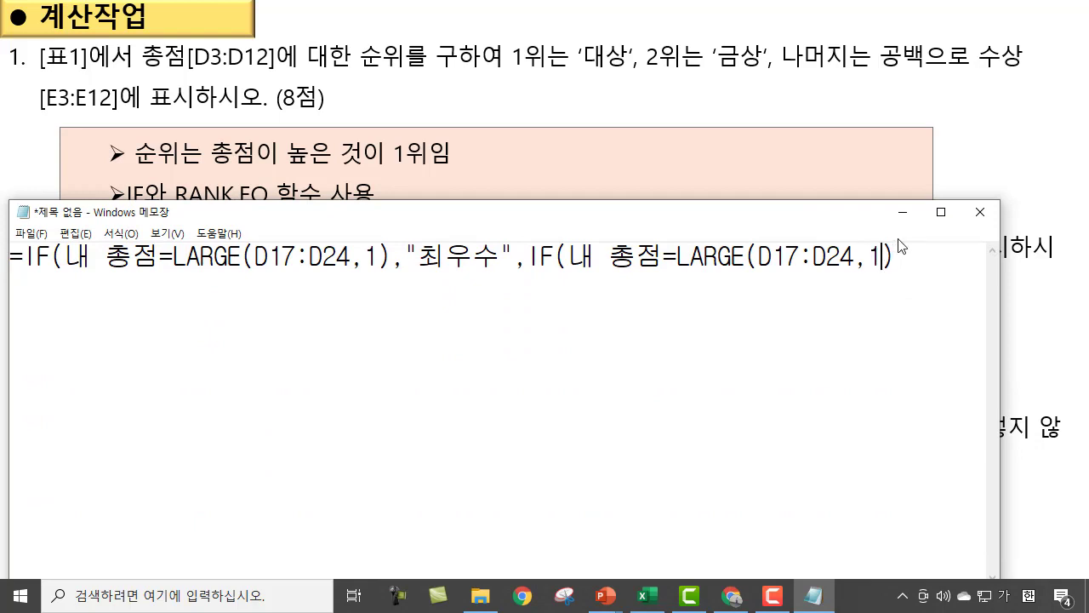
{"action": "key", "text": "BackSpace"}
{"action": "type", "text": "2"}
Finish the nested IF with "우수" as the true value and "" otherwise, closing both IF functions.
{"action": "type", "text": ","}
{"action": "type", "text": "\"우수\""}
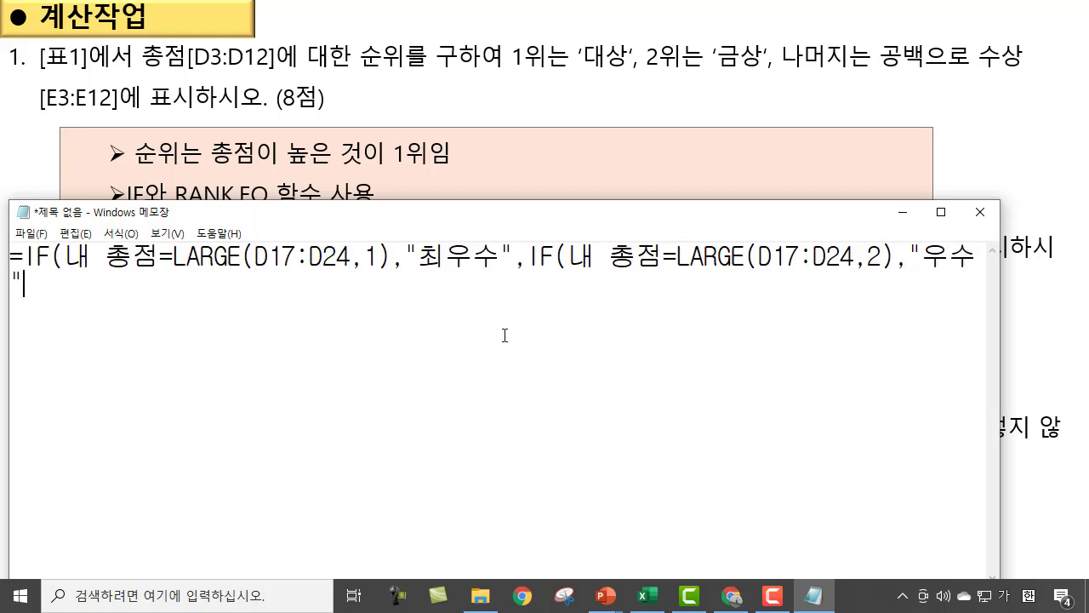
{"action": "type", "text": ",\"\""}
{"action": "type", "text": "))"}
{"action": "left_click_drag", "start_coordinate": [11, 255], "coordinate": [122, 301]}
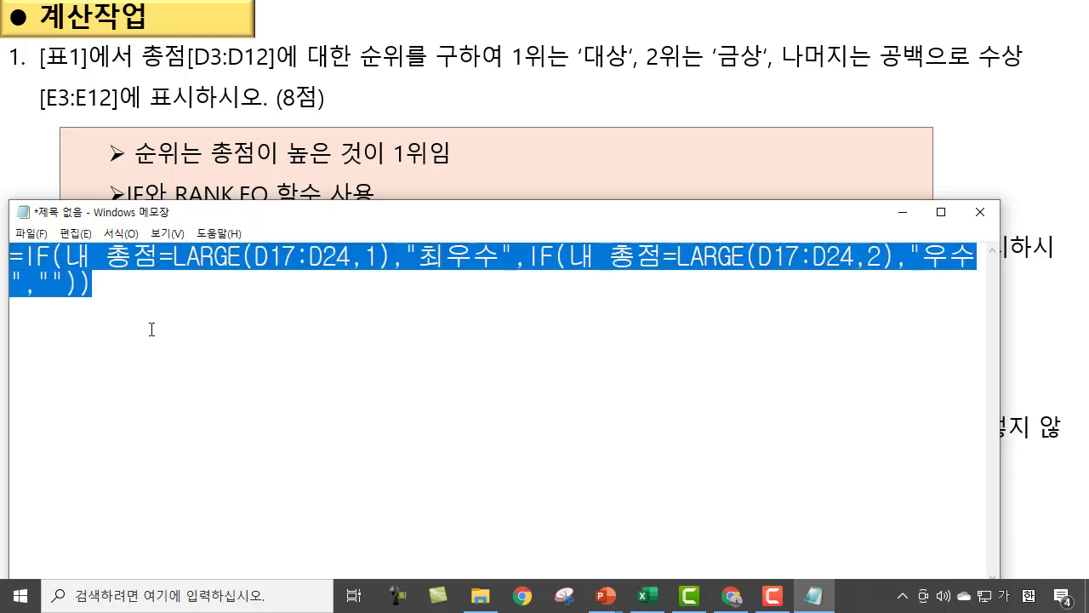
{"action": "left_click_drag", "start_coordinate": [366, 223], "coordinate": [460, 312]}
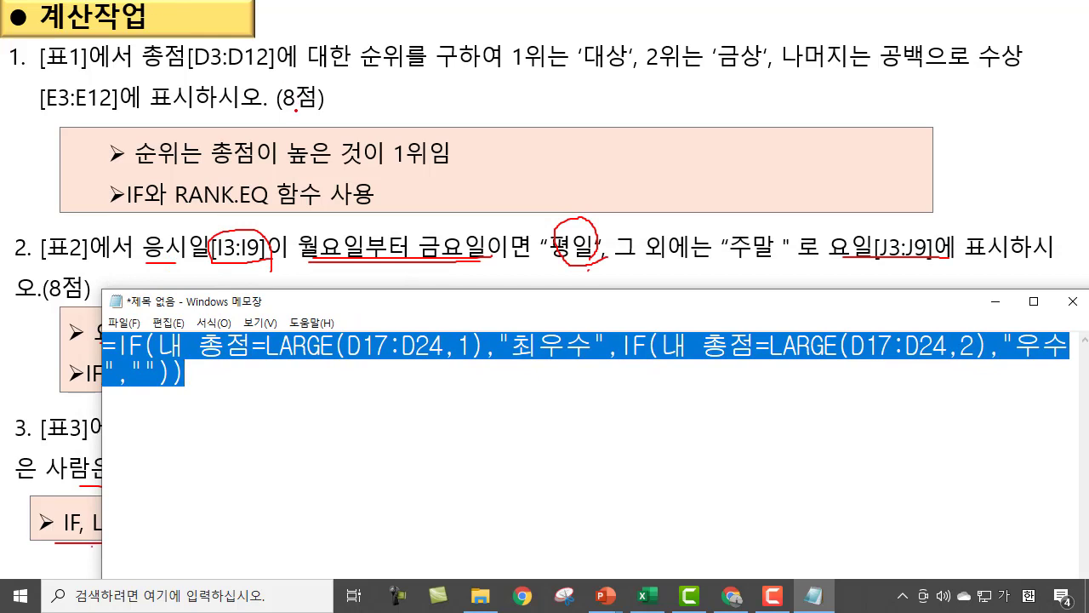
{"action": "left_click", "coordinate": [250, 392]}
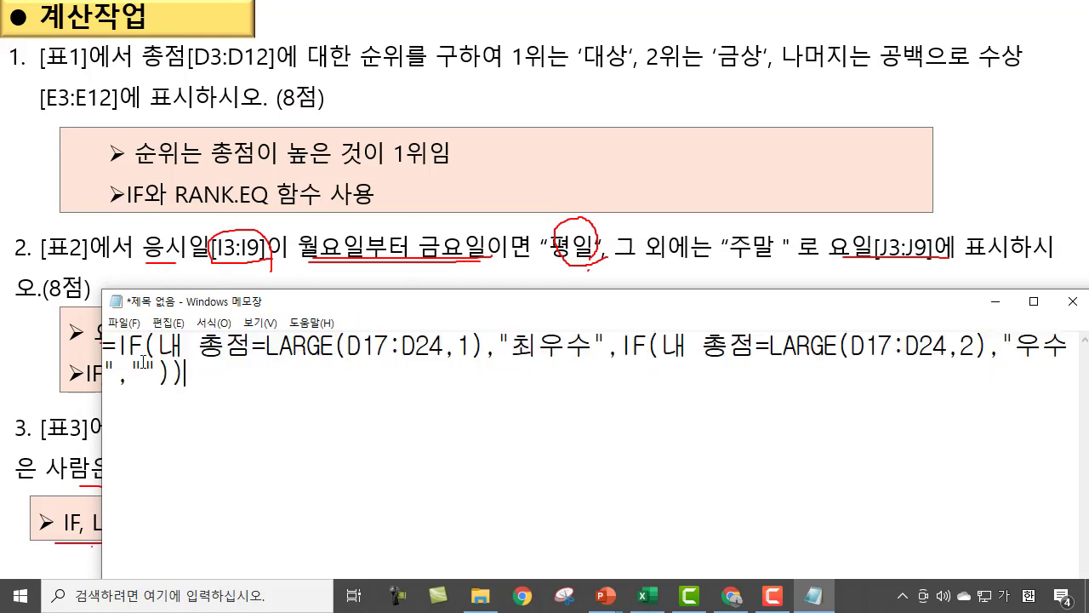
{"action": "left_click_drag", "start_coordinate": [117, 345], "coordinate": [183, 362]}
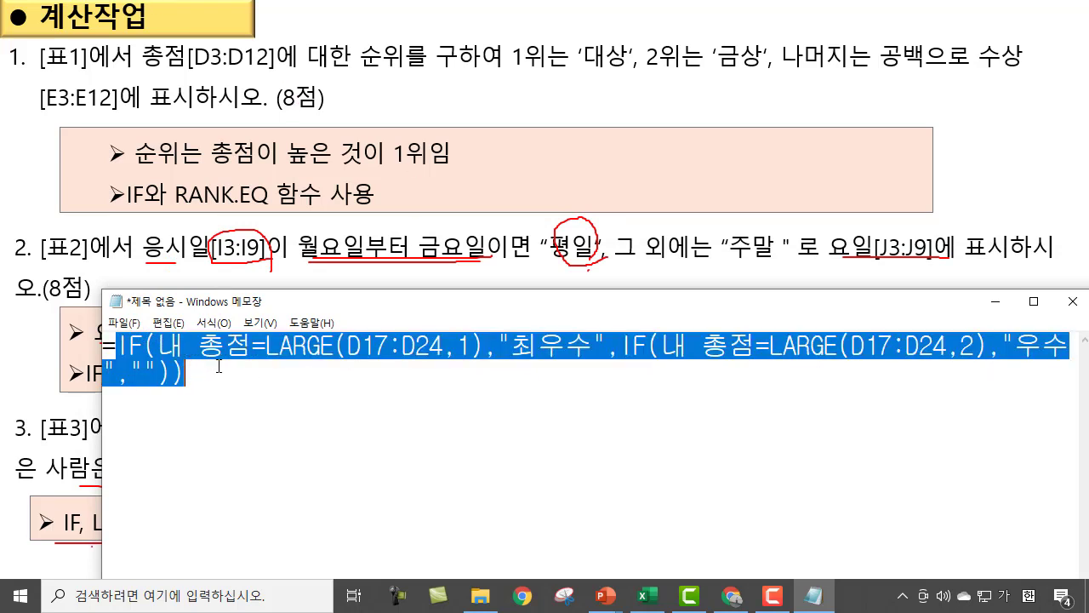
{"action": "left_click", "coordinate": [223, 375]}
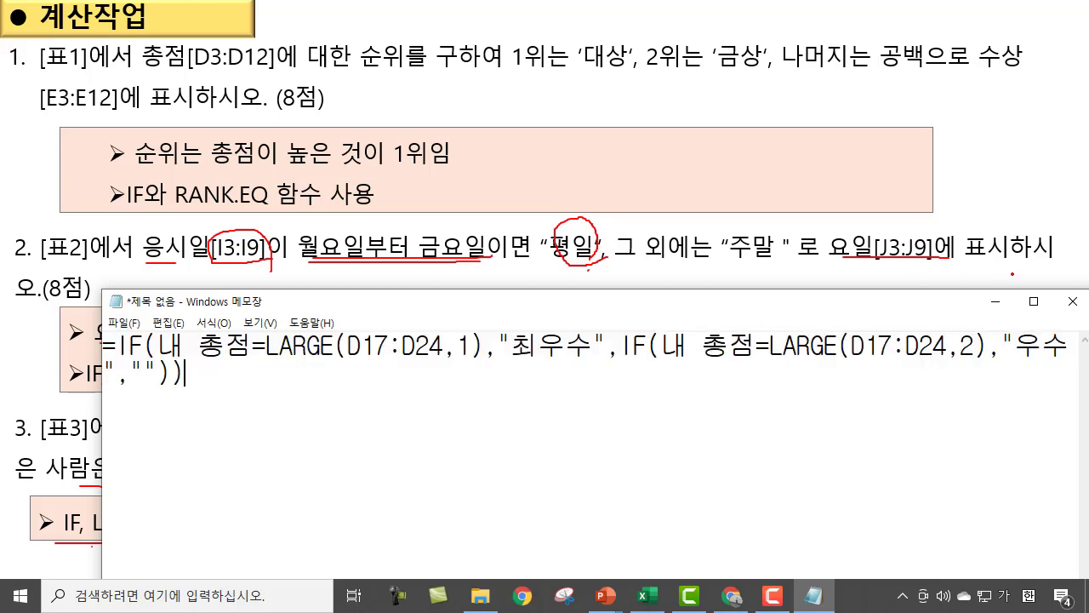
Minimize the Notepad draft, switch to the Excel workbook and start an IF formula in cell E17.
{"action": "left_click", "coordinate": [995, 301]}
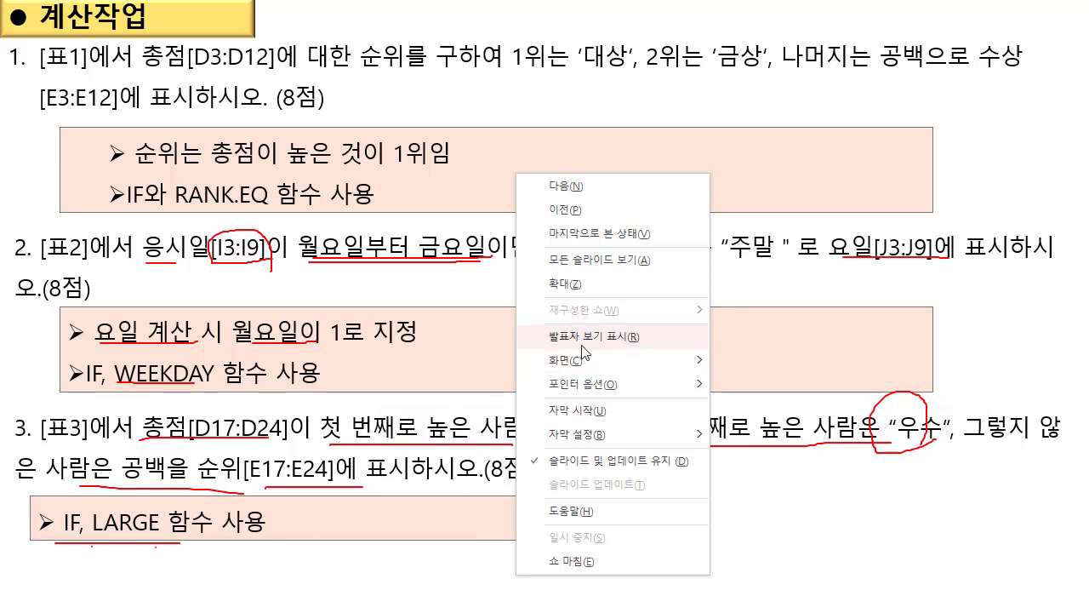
{"action": "key", "text": "Escape"}
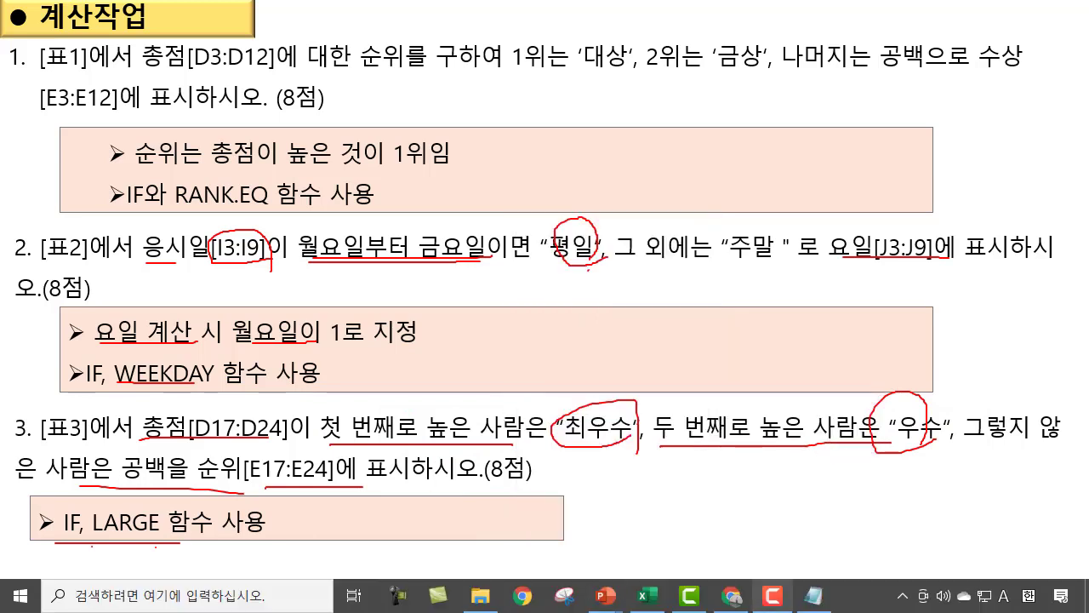
{"action": "left_click", "coordinate": [647, 595]}
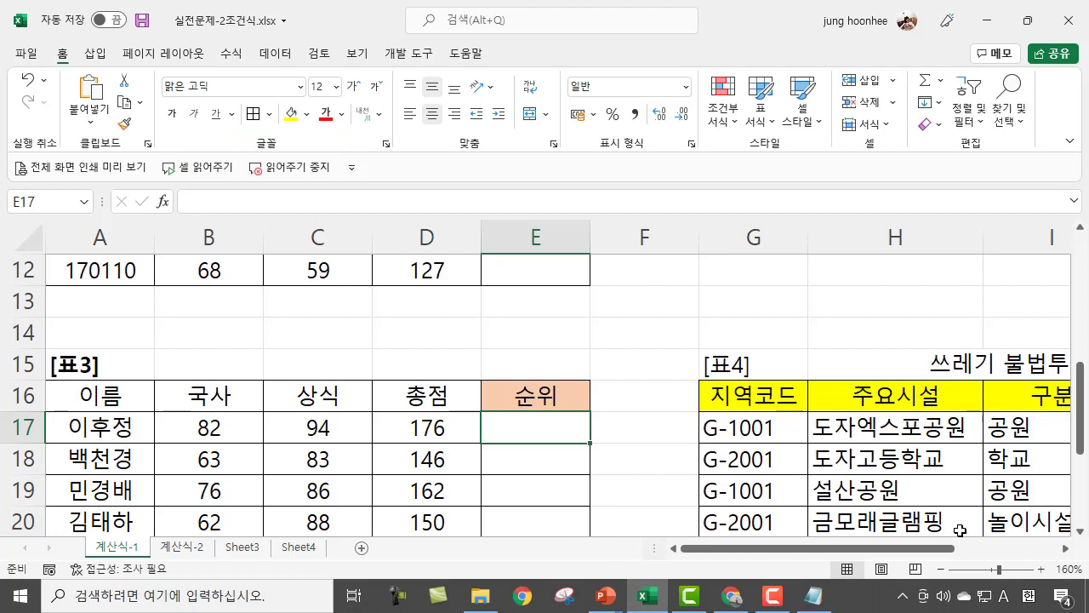
{"action": "type", "text": "="}
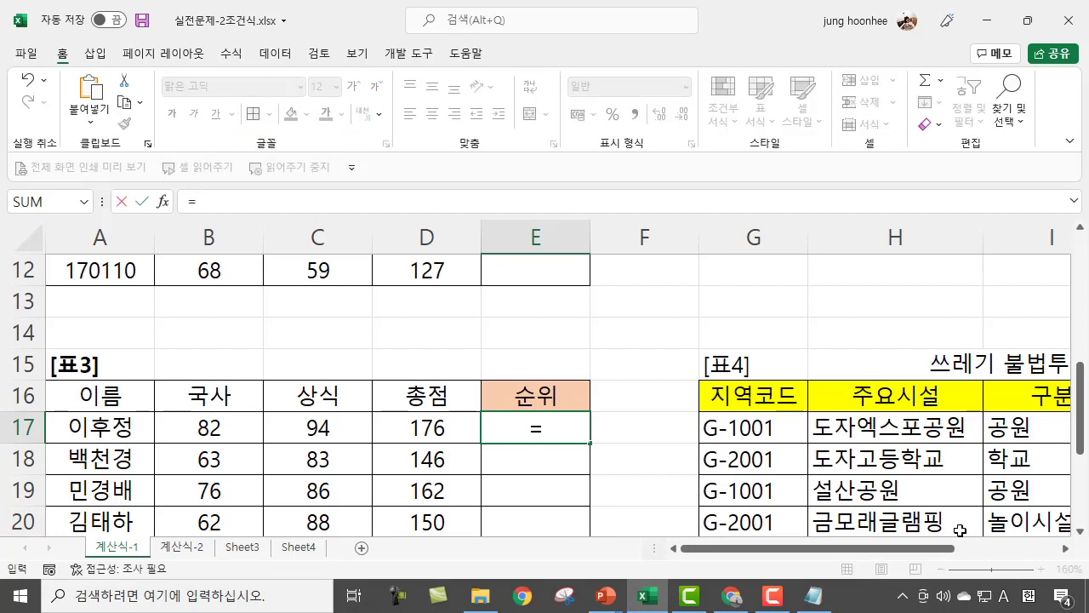
{"action": "type", "text": "IF"}
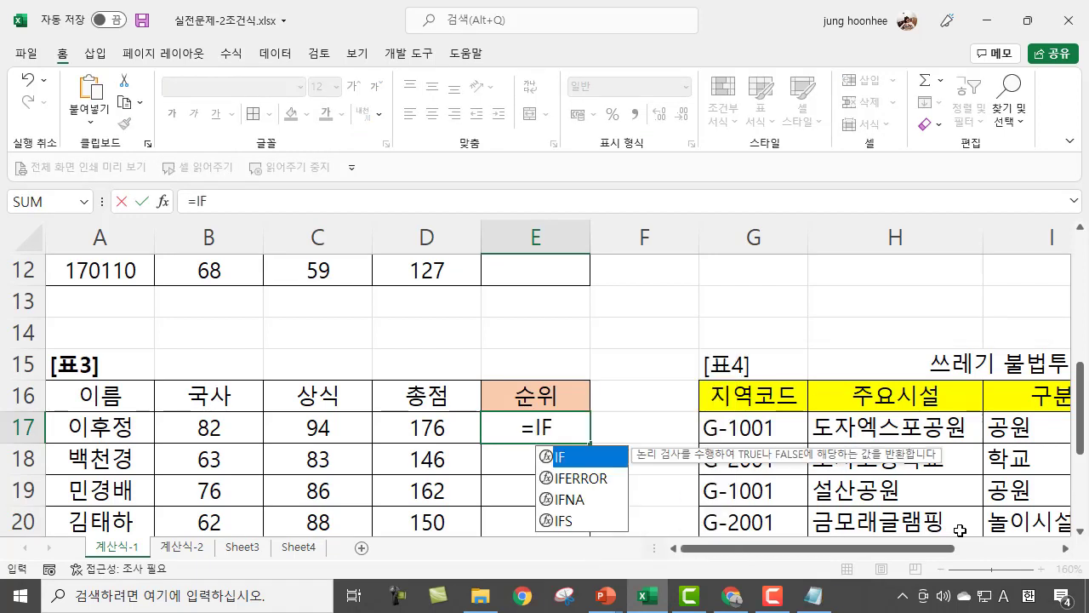
{"action": "type", "text": "("}
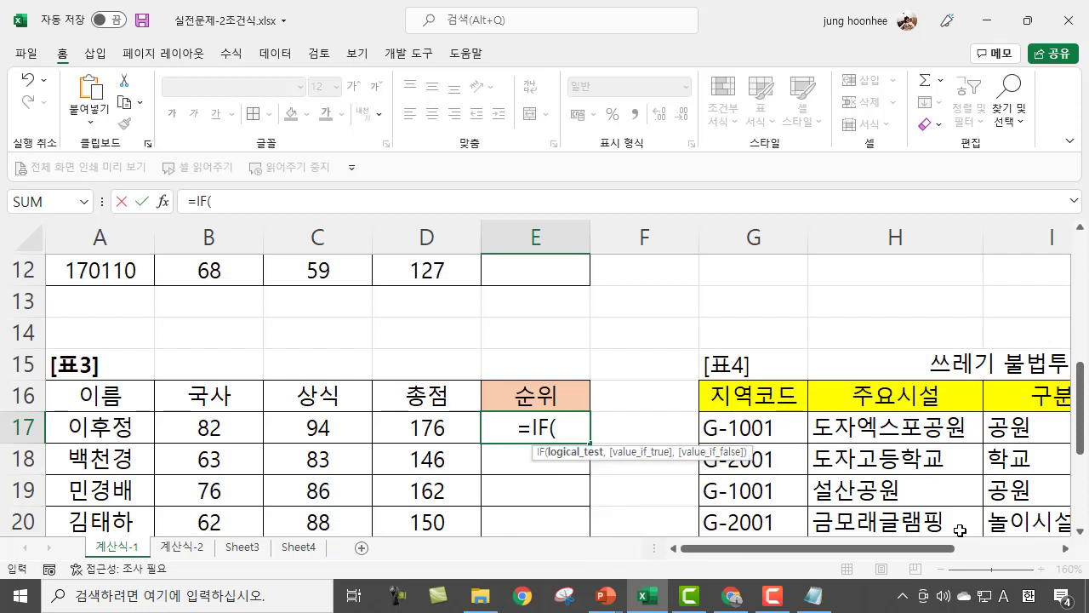
{"action": "type", "text": "LA"}
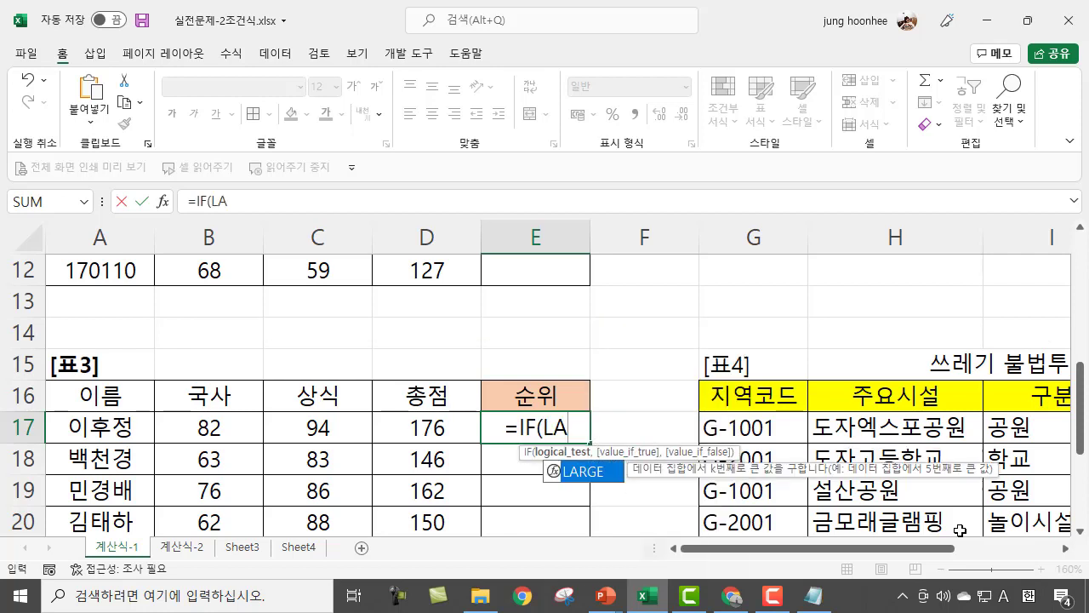
{"action": "type", "text": "RGE"}
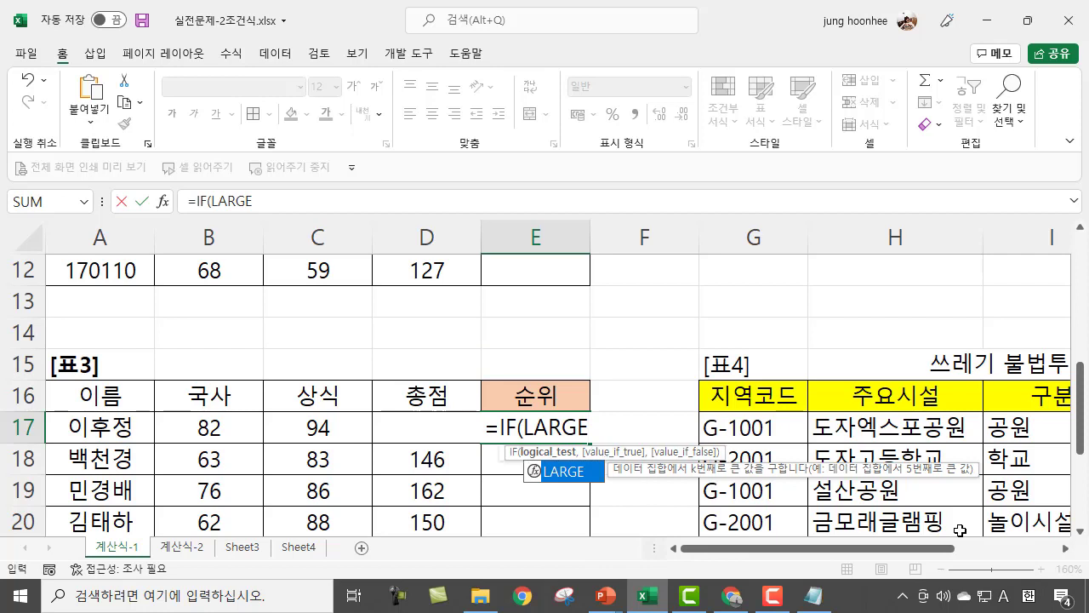
{"action": "key", "text": "BackSpace"}
{"action": "key", "text": "BackSpace"}
{"action": "key", "text": "BackSpace"}
{"action": "key", "text": "BackSpace"}
{"action": "key", "text": "BackSpace"}
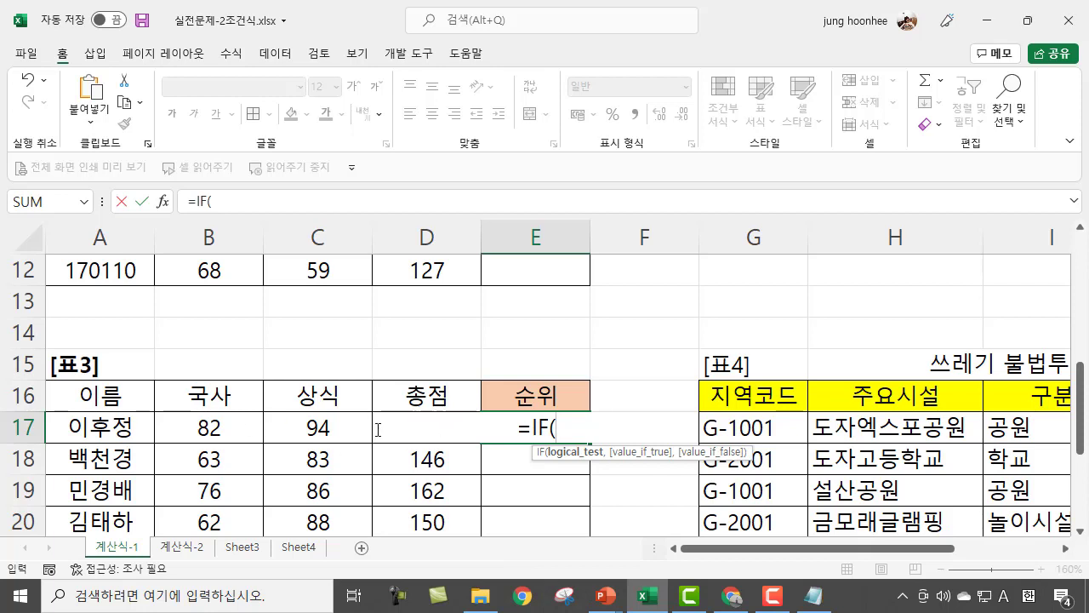
Begin the IF condition with D17= followed by an opened LARGE function.
{"action": "type", "text": "D17"}
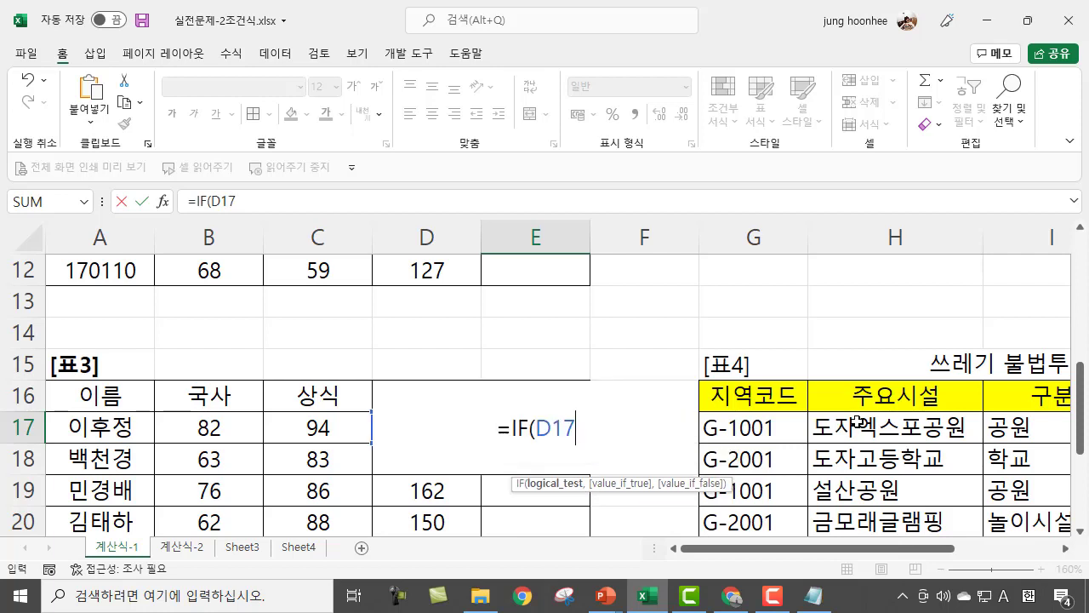
{"action": "type", "text": "="}
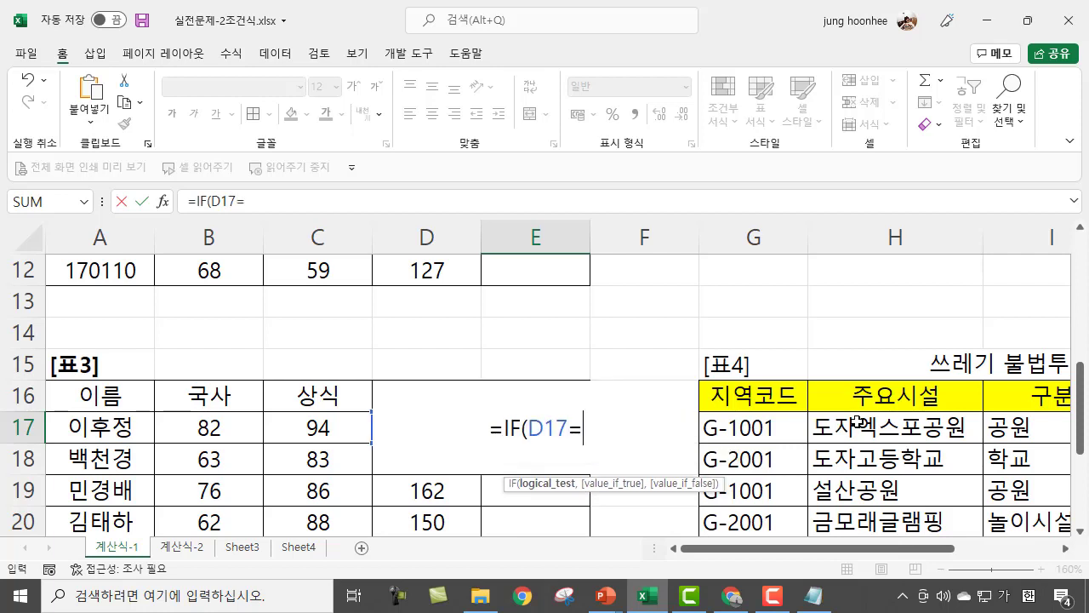
{"action": "type", "text": " ㅣ ㅁ"}
{"action": "key", "text": "BackSpace"}
{"action": "key", "text": "BackSpace"}
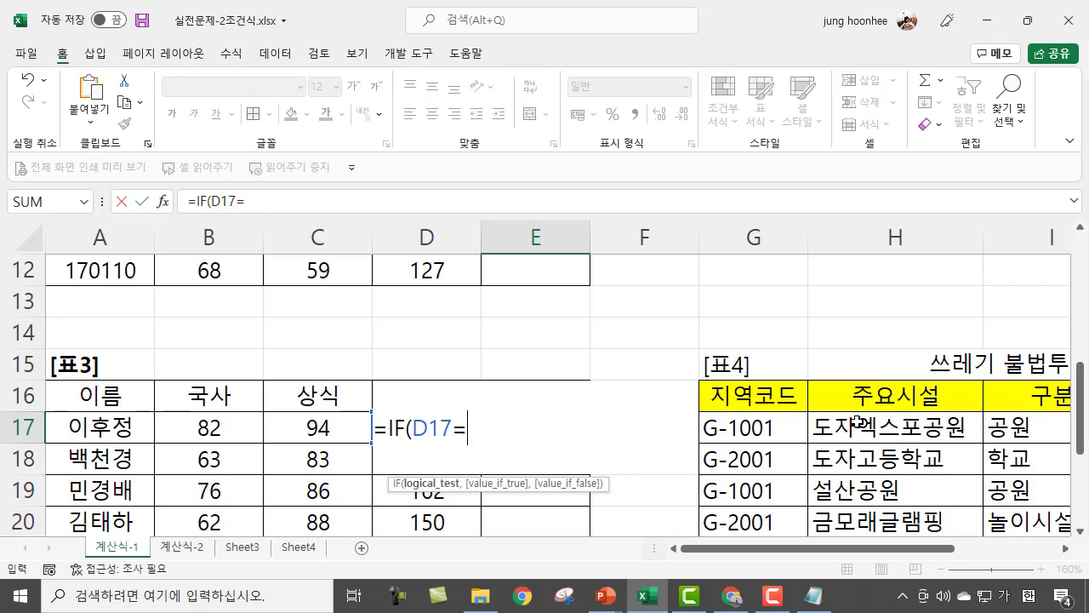
{"action": "key", "text": "Hangul"}
{"action": "type", "text": "LARGE("}
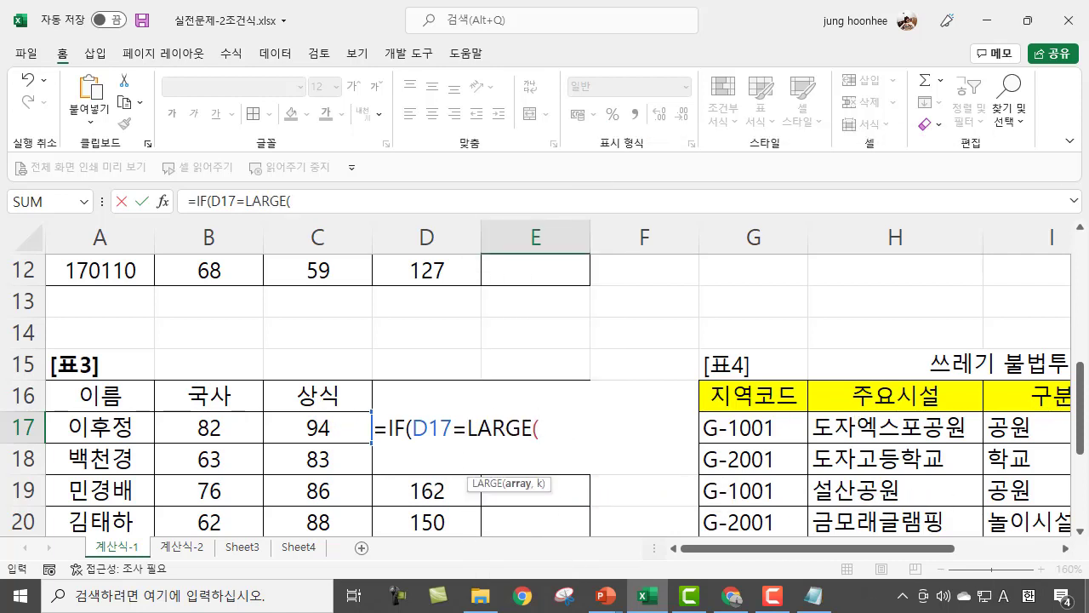
Complete the LARGE function with the absolute range $D$17:$D$24 and rank 1.
{"action": "type", "text": "D17:"}
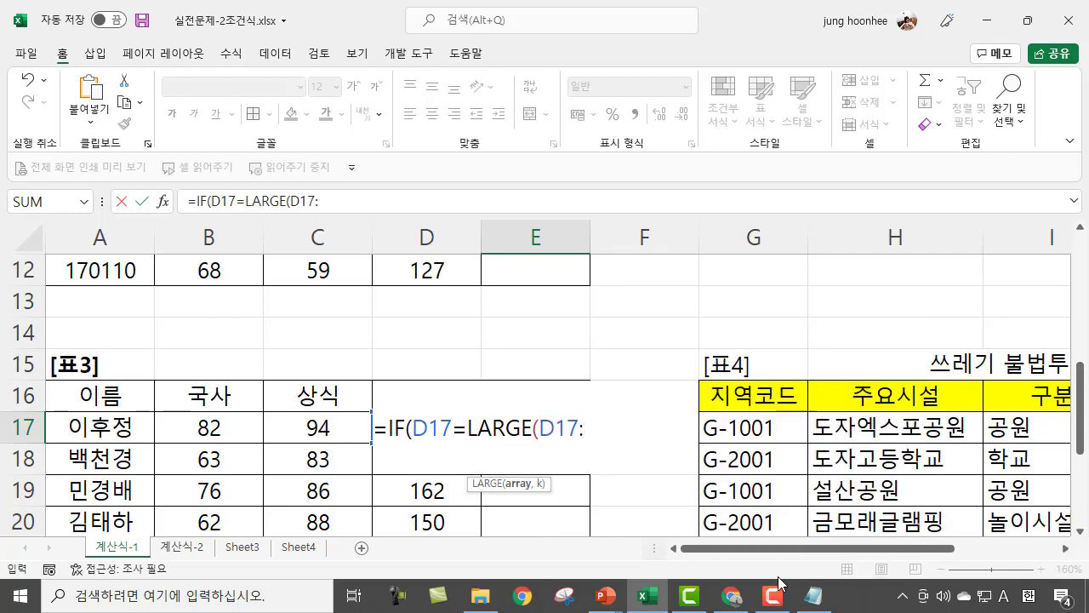
{"action": "scroll", "coordinate": [417, 460], "scroll_direction": "down", "scroll_amount": 2}
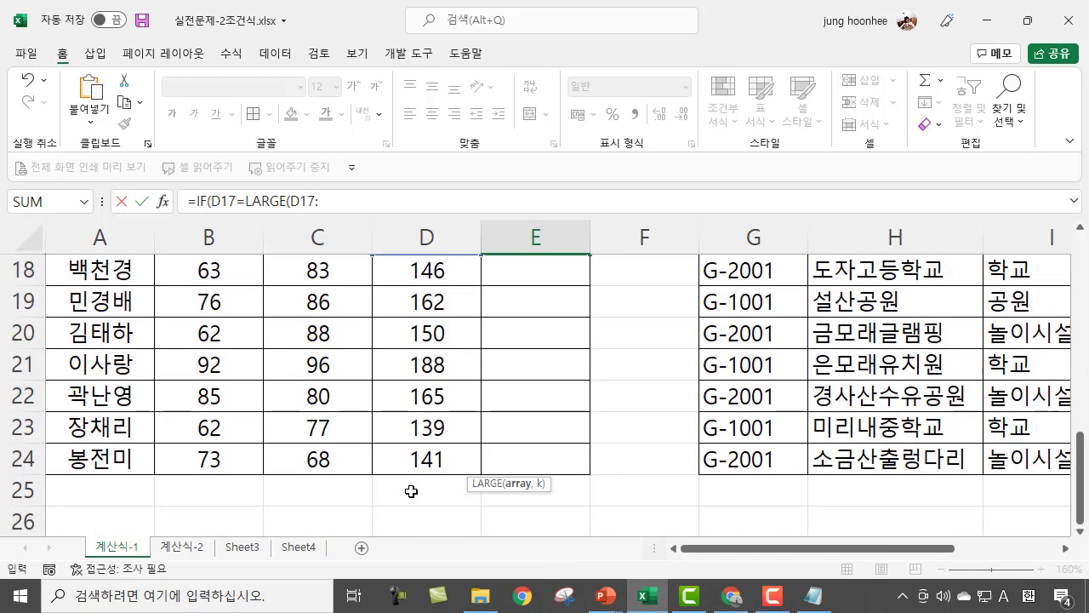
{"action": "scroll", "coordinate": [505, 454], "scroll_direction": "up", "scroll_amount": 1}
{"action": "scroll", "coordinate": [506, 455], "scroll_direction": "up", "scroll_amount": 2}
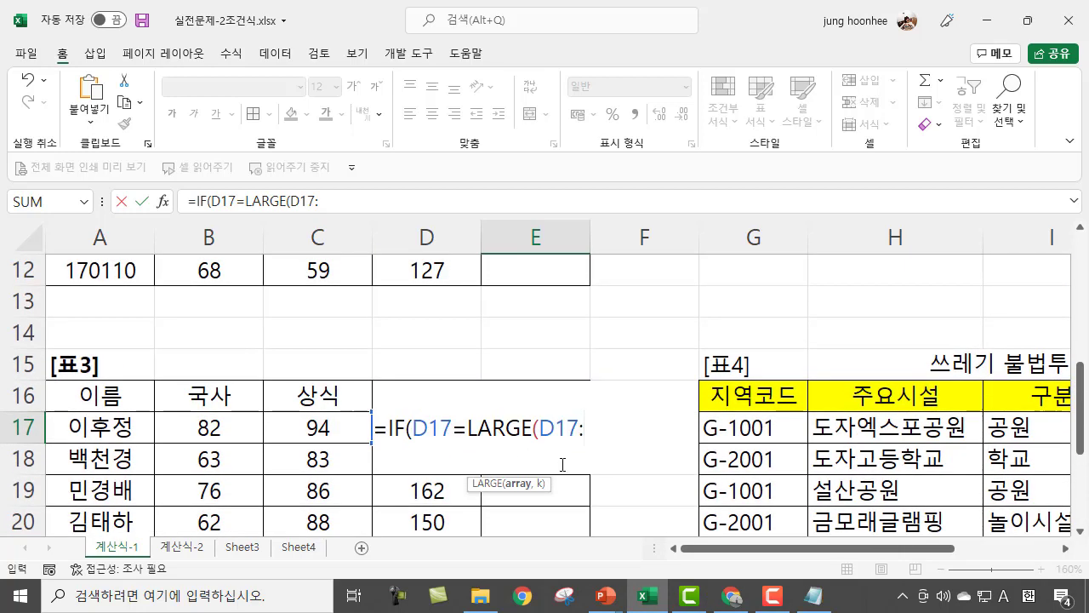
{"action": "type", "text": "D24"}
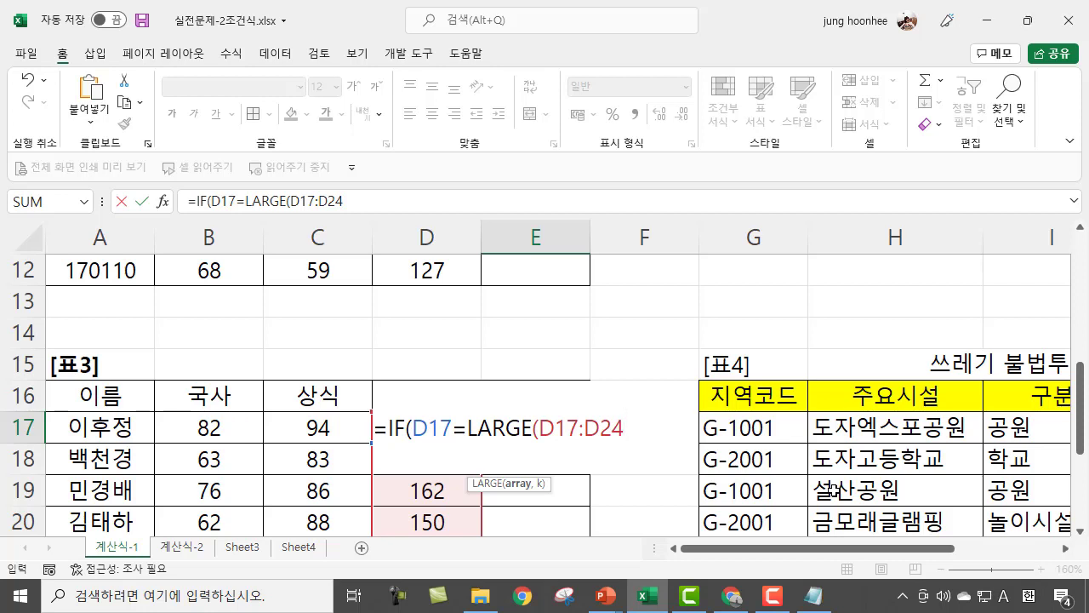
{"action": "key", "text": "F4"}
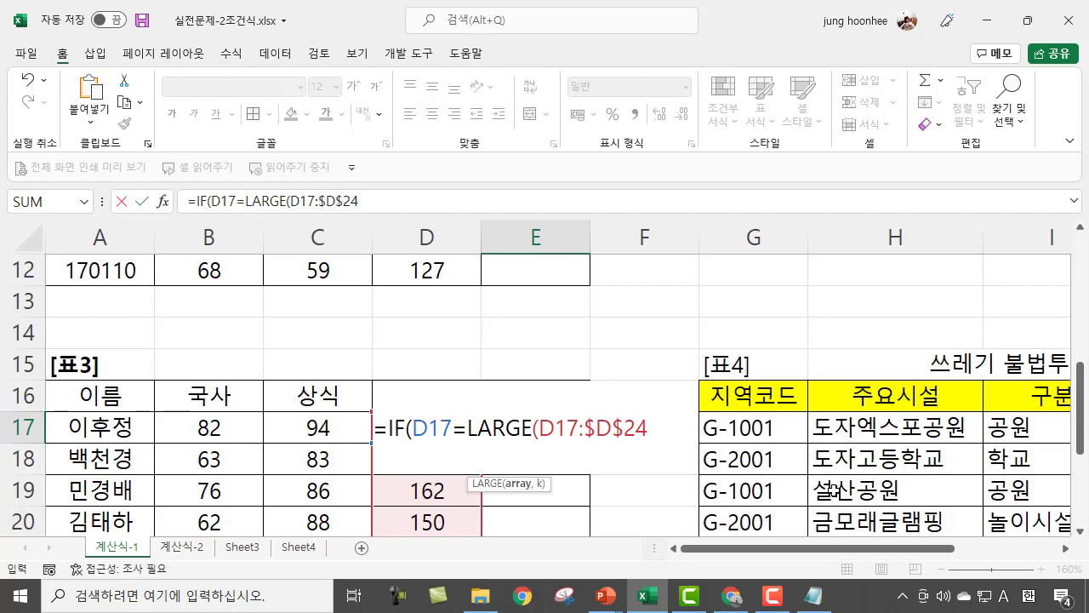
{"action": "left_click", "coordinate": [567, 427]}
{"action": "key", "text": "F4"}
{"action": "left_click", "coordinate": [674, 427]}
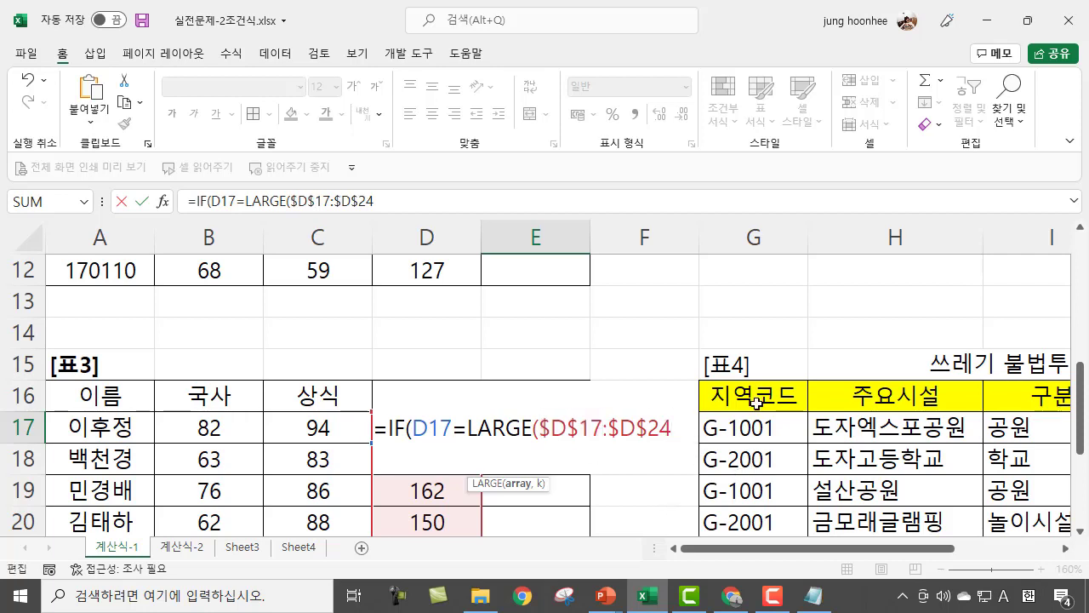
{"action": "type", "text": ",1)"}
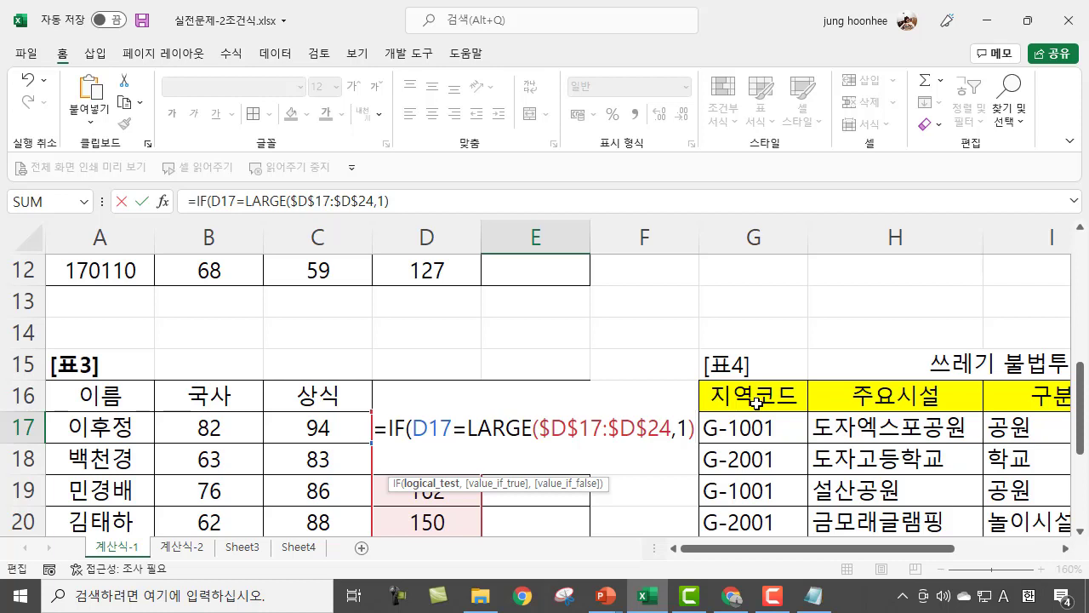
Add "최우수" as the value the IF in E17 returns when its condition is true.
{"action": "type", "text": ","}
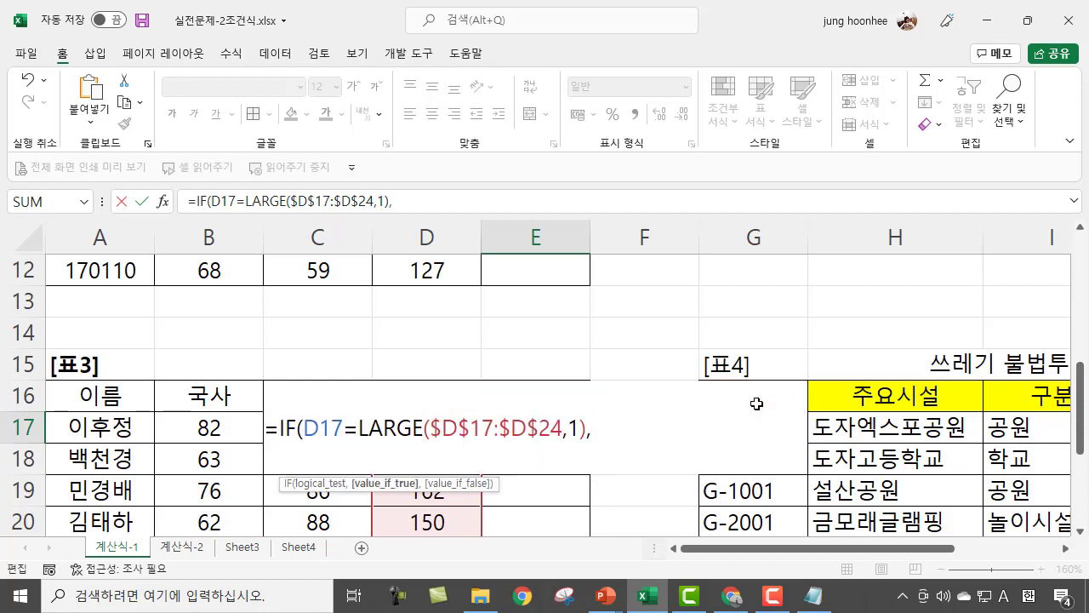
{"action": "type", "text": "\""}
{"action": "type", "text": "CH"}
{"action": "key", "text": "BackSpace"}
{"action": "key", "text": "BackSpace"}
{"action": "key", "text": "BackSpace"}
{"action": "key", "text": "Hangul"}
{"action": "type", "text": "최우수"}
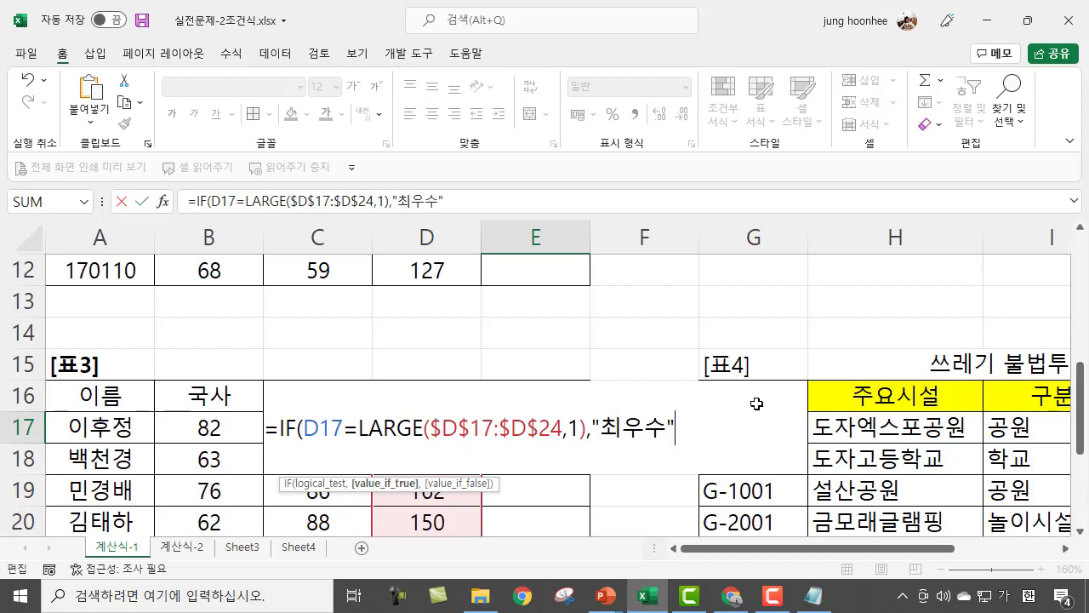
{"action": "type", "text": "\","}
Add a nested IF as the false value, opening its condition with D17=.
{"action": "key", "text": "Hangul"}
{"action": "type", "text": "IF"}
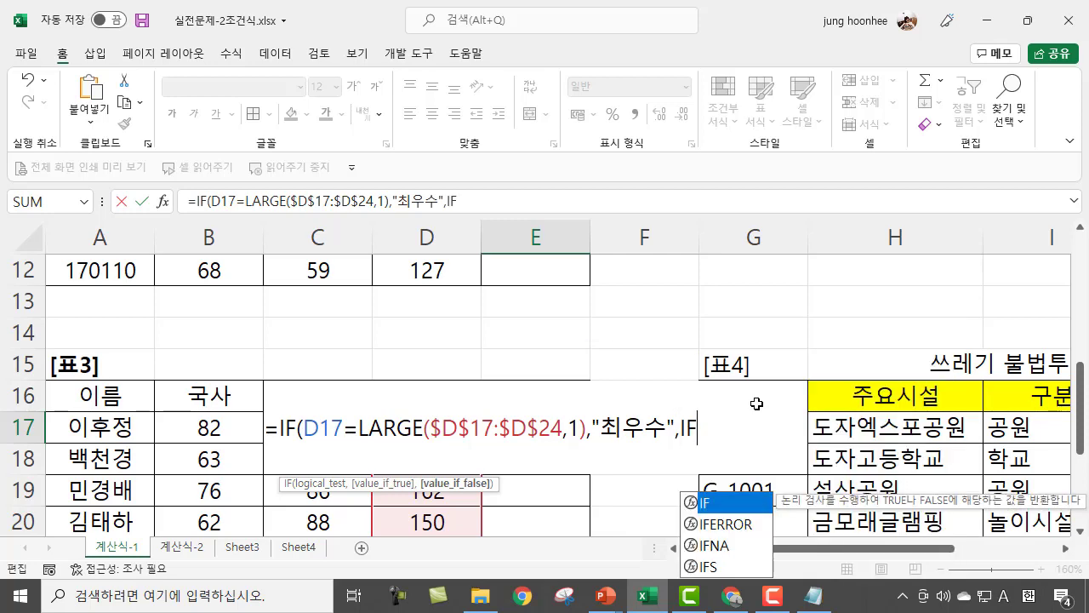
{"action": "type", "text": "("}
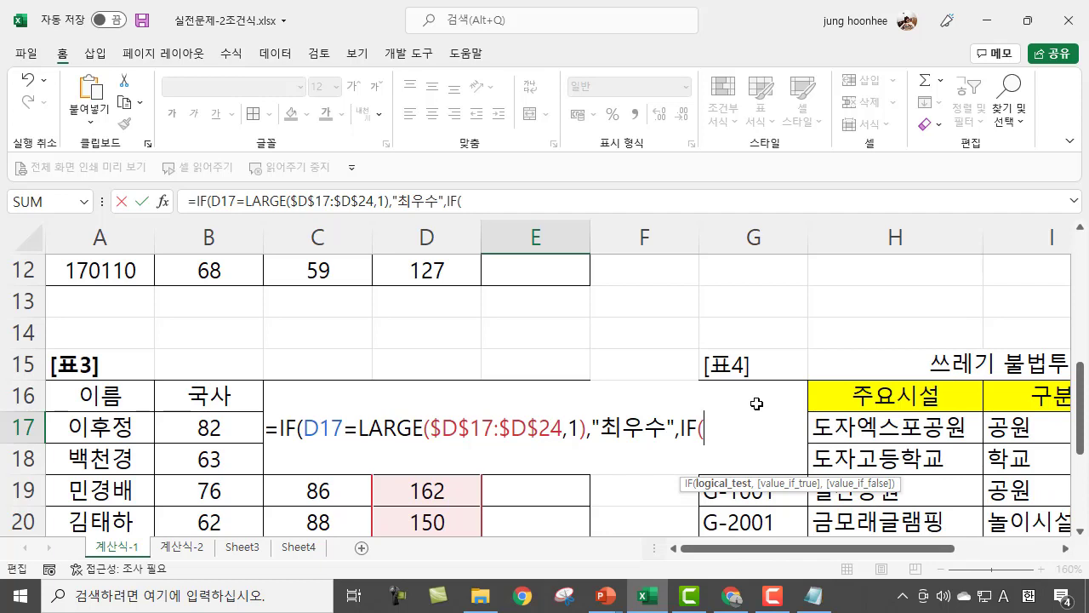
{"action": "type", "text": "D17"}
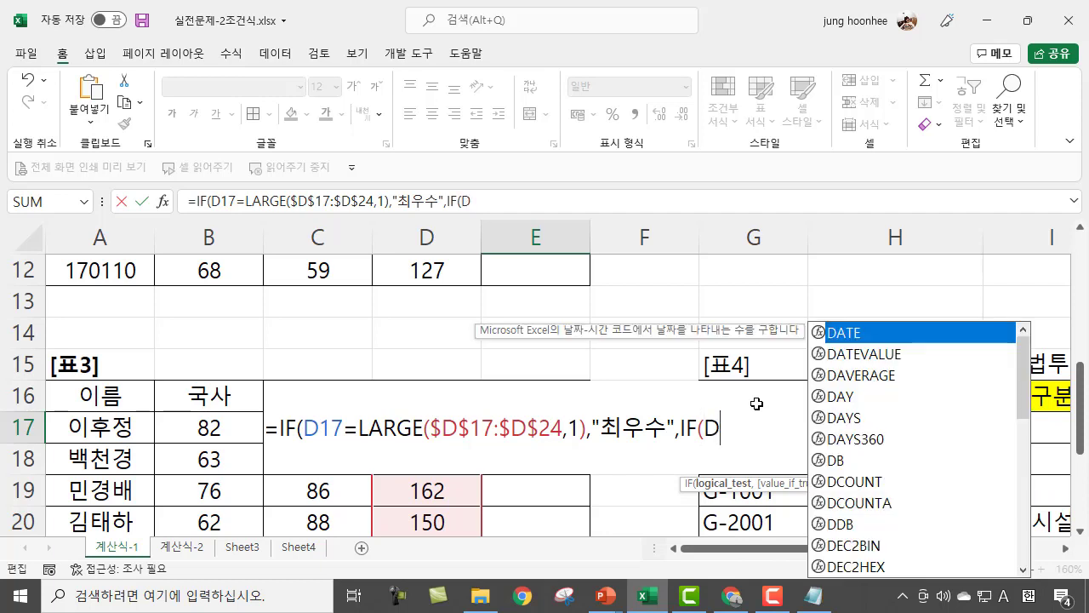
{"action": "type", "text": "="}
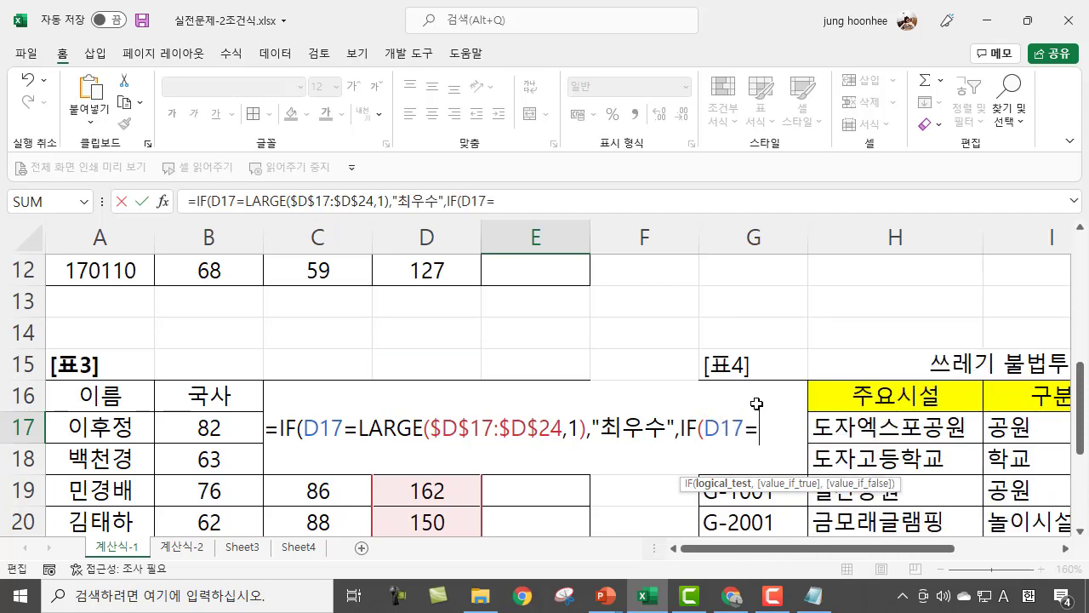
Complete the nested IF's condition with LARGE($D$17:$D$24,2), using absolute references for the range.
{"action": "type", "text": "LARGE("}
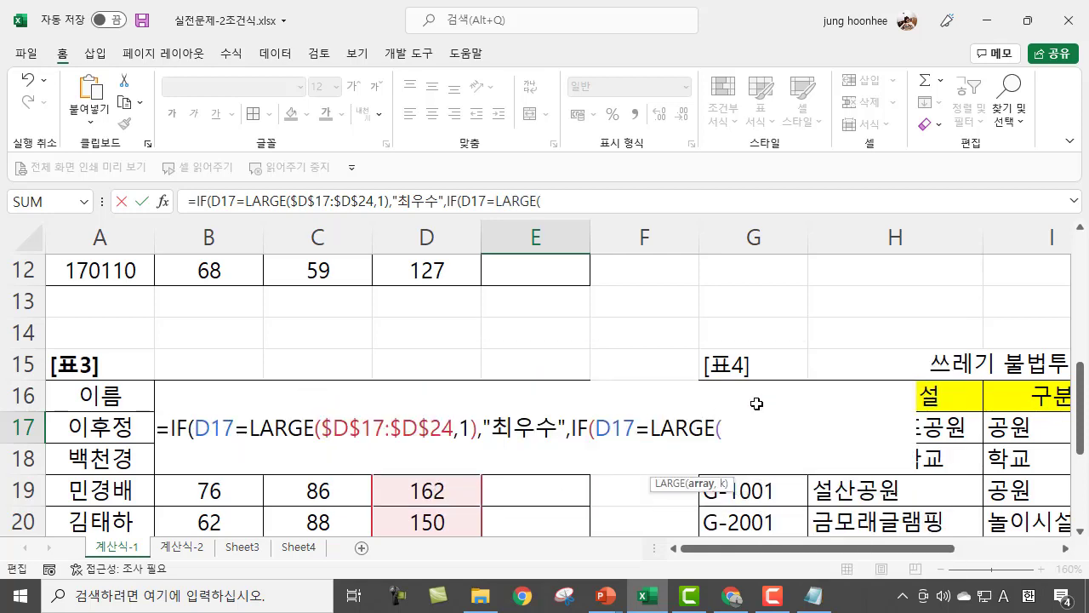
{"action": "type", "text": "D17"}
{"action": "type", "text": ":$D$24"}
{"action": "key", "text": "F4"}
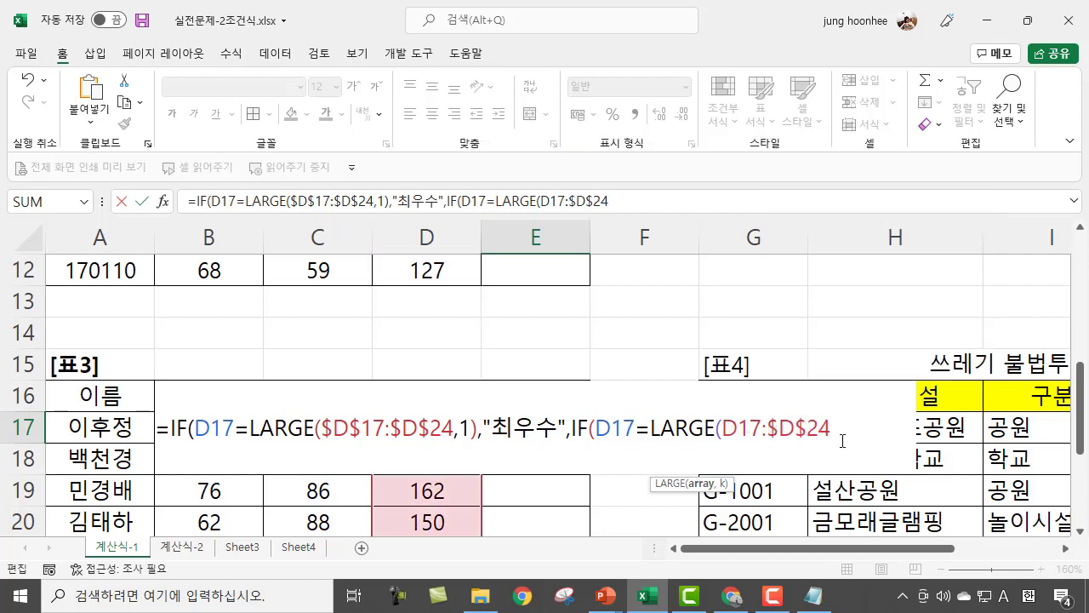
{"action": "key", "text": "F4"}
{"action": "left_click", "coordinate": [864, 424]}
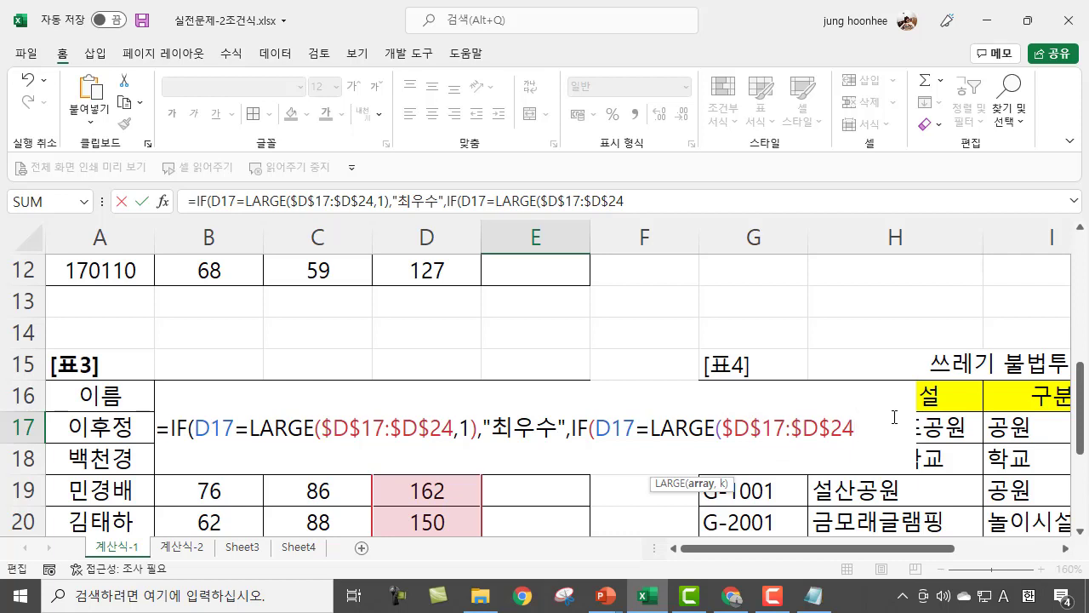
{"action": "type", "text": ",2)"}
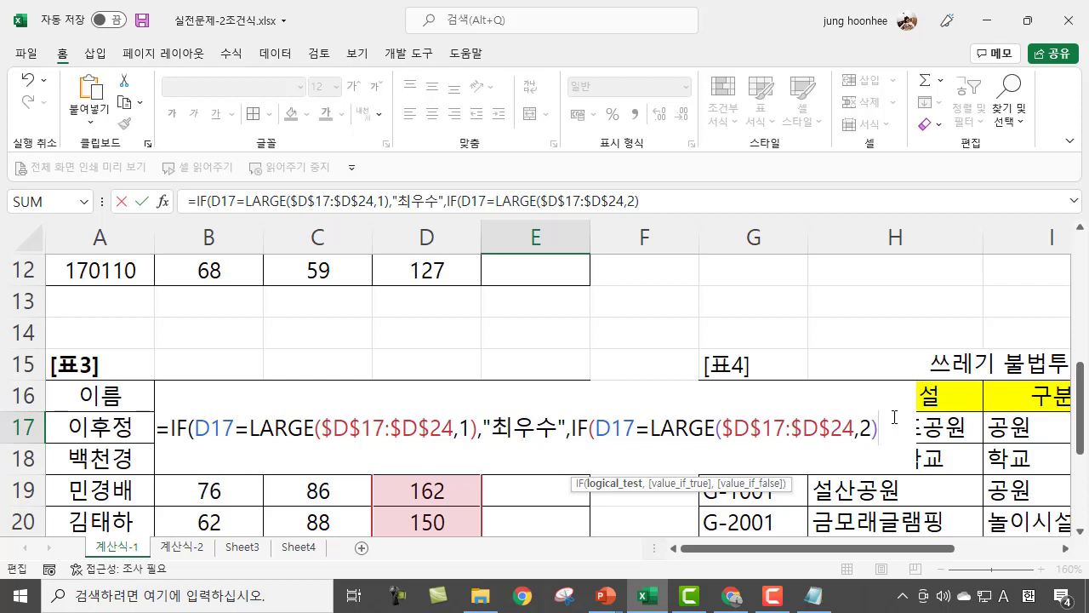
Finish the nested IF with "우수" as the true value and "" otherwise, closing both IF functions.
{"action": "type", "text": ",\"DNT"}
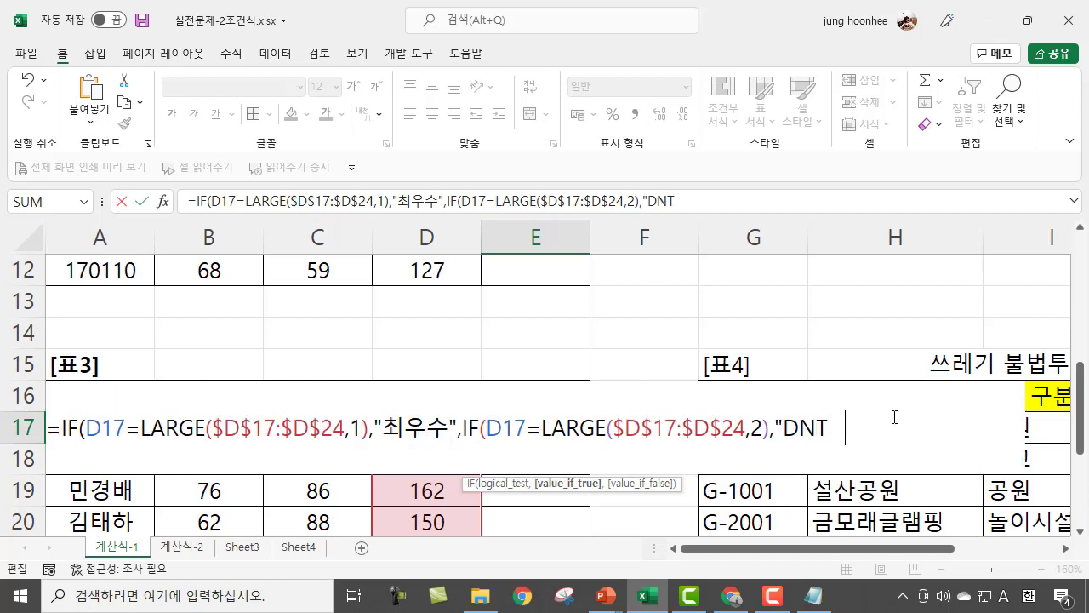
{"action": "type", "text": "N"}
{"action": "key", "text": "BackSpace"}
{"action": "key", "text": "BackSpace"}
{"action": "key", "text": "BackSpace"}
{"action": "key", "text": "BackSpace"}
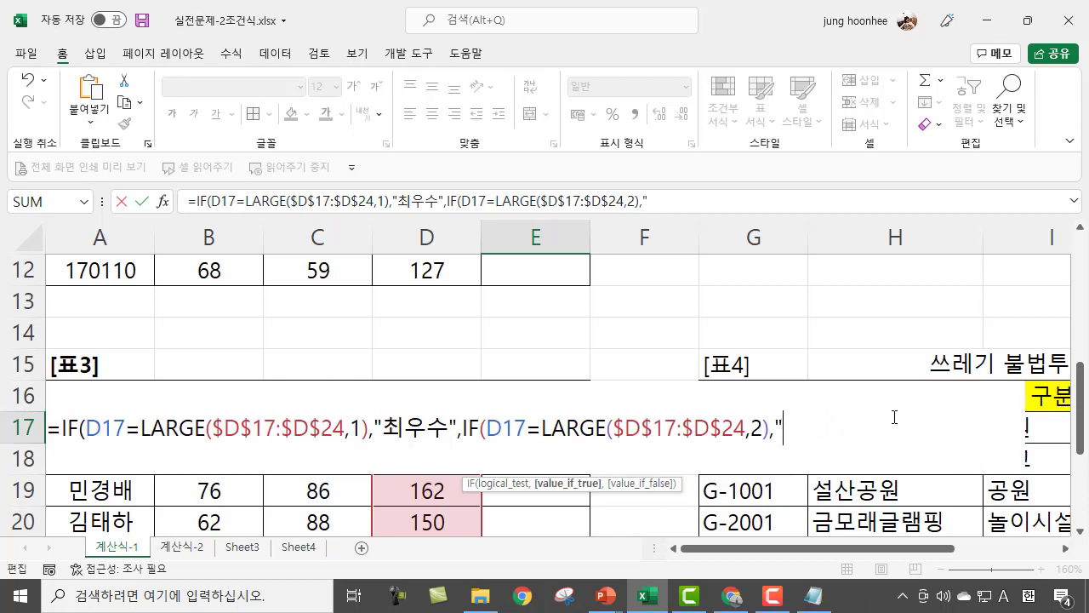
{"action": "key", "text": "Hangul"}
{"action": "type", "text": "우수\""}
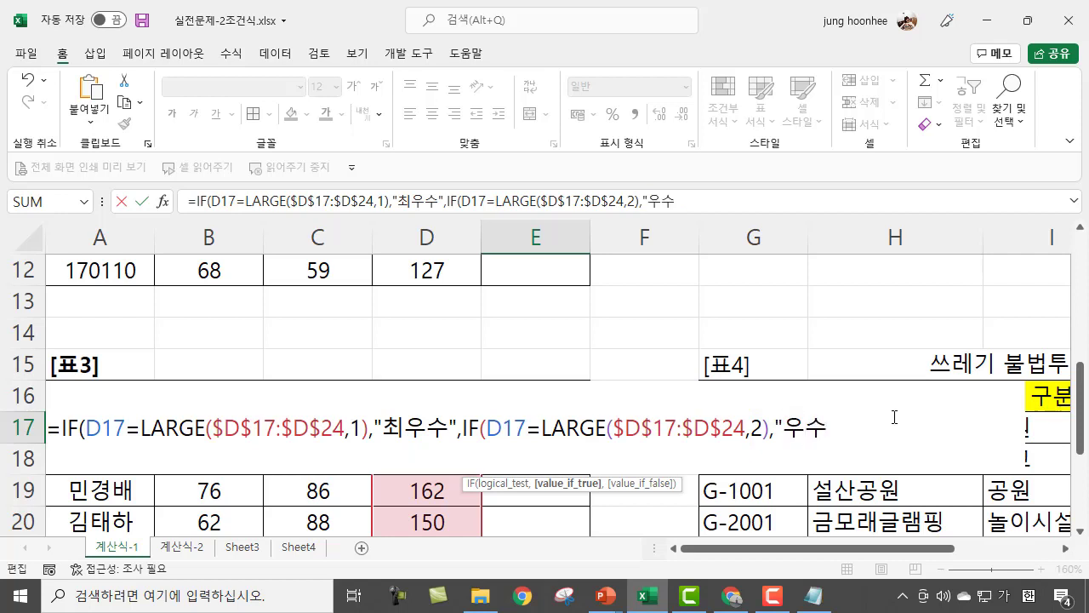
{"action": "type", "text": ",\"\""}
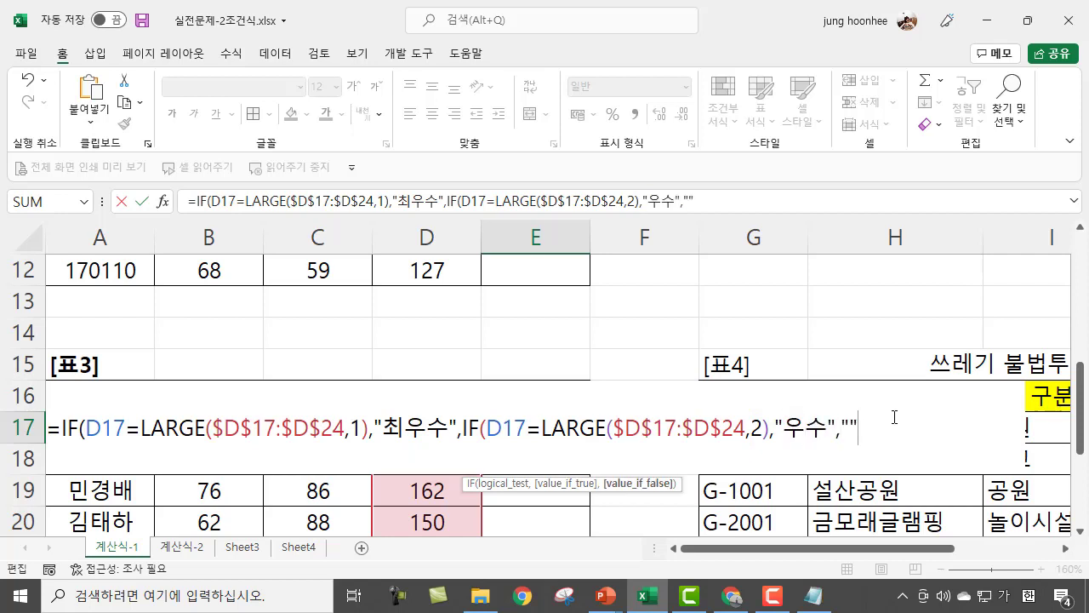
{"action": "type", "text": "))"}
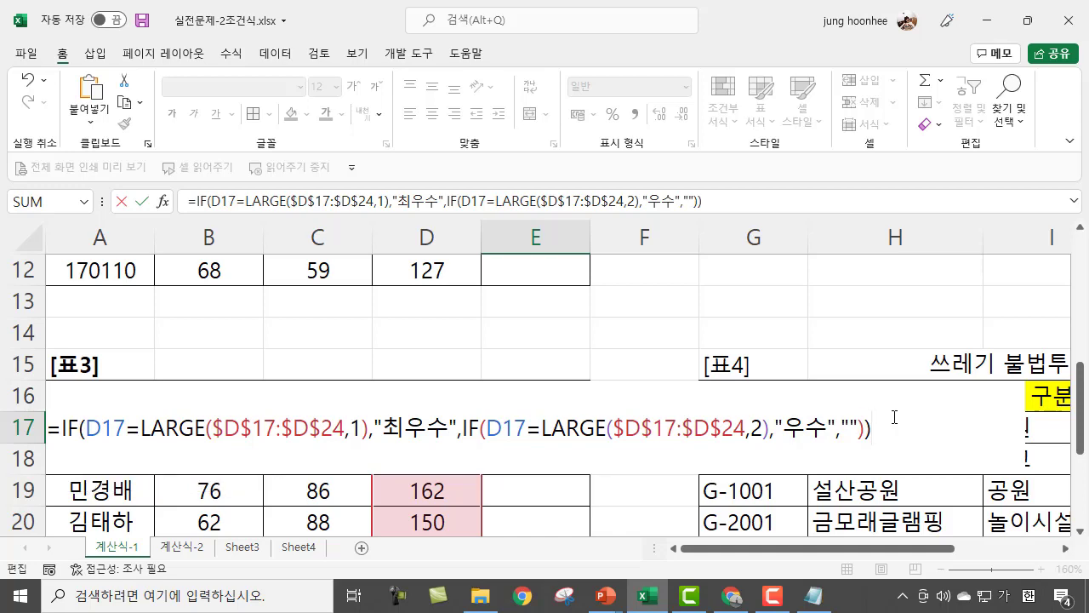
Commit the IF and LARGE formula in E17 and fill it down 표3's 순위 column through E24.
{"action": "key", "text": "Return"}
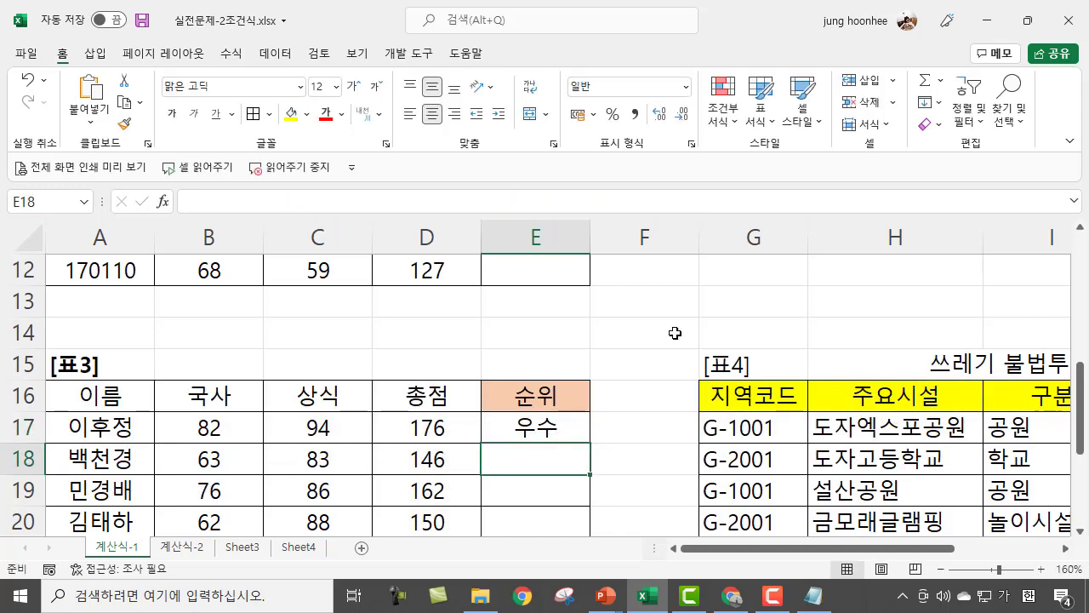
{"action": "left_click", "coordinate": [537, 417]}
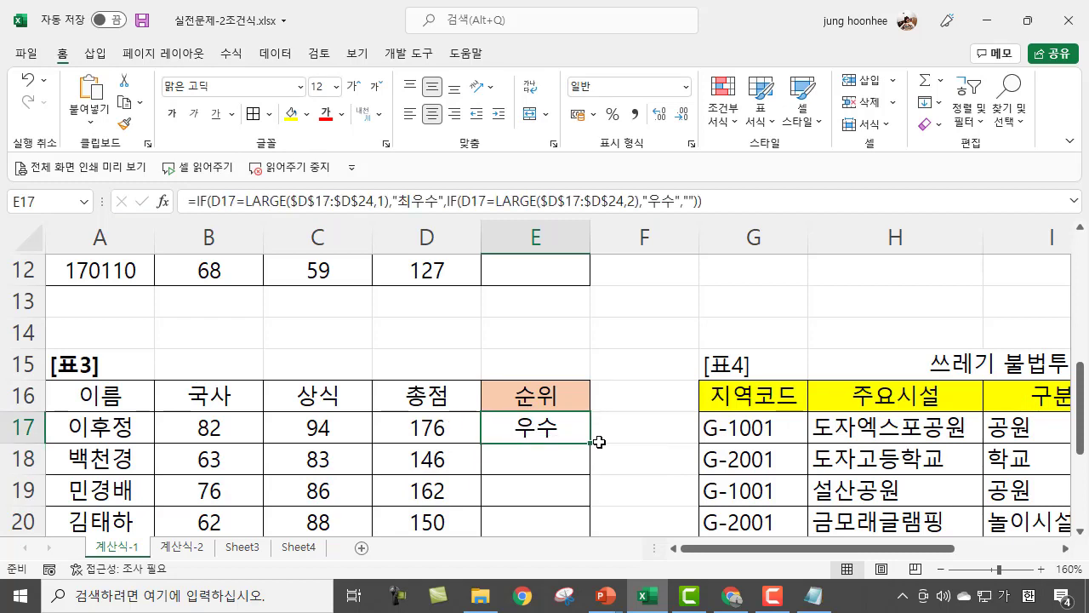
{"action": "left_click_drag", "start_coordinate": [590, 443], "coordinate": [559, 461]}
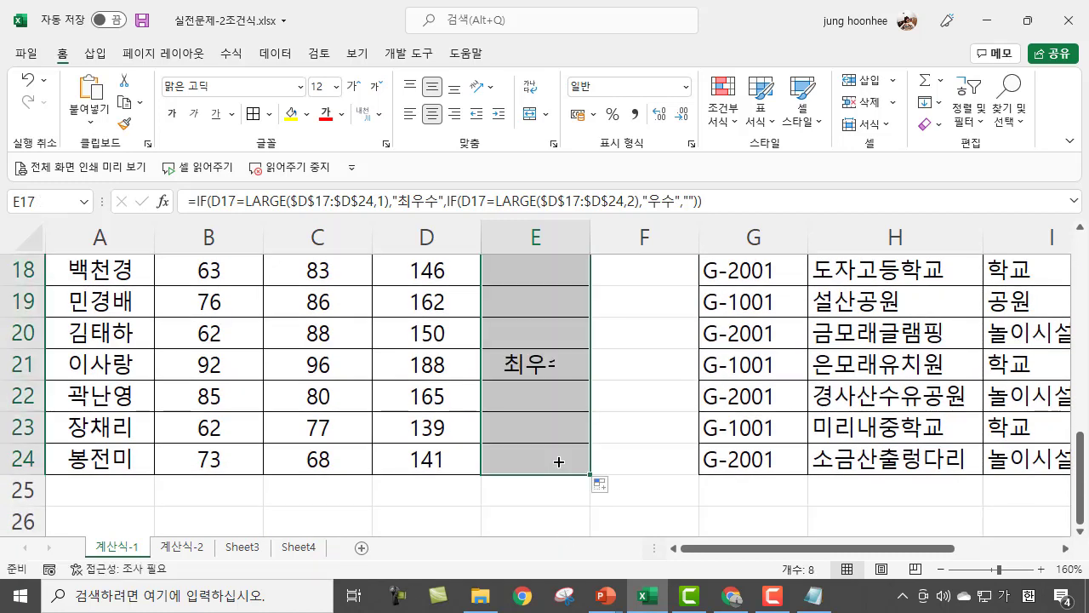
Check 표3's 순위 results against the 총점 values and review the 수상 results in 표1.
{"action": "scroll", "coordinate": [604, 469], "scroll_direction": "up", "scroll_amount": 1}
{"action": "left_click", "coordinate": [489, 454]}
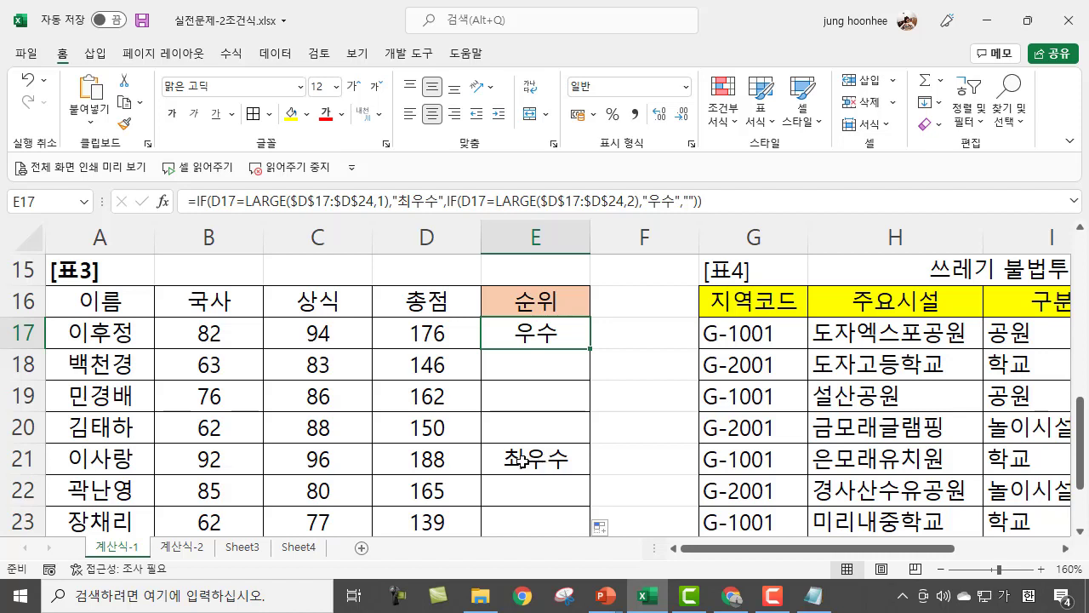
{"action": "left_click", "coordinate": [438, 460]}
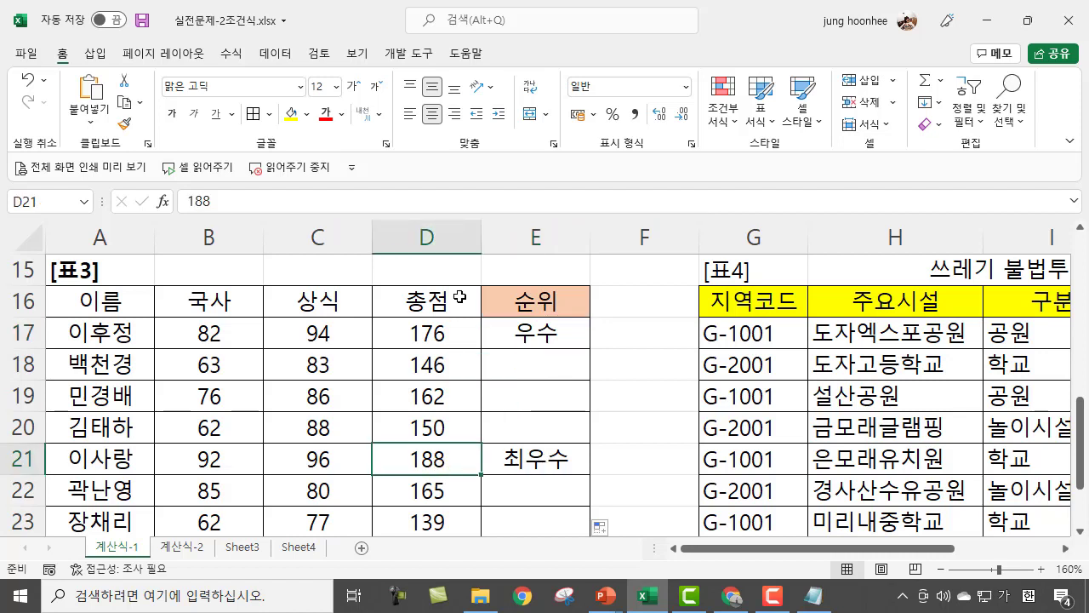
{"action": "left_click", "coordinate": [437, 330]}
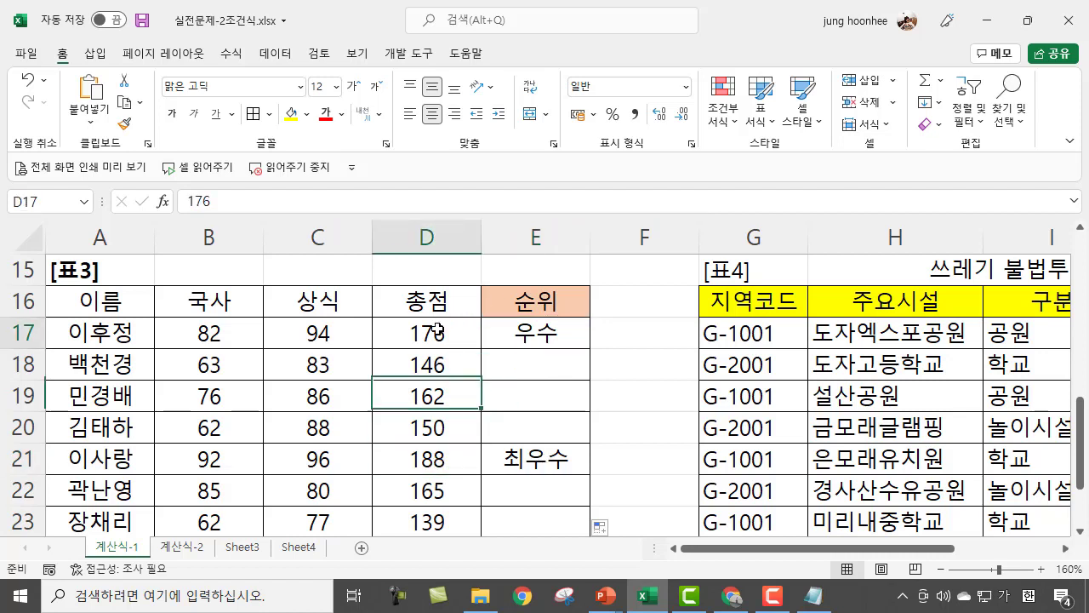
{"action": "left_click", "coordinate": [533, 330]}
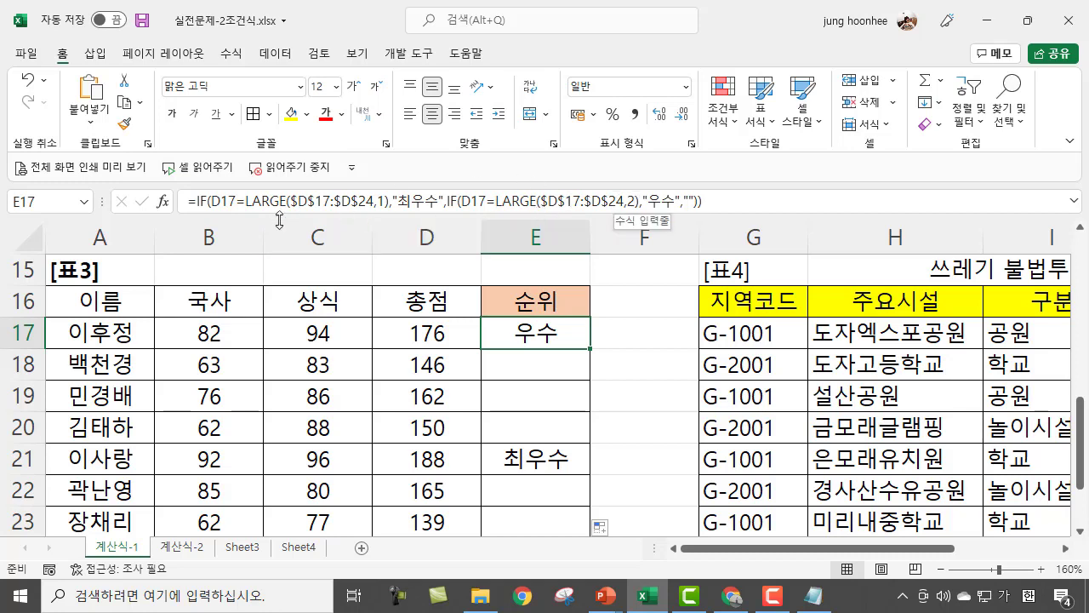
{"action": "scroll", "coordinate": [417, 314], "scroll_direction": "up", "scroll_amount": 5}
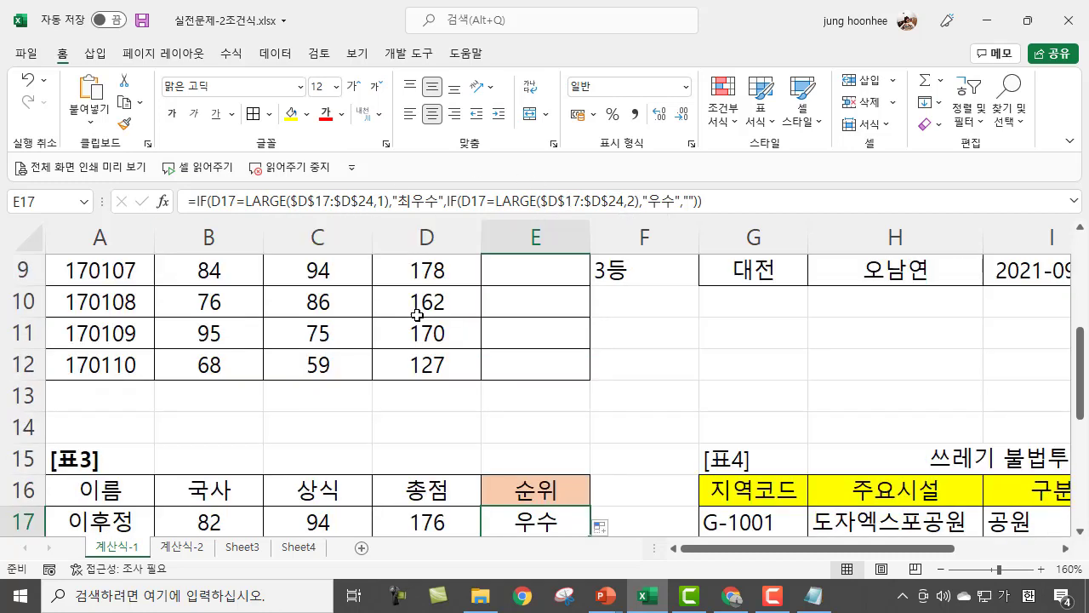
{"action": "left_click", "coordinate": [526, 323]}
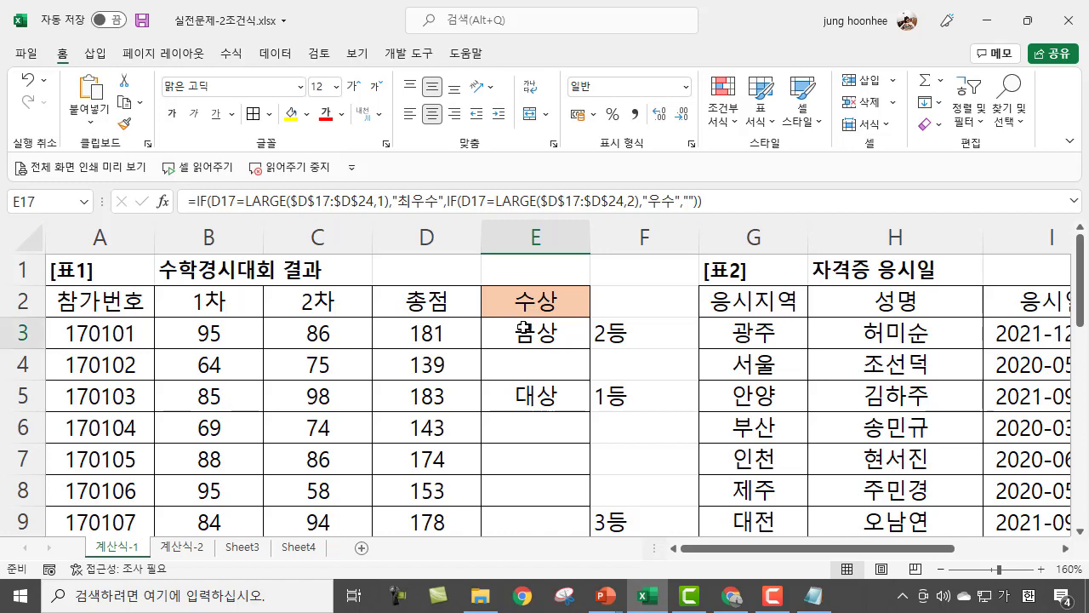
{"action": "left_click", "coordinate": [513, 388]}
{"action": "scroll", "coordinate": [515, 388], "scroll_direction": "down", "scroll_amount": 6}
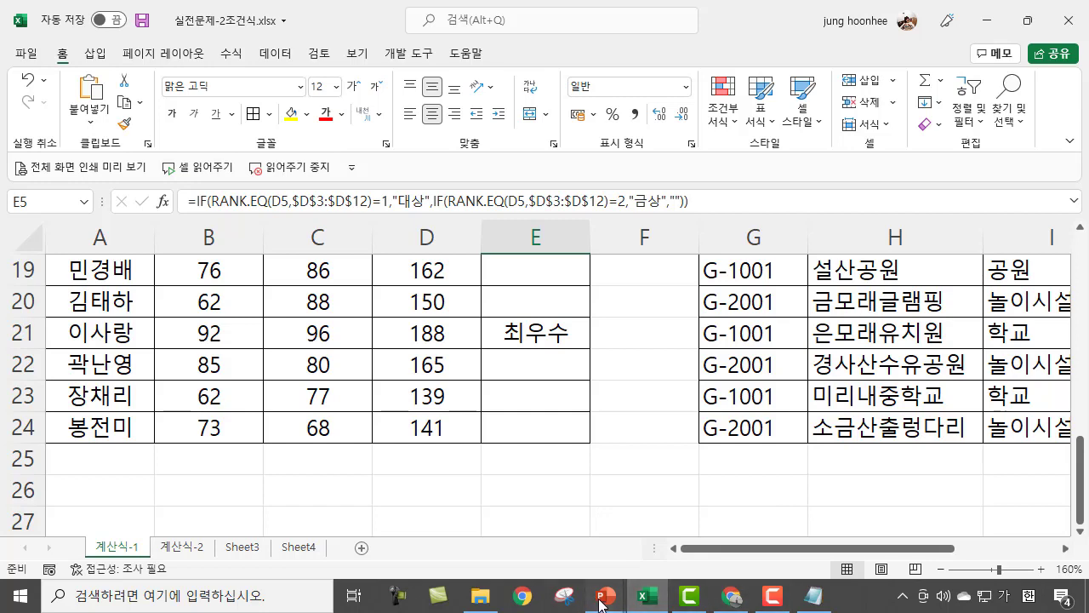
Switch to the PowerPoint slides and advance to the page with question 4.
{"action": "mouse_move", "coordinate": [602, 599]}
{"action": "left_click", "coordinate": [672, 530]}
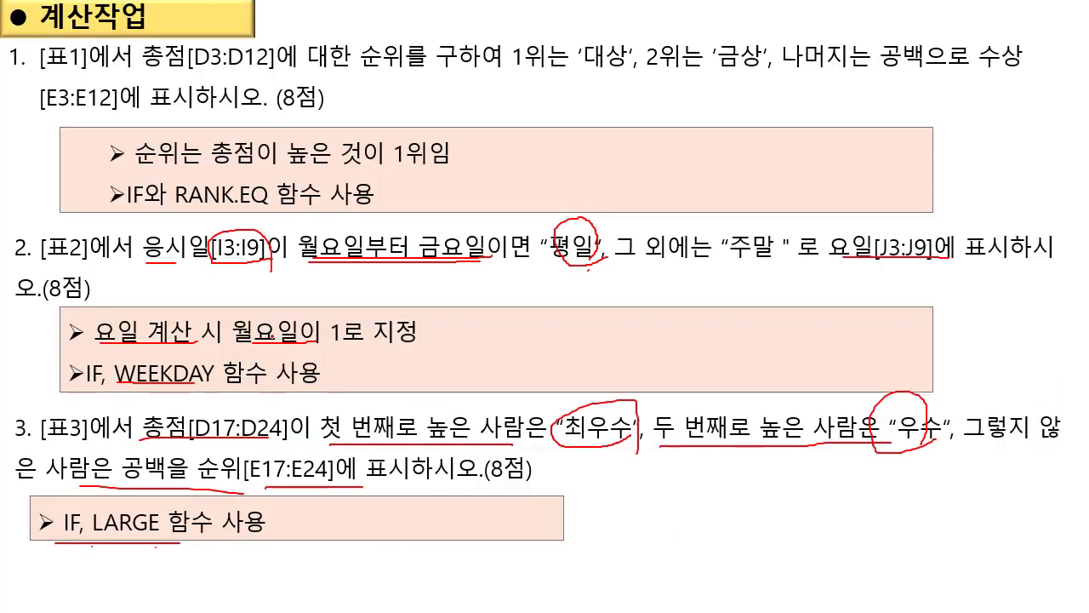
{"action": "key", "text": "Page_Down"}
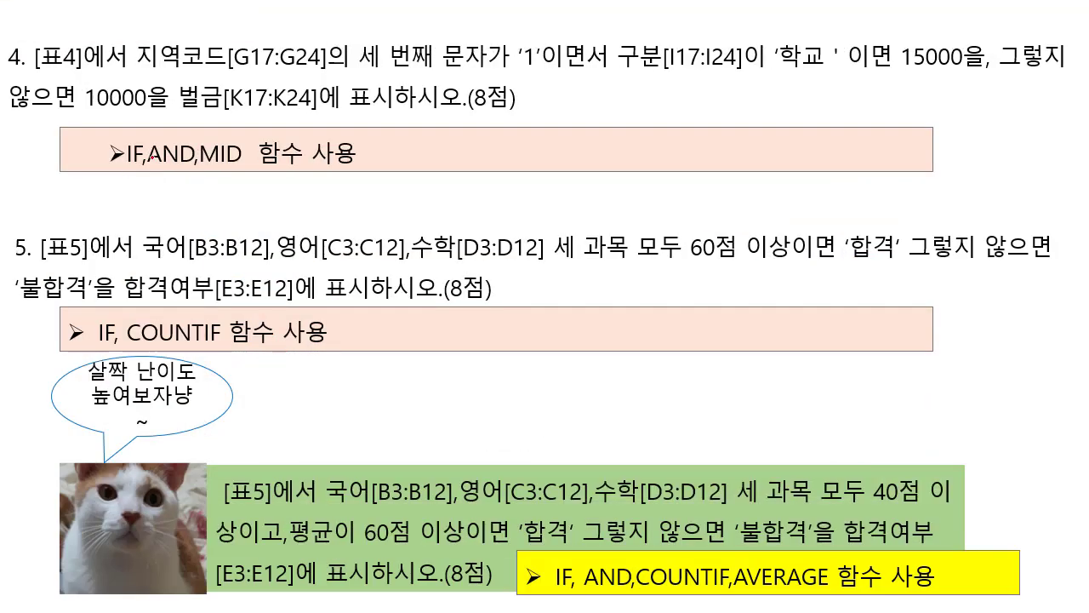
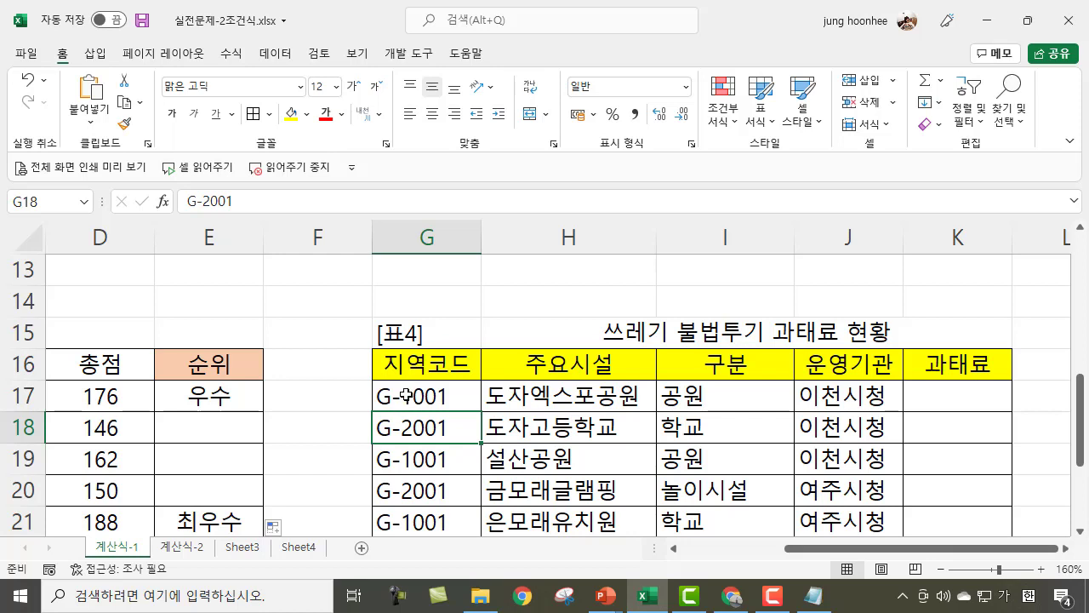
Enter the trial formula =MID(G17,3,1) in K17 of 표4 to extract the third character of the 지역코드.
{"action": "left_click", "coordinate": [962, 396]}
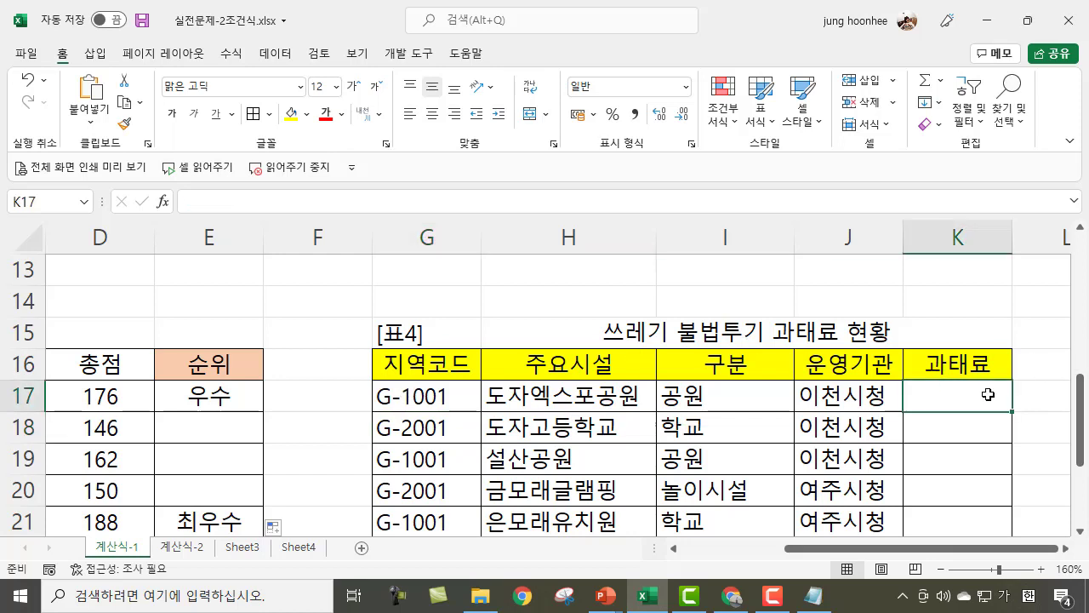
{"action": "type", "text": "="}
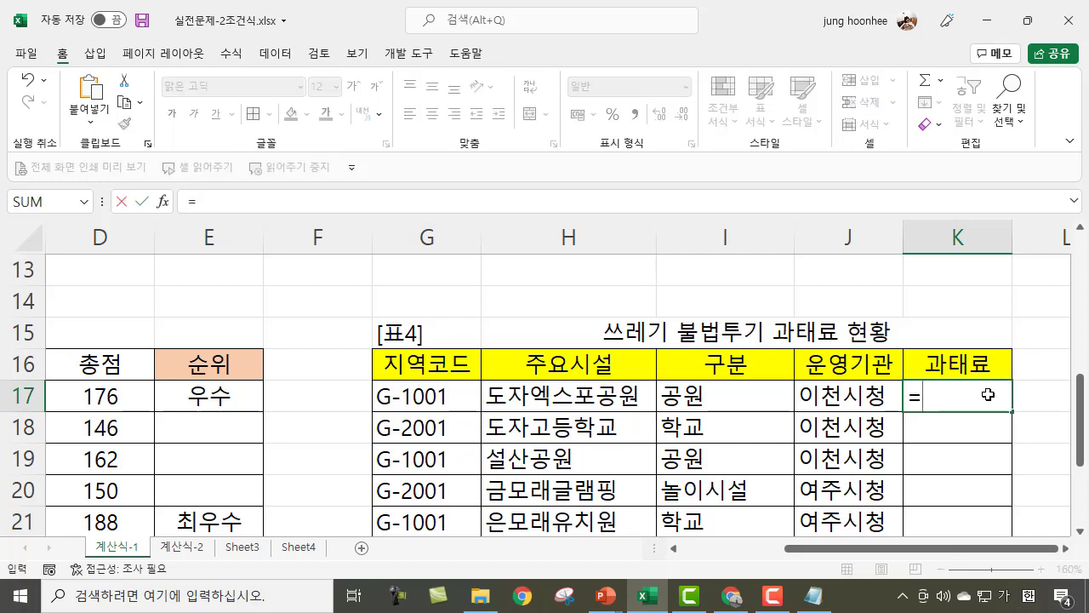
{"action": "type", "text": "ㅡㅑ"}
{"action": "key", "text": "BackSpace"}
{"action": "key", "text": "BackSpace"}
{"action": "key", "text": "Hangul"}
{"action": "type", "text": "MI"}
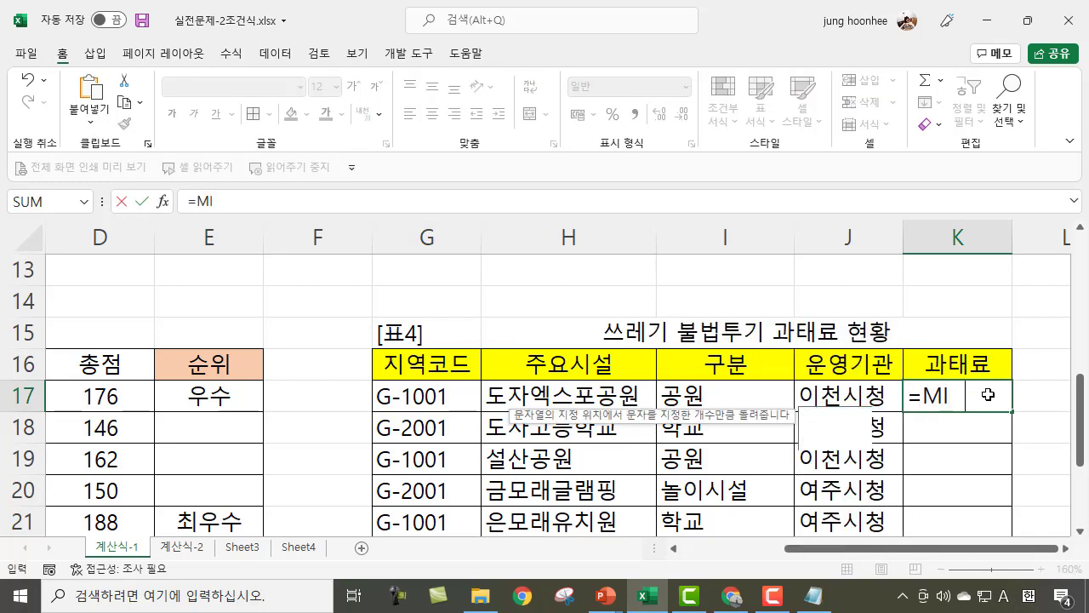
{"action": "type", "text": "D("}
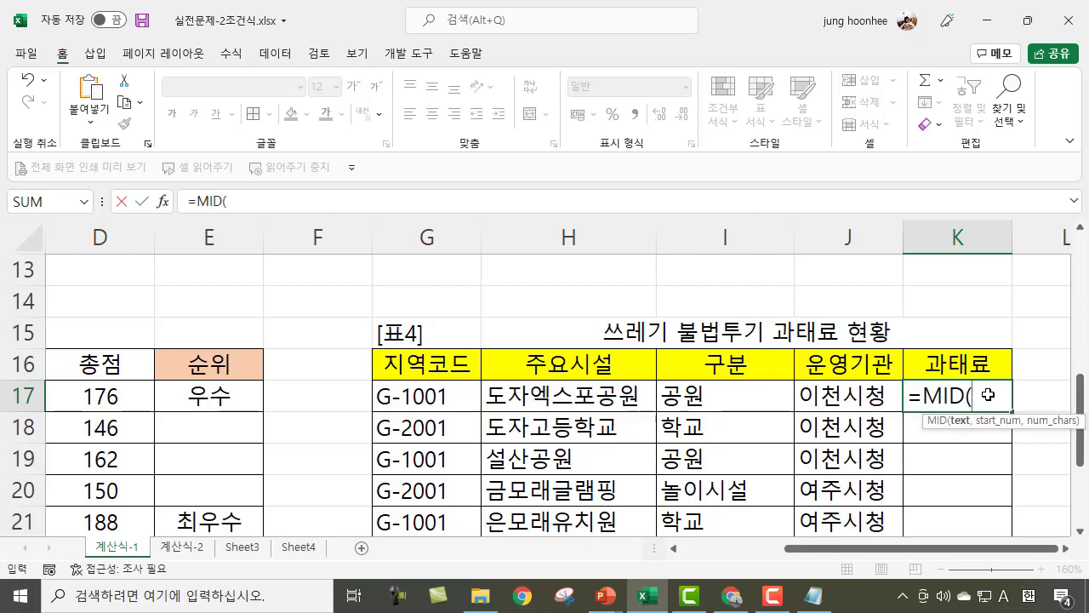
{"action": "left_click", "coordinate": [423, 394]}
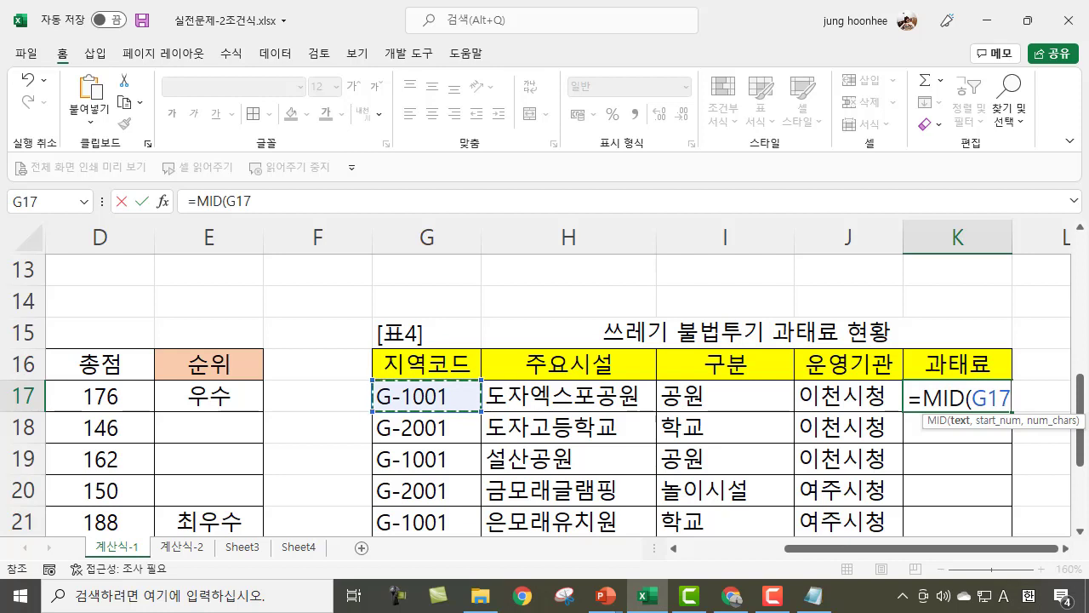
{"action": "type", "text": ",3"}
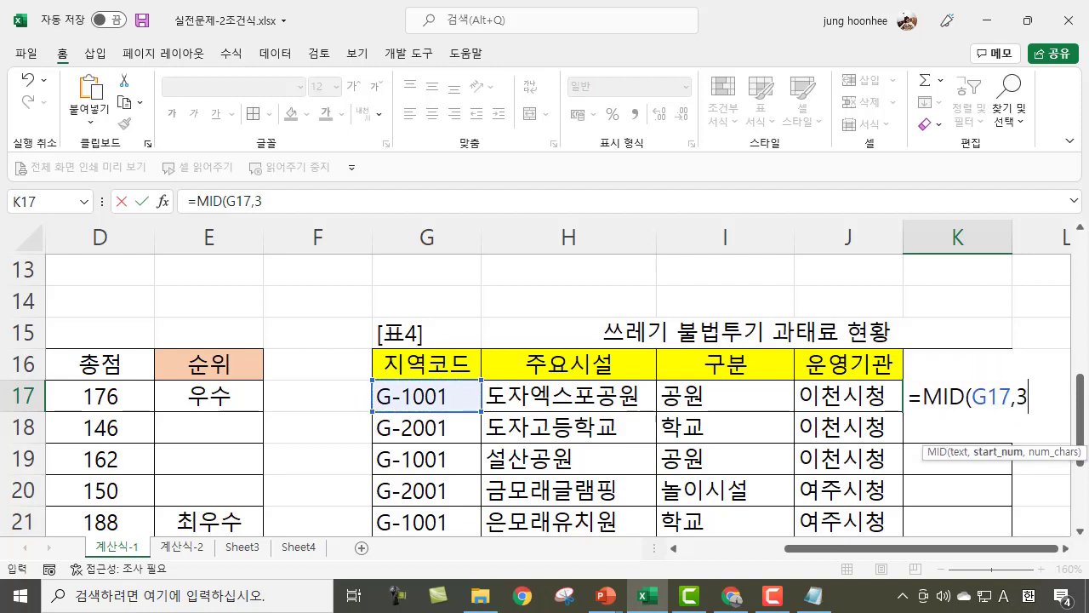
{"action": "type", "text": ",1"}
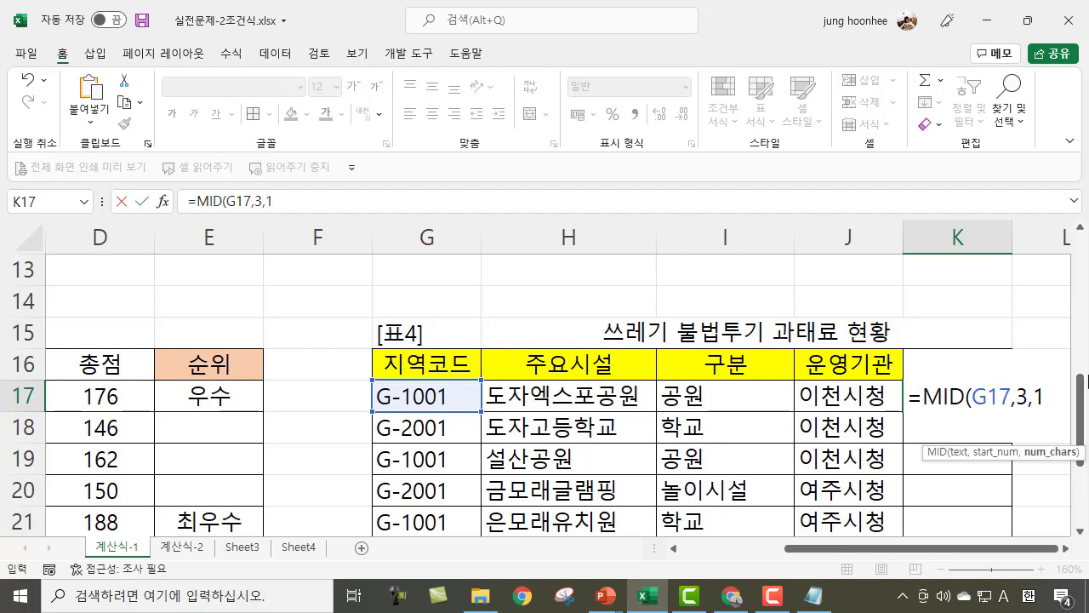
{"action": "type", "text": ")"}
{"action": "key", "text": "Return"}
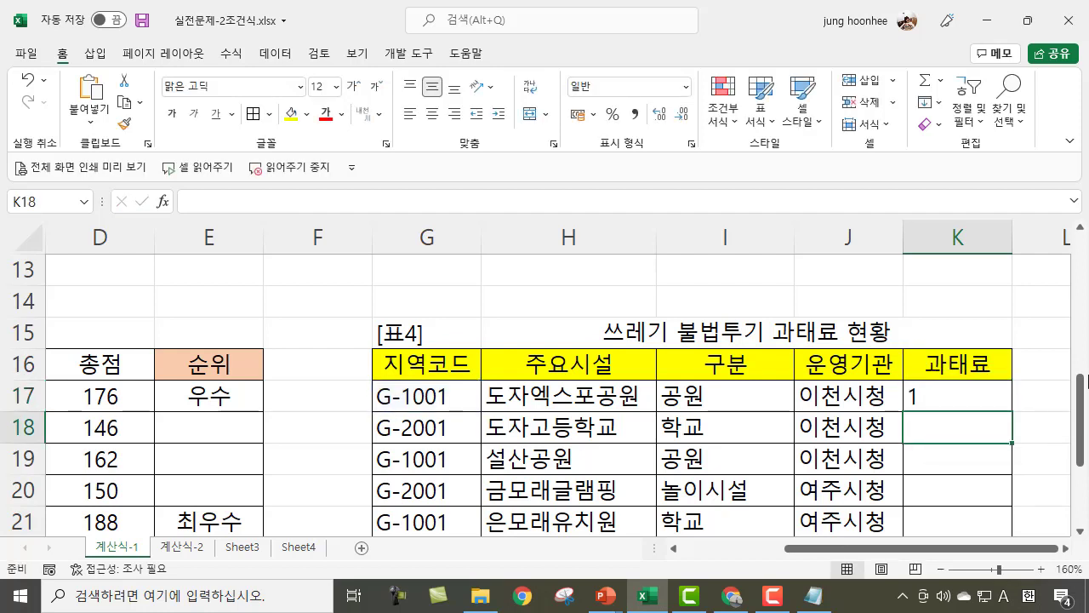
Review the 구분 value in I17 alongside the trial MID result, and clear the formula from K17.
{"action": "left_click", "coordinate": [958, 400]}
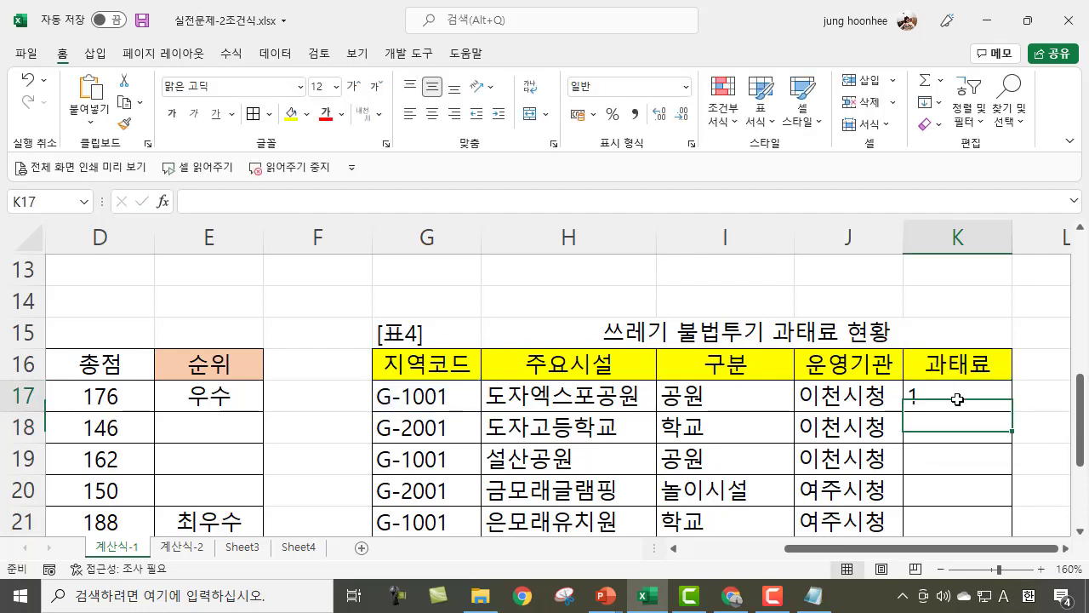
{"action": "left_click", "coordinate": [951, 431]}
{"action": "left_click", "coordinate": [931, 467]}
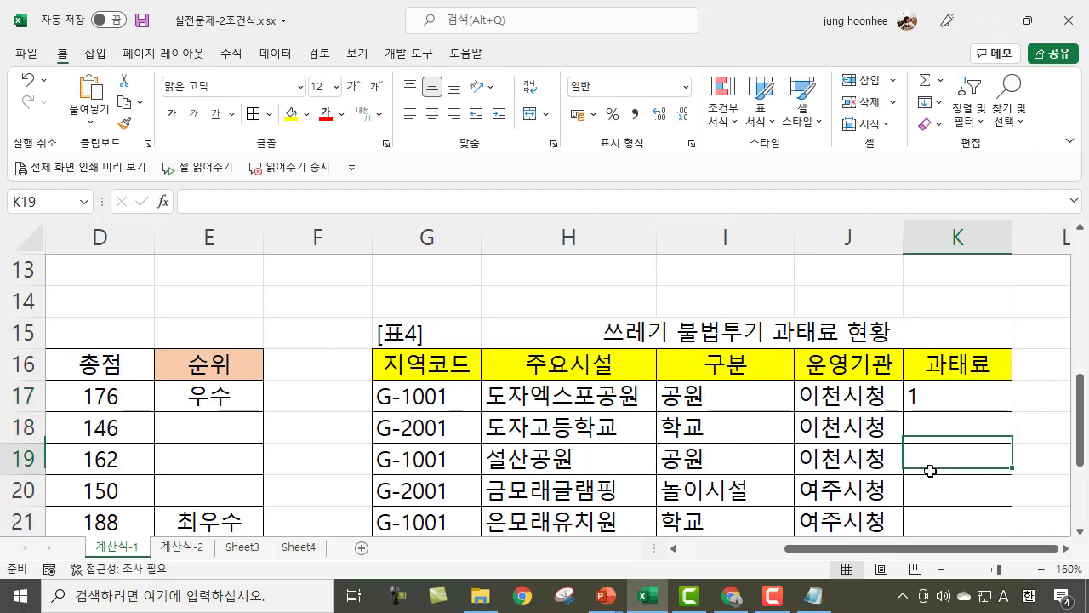
{"action": "left_click", "coordinate": [945, 394]}
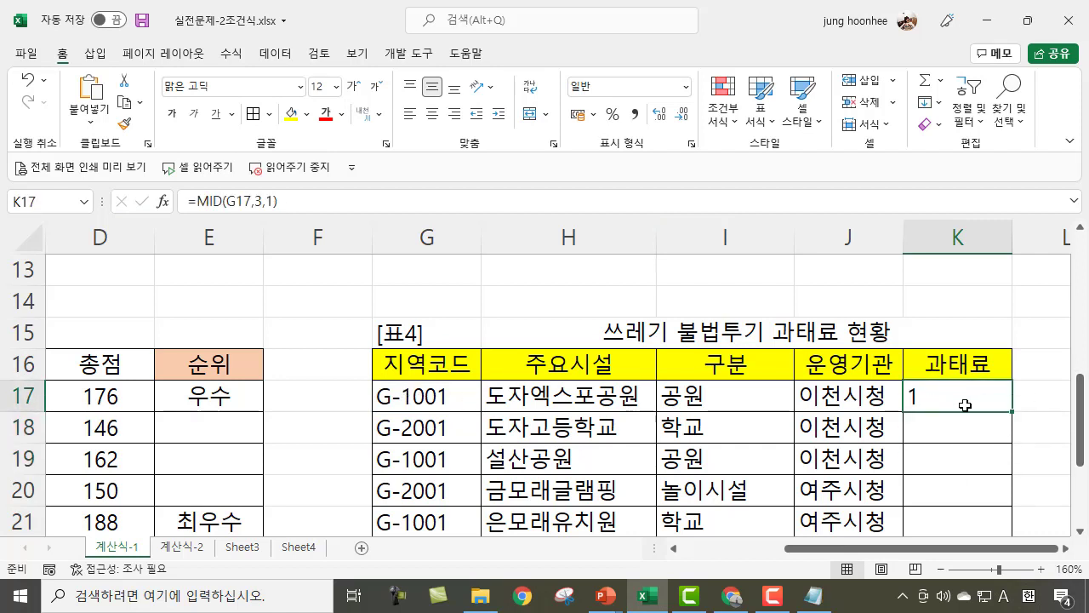
{"action": "left_click", "coordinate": [717, 372]}
{"action": "left_click", "coordinate": [681, 396]}
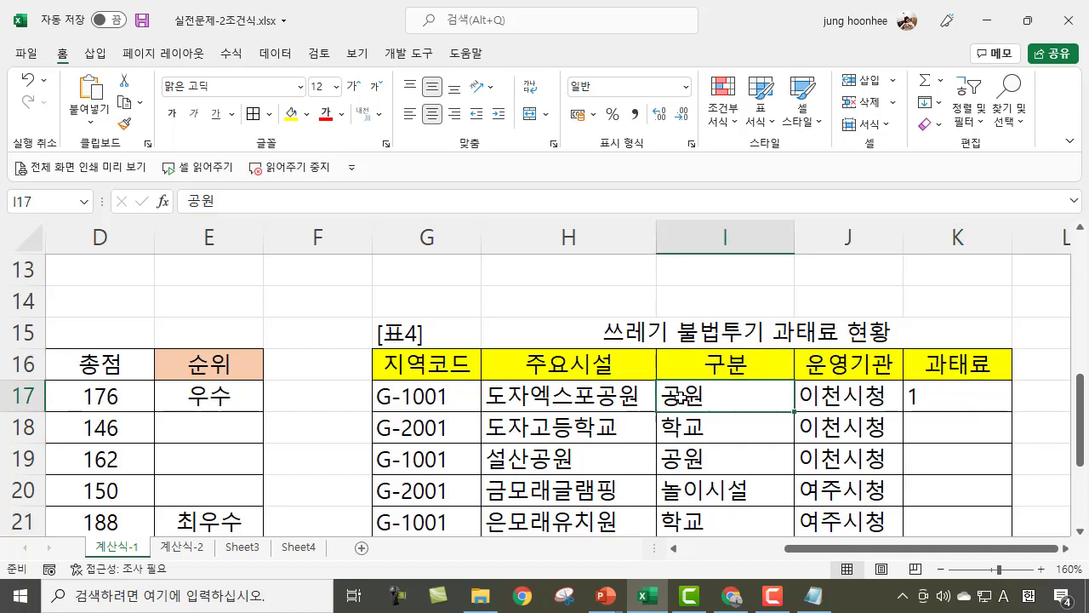
{"action": "left_click", "coordinate": [933, 395]}
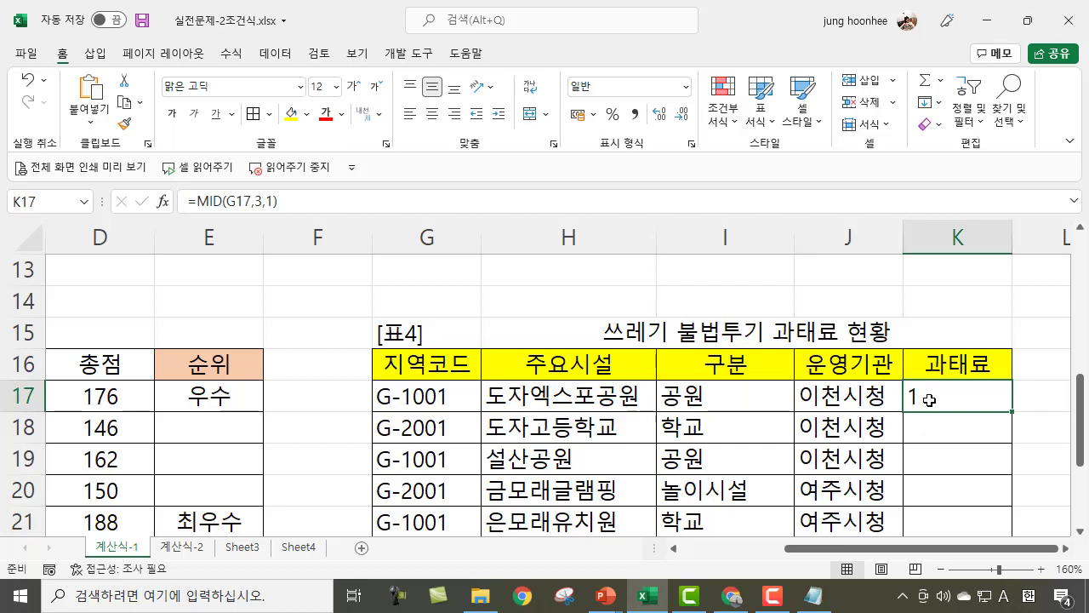
{"action": "key", "text": "Delete"}
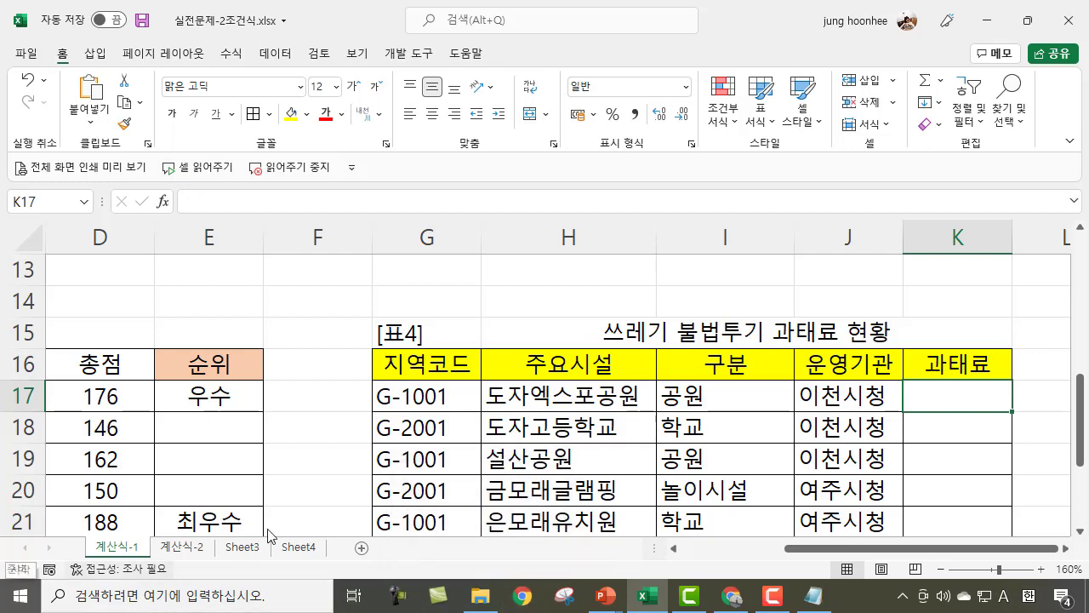
Switch to Notepad and cut the whole drafted IF and LARGE formula.
{"action": "left_click", "coordinate": [814, 596]}
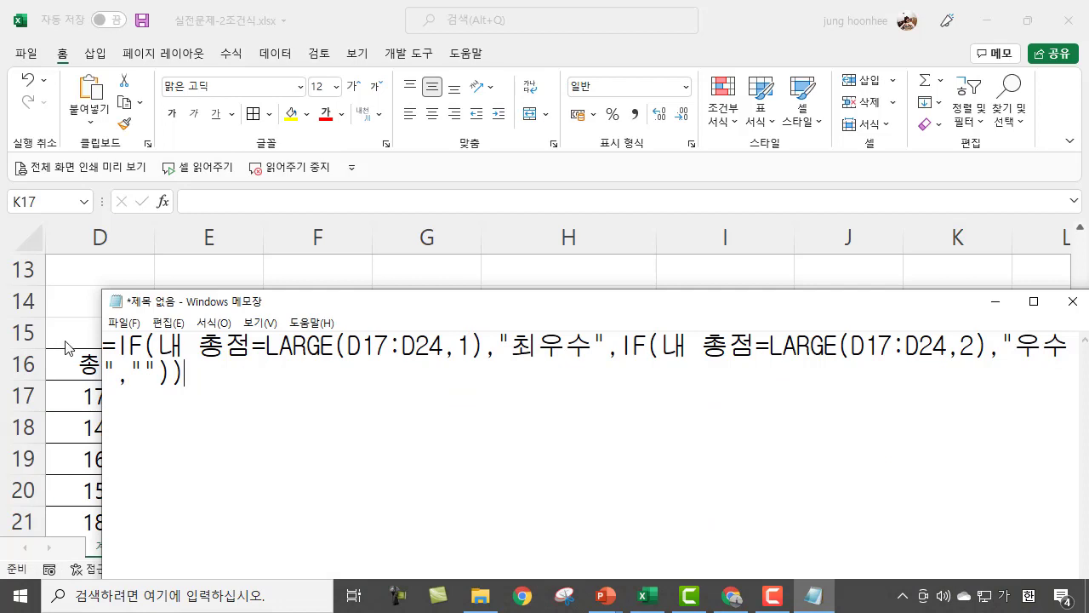
{"action": "left_click_drag", "start_coordinate": [110, 344], "coordinate": [275, 382]}
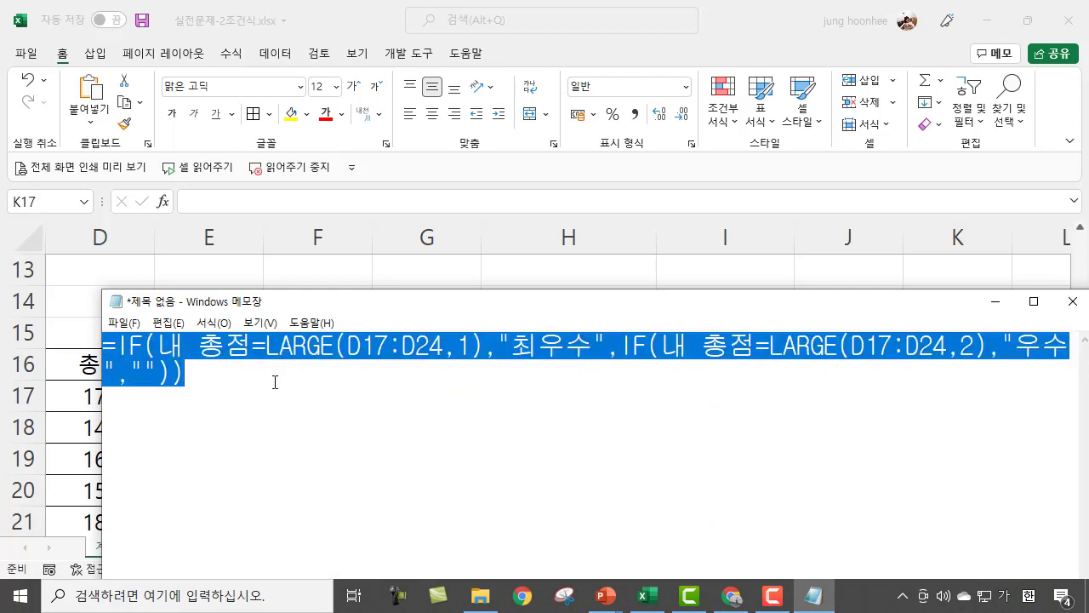
{"action": "key", "text": "ctrl+x"}
Start a new formula draft in Notepad with =AND.
{"action": "type", "text": "="}
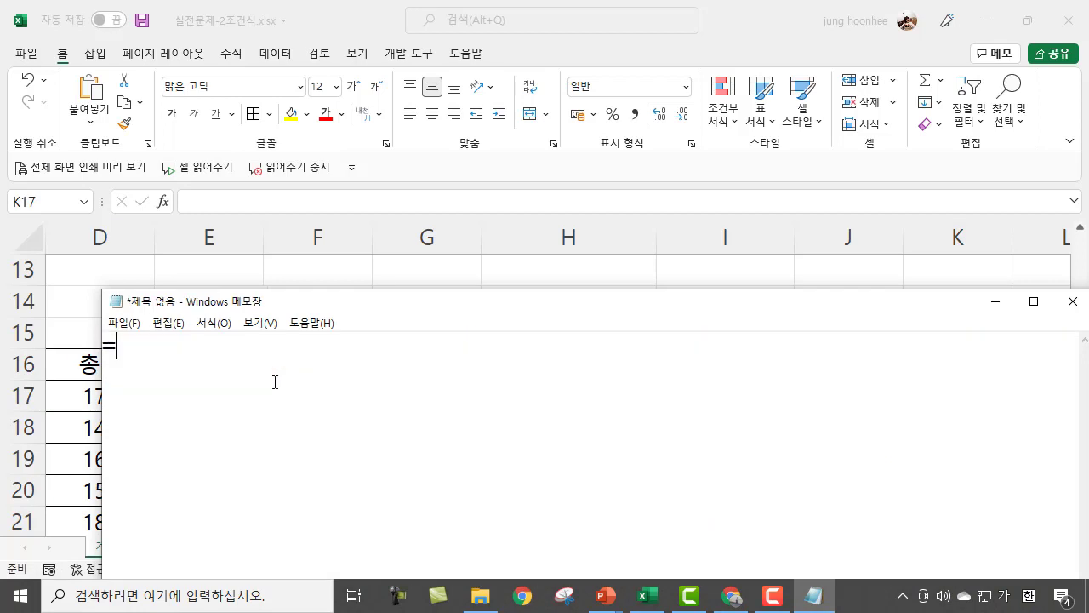
{"action": "type", "text": "무"}
{"action": "key", "text": "BackSpace"}
{"action": "key", "text": "BackSpace"}
{"action": "key", "text": "Hangul"}
{"action": "type", "text": "AND"}
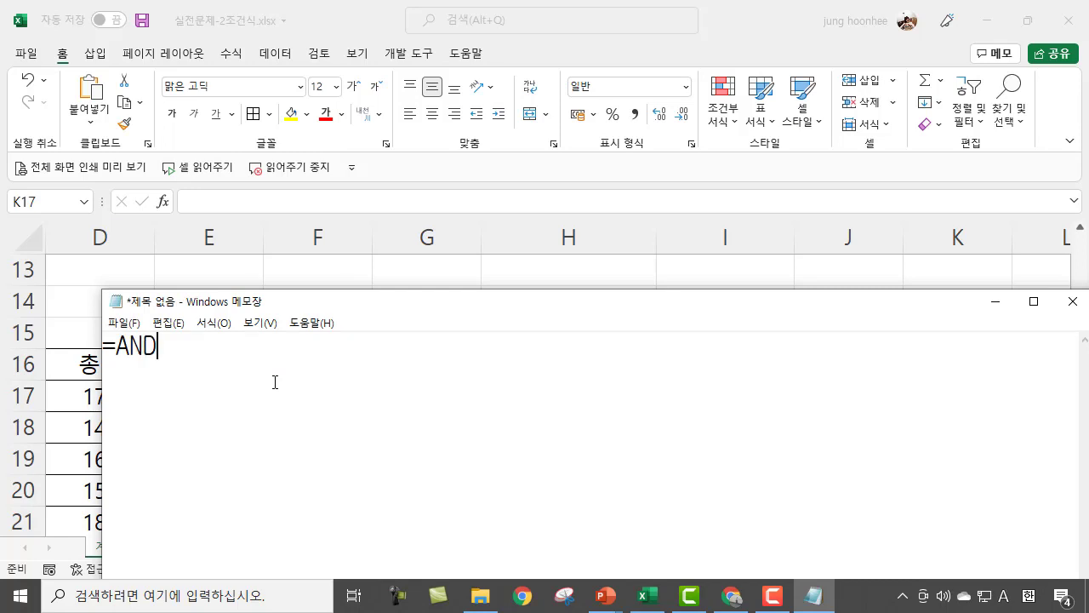
Complete the AND draft with the placeholder arguments 조건식1 and 조건식2 in parentheses.
{"action": "type", "text": "(W"}
{"action": "key", "text": "BackSpace"}
{"action": "key", "text": "Hangul"}
{"action": "type", "text": "조건ㅅ"}
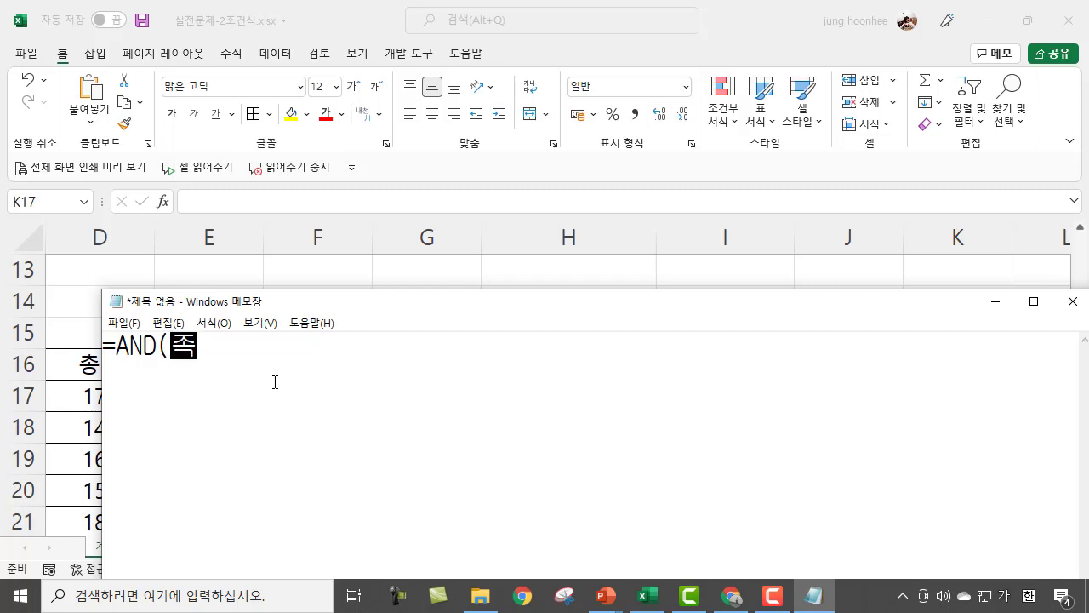
{"action": "type", "text": "식1"}
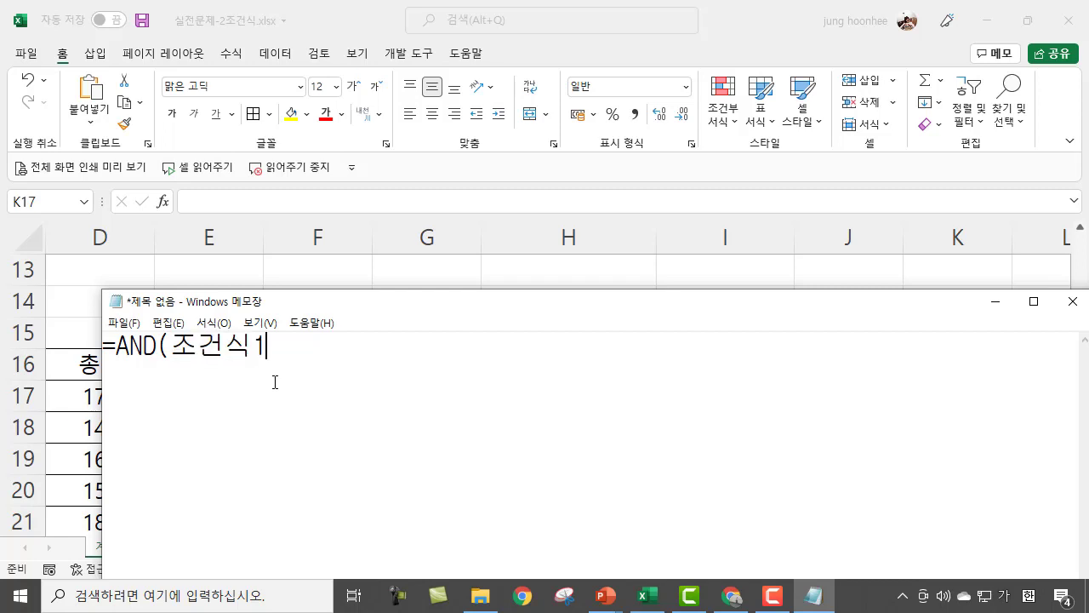
{"action": "type", "text": ",조건식2"}
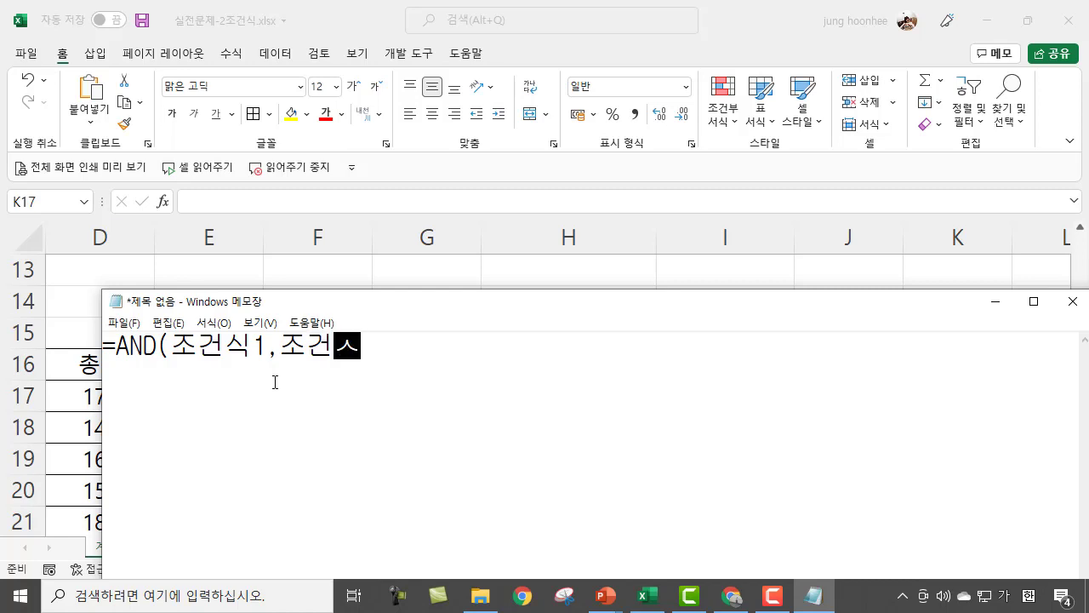
{"action": "type", "text": ")"}
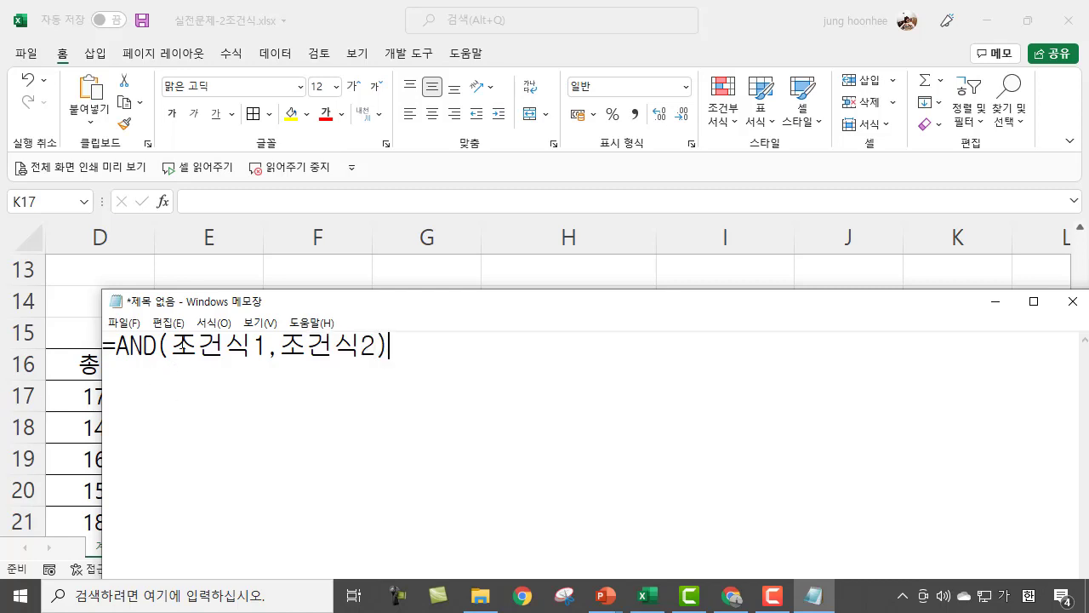
Append ==>TRUE,15000,10000 after the AND expression in the Notepad draft.
{"action": "left_click_drag", "start_coordinate": [170, 344], "coordinate": [5, 348]}
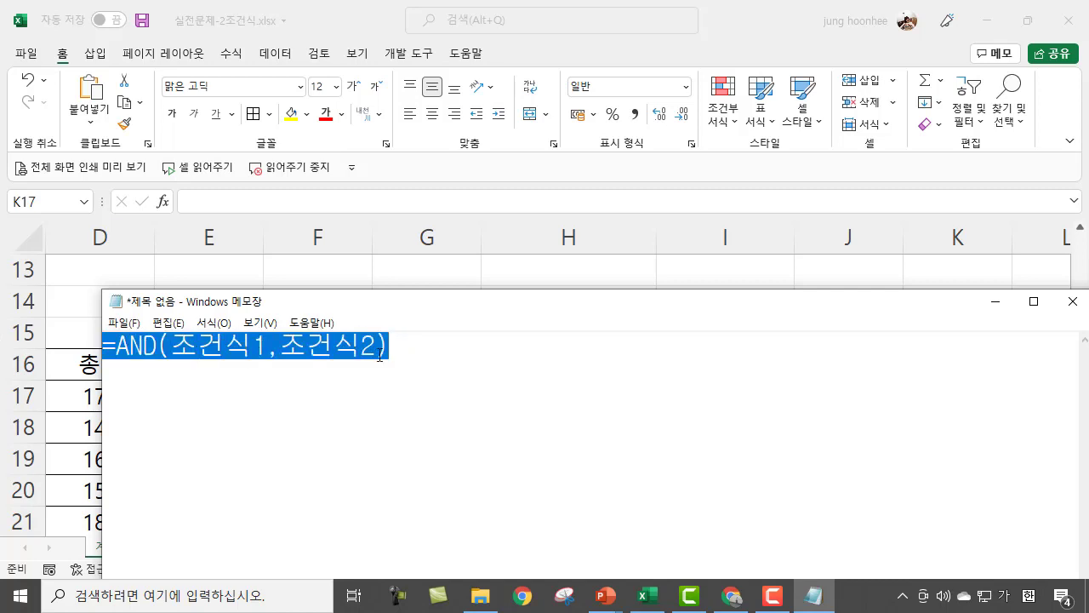
{"action": "left_click", "coordinate": [430, 336]}
{"action": "type", "text": "=="}
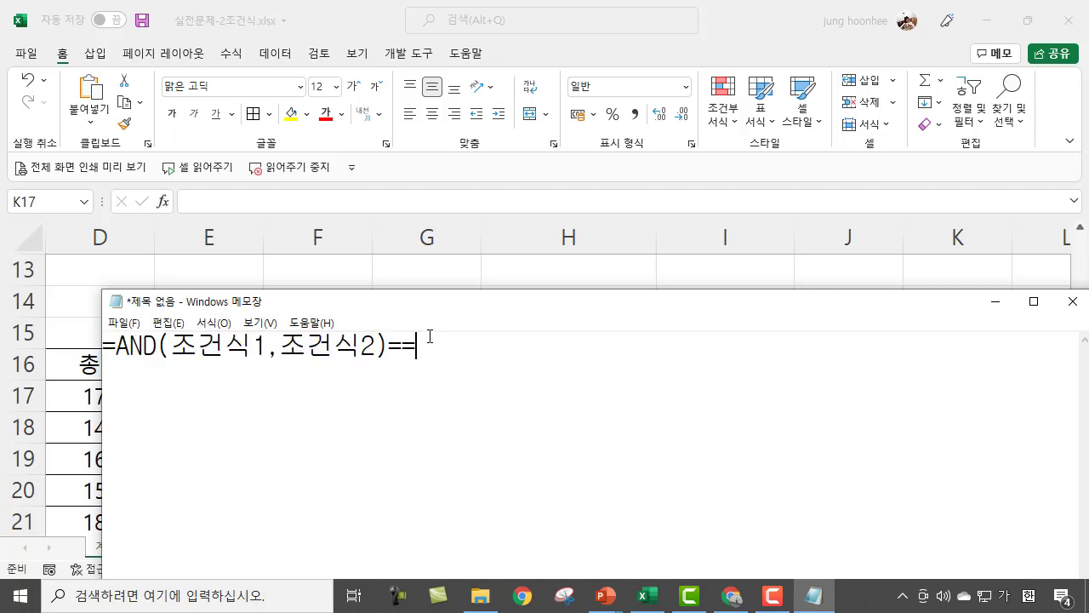
{"action": "type", "text": ">TRUE,"}
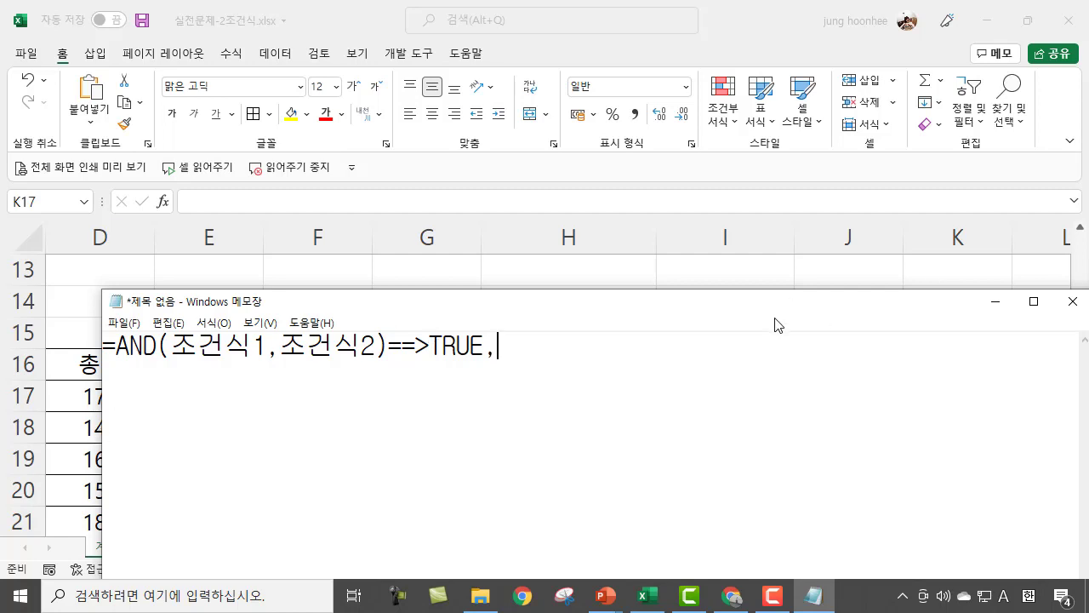
{"action": "left_click_drag", "start_coordinate": [773, 307], "coordinate": [736, 459]}
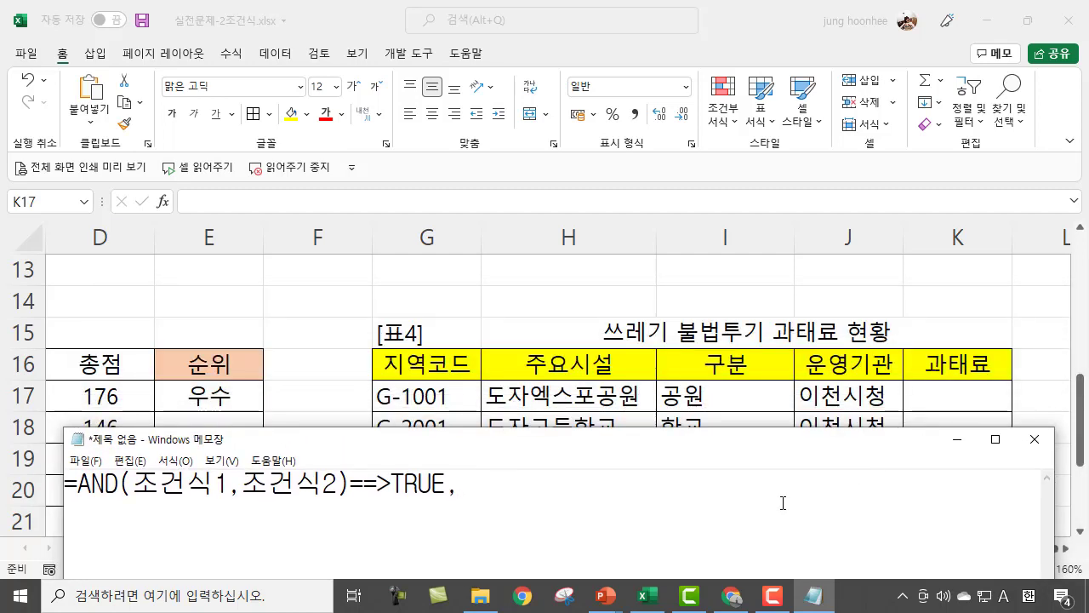
{"action": "type", "text": "15000,"}
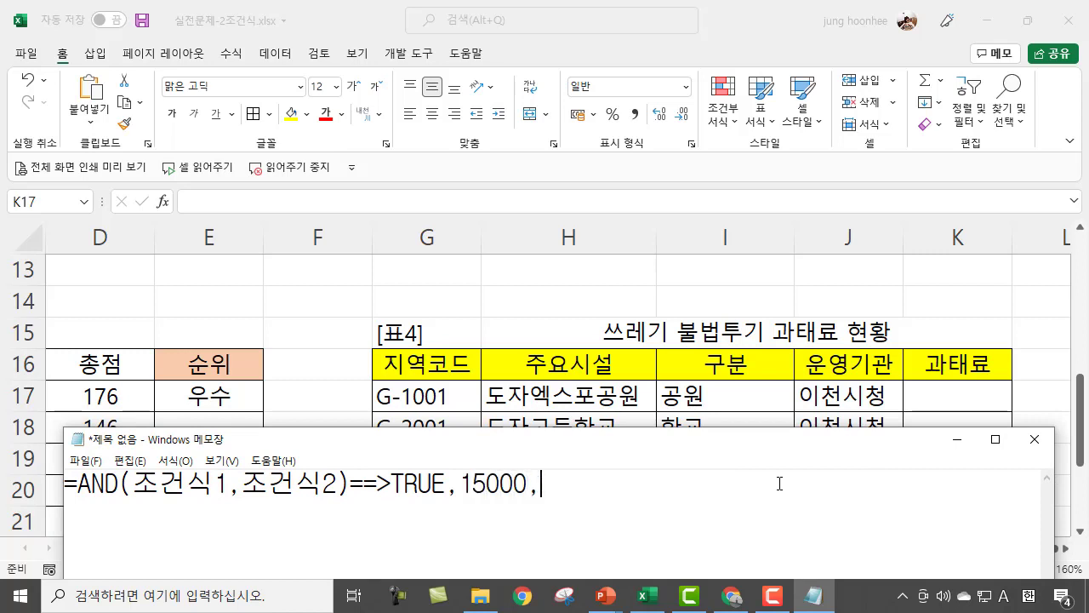
{"action": "type", "text": "10000"}
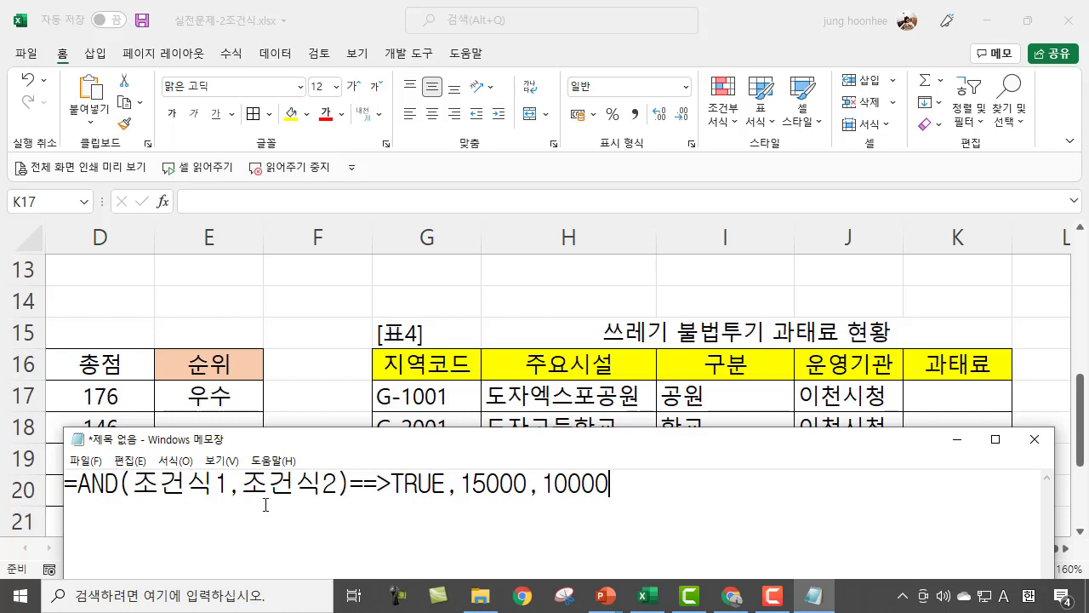
Wrap the draft in an IF function by adding IF( before AND and a closing parenthesis after 10000.
{"action": "left_click_drag", "start_coordinate": [308, 432], "coordinate": [400, 339]}
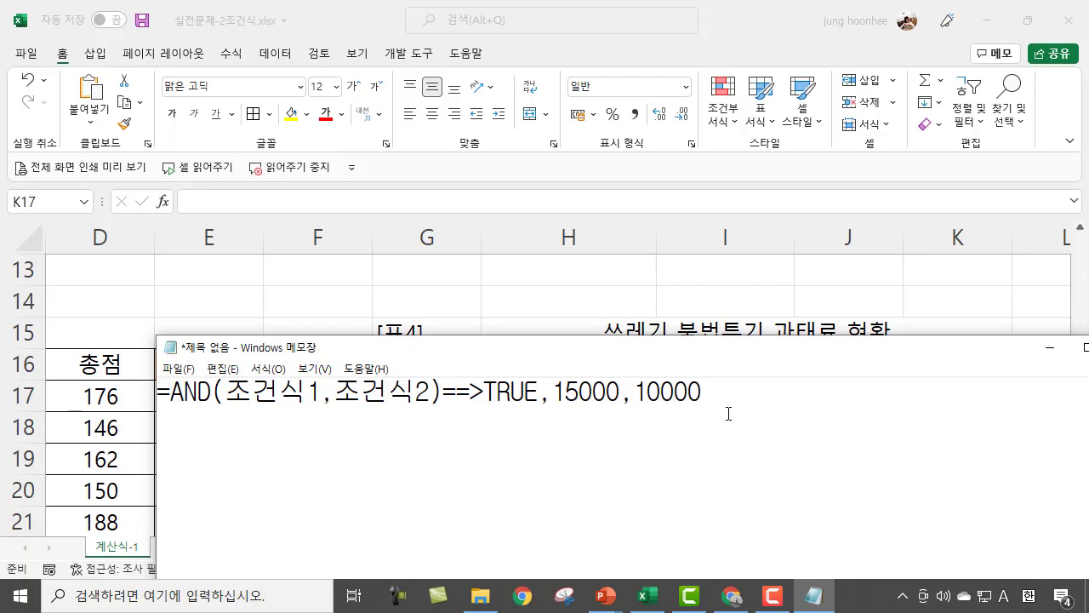
{"action": "type", "text": "IF("}
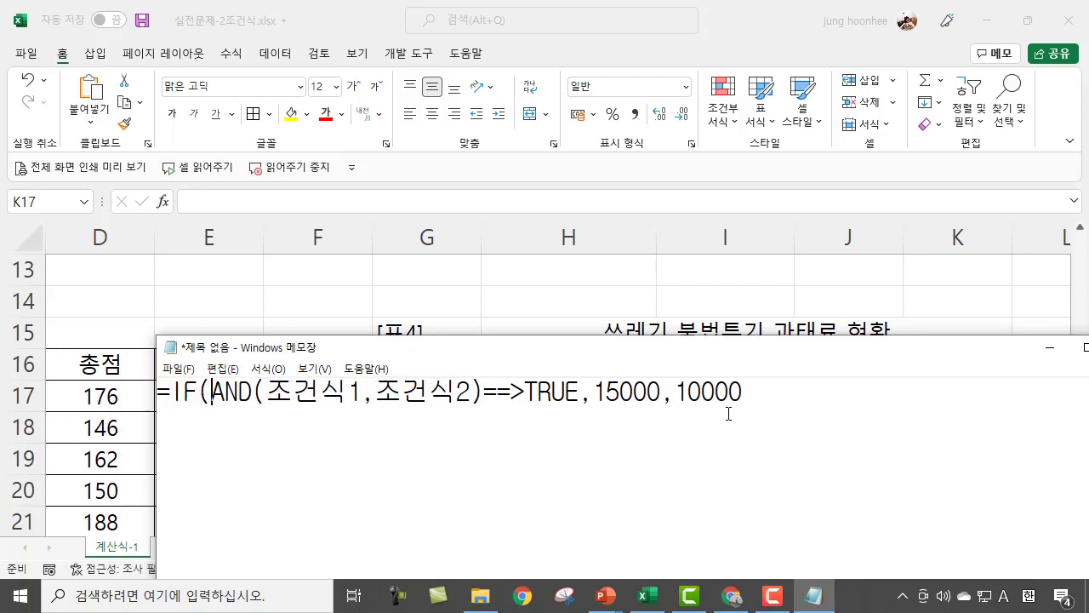
{"action": "left_click", "coordinate": [783, 390]}
{"action": "type", "text": ")"}
Replace the placeholder 조건식1 in the draft with the condition MID(지역코드,3,1)="1".
{"action": "left_click_drag", "start_coordinate": [358, 391], "coordinate": [269, 392]}
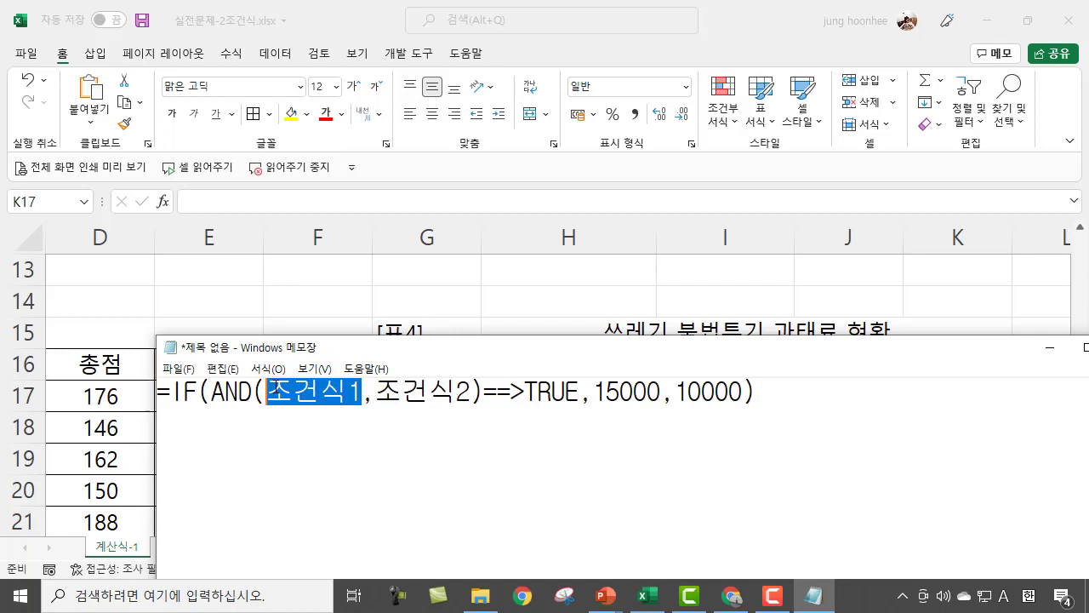
{"action": "type", "text": "MID"}
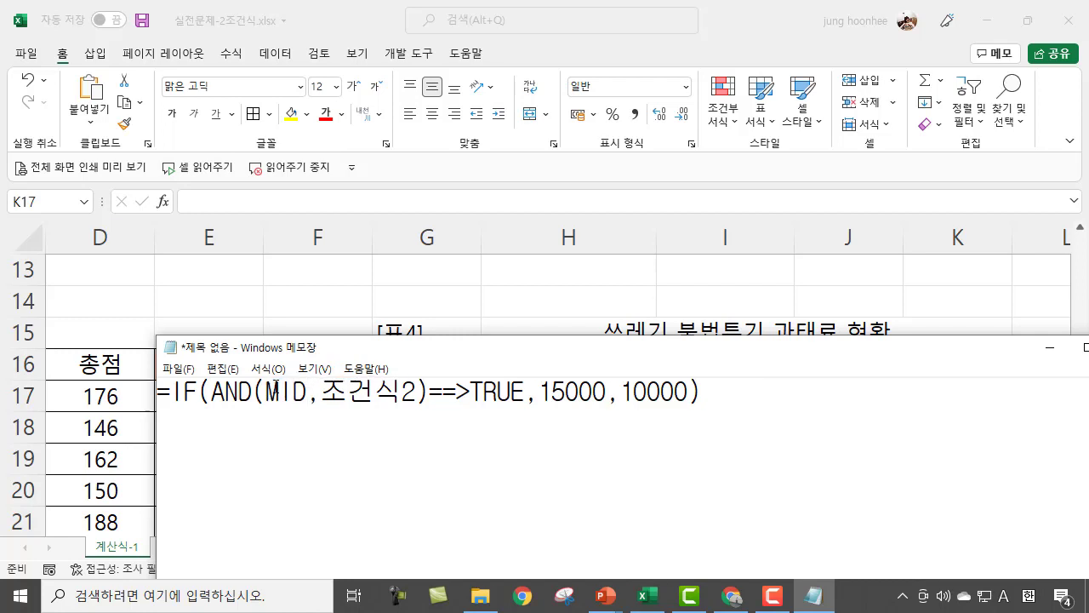
{"action": "type", "text": "("}
{"action": "key", "text": "Hangul"}
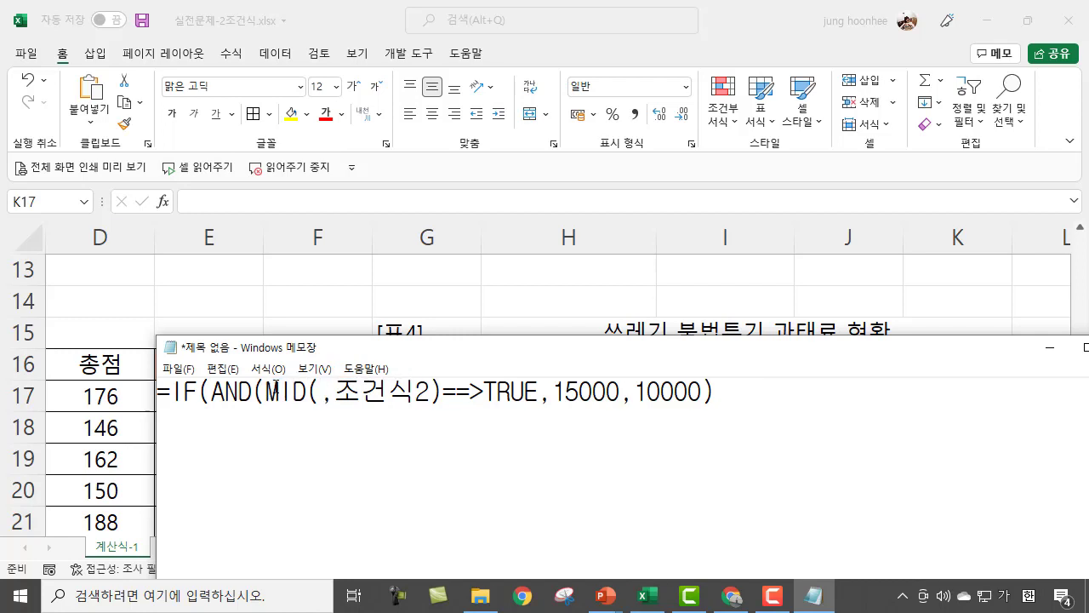
{"action": "type", "text": "지역코드"}
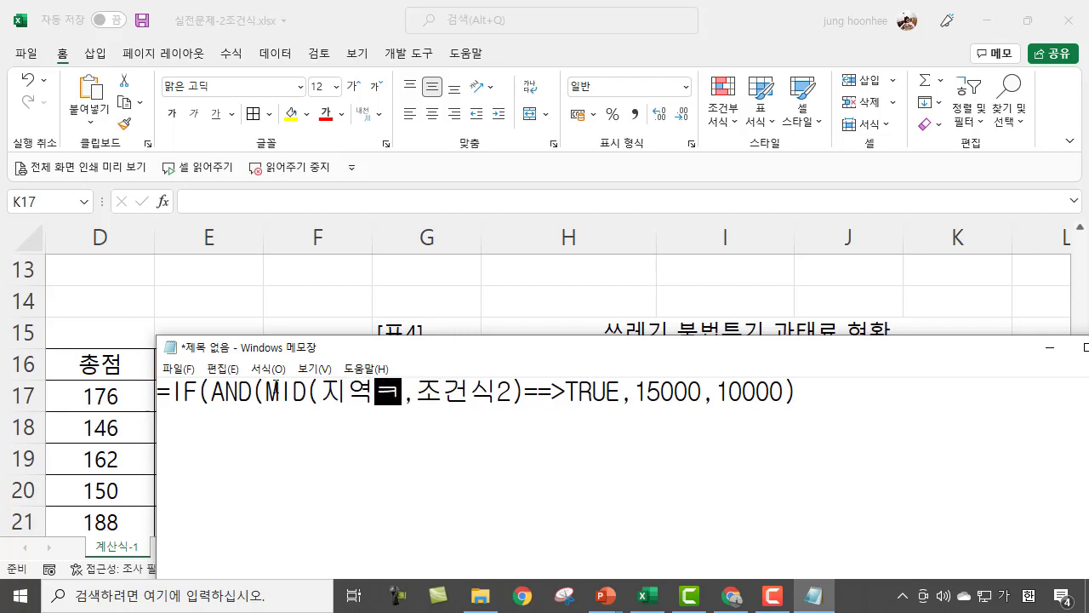
{"action": "type", "text": ",3,"}
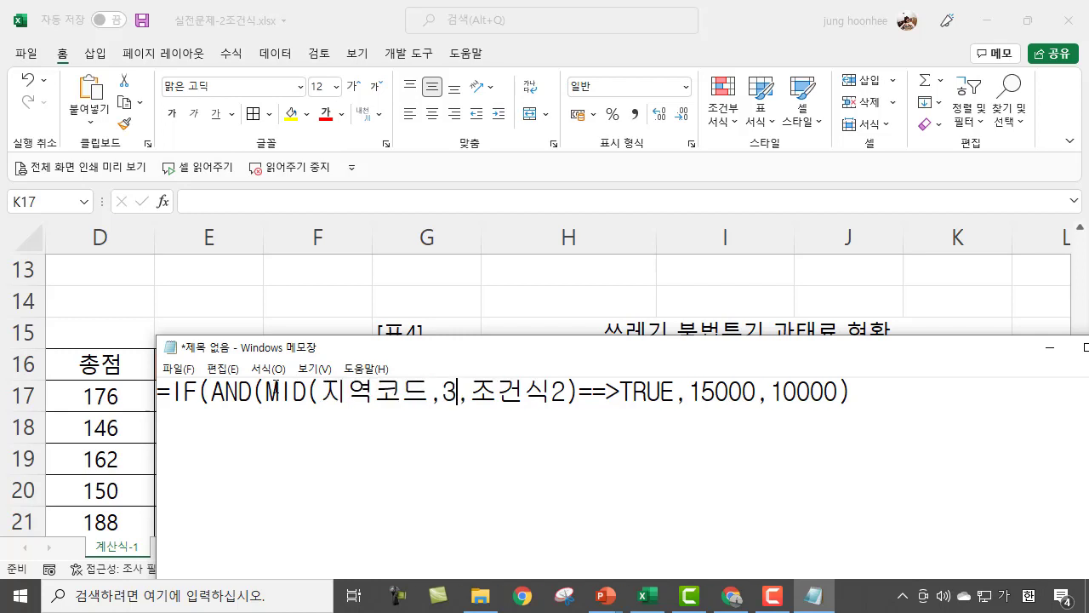
{"action": "type", "text": "1"}
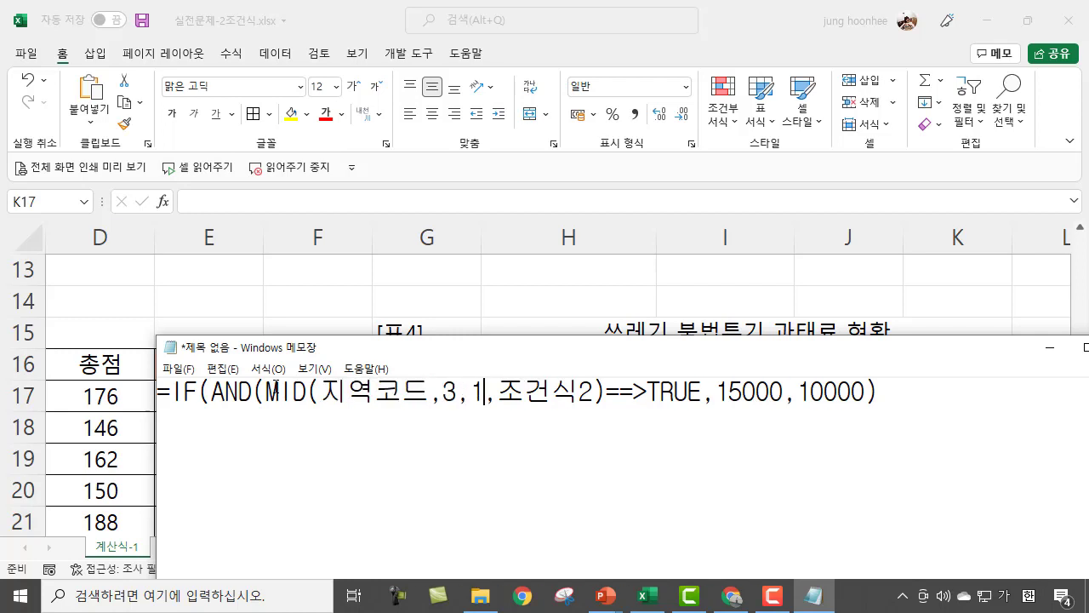
{"action": "type", "text": ")"}
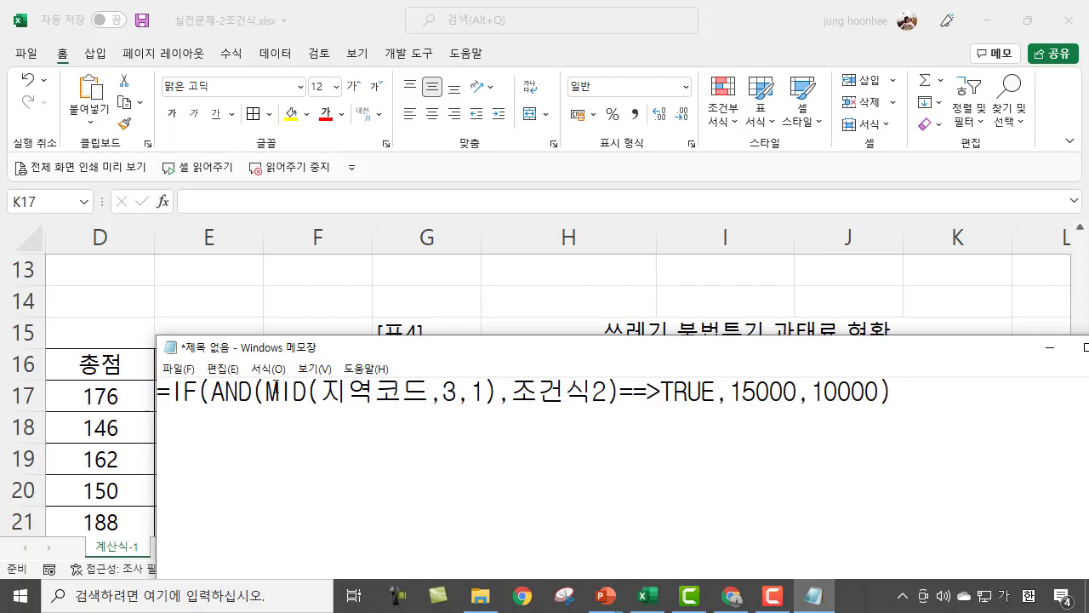
{"action": "type", "text": "="}
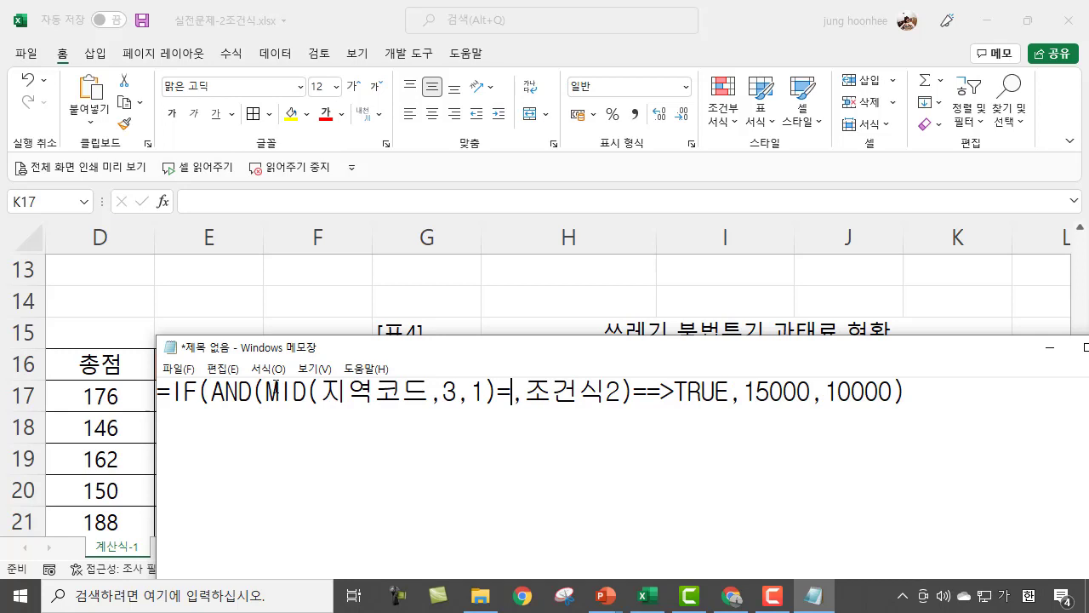
{"action": "left_click_drag", "start_coordinate": [637, 349], "coordinate": [575, 467]}
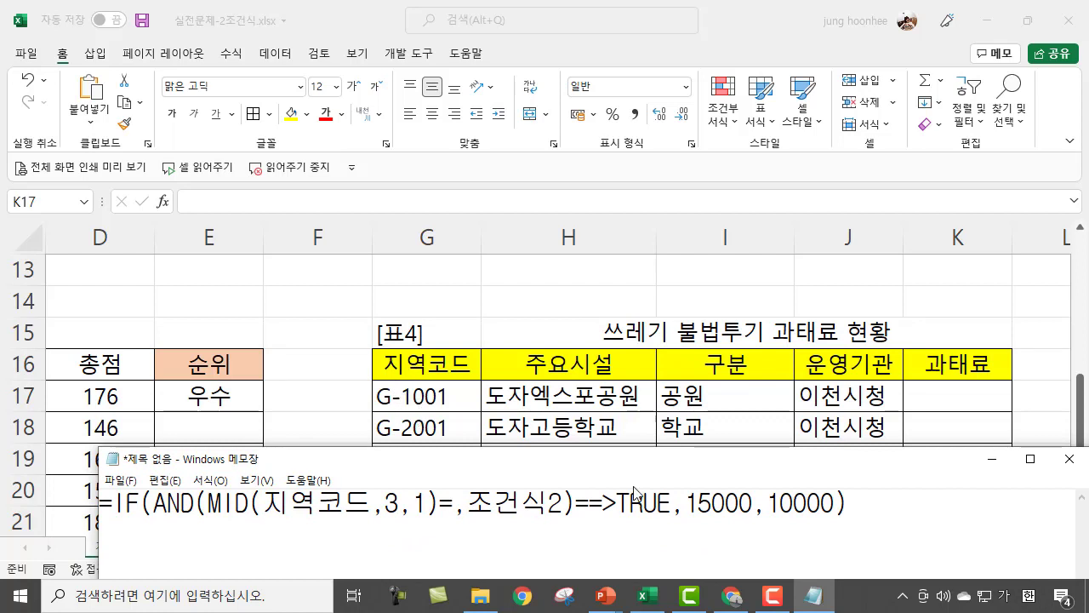
{"action": "left_click_drag", "start_coordinate": [632, 465], "coordinate": [675, 333]}
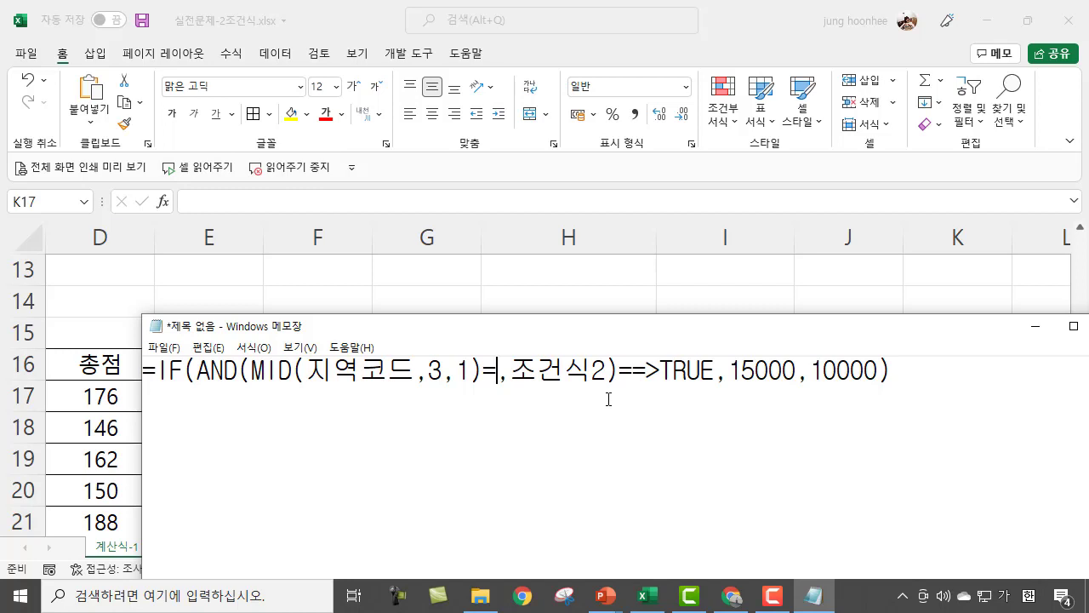
{"action": "type", "text": "\"1\""}
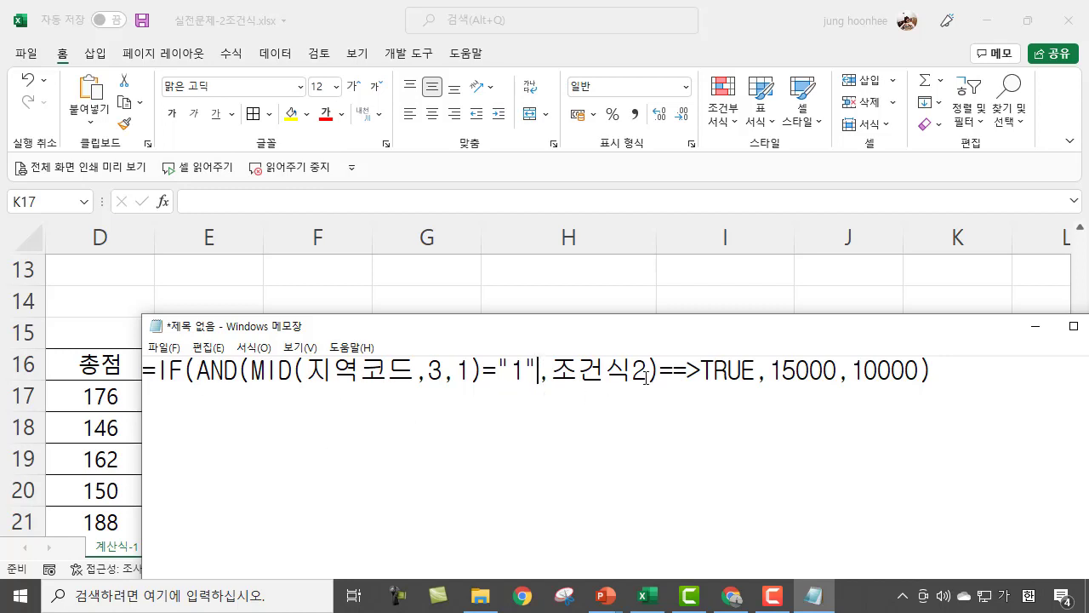
Switch to the PowerPoint slide show, mark 구분[I17:I24] and '학교' in question 4 with the pen, and show the taskbar.
{"action": "left_click", "coordinate": [606, 596]}
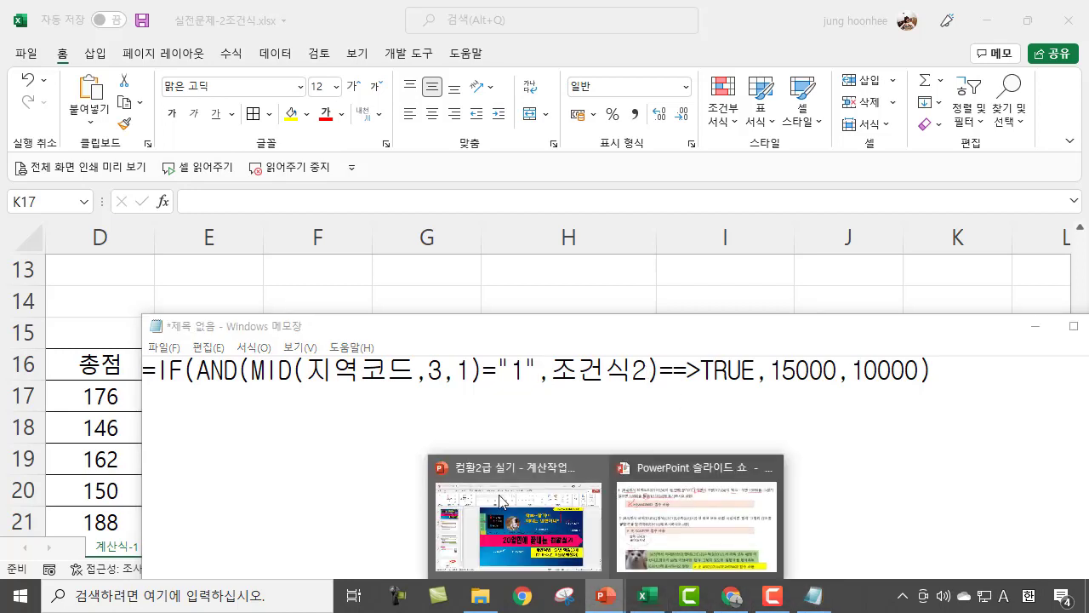
{"action": "left_click", "coordinate": [742, 520]}
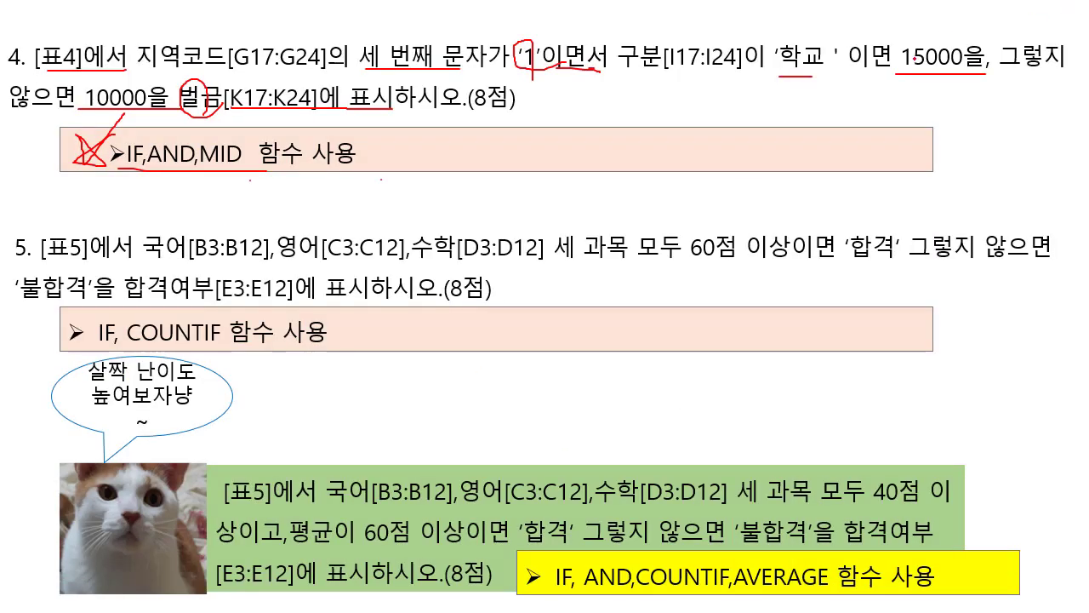
{"action": "left_click_drag", "start_coordinate": [630, 65], "coordinate": [713, 67]}
{"action": "mouse_move", "coordinate": [827, 59]}
{"action": "left_mouse_down"}
{"action": "mouse_move", "coordinate": [764, 68]}
{"action": "mouse_move", "coordinate": [822, 75]}
{"action": "left_mouse_up"}
{"action": "right_click", "coordinate": [525, 190]}
{"action": "mouse_move", "coordinate": [614, 365]}
{"action": "left_click", "coordinate": [814, 440]}
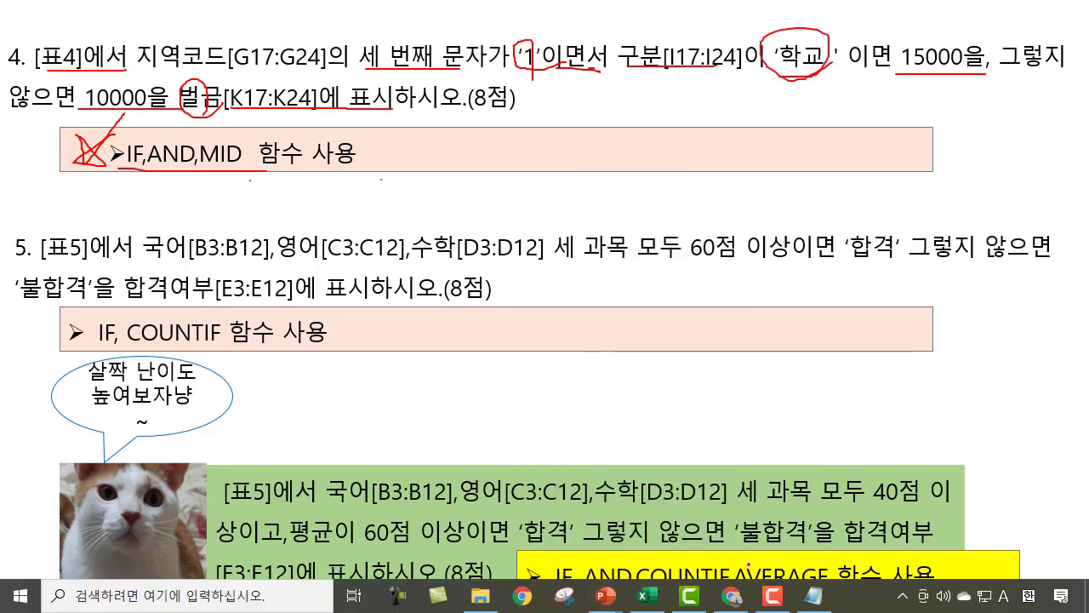
Switch to Notepad and replace the placeholder 조건식2 with the condition 구분="학교".
{"action": "left_click", "coordinate": [815, 596]}
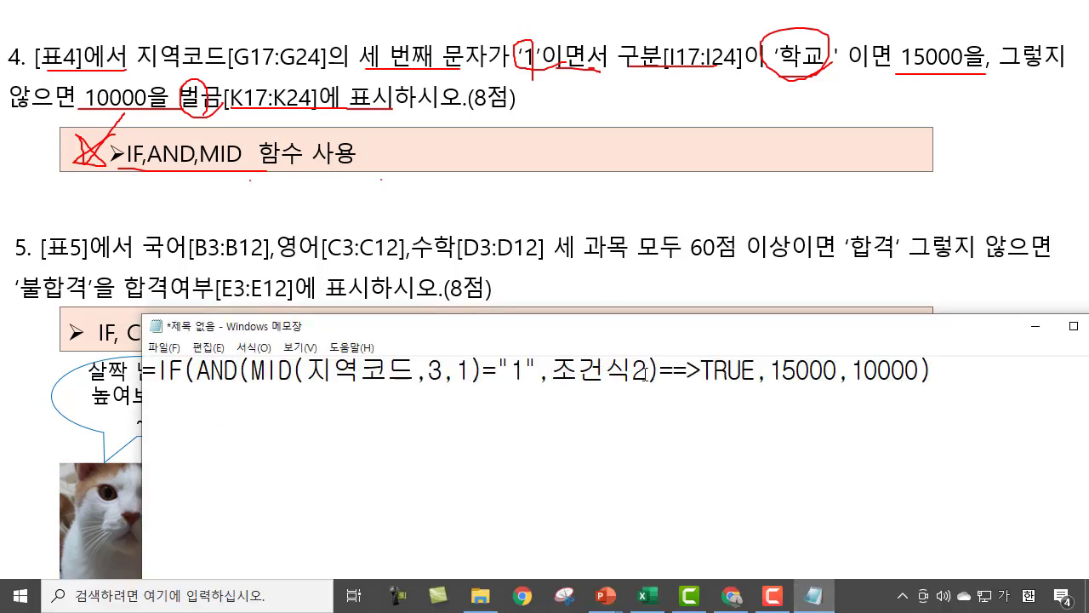
{"action": "left_click_drag", "start_coordinate": [648, 371], "coordinate": [553, 372]}
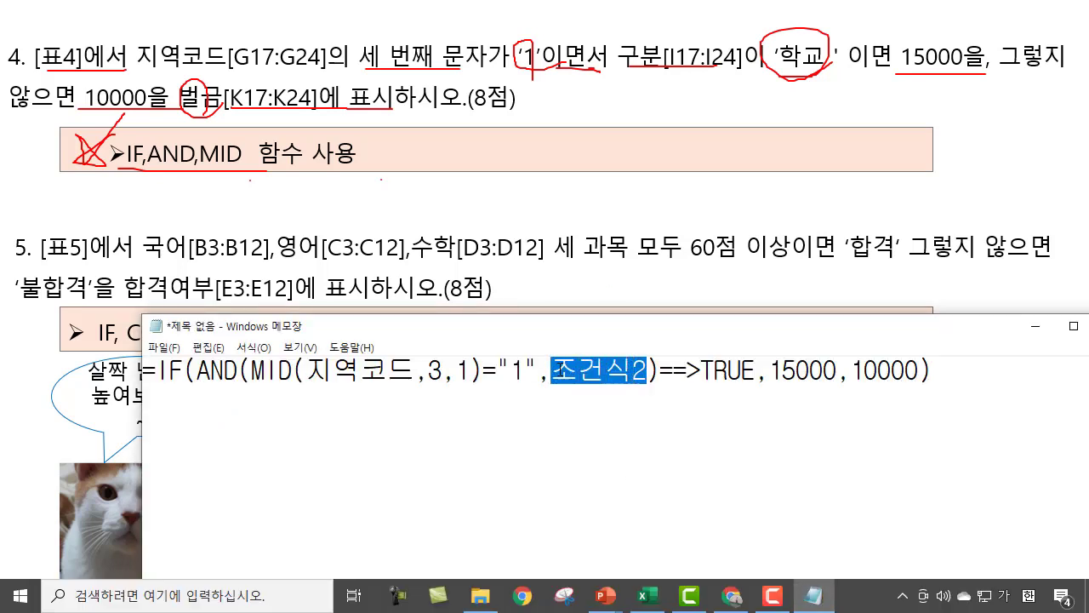
{"action": "type", "text": "구분"}
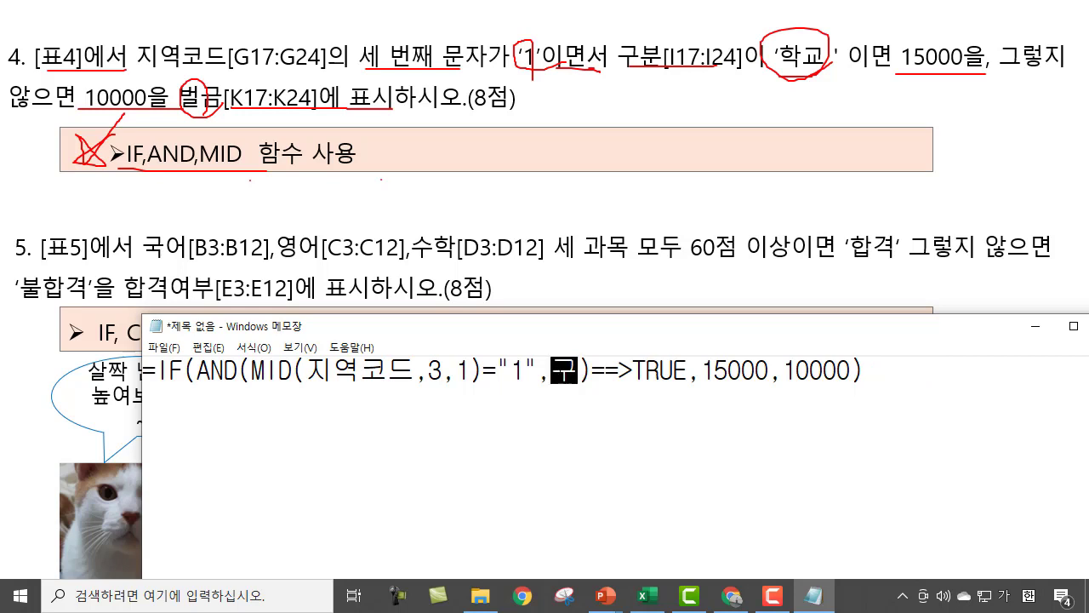
{"action": "type", "text": "=\"학교"}
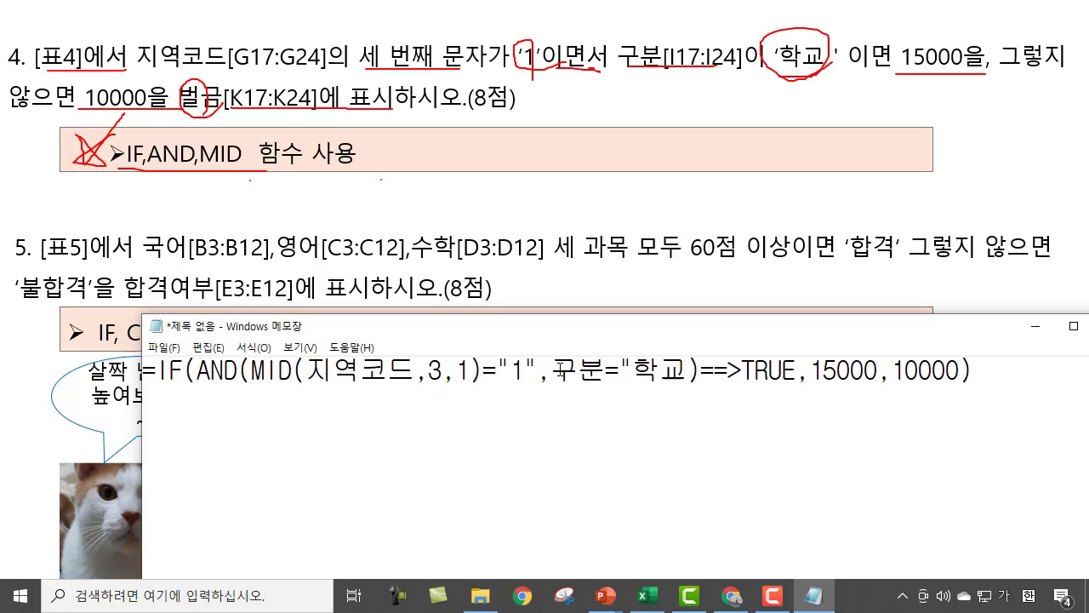
{"action": "type", "text": "\""}
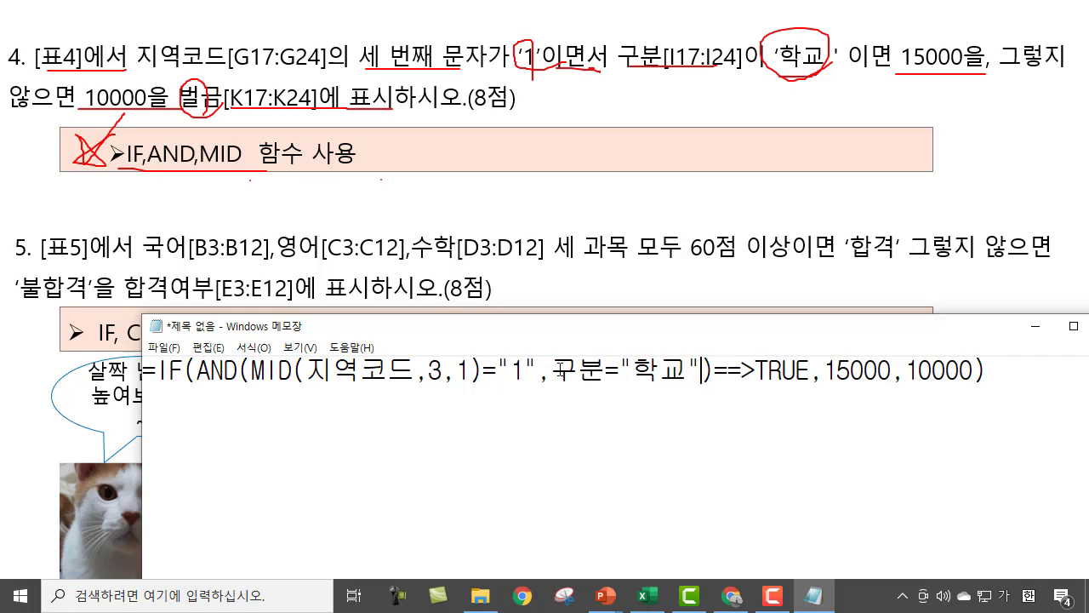
Minimize the Notepad draft and switch from the slide show to the Excel workbook.
{"action": "left_click_drag", "start_coordinate": [1015, 370], "coordinate": [130, 380]}
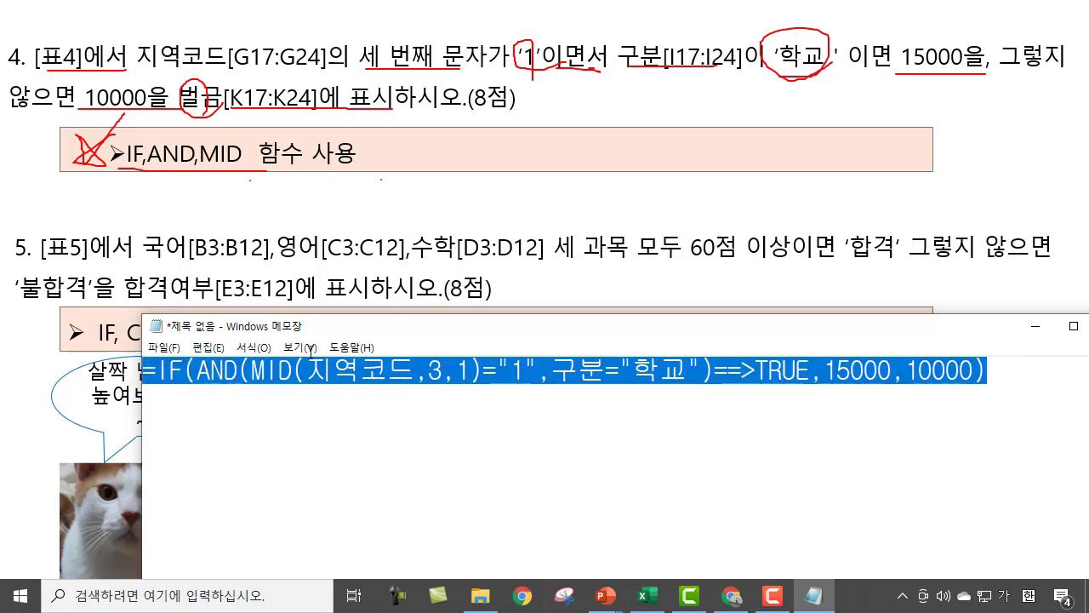
{"action": "left_click", "coordinate": [1052, 329]}
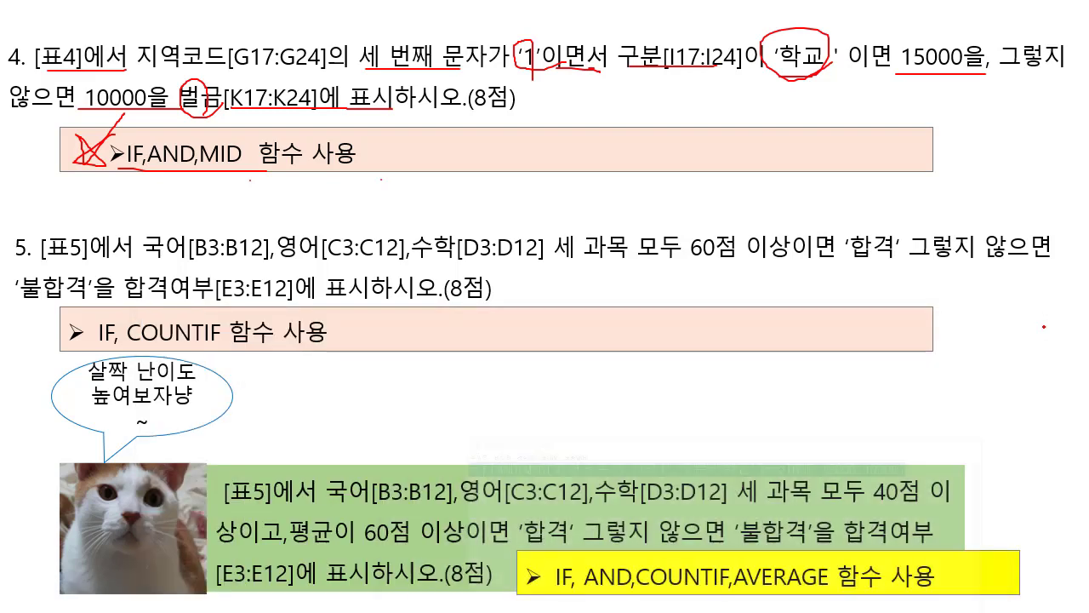
{"action": "right_click", "coordinate": [698, 435]}
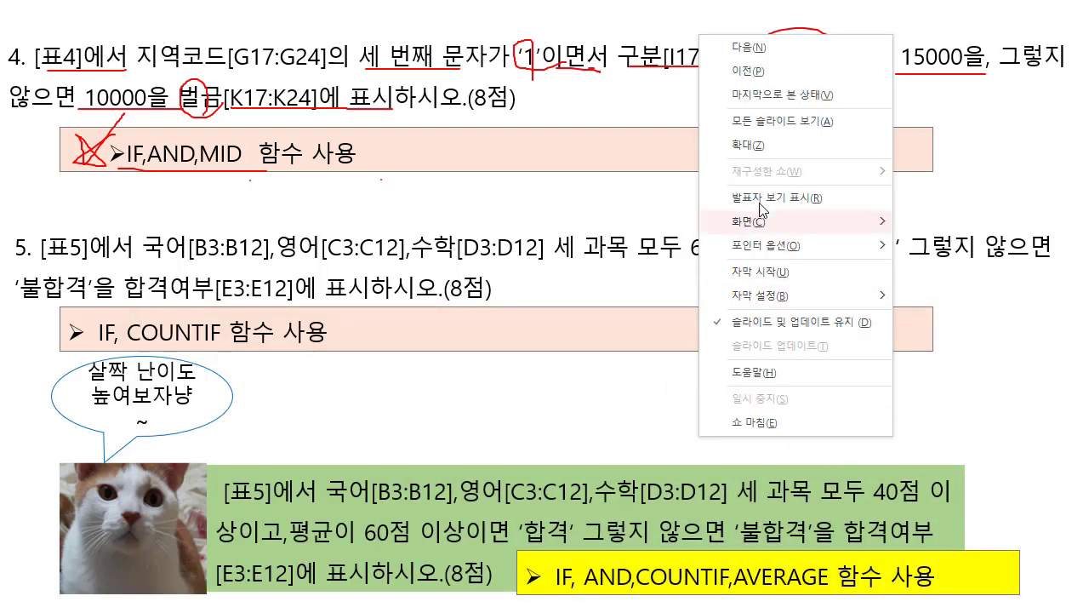
{"action": "mouse_move", "coordinate": [800, 221]}
{"action": "left_click", "coordinate": [991, 317]}
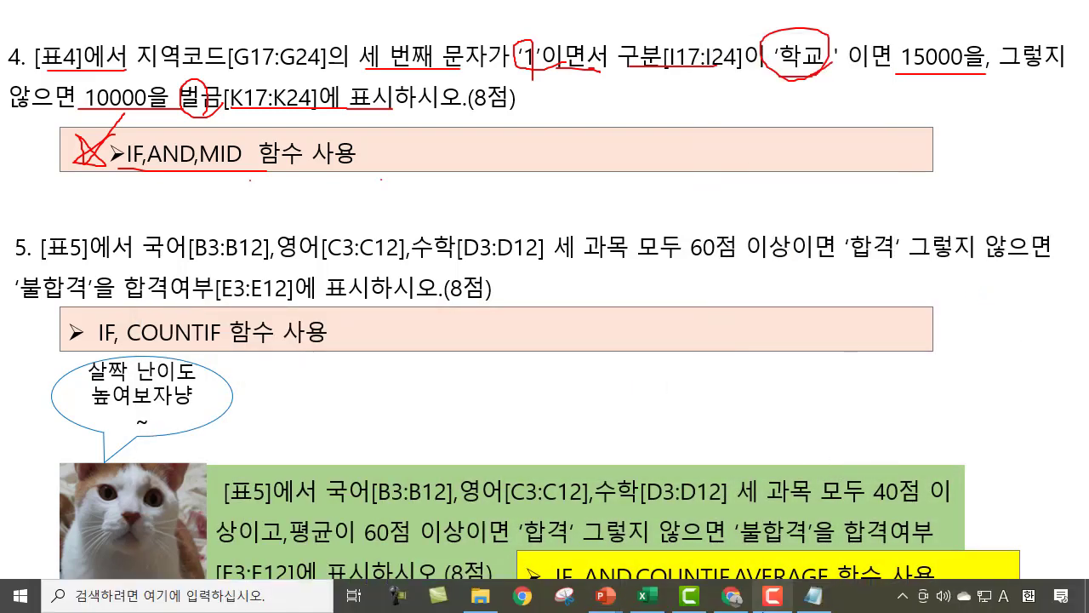
{"action": "left_click", "coordinate": [649, 596]}
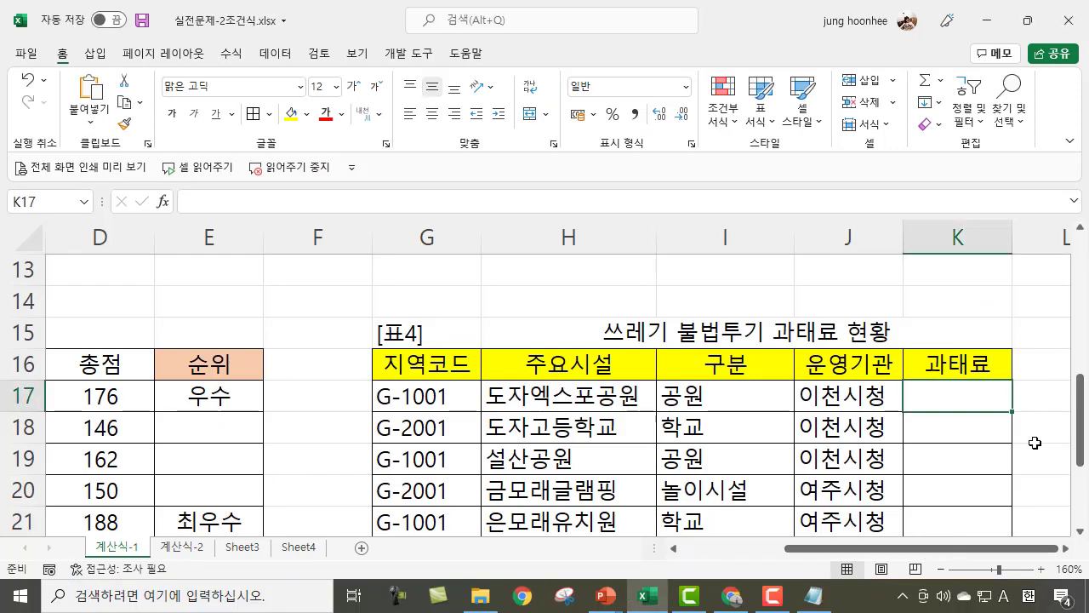
Select the 과태료 cells K17:K24 in 표4.
{"action": "scroll", "coordinate": [1036, 442], "scroll_direction": "down", "scroll_amount": 2}
{"action": "scroll", "coordinate": [1035, 442], "scroll_direction": "up", "scroll_amount": 1}
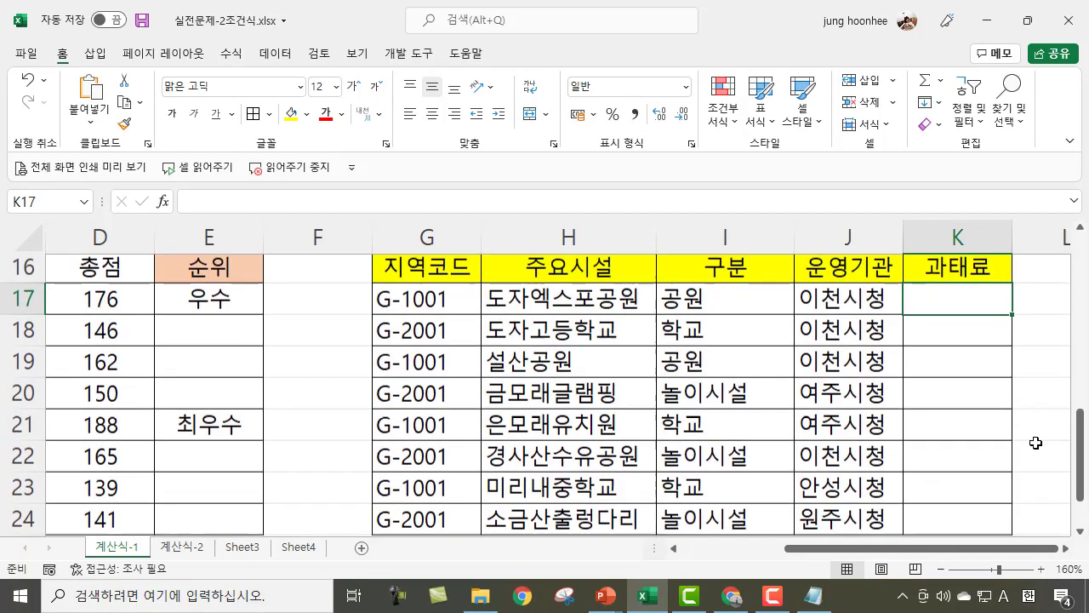
{"action": "left_click_drag", "start_coordinate": [948, 294], "coordinate": [943, 523]}
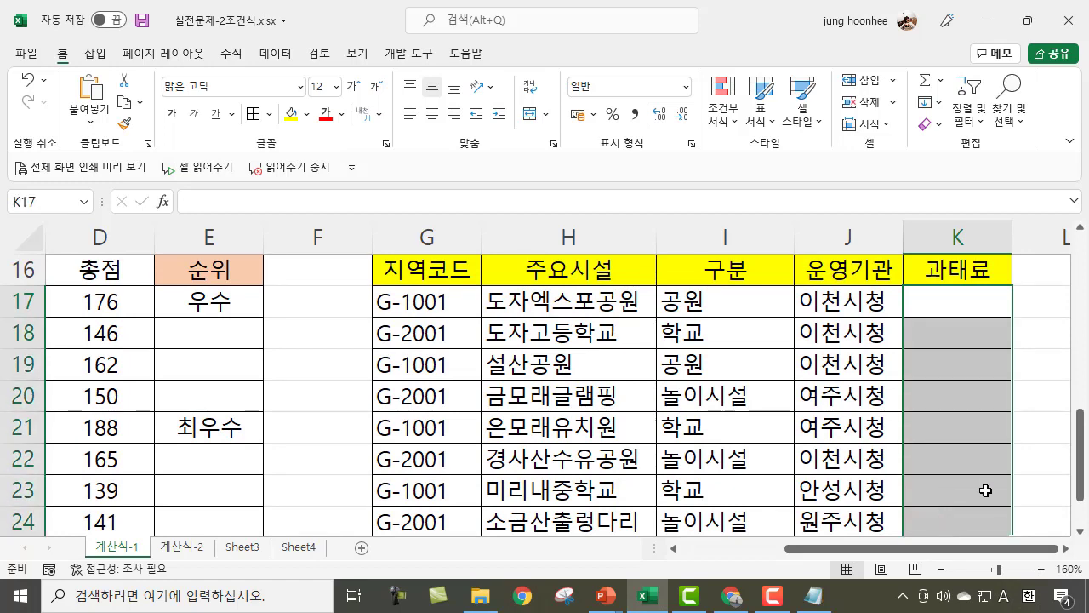
{"action": "scroll", "coordinate": [985, 489], "scroll_direction": "down", "scroll_amount": 1}
{"action": "scroll", "coordinate": [987, 400], "scroll_direction": "up", "scroll_amount": 1}
{"action": "scroll", "coordinate": [1052, 367], "scroll_direction": "up", "scroll_amount": 2}
{"action": "scroll", "coordinate": [1052, 368], "scroll_direction": "down", "scroll_amount": 2}
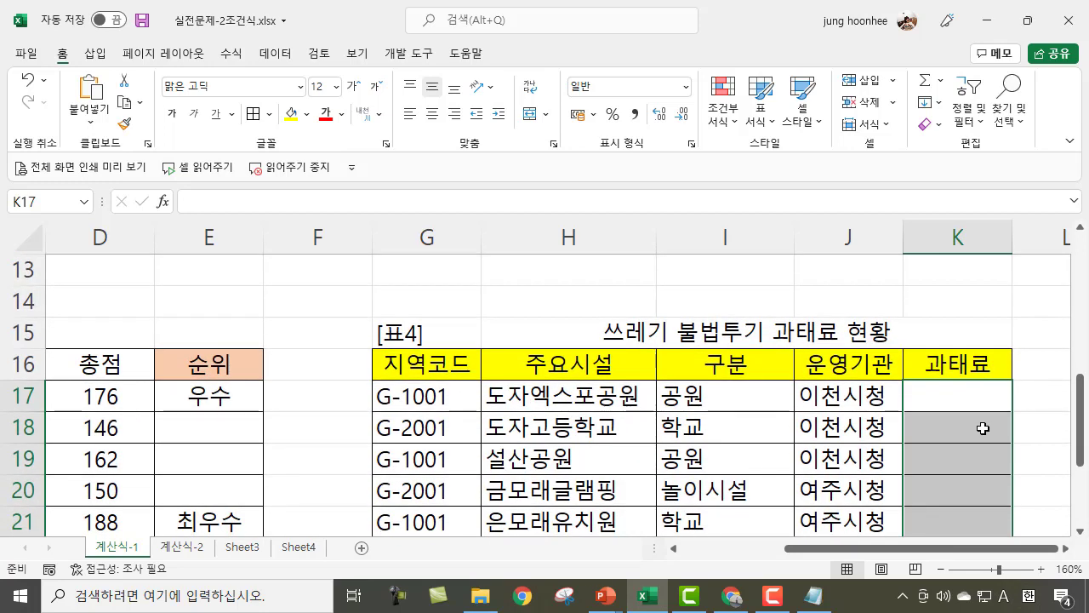
Start the K17 formula with an IF function whose logical test is a nested AND function.
{"action": "type", "text": "="}
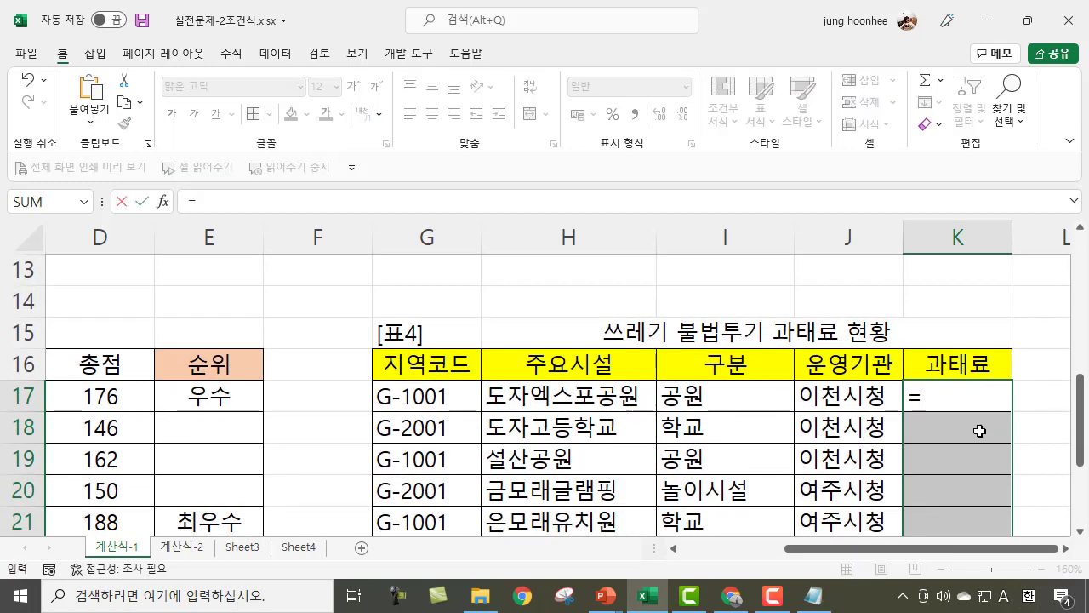
{"action": "type", "text": "IF"}
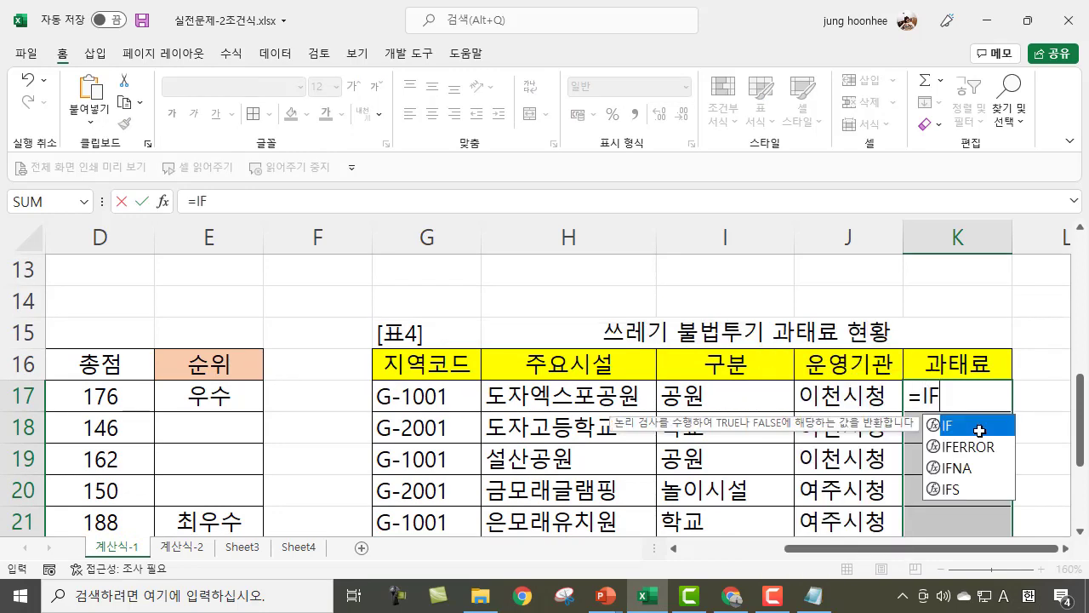
{"action": "double_click", "coordinate": [979, 431]}
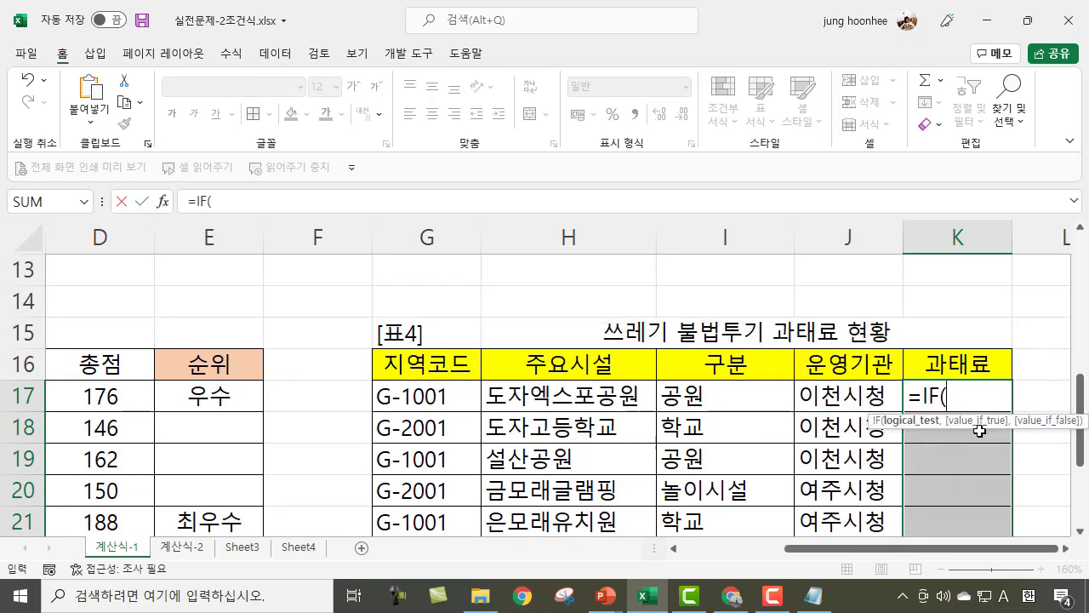
{"action": "type", "text": "AND"}
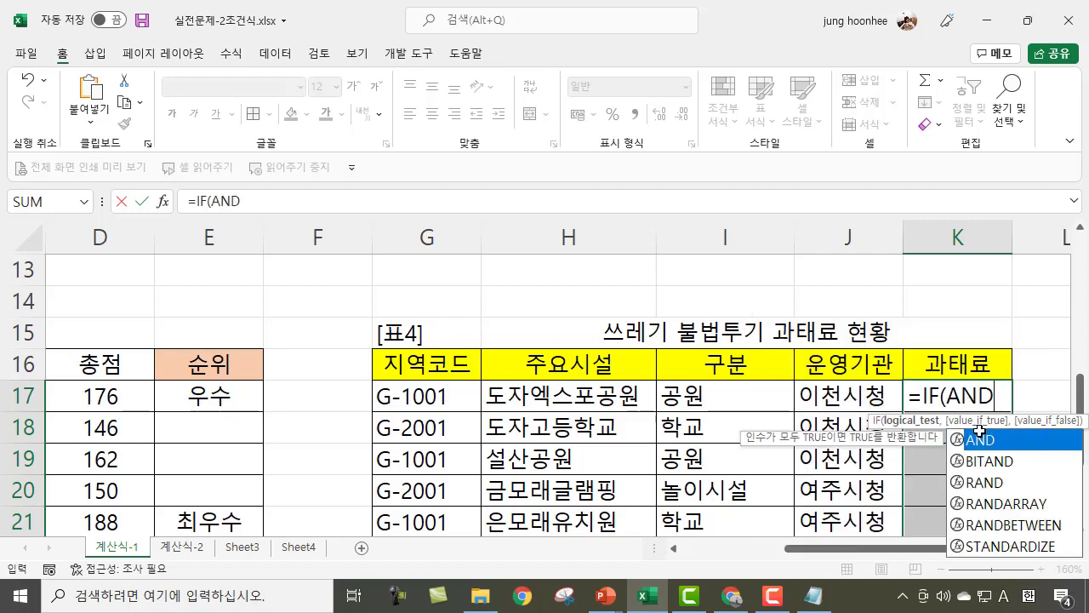
{"action": "double_click", "coordinate": [979, 433]}
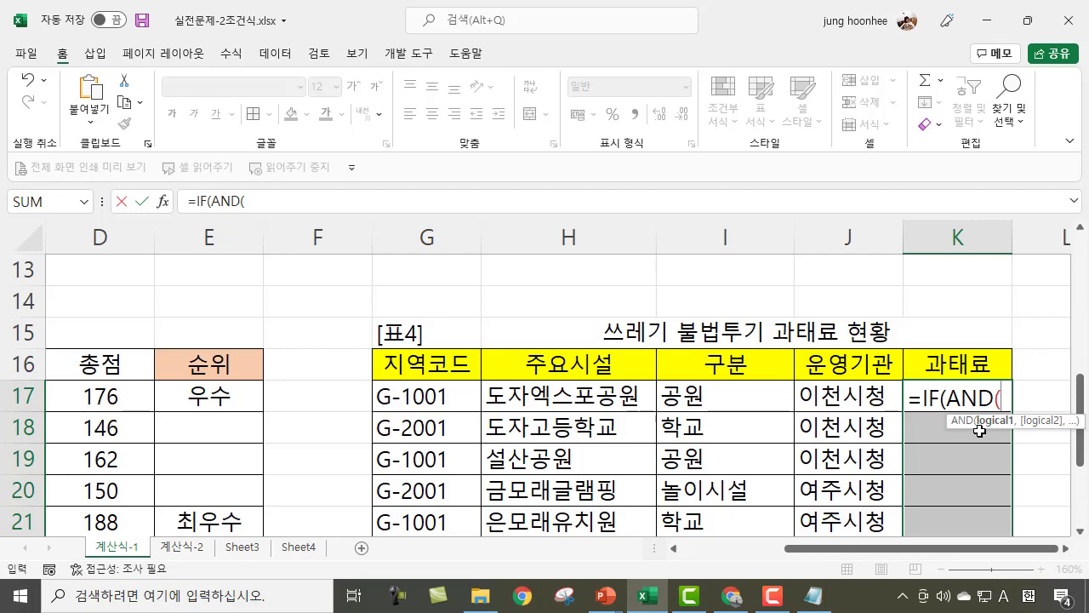
Add the first AND condition MID(G17,3,1)="1", testing the third character of the 지역코드.
{"action": "type", "text": "MID"}
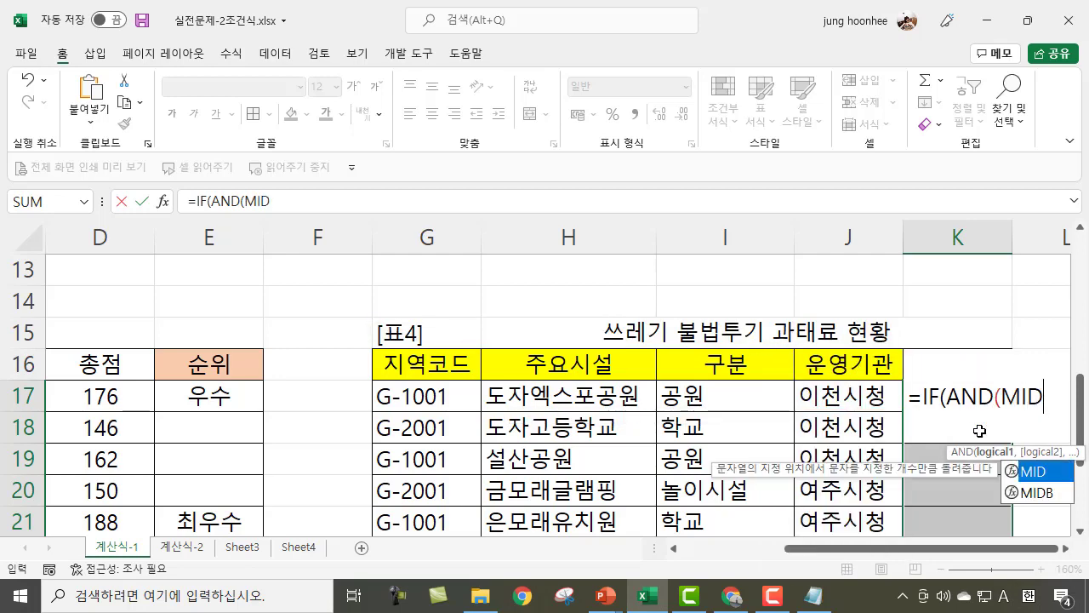
{"action": "type", "text": "("}
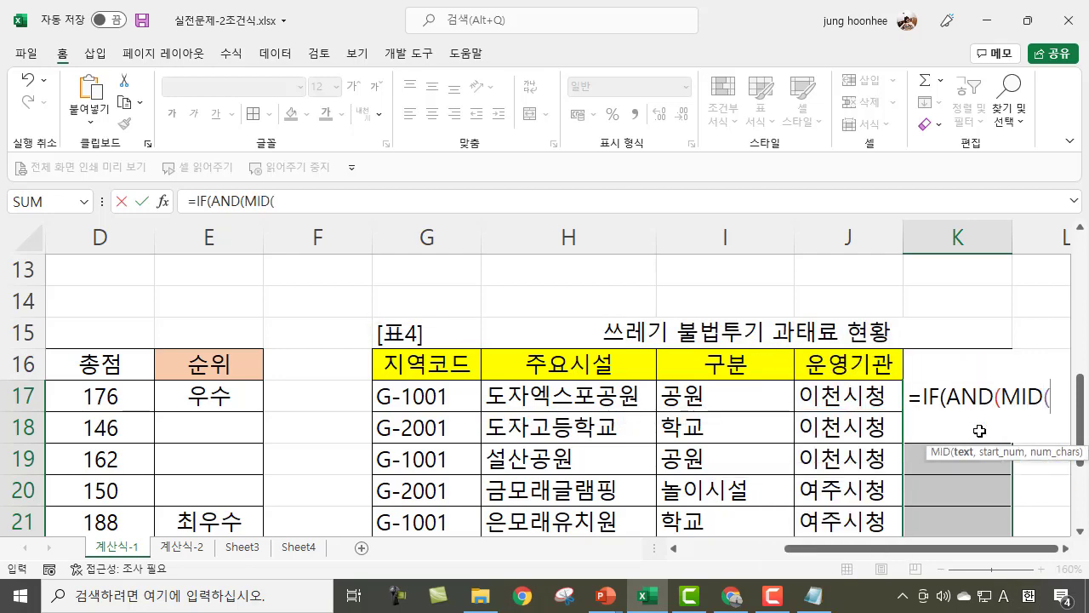
{"action": "left_click", "coordinate": [414, 403]}
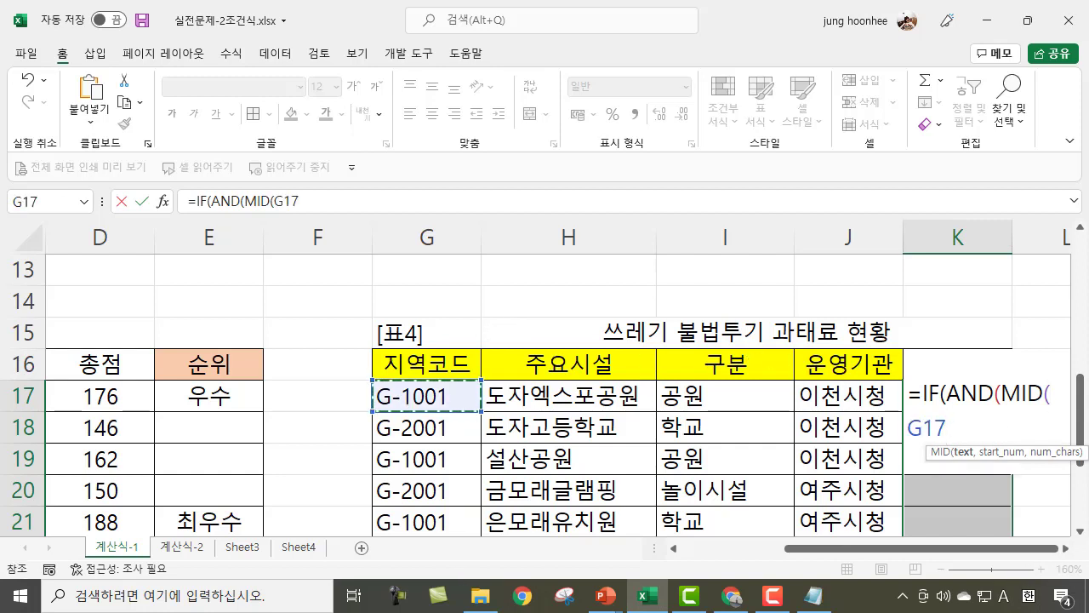
{"action": "type", "text": ",3,"}
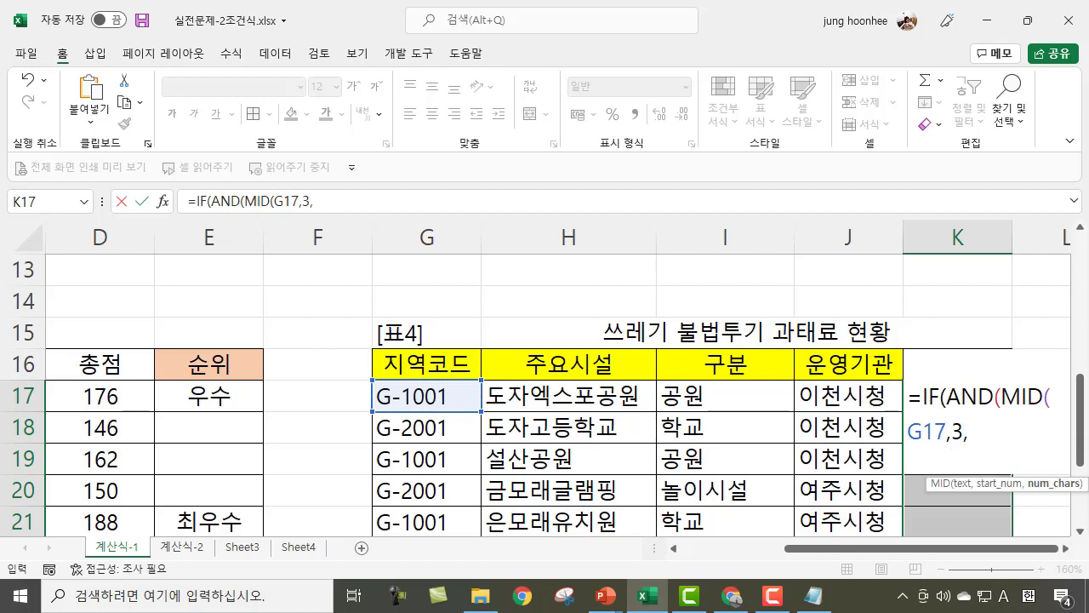
{"action": "type", "text": "1)"}
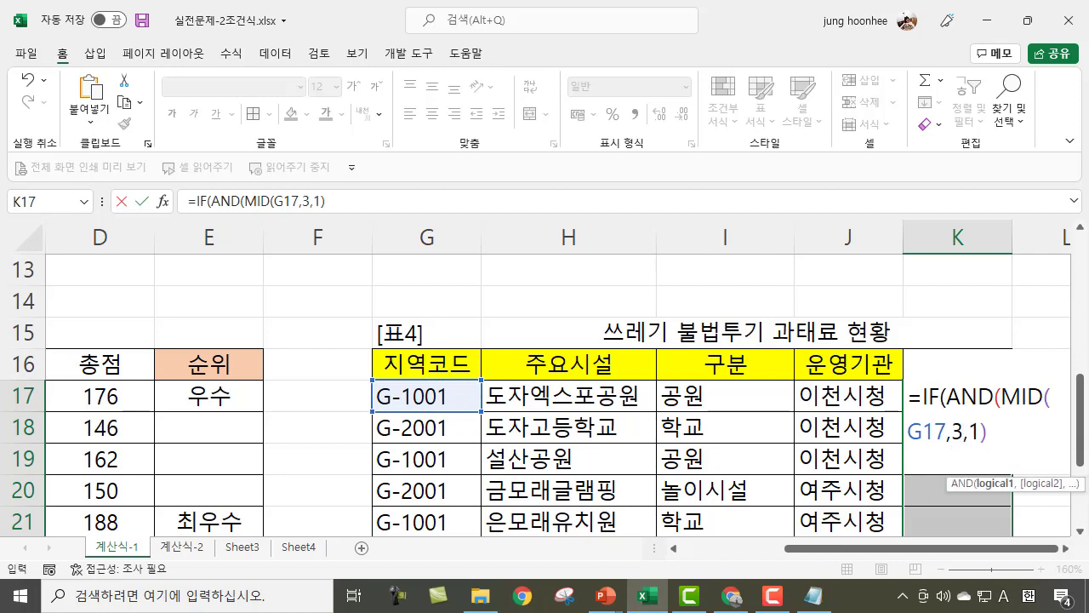
{"action": "type", "text": "=\"1\""}
{"action": "type", "text": ","}
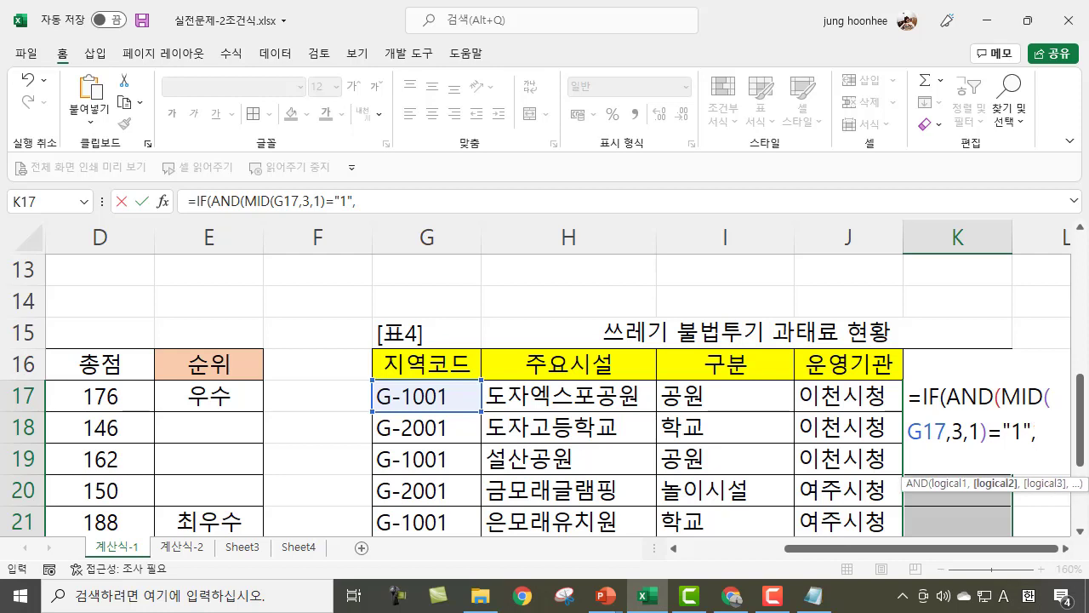
Add the second AND condition I17="학교" and close the AND function.
{"action": "left_click", "coordinate": [698, 394]}
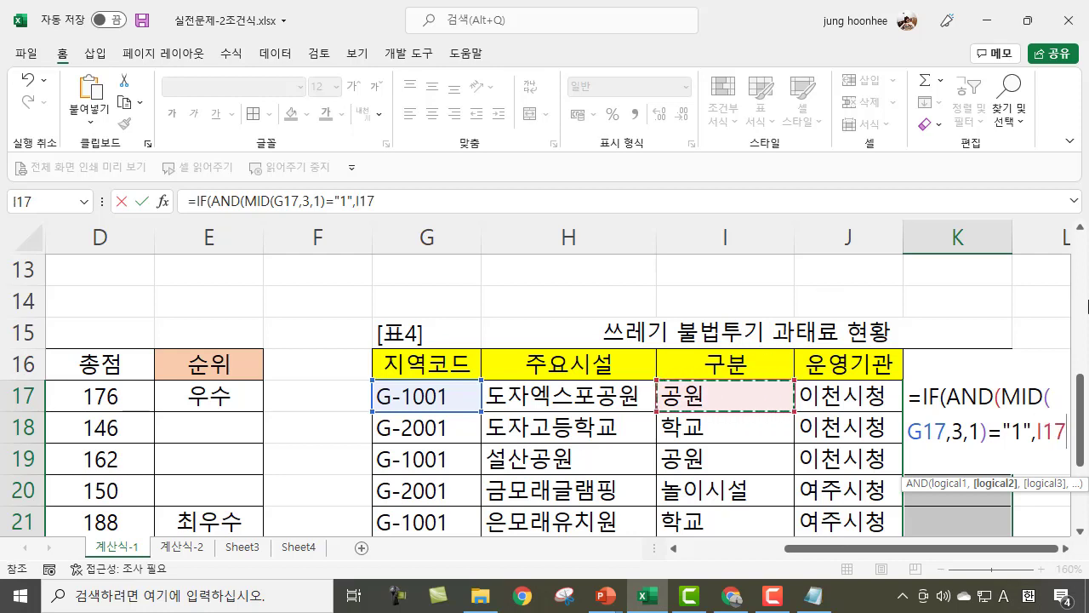
{"action": "type", "text": "=\"G"}
{"action": "key", "text": "BackSpace"}
{"action": "key", "text": "Hangul"}
{"action": "type", "text": "학교"}
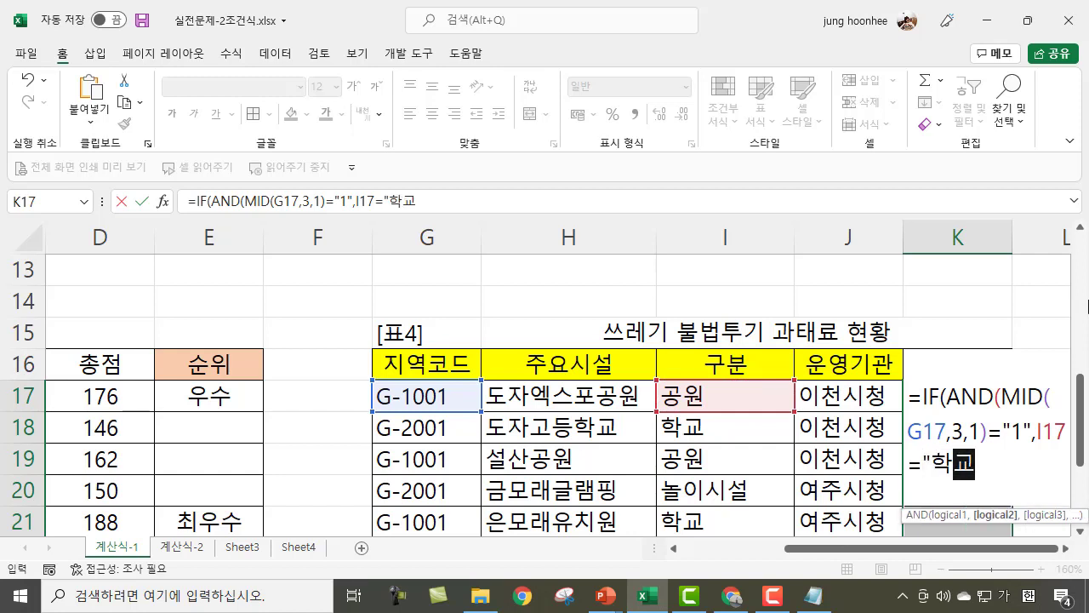
{"action": "type", "text": "\""}
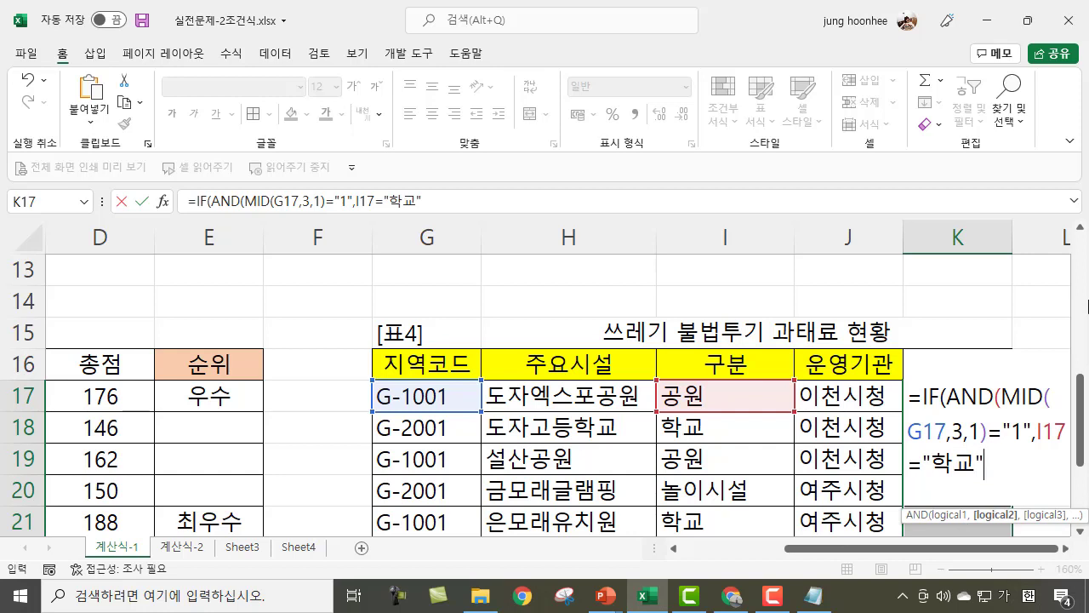
{"action": "type", "text": ")"}
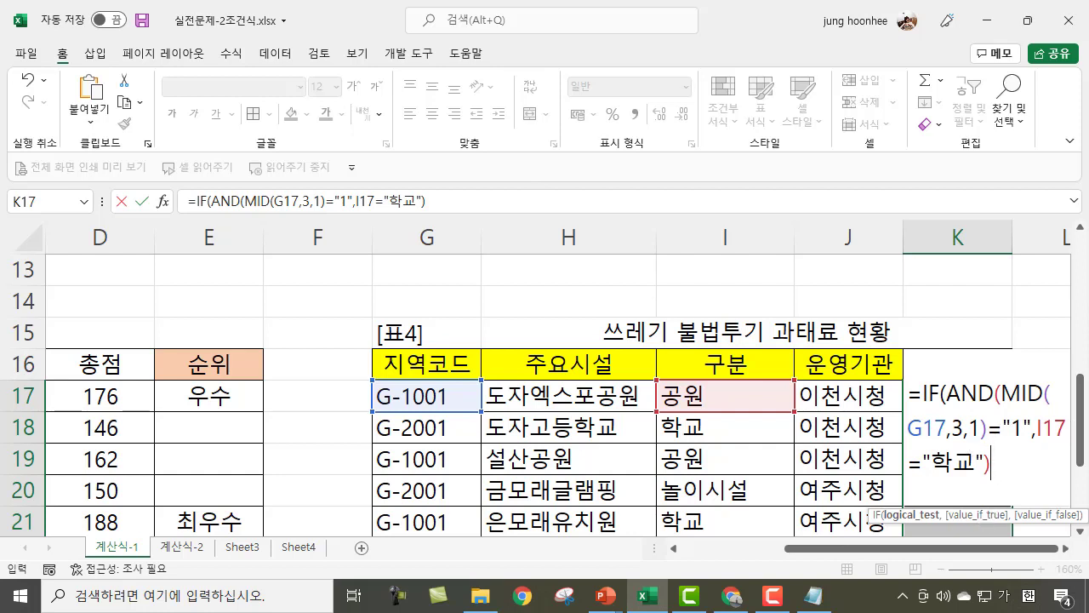
Finish the IF function with 15000 if true and 10000 if false, and enter the formula in all of K17:K24.
{"action": "type", "text": ","}
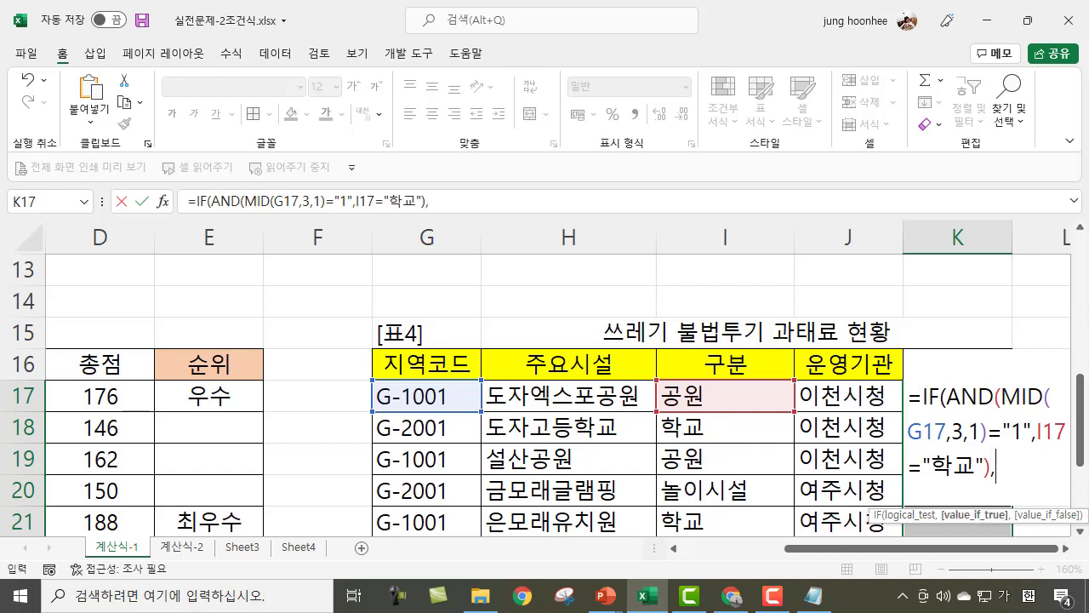
{"action": "type", "text": "15000"}
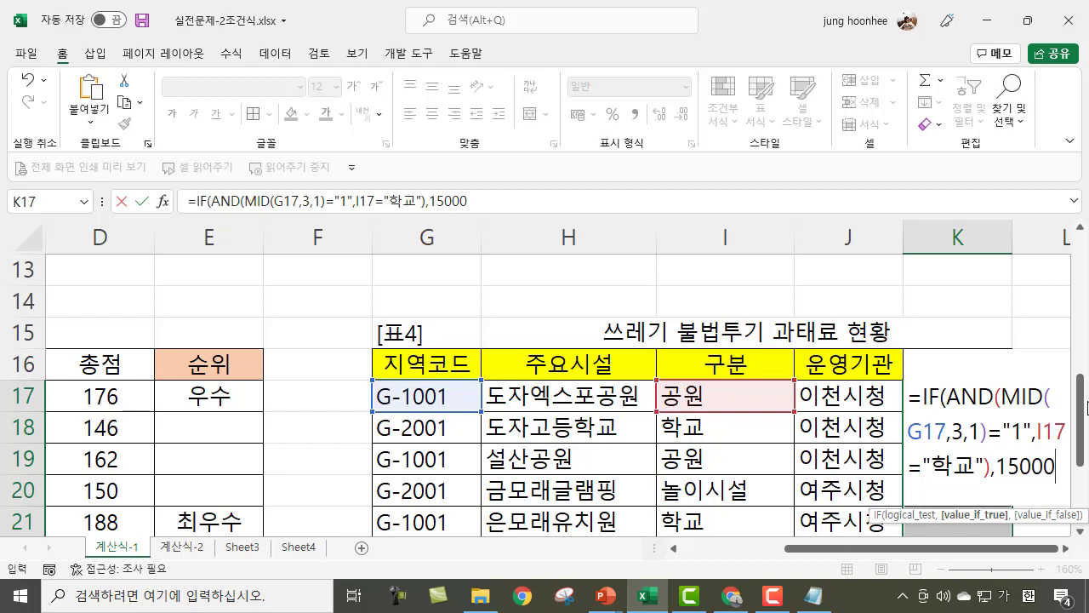
{"action": "type", "text": ","}
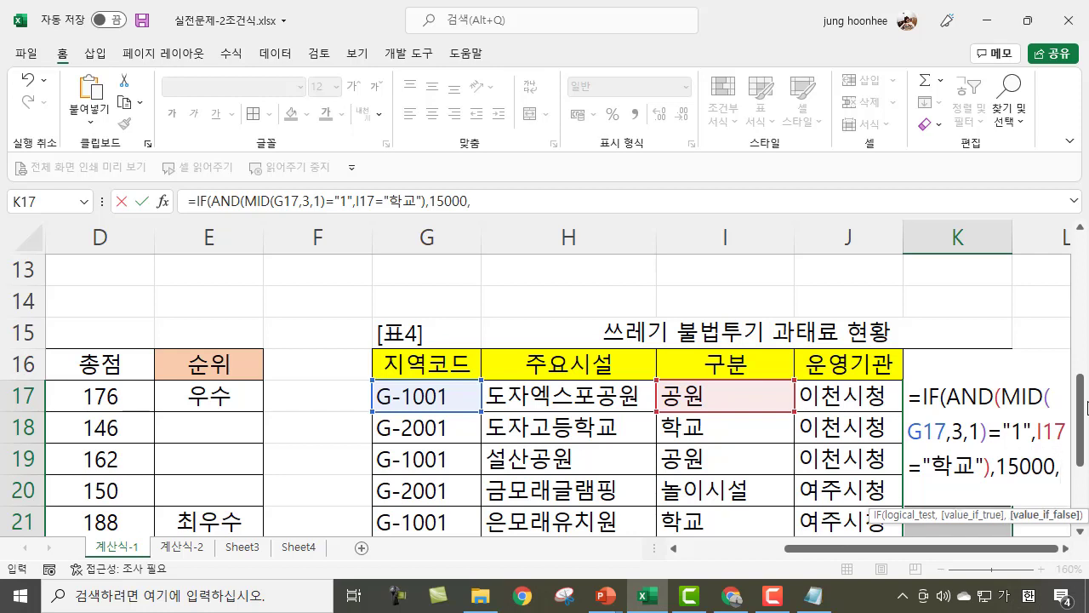
{"action": "type", "text": "10000"}
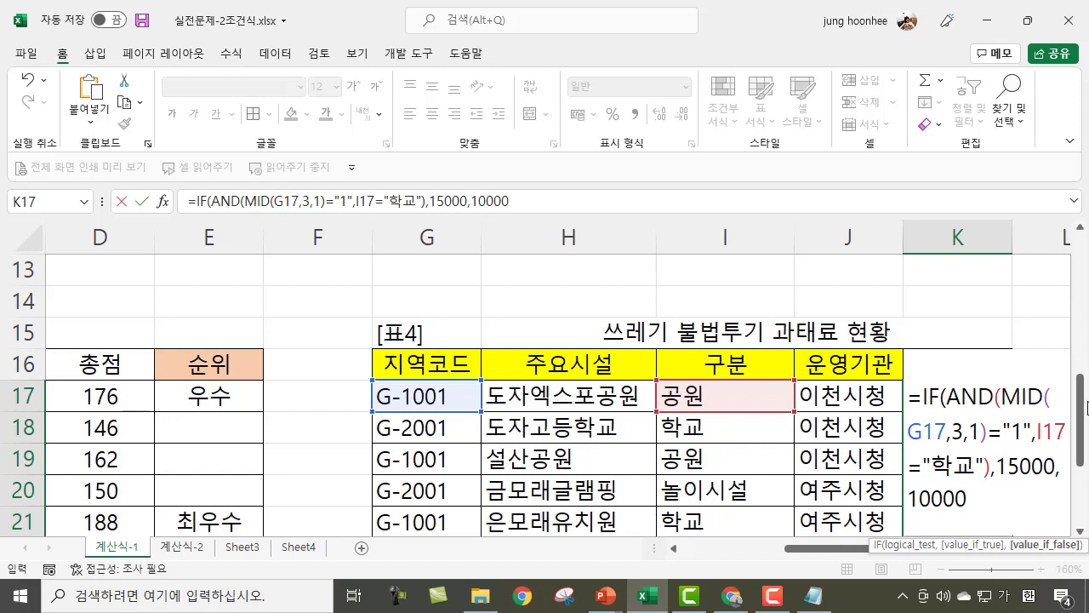
{"action": "type", "text": ")"}
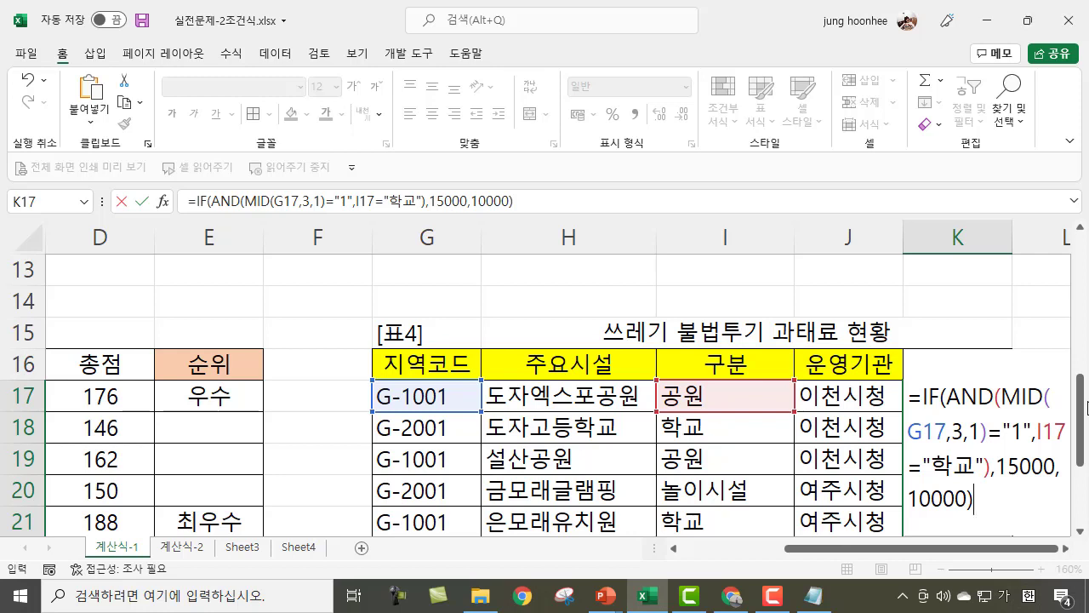
{"action": "key", "text": "ctrl+Return"}
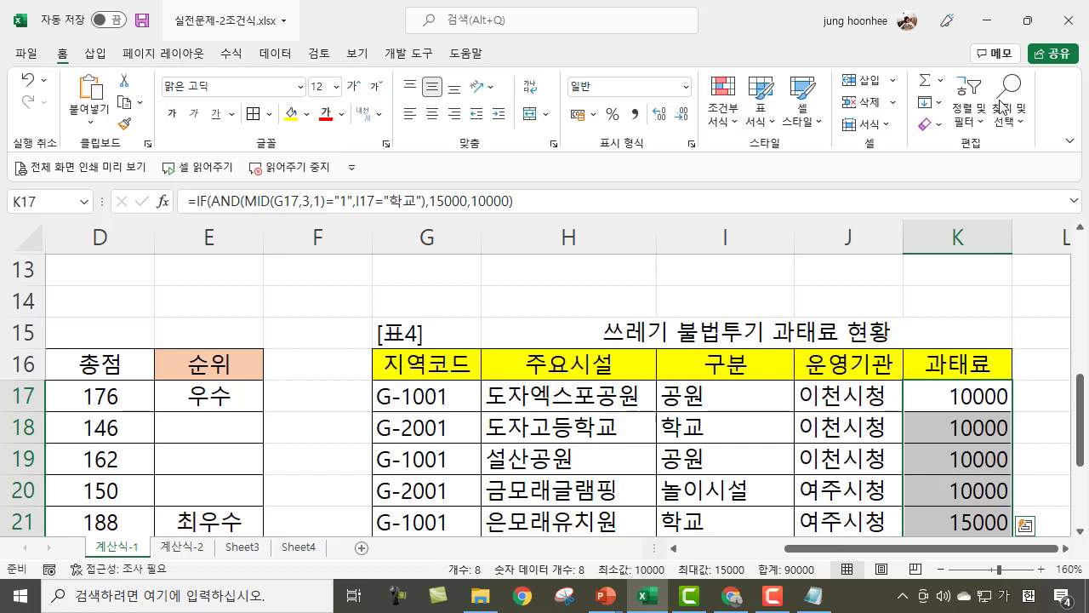
Check the 과태료 results in rows 17 to 24 against each row's 지역코드 and 구분, including K21 and K23.
{"action": "left_click", "coordinate": [968, 397]}
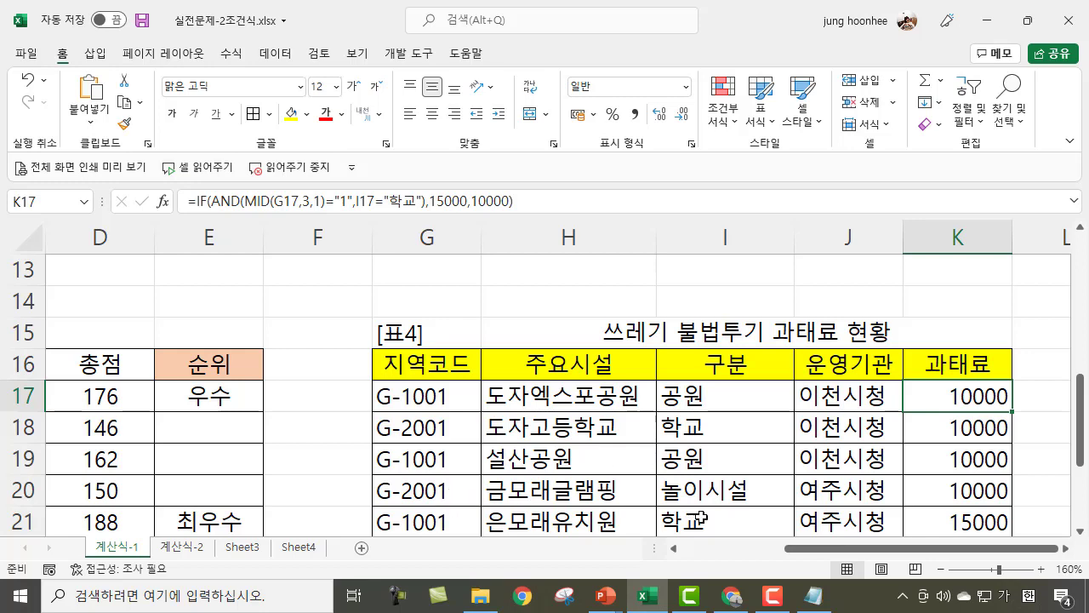
{"action": "scroll", "coordinate": [698, 498], "scroll_direction": "down", "scroll_amount": 1}
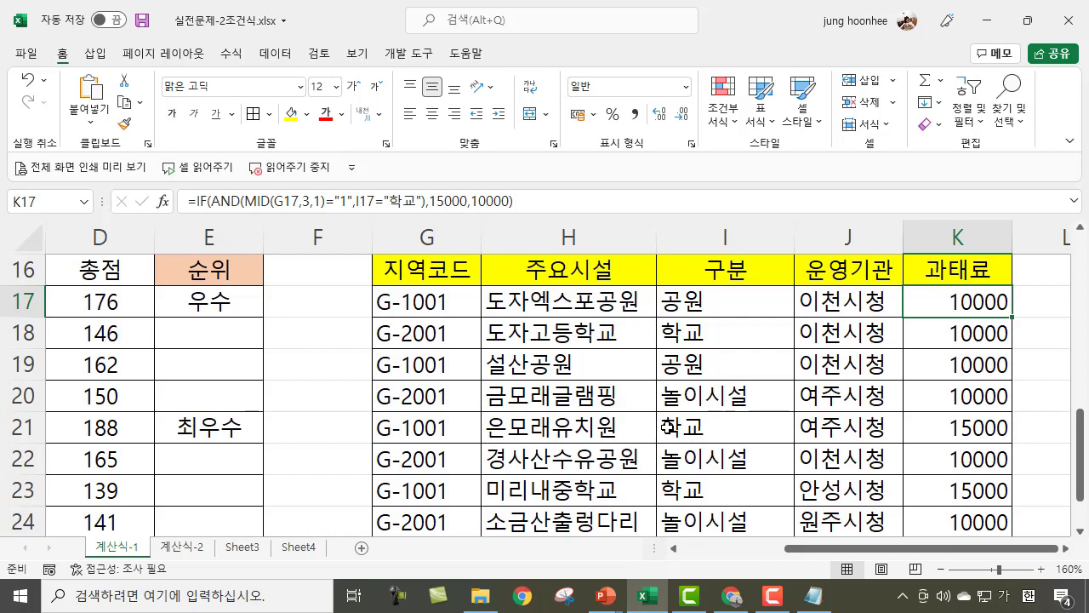
{"action": "left_click", "coordinate": [970, 428]}
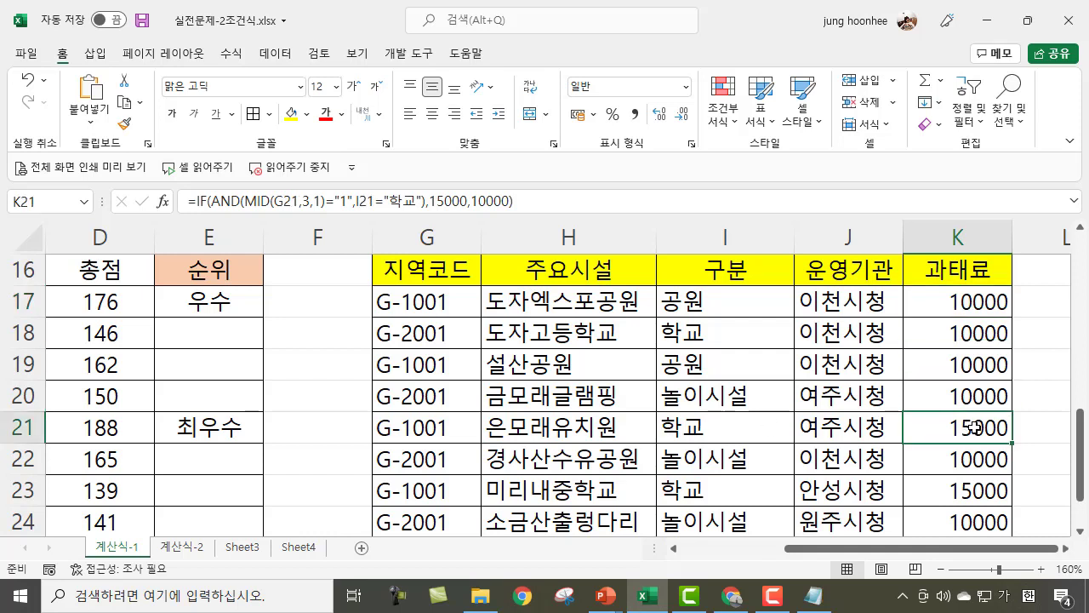
{"action": "left_click", "coordinate": [409, 497]}
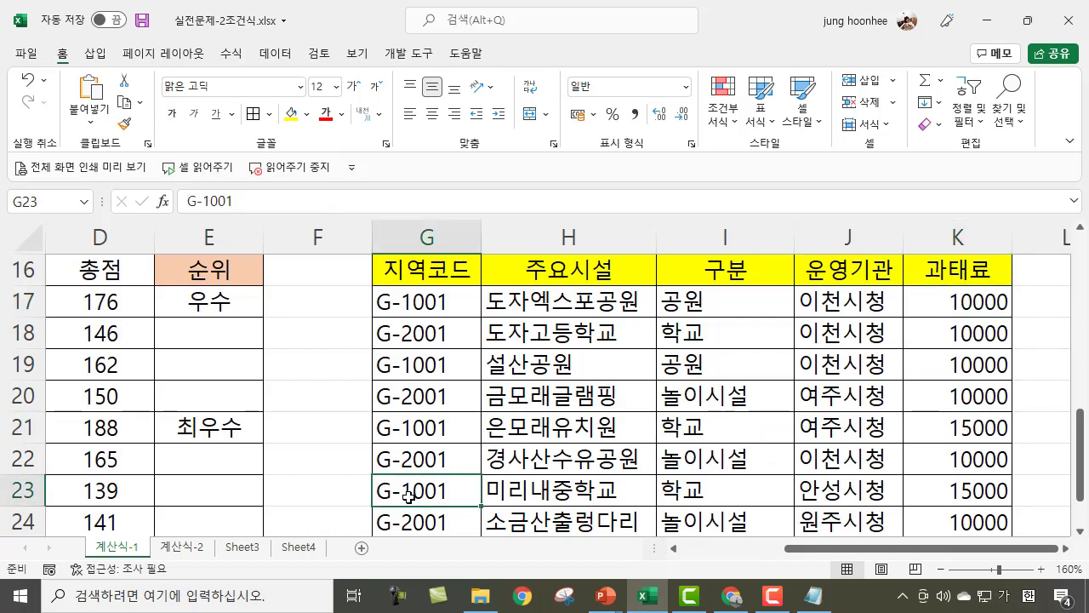
{"action": "left_click", "coordinate": [689, 492]}
{"action": "left_click", "coordinate": [979, 488]}
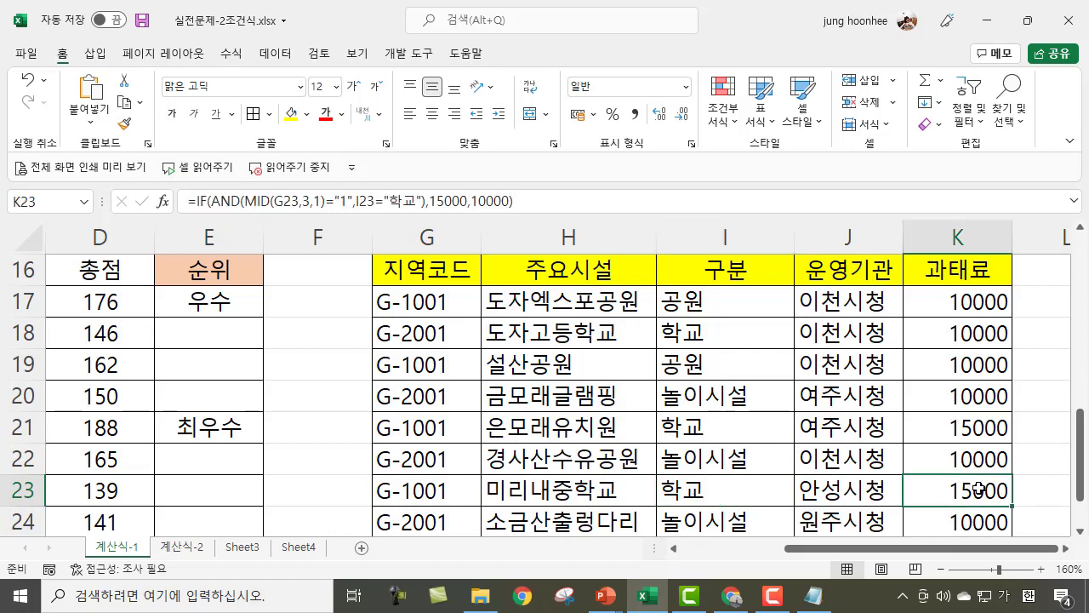
{"action": "scroll", "coordinate": [977, 485], "scroll_direction": "down", "scroll_amount": 2}
{"action": "scroll", "coordinate": [749, 523], "scroll_direction": "up", "scroll_amount": 1}
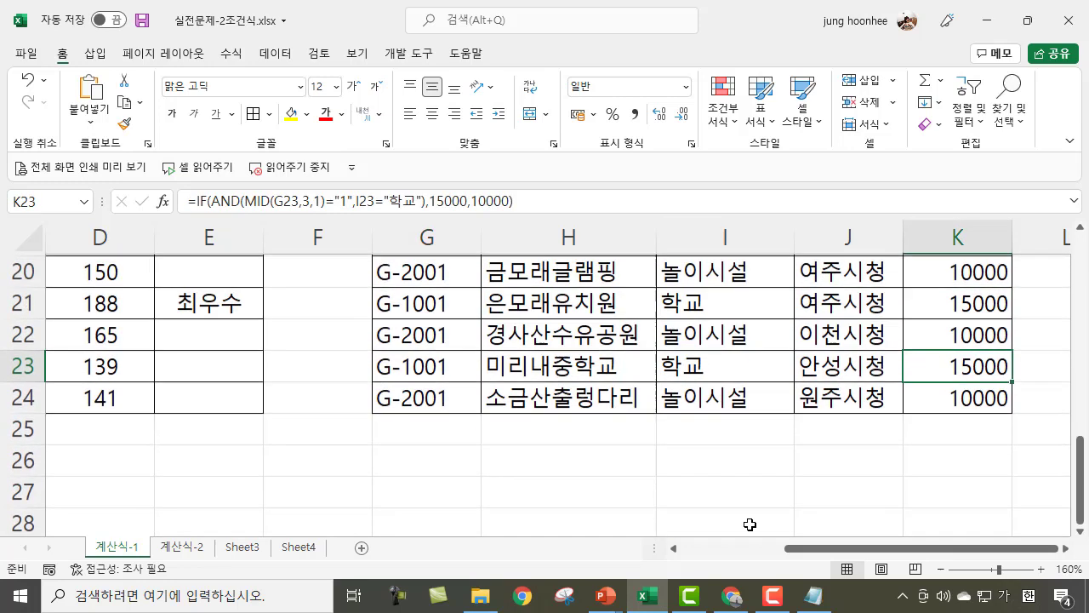
{"action": "scroll", "coordinate": [749, 523], "scroll_direction": "up", "scroll_amount": 2}
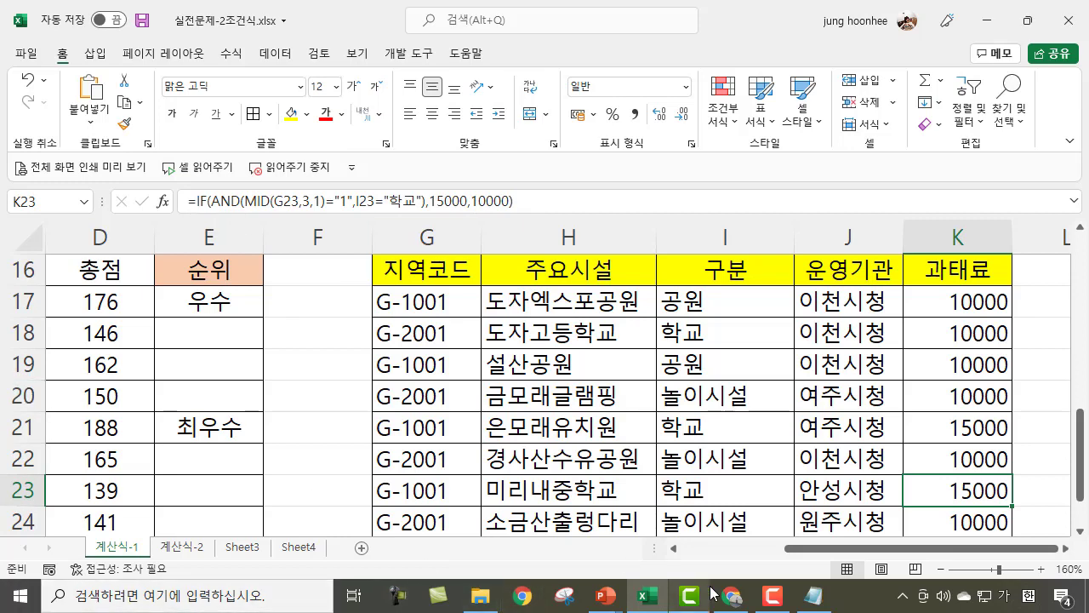
Switch to the PowerPoint slide show and underline question 5's 60점 이상 condition, '합격' and 합격여부[E3:E12] with the pen.
{"action": "mouse_move", "coordinate": [606, 596]}
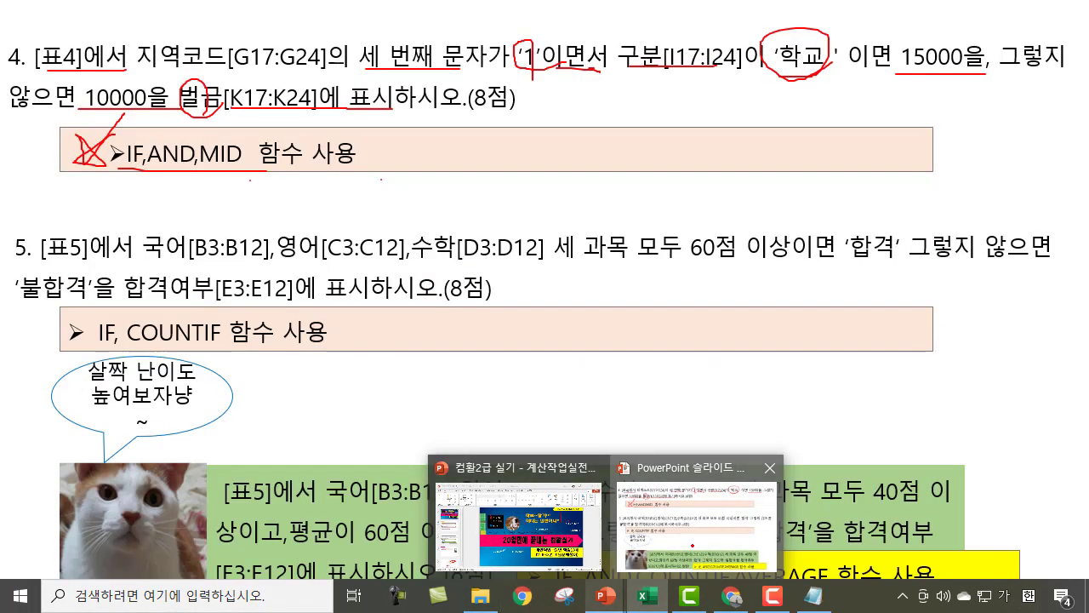
{"action": "left_click", "coordinate": [693, 519]}
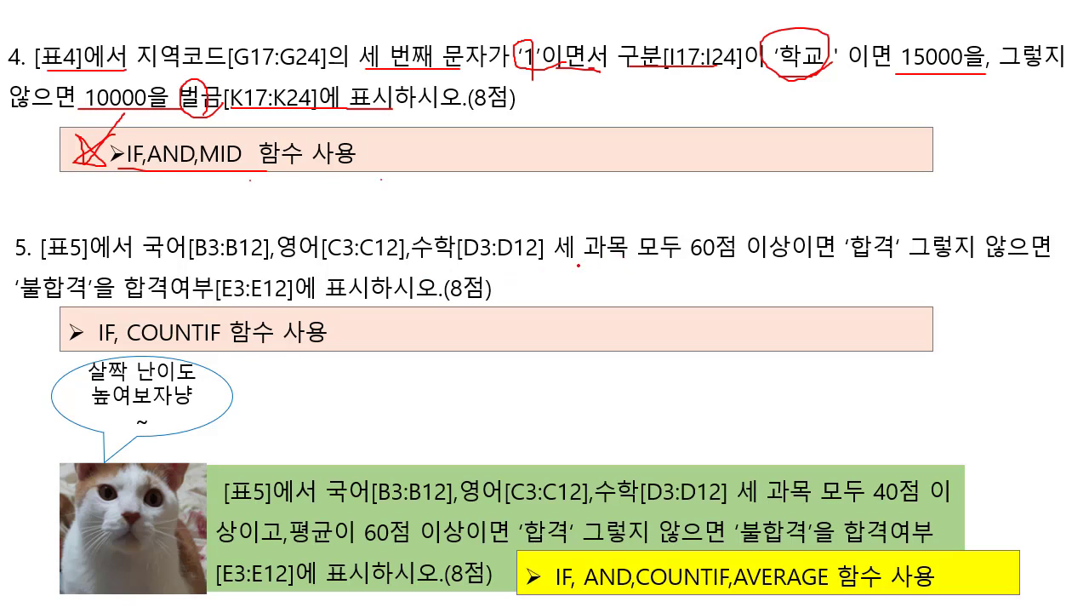
{"action": "left_click_drag", "start_coordinate": [570, 263], "coordinate": [776, 264]}
{"action": "left_click_drag", "start_coordinate": [843, 265], "coordinate": [891, 264]}
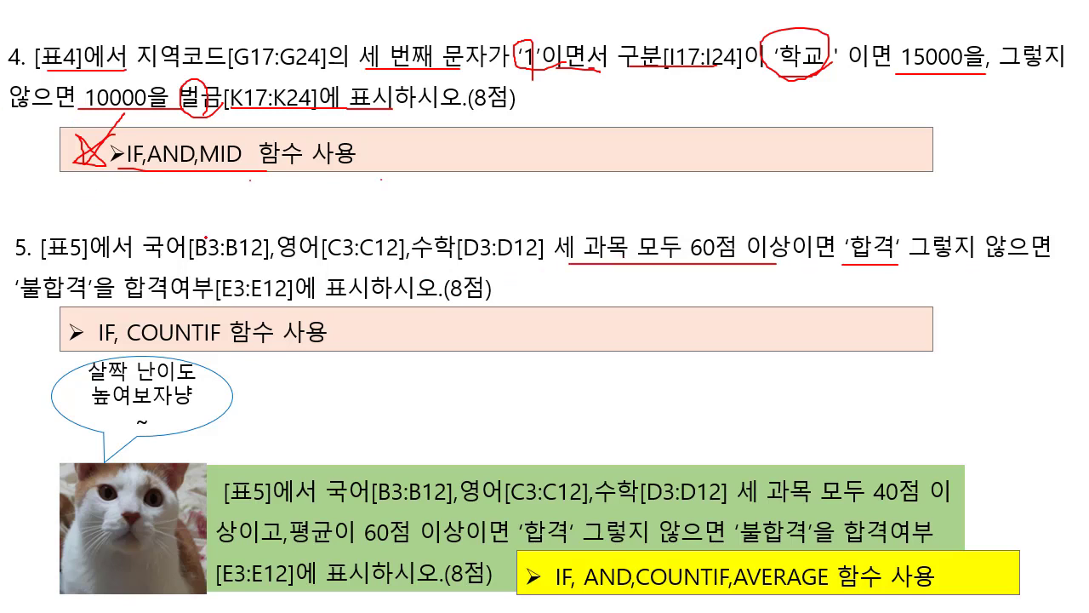
{"action": "left_click_drag", "start_coordinate": [127, 295], "coordinate": [246, 300]}
Switch from the slide show to the Excel workbook and open the 계산식-2 sheet.
{"action": "right_click", "coordinate": [587, 341]}
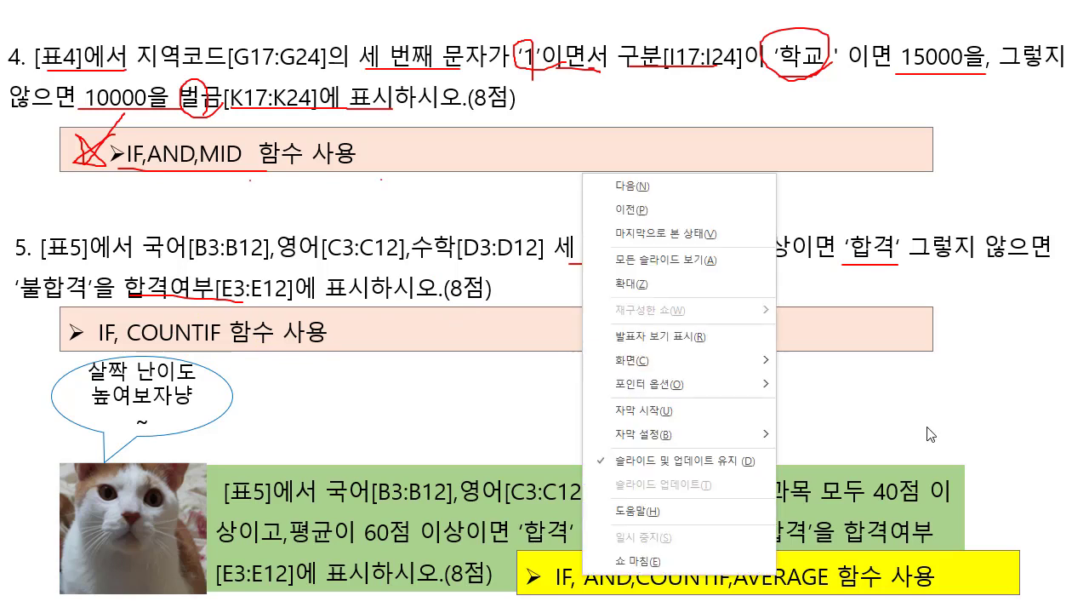
{"action": "mouse_move", "coordinate": [674, 366]}
{"action": "left_click", "coordinate": [807, 438]}
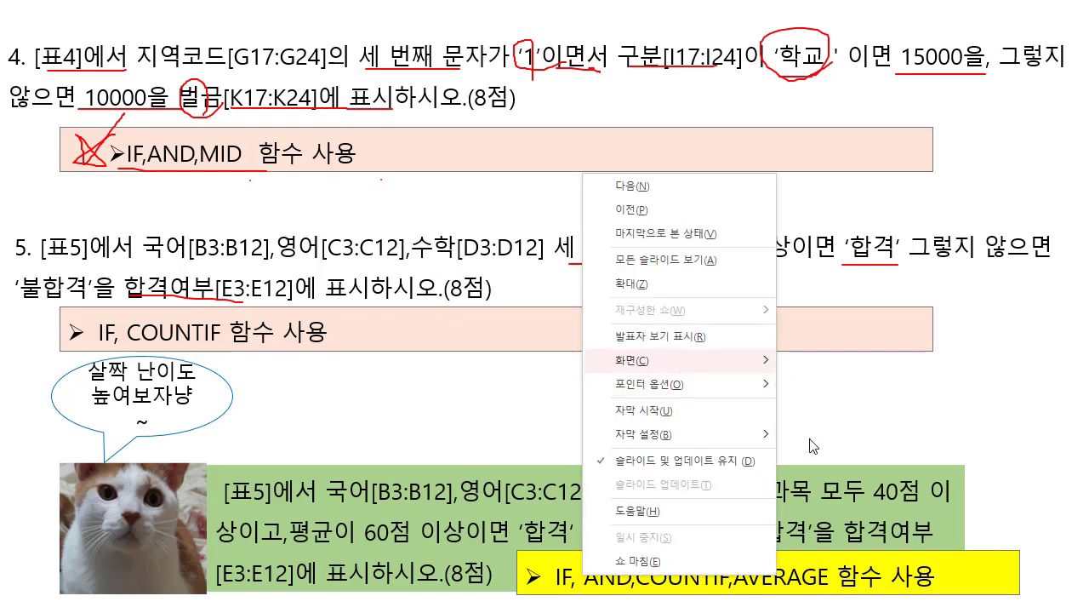
{"action": "left_click", "coordinate": [647, 596]}
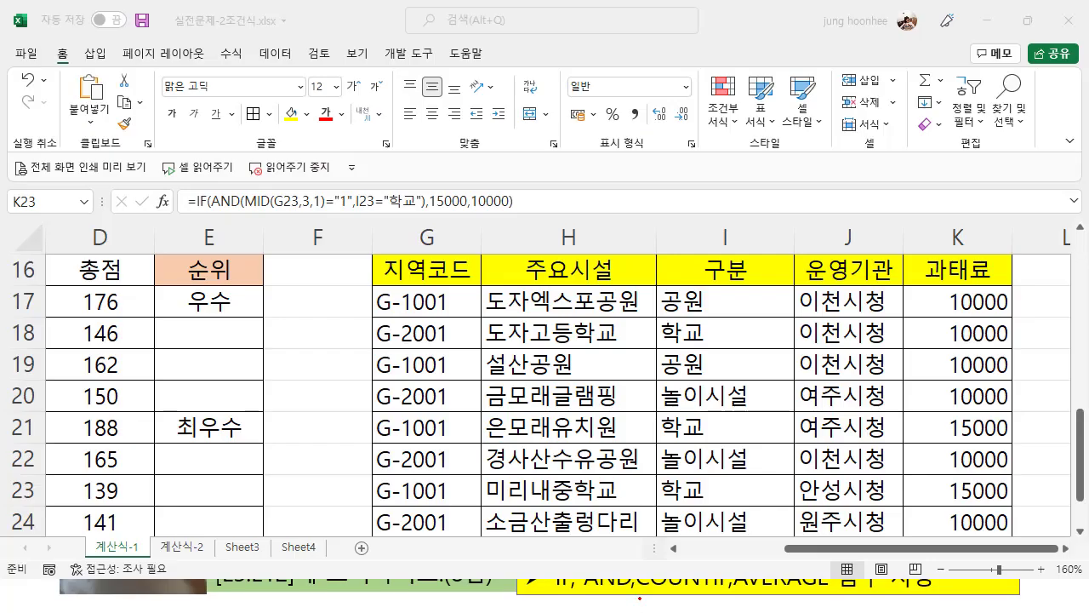
{"action": "left_click", "coordinate": [183, 548]}
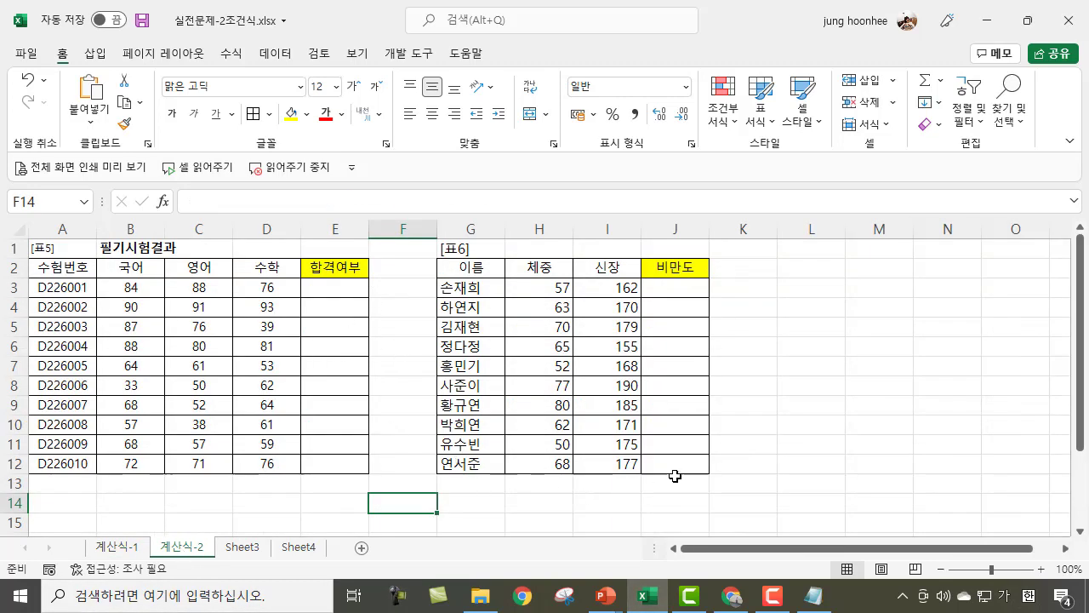
Examine the first examinee's 국어, 영어 and 수학 scores in B3:D3 and recheck question 5 in the PowerPoint preview.
{"action": "scroll", "coordinate": [676, 474], "scroll_direction": "up", "scroll_amount": 1, "text": "ctrl"}
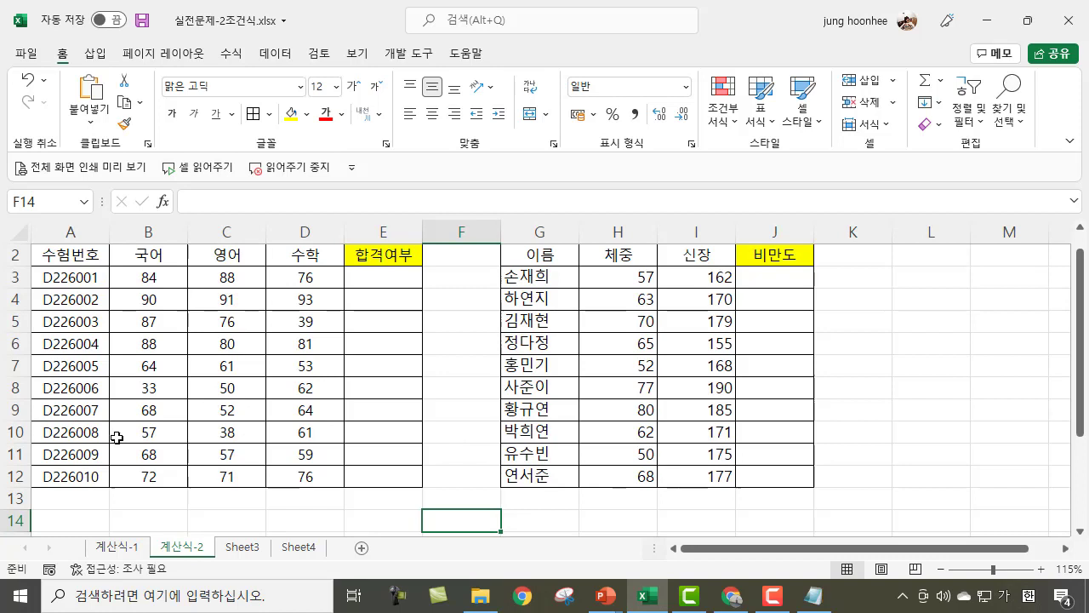
{"action": "left_click_drag", "start_coordinate": [137, 277], "coordinate": [287, 277]}
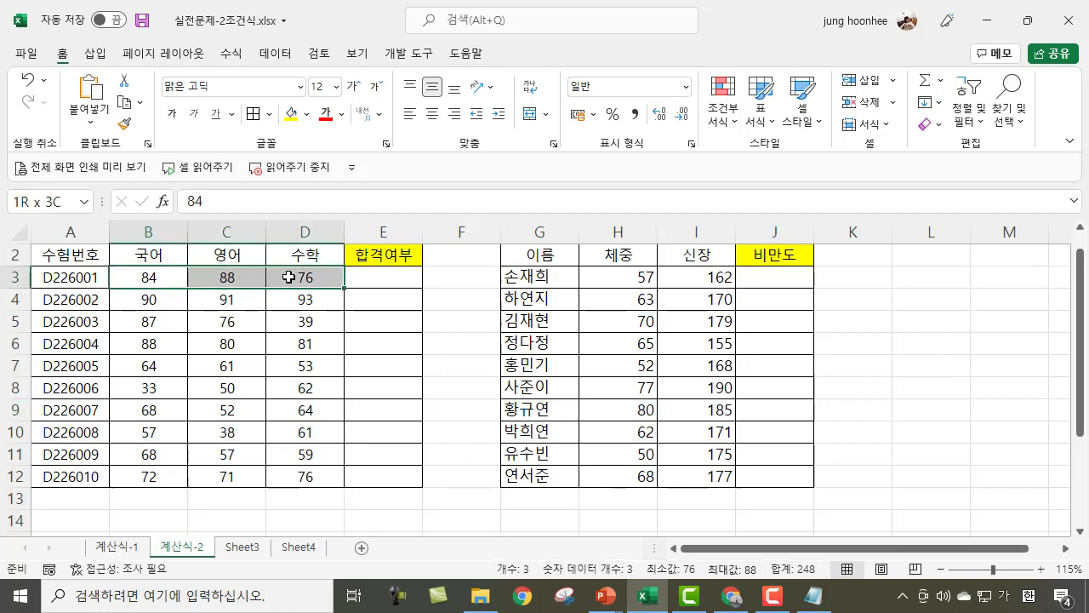
{"action": "left_click", "coordinate": [149, 280]}
{"action": "left_click", "coordinate": [235, 282]}
{"action": "left_click", "coordinate": [297, 274]}
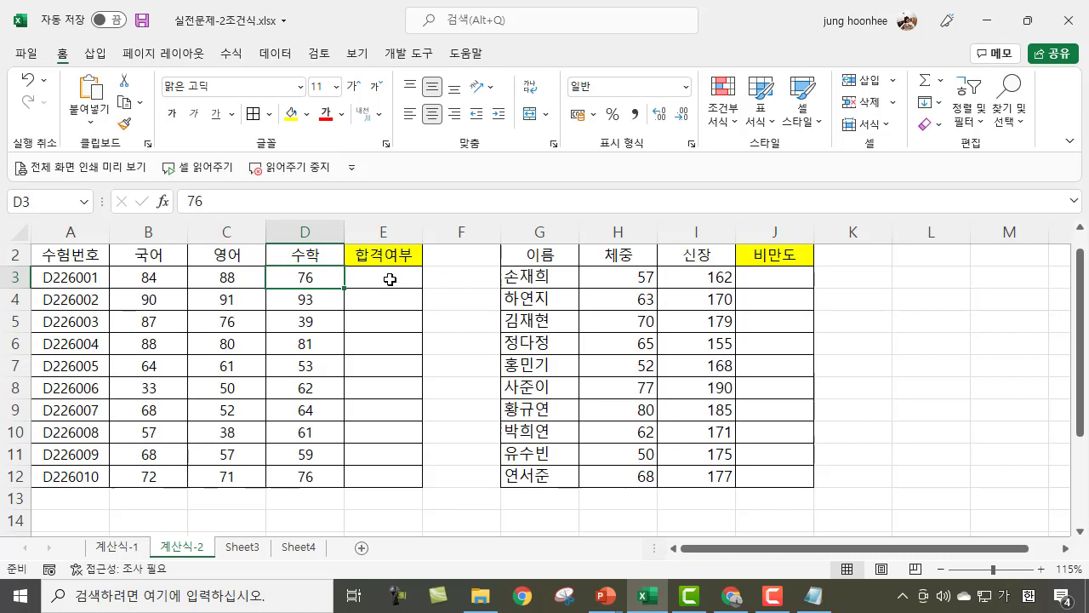
{"action": "left_click", "coordinate": [389, 279]}
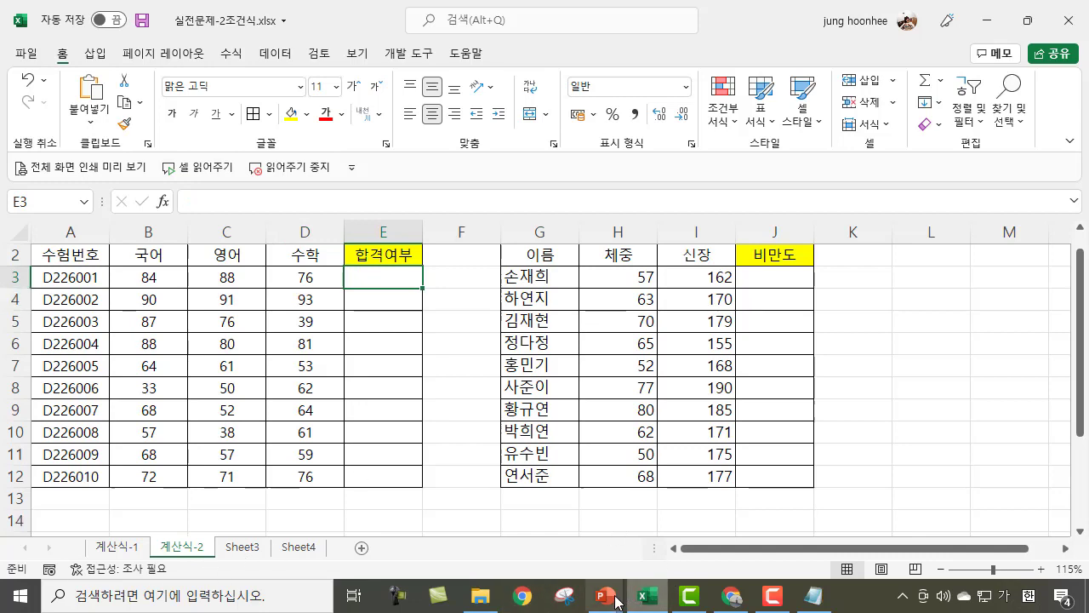
{"action": "mouse_move", "coordinate": [606, 596]}
{"action": "mouse_move", "coordinate": [703, 549]}
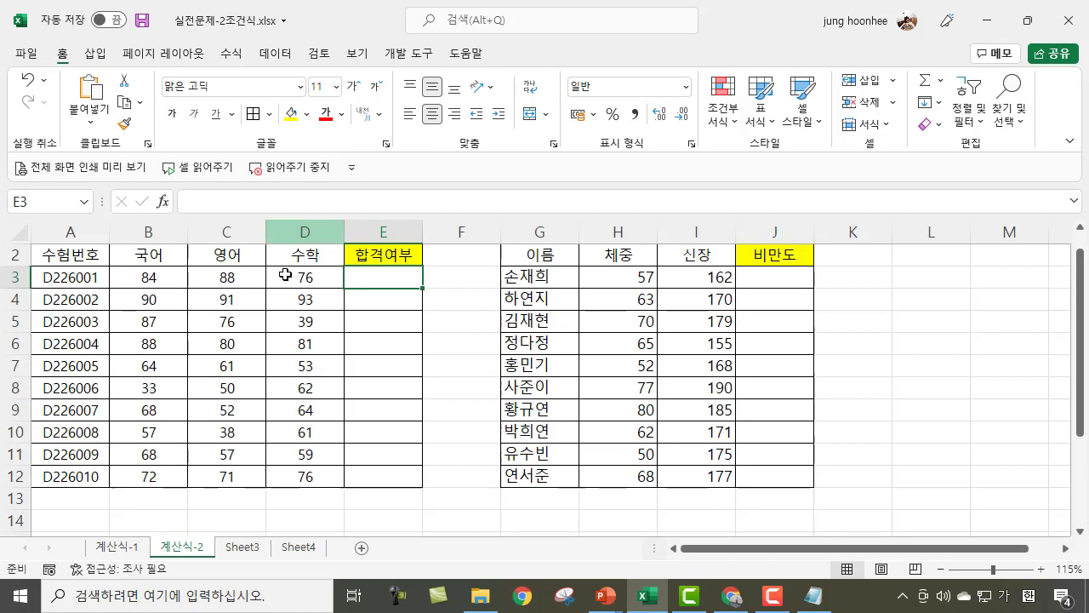
Compare each subject score of D226001 in row 3 with the 60점 이상 condition for 합격여부.
{"action": "left_click_drag", "start_coordinate": [152, 281], "coordinate": [281, 275]}
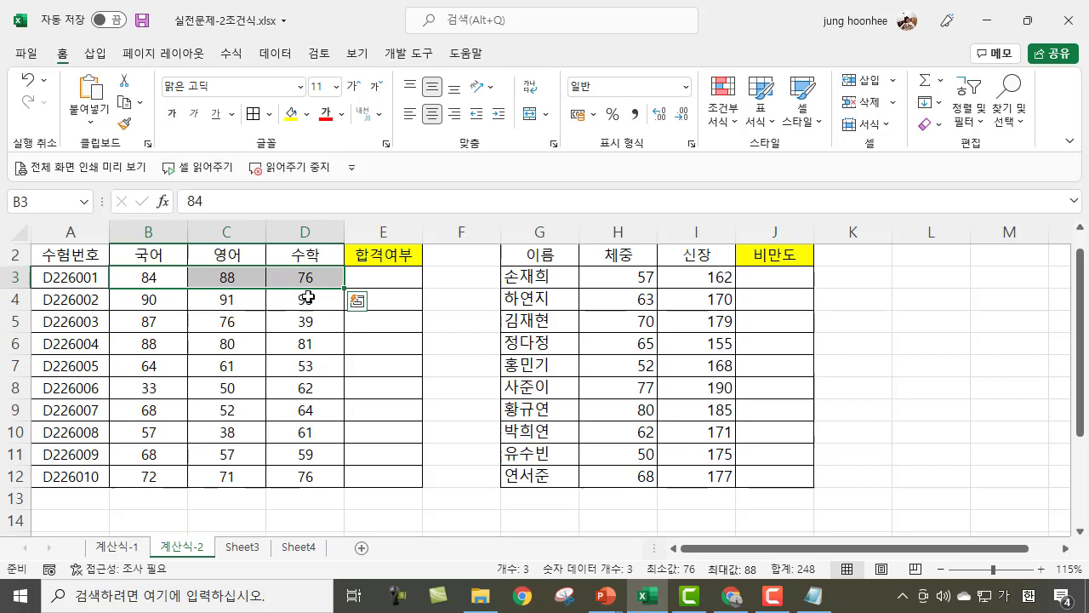
{"action": "left_click", "coordinate": [162, 280]}
{"action": "left_click", "coordinate": [226, 281]}
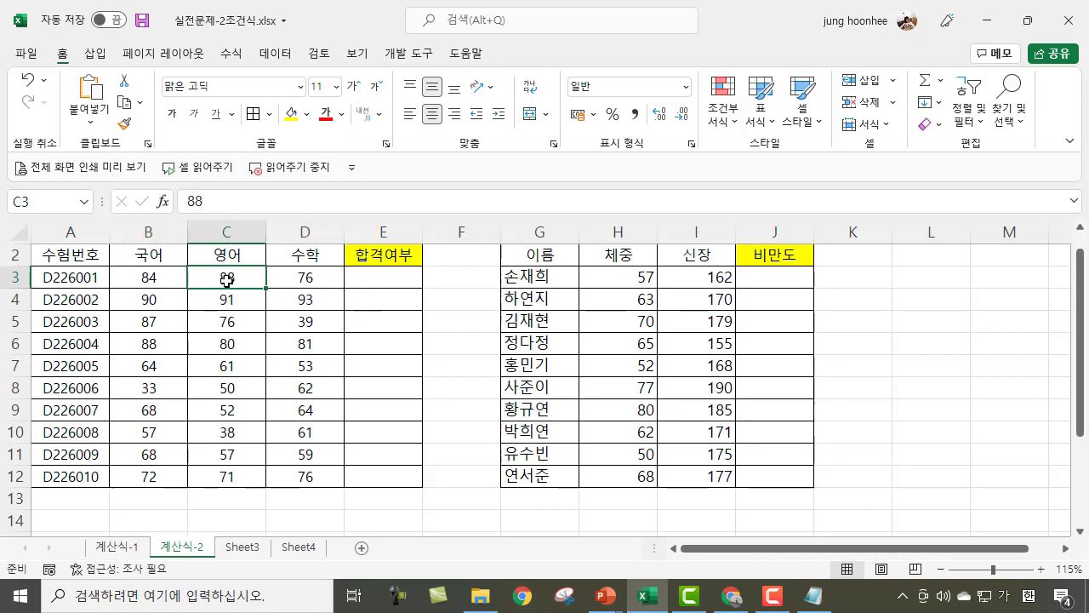
{"action": "left_click", "coordinate": [313, 282]}
{"action": "left_click", "coordinate": [393, 277]}
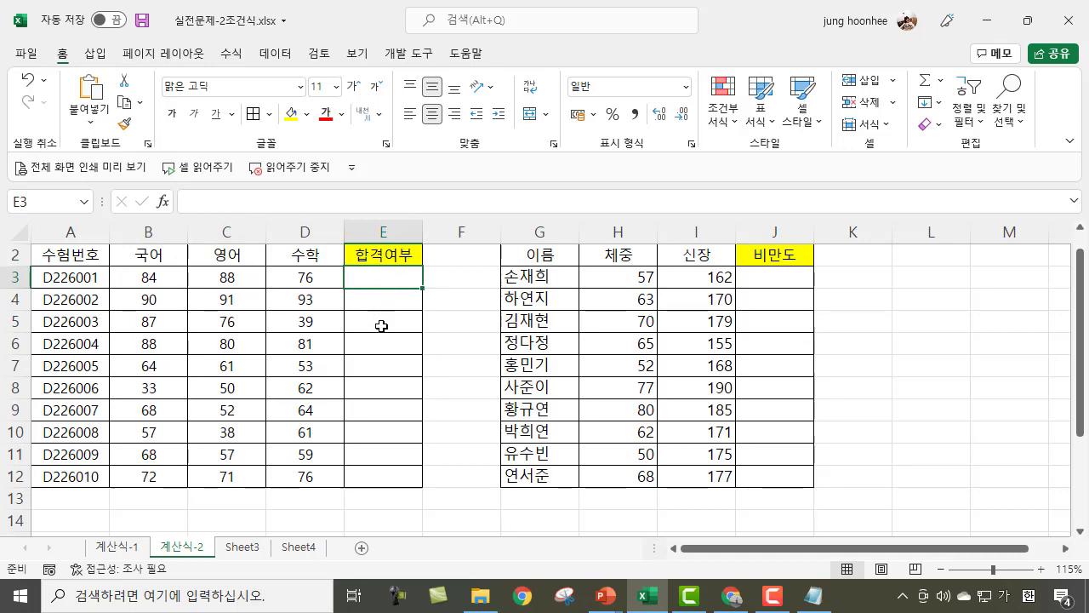
{"action": "scroll", "coordinate": [381, 326], "scroll_direction": "up", "scroll_amount": 1}
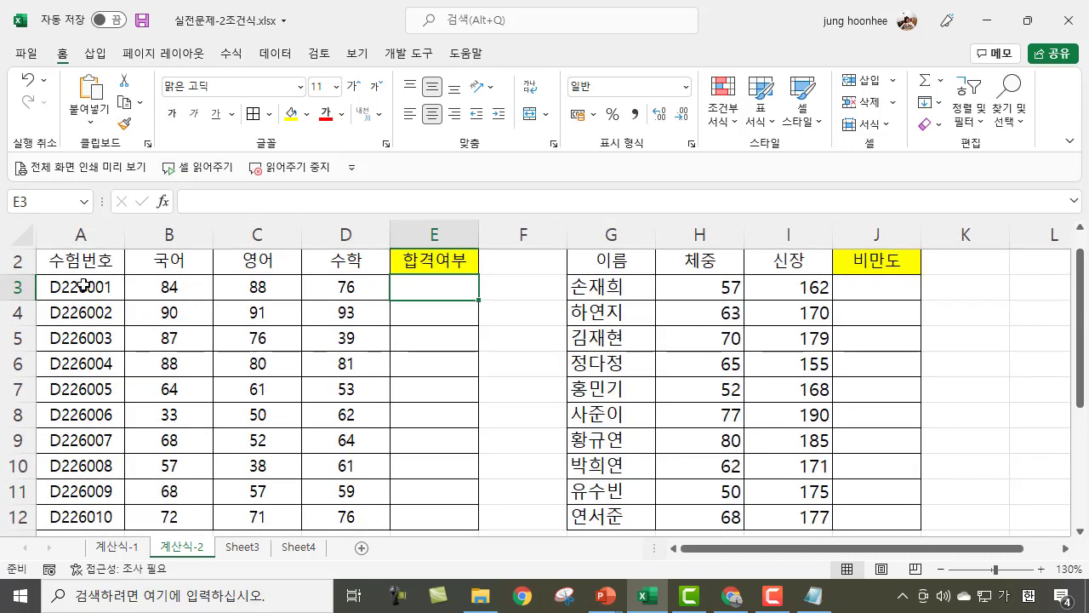
{"action": "left_click", "coordinate": [75, 288]}
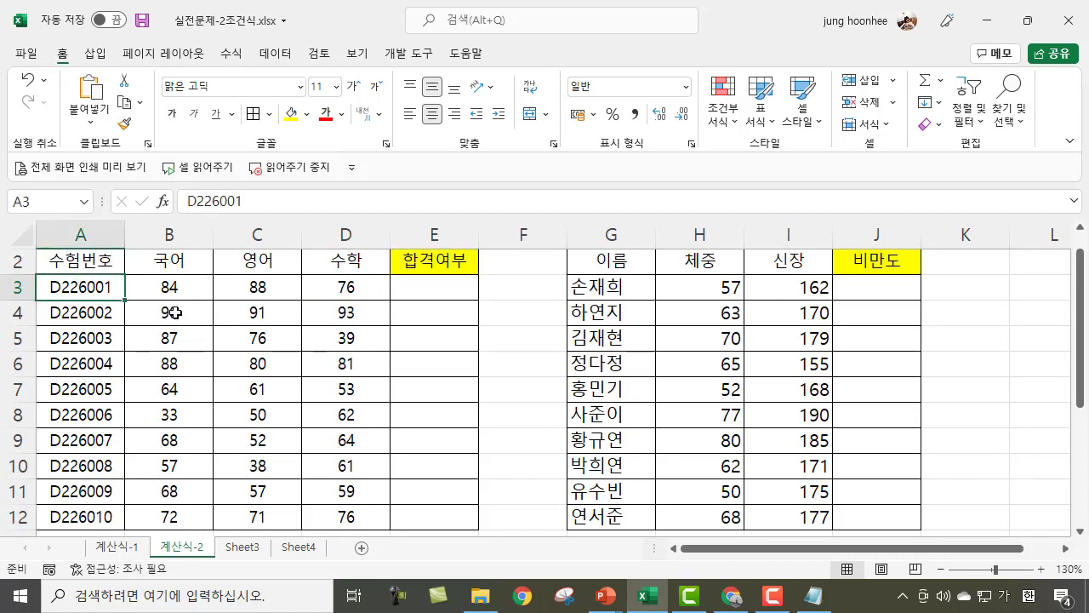
{"action": "left_click_drag", "start_coordinate": [165, 287], "coordinate": [348, 287]}
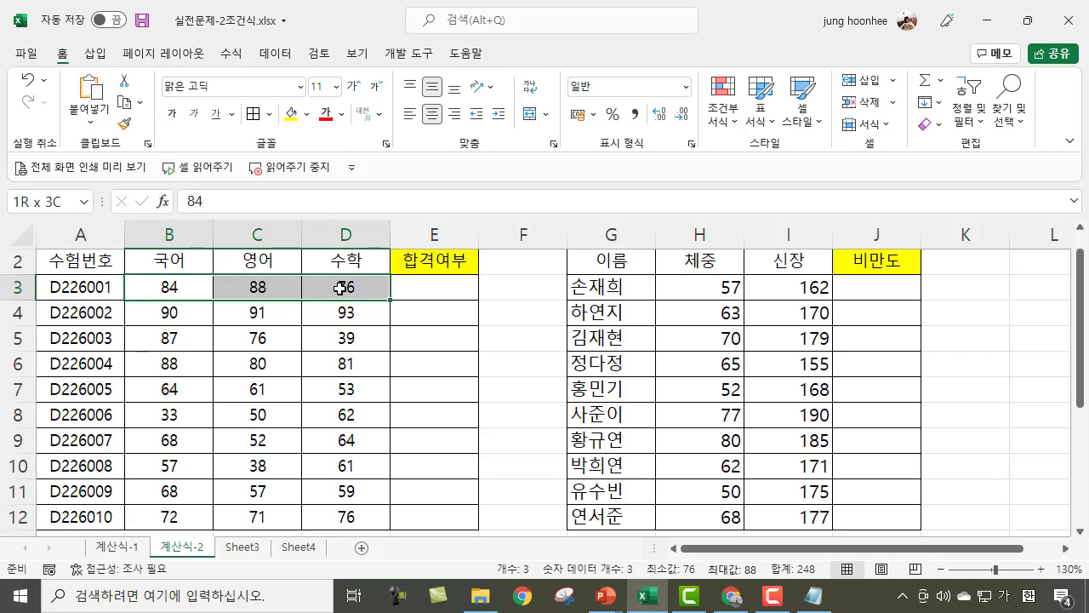
{"action": "left_click", "coordinate": [181, 287]}
{"action": "left_click", "coordinate": [251, 283]}
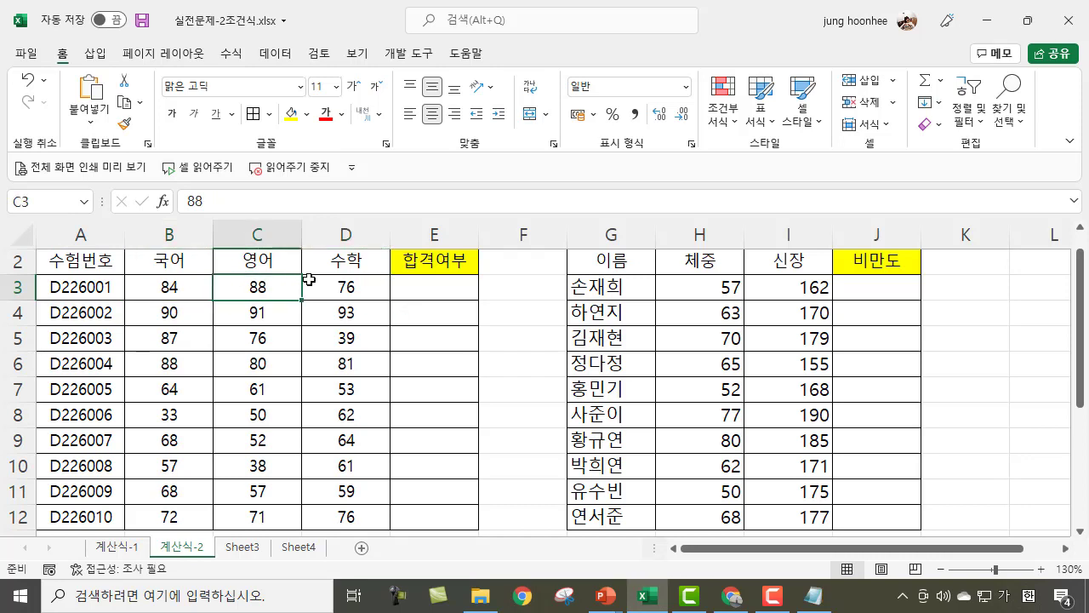
{"action": "left_click", "coordinate": [327, 285]}
{"action": "left_click", "coordinate": [168, 286]}
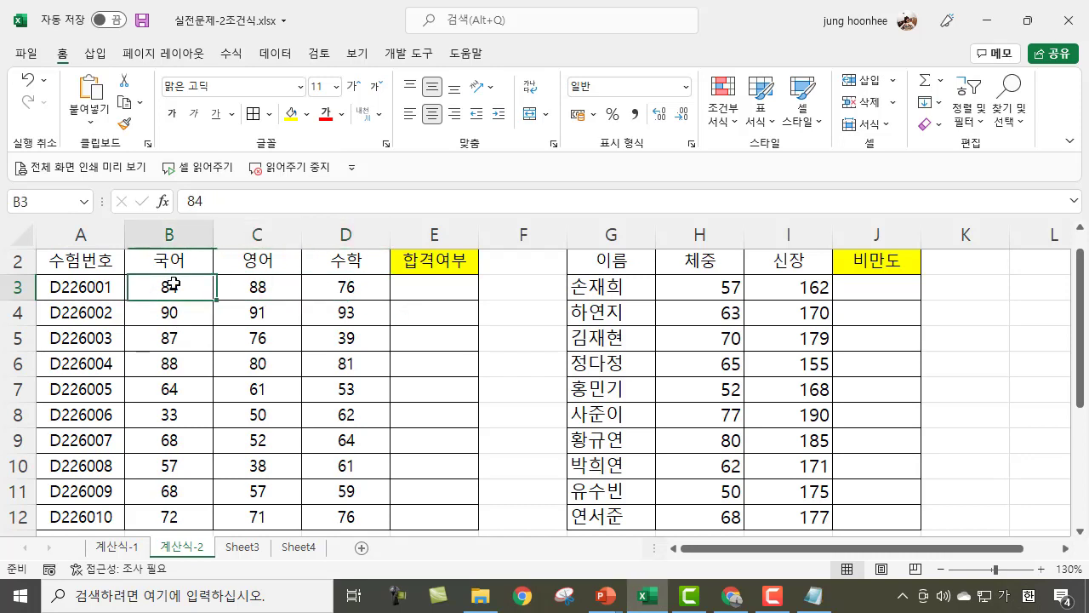
{"action": "left_click", "coordinate": [257, 286]}
{"action": "left_click", "coordinate": [345, 287]}
Start a COUNTIF formula in the first 합격여부 cell, E3.
{"action": "left_click", "coordinate": [428, 288]}
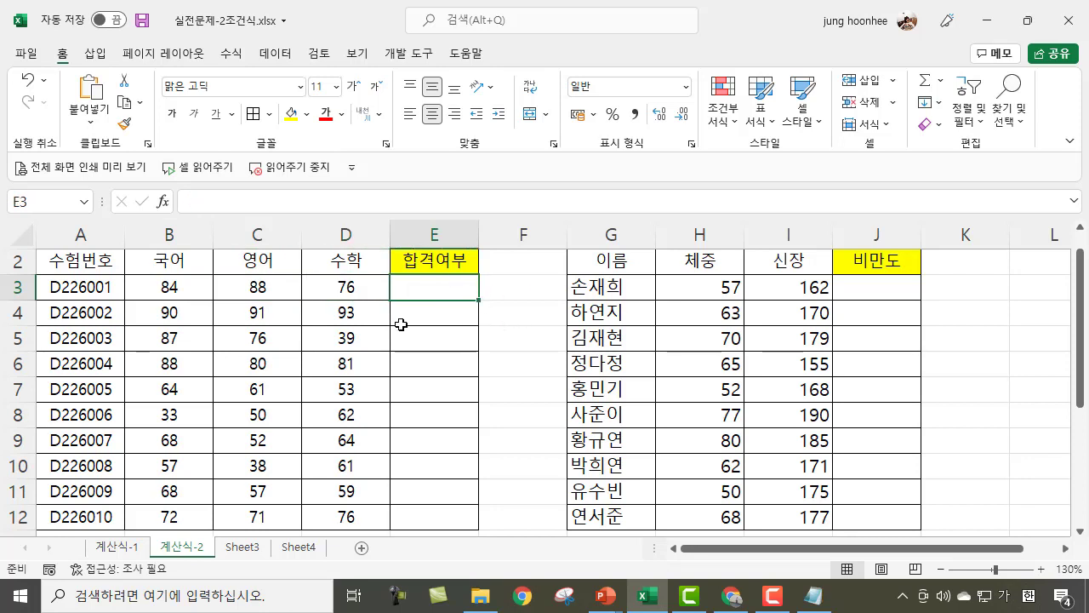
{"action": "type", "text": "="}
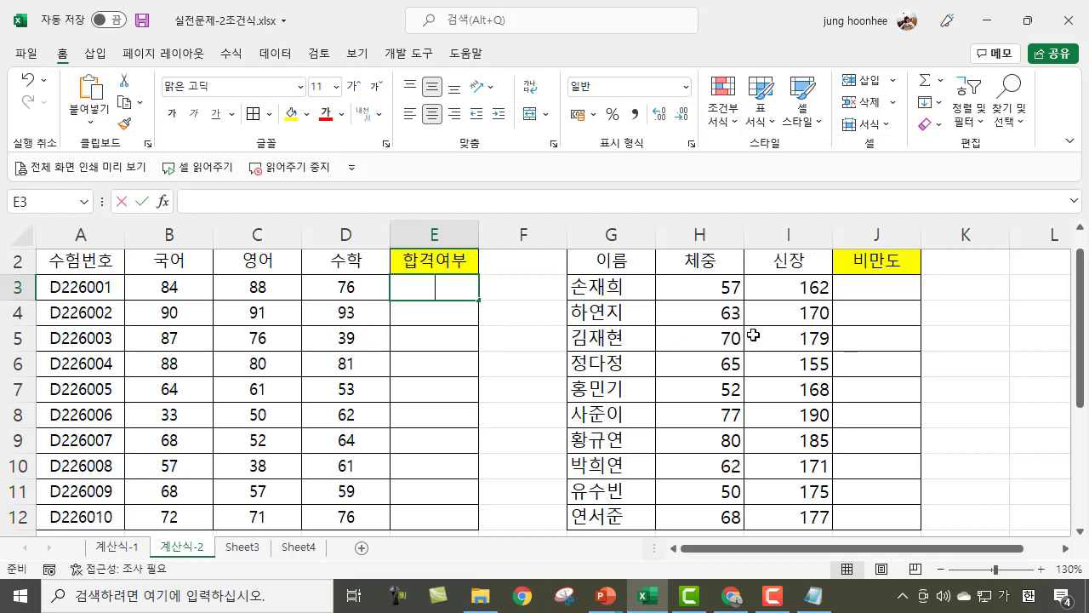
{"action": "type", "text": "채"}
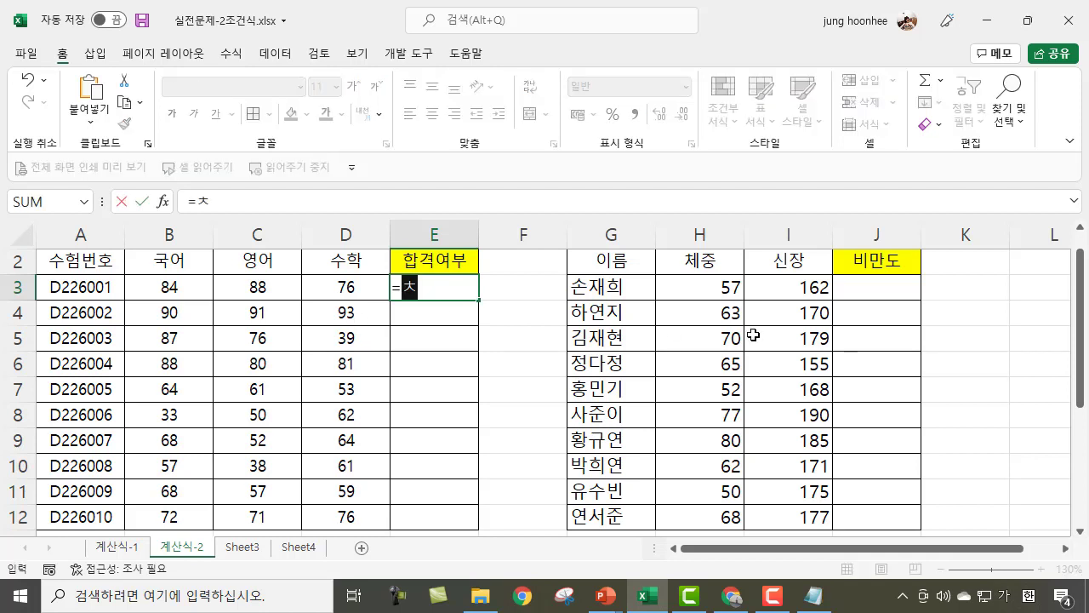
{"action": "key", "text": "BackSpace"}
{"action": "key", "text": "BackSpace"}
{"action": "key", "text": "Hangul"}
{"action": "type", "text": "C"}
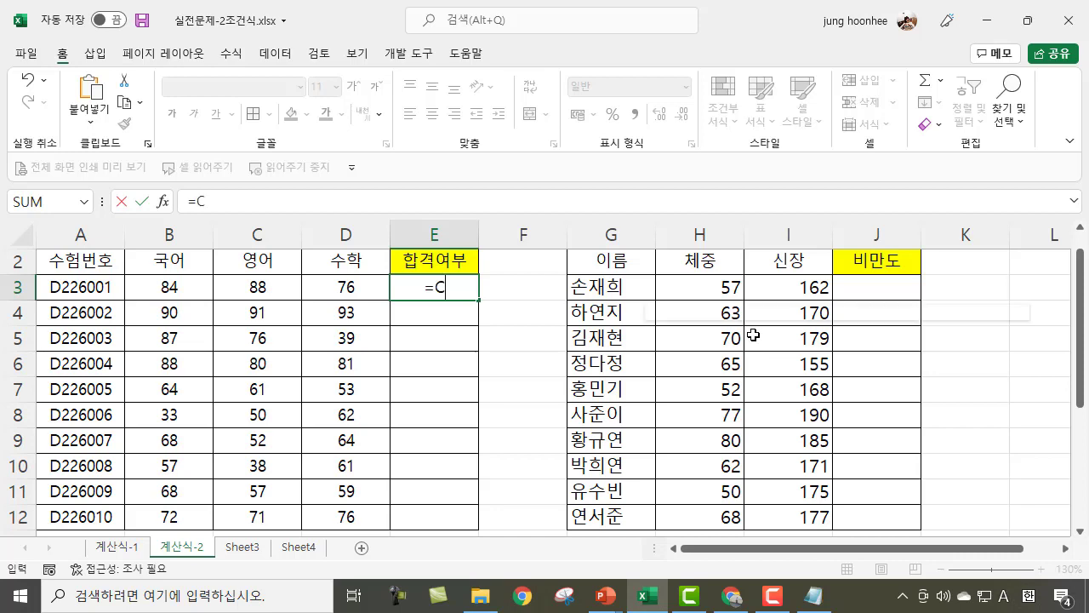
{"action": "type", "text": "OUNTIF("}
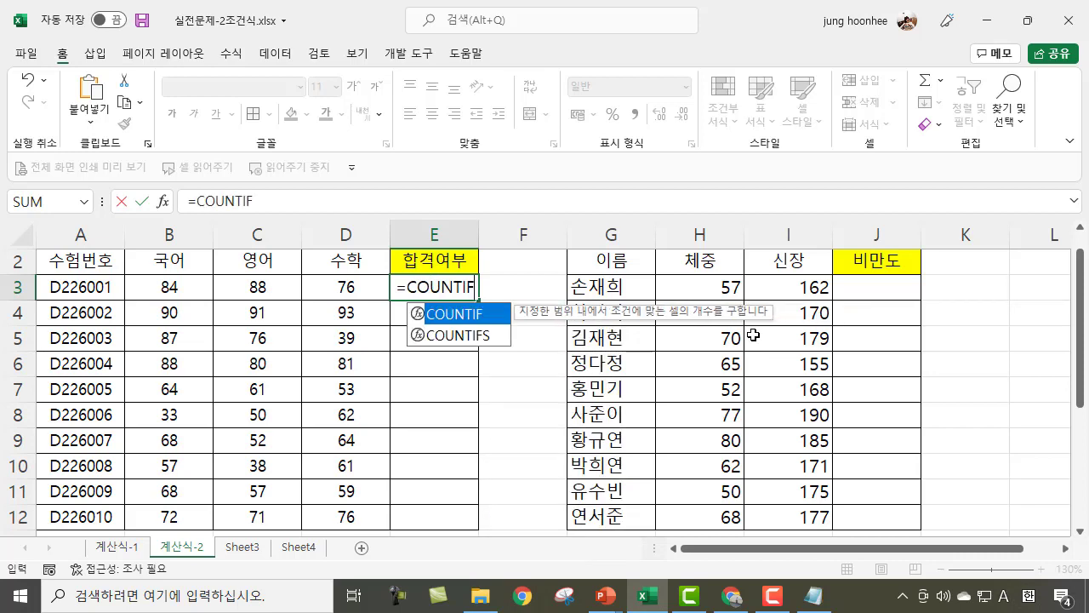
Give COUNTIF the range B3:D3 and the criterion ">=60", and enter the formula in E3.
{"action": "left_click", "coordinate": [164, 287]}
{"action": "left_click_drag", "start_coordinate": [164, 286], "coordinate": [390, 288]}
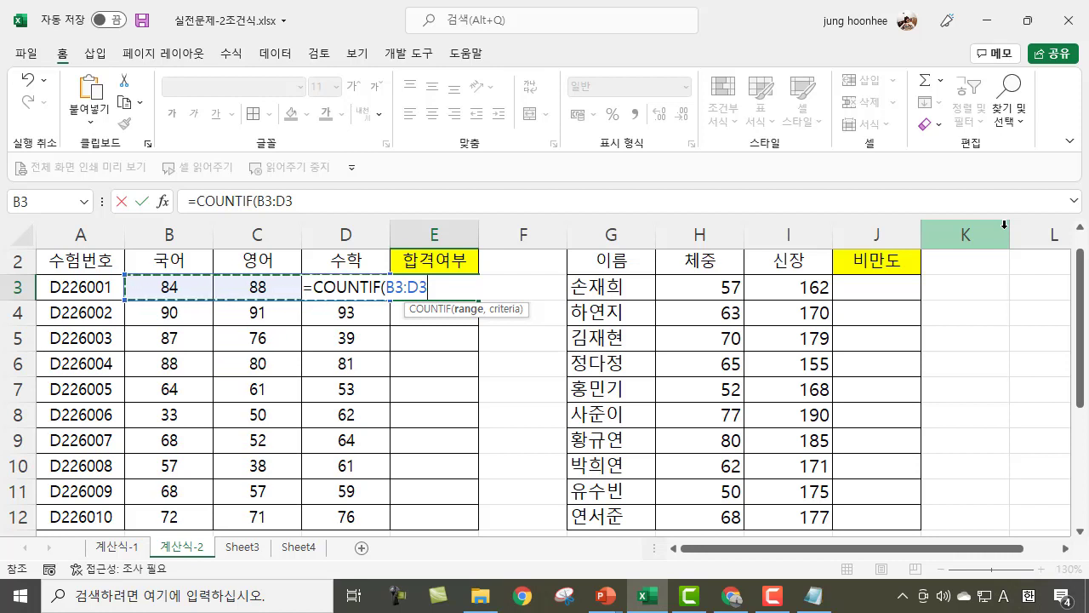
{"action": "type", "text": ","}
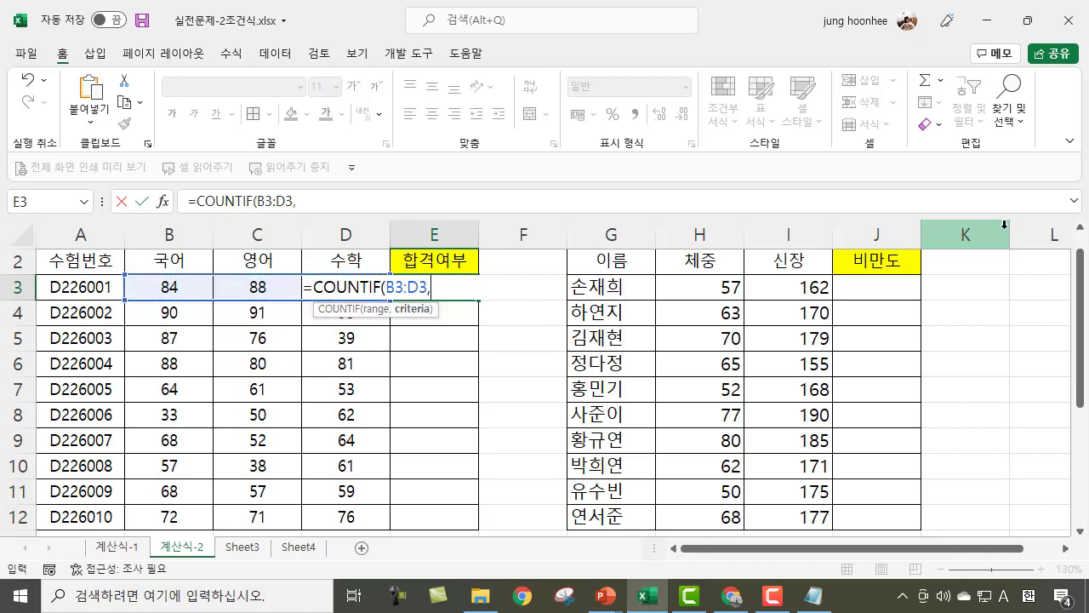
{"action": "type", "text": "\">=60"}
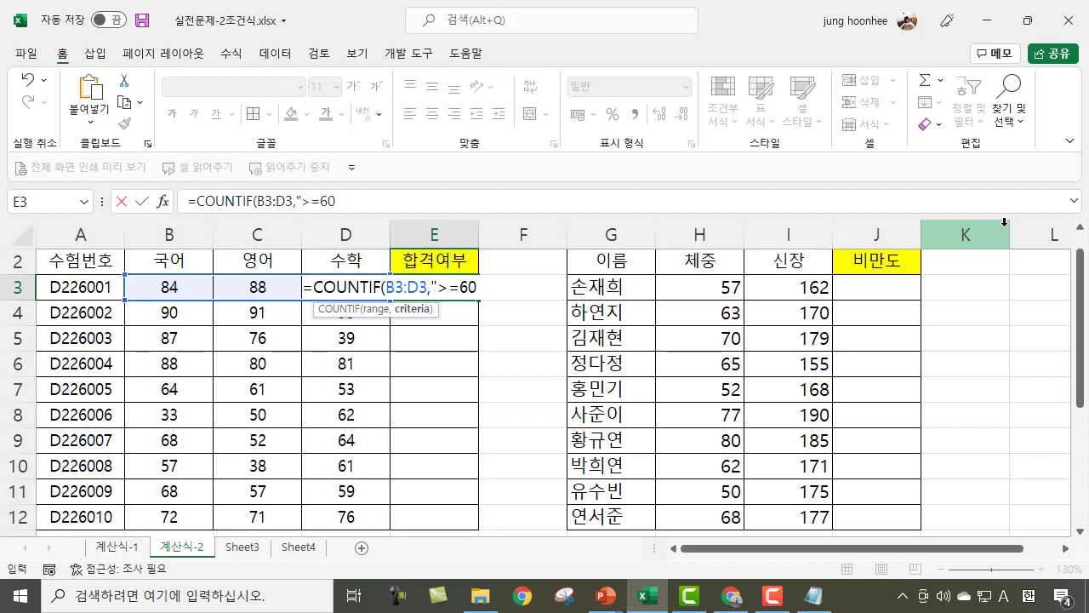
{"action": "type", "text": "\")"}
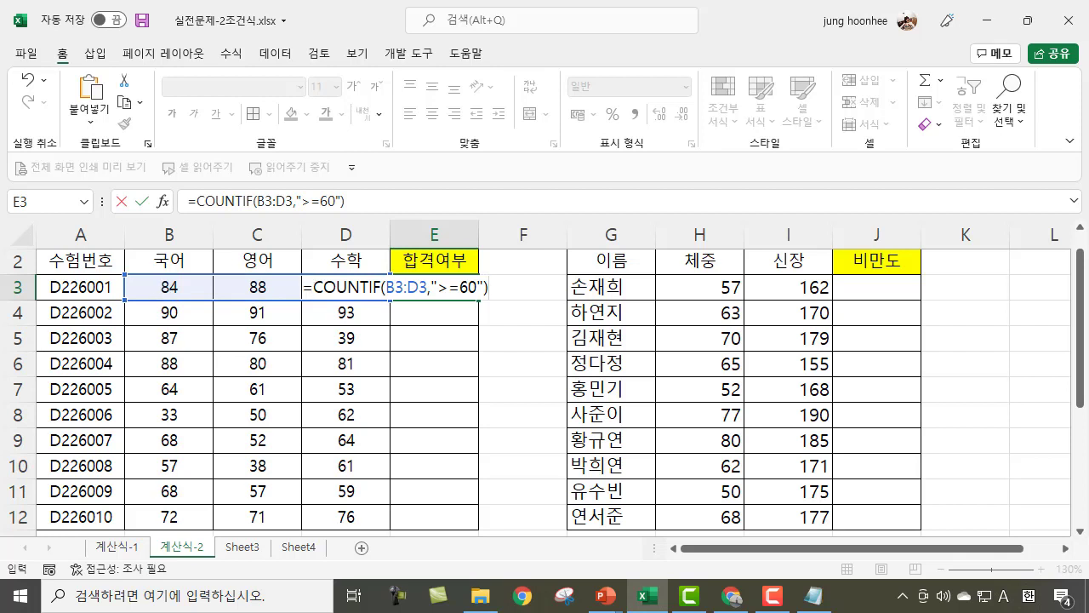
{"action": "key", "text": "Return"}
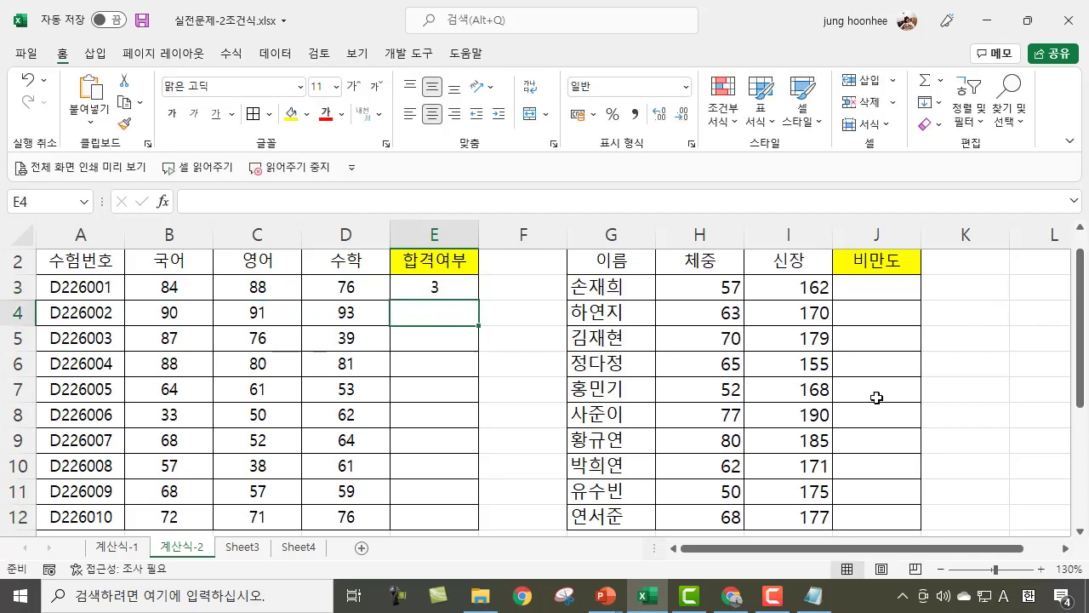
Check the COUNTIF result in E3 against the three subject scores in B3:D3.
{"action": "left_click", "coordinate": [451, 289]}
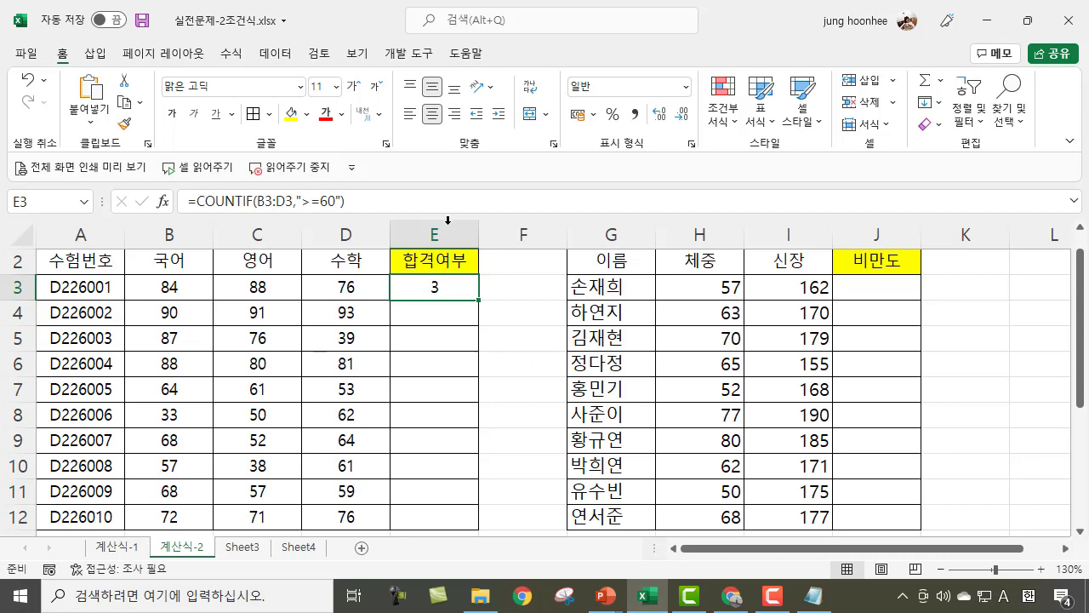
{"action": "left_click_drag", "start_coordinate": [170, 286], "coordinate": [292, 294]}
{"action": "left_click_drag", "start_coordinate": [170, 287], "coordinate": [332, 292]}
{"action": "left_click", "coordinate": [425, 286]}
{"action": "left_click", "coordinate": [187, 285]}
{"action": "left_click", "coordinate": [255, 285]}
{"action": "left_click", "coordinate": [361, 293]}
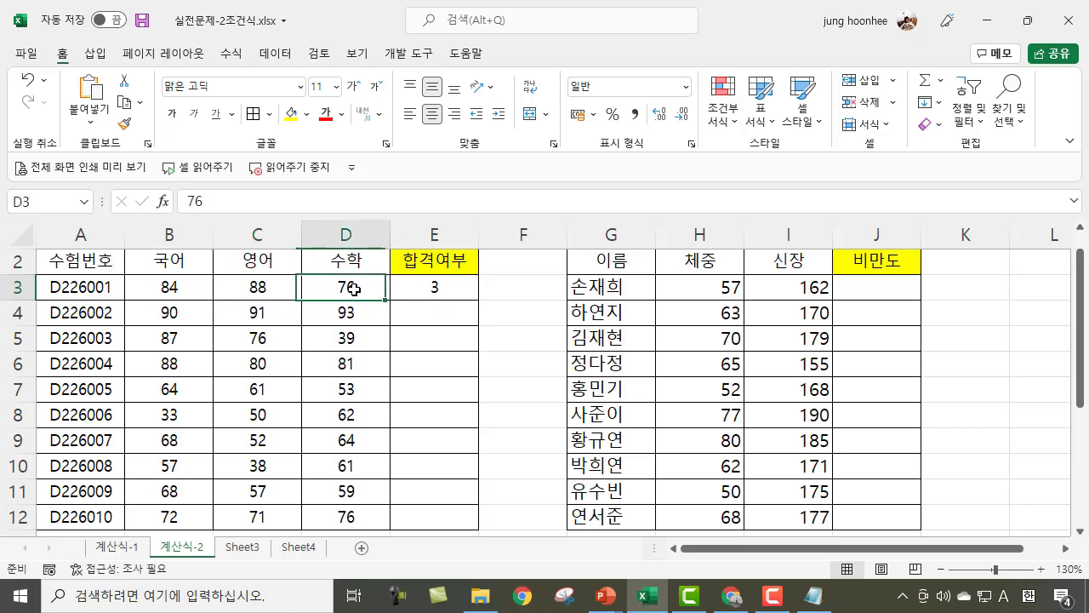
Extend the E3 formula with the comparison =3 after COUNTIF and wrap it as the logical test of an IF function.
{"action": "left_click", "coordinate": [432, 286]}
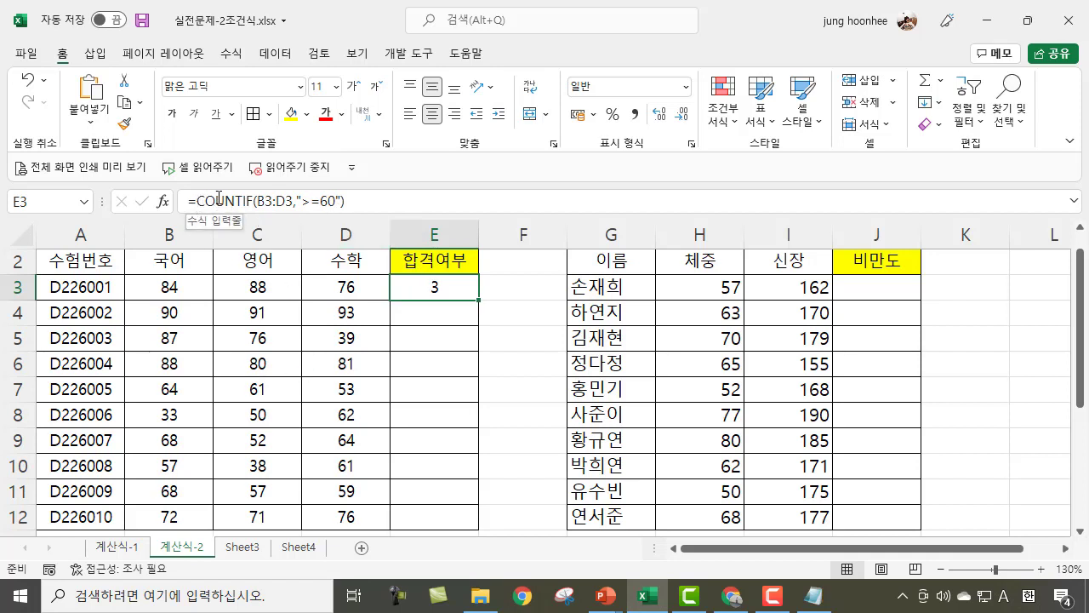
{"action": "left_click", "coordinate": [359, 202]}
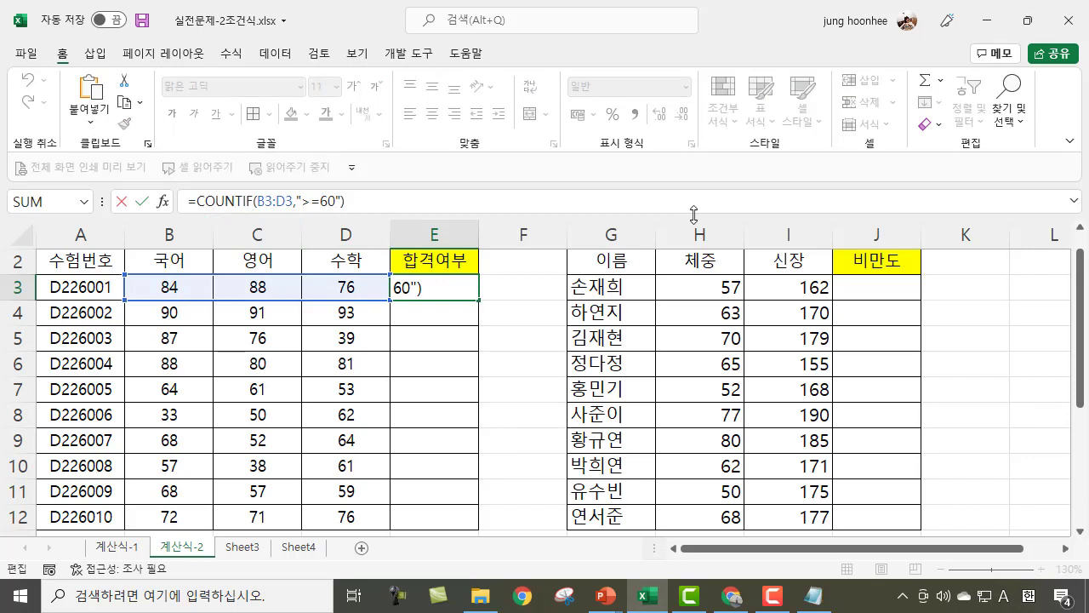
{"action": "type", "text": "=3"}
{"action": "left_click", "coordinate": [196, 201]}
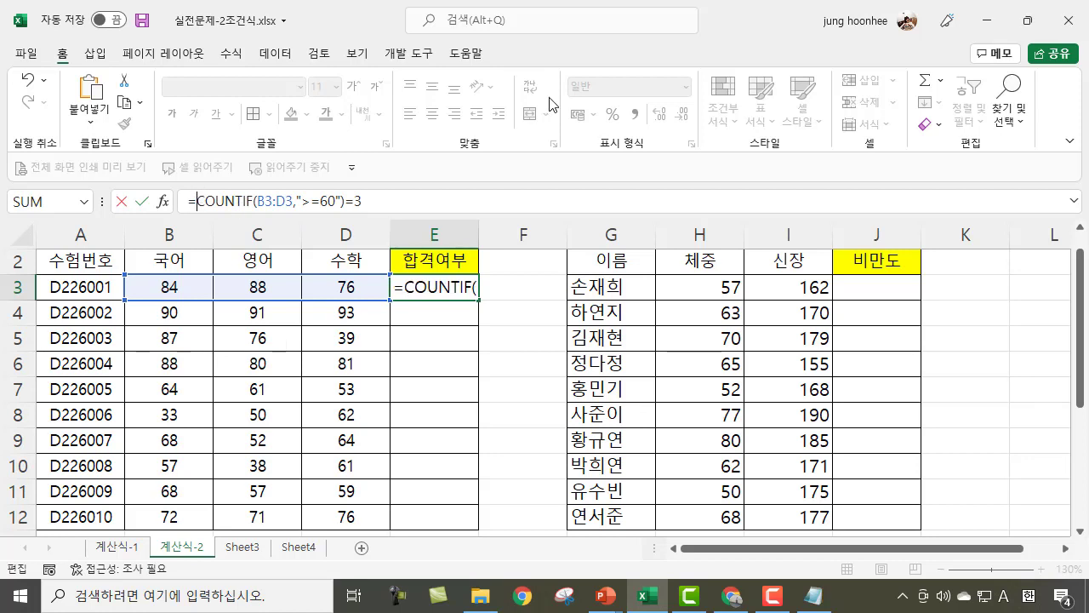
{"action": "type", "text": "IF"}
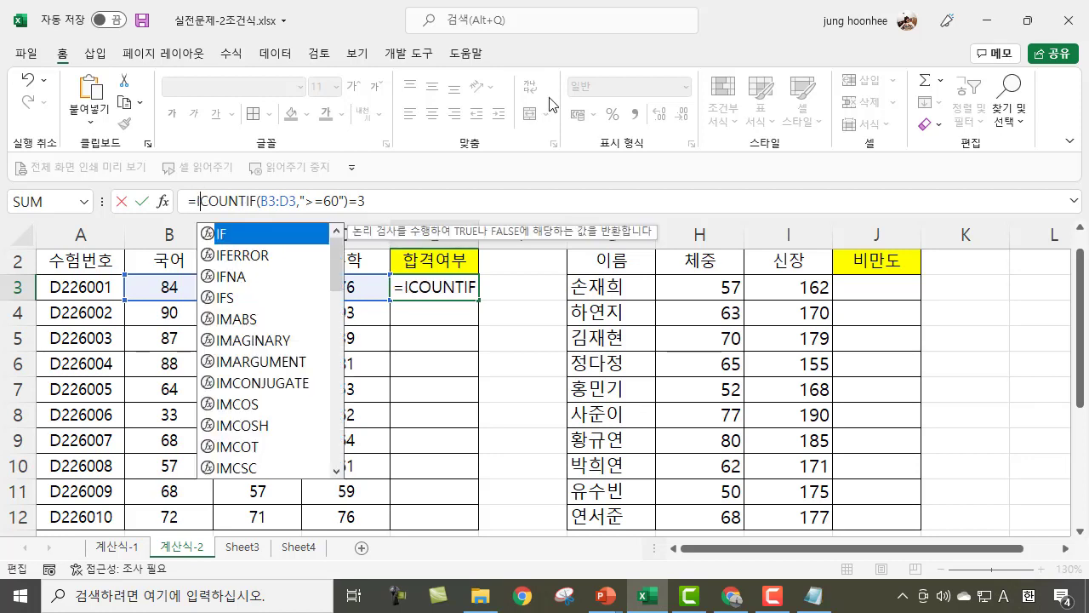
{"action": "type", "text": "("}
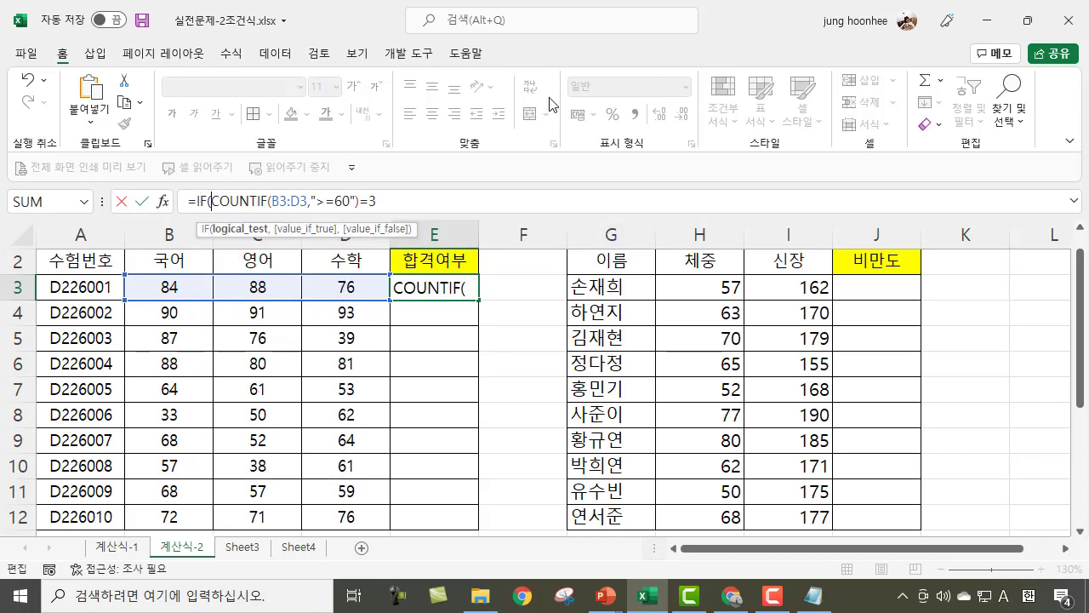
{"action": "left_click", "coordinate": [397, 201]}
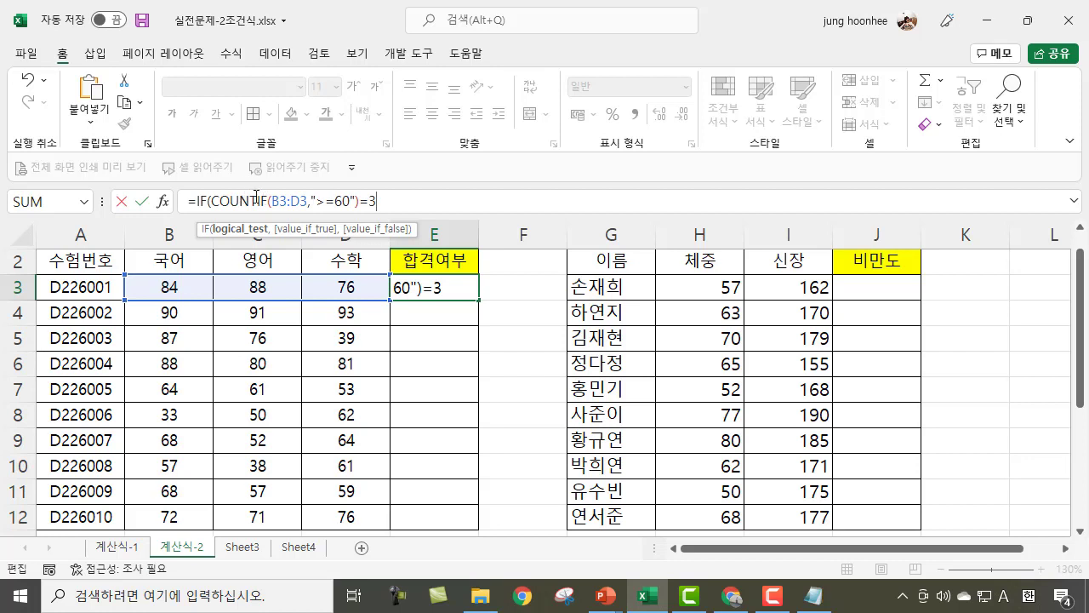
Complete the IF formula in E3 with "합격" as the true value and "불합격" as the false value, and enter it.
{"action": "type", "text": ",\"g"}
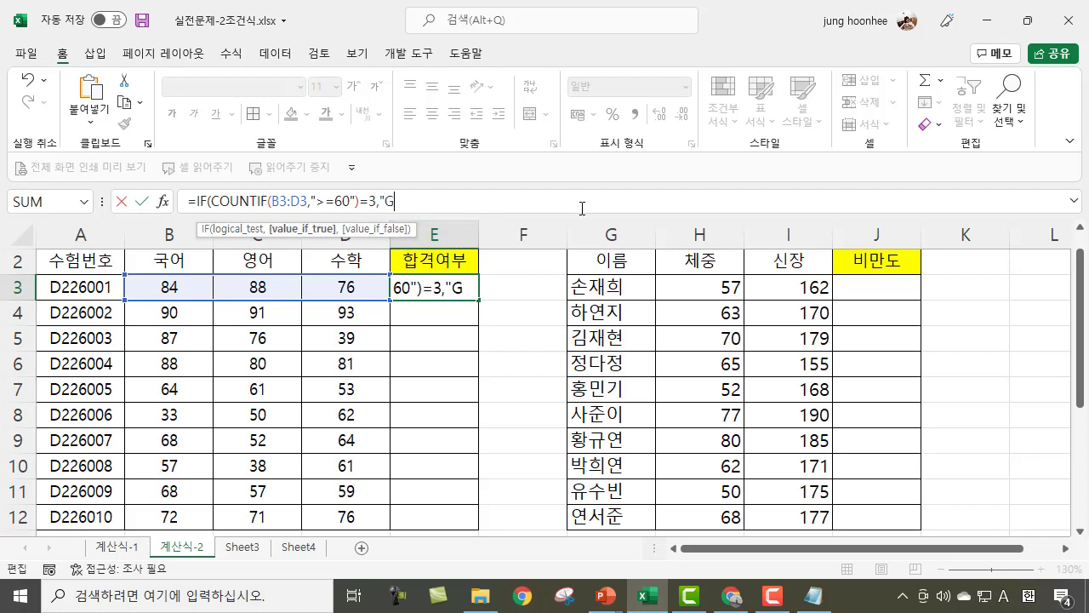
{"action": "key", "text": "BackSpace"}
{"action": "key", "text": "Hangul"}
{"action": "type", "text": "합격\""}
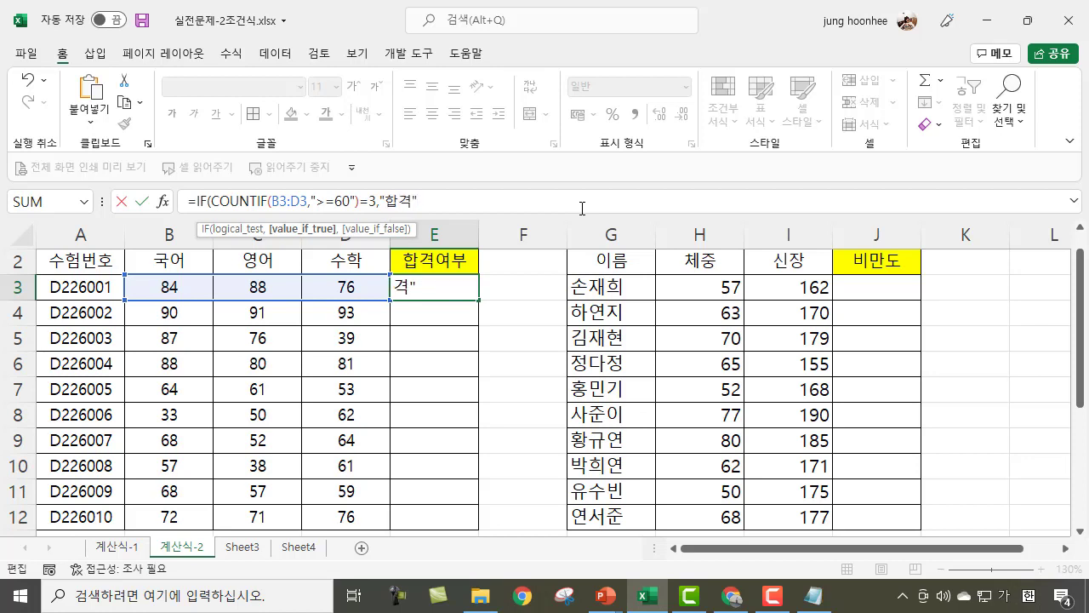
{"action": "type", "text": ",\"불합격"}
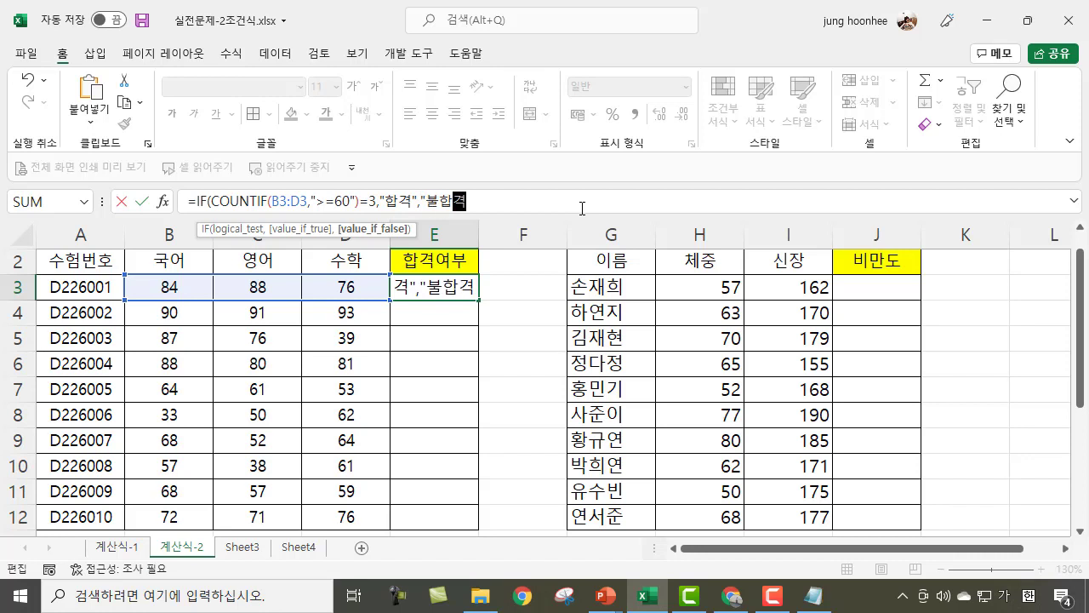
{"action": "type", "text": "\")"}
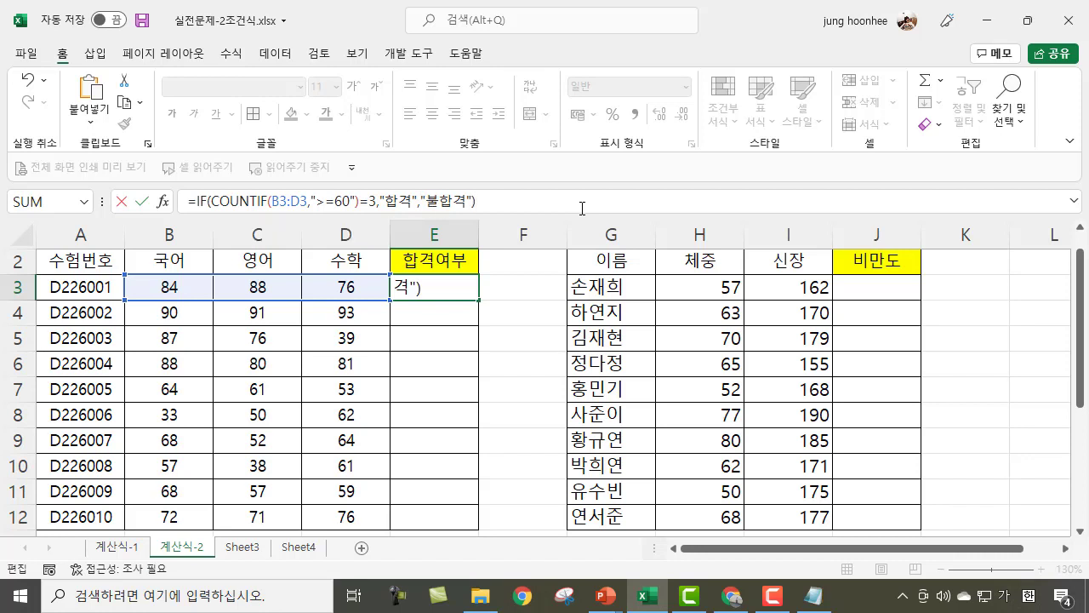
{"action": "key", "text": "Return"}
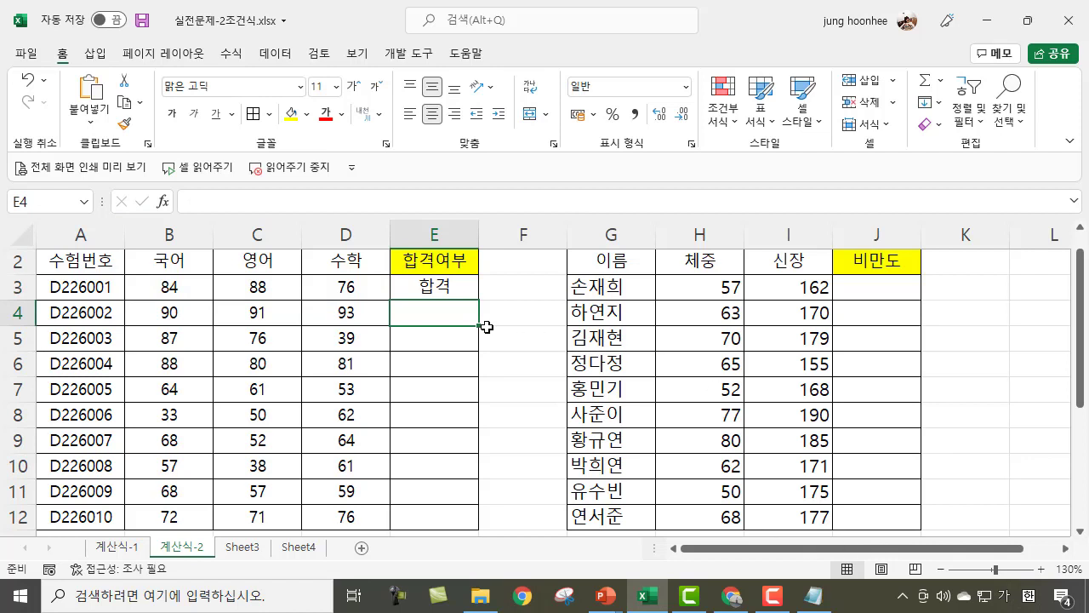
Clear E3 and start a COUNTIF formula for the whole 합격여부 range E3:E12.
{"action": "left_click", "coordinate": [456, 286]}
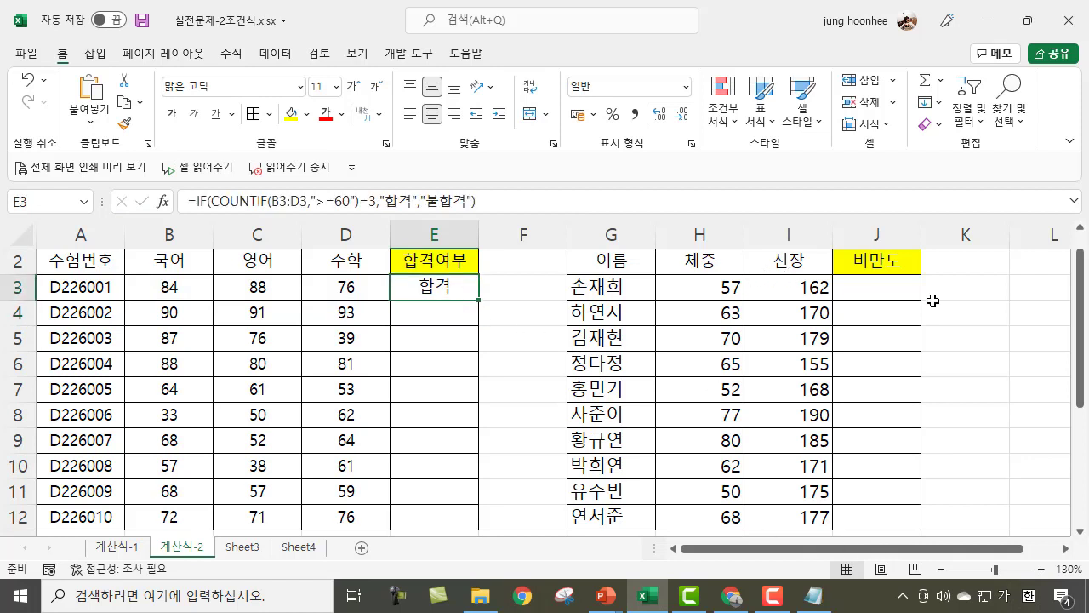
{"action": "key", "text": "Delete"}
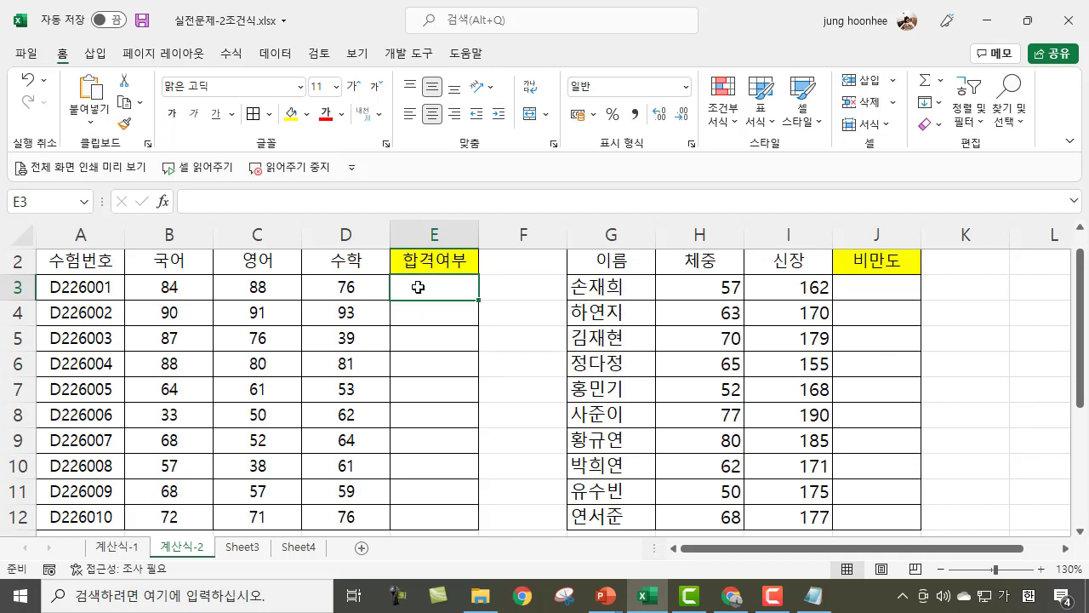
{"action": "left_click_drag", "start_coordinate": [416, 289], "coordinate": [420, 520]}
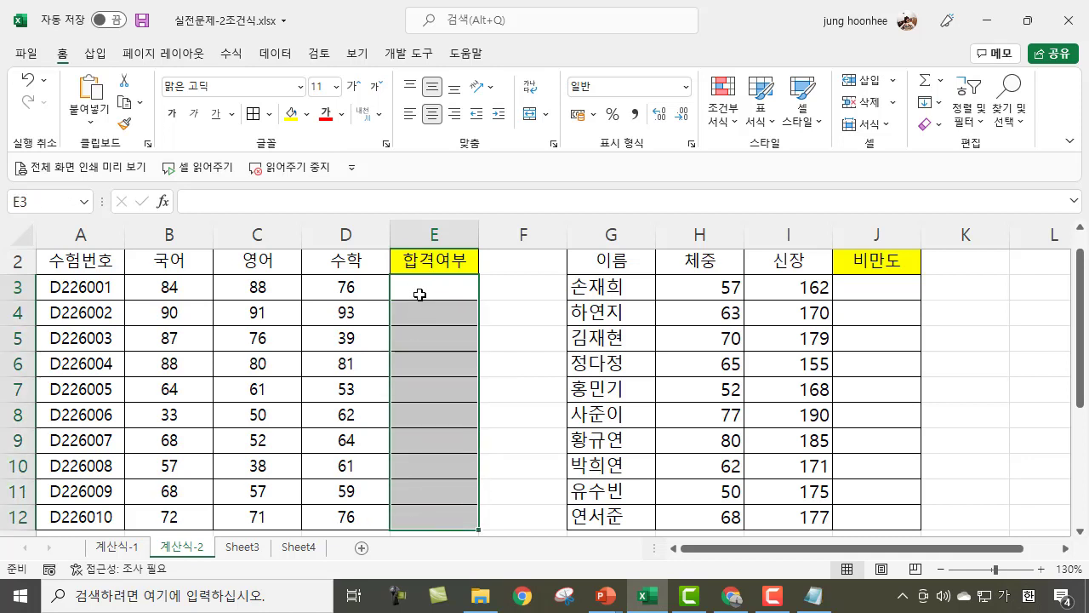
{"action": "type", "text": "="}
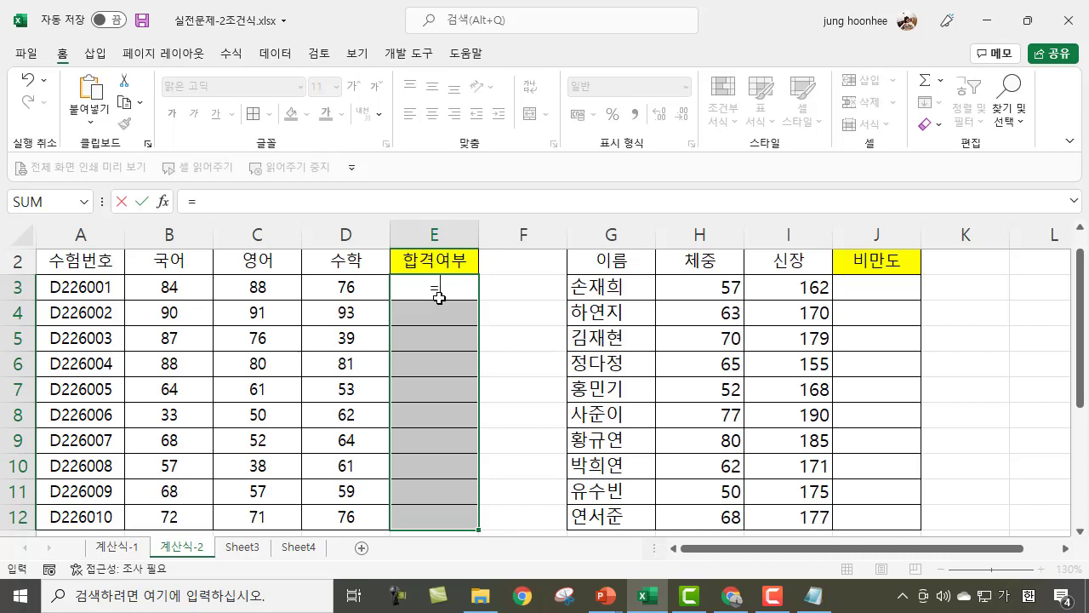
{"action": "type", "text": "ㅊ"}
{"action": "key", "text": "BackSpace"}
{"action": "key", "text": "Hangul"}
{"action": "type", "text": "COU"}
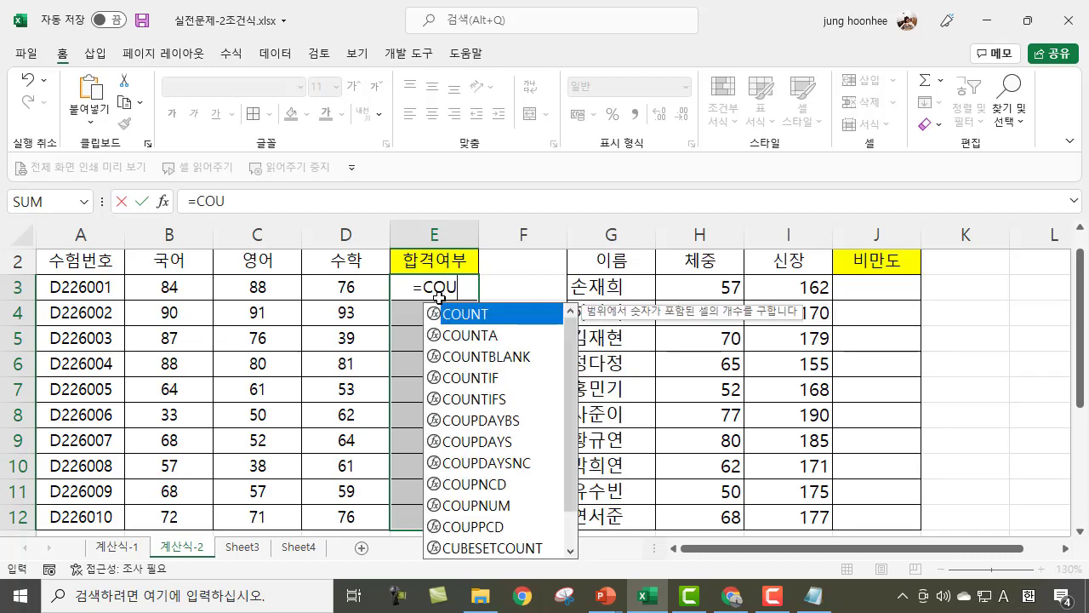
{"action": "type", "text": "NTIF("}
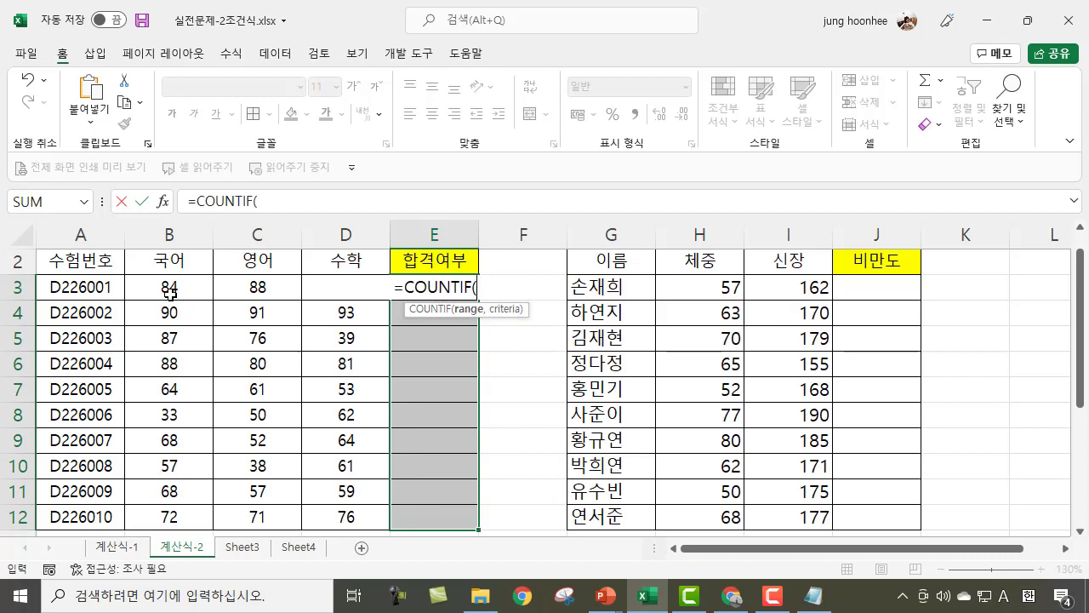
Give COUNTIF the range B3:D3 and the criterion ">=60", and compare its result with =3.
{"action": "left_click_drag", "start_coordinate": [172, 295], "coordinate": [349, 283]}
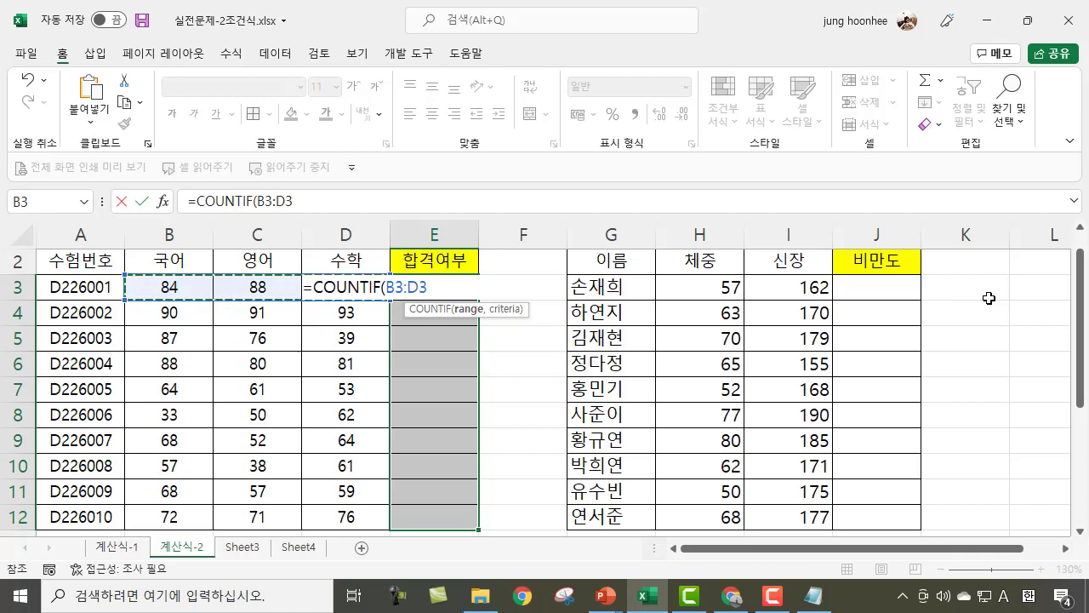
{"action": "type", "text": ",\">=6"}
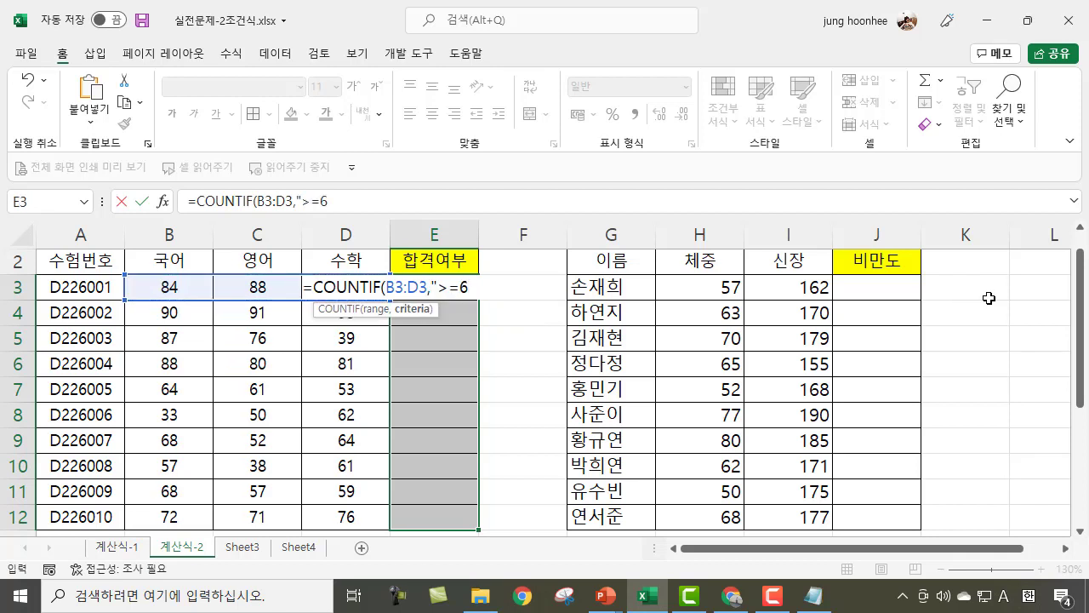
{"action": "type", "text": "0\")"}
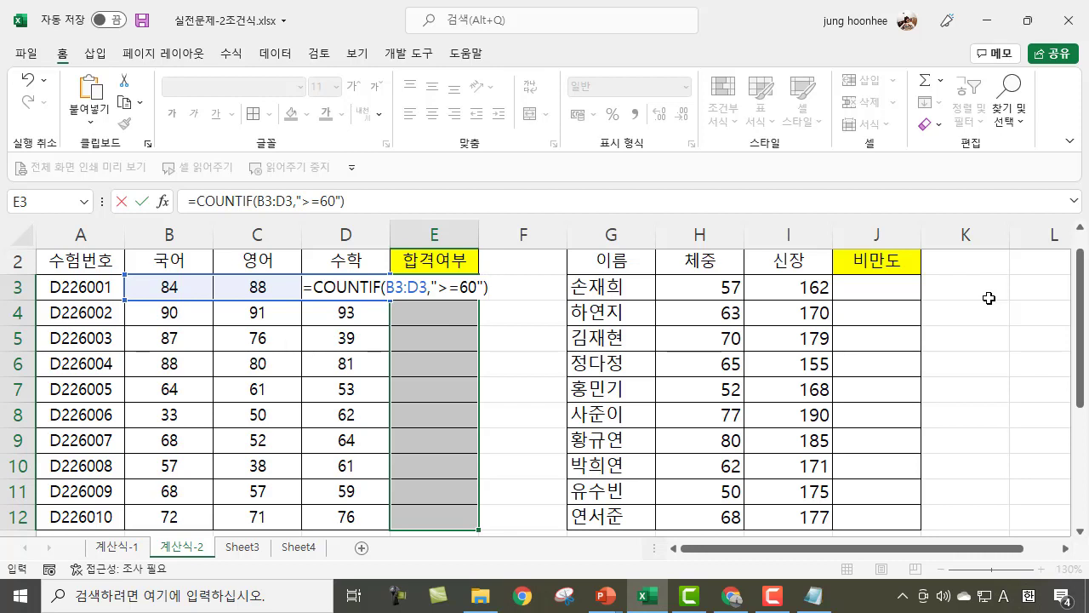
{"action": "type", "text": "=3"}
Wrap the COUNTIF comparison in an IF returning "합격" or "불합격", and enter the formula into all of E3:E12.
{"action": "left_click", "coordinate": [316, 287]}
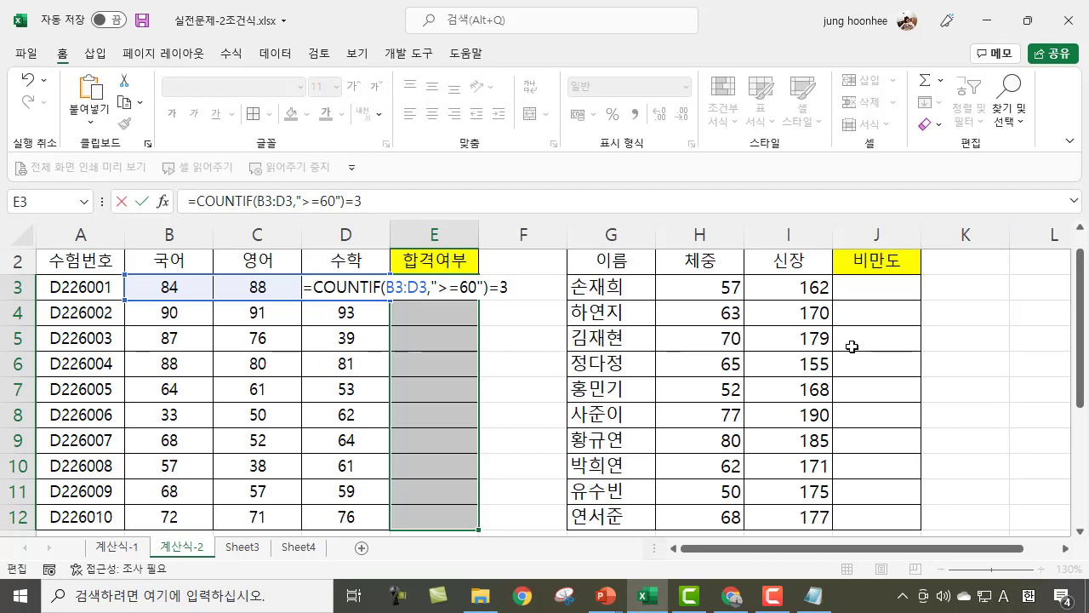
{"action": "type", "text": "IF"}
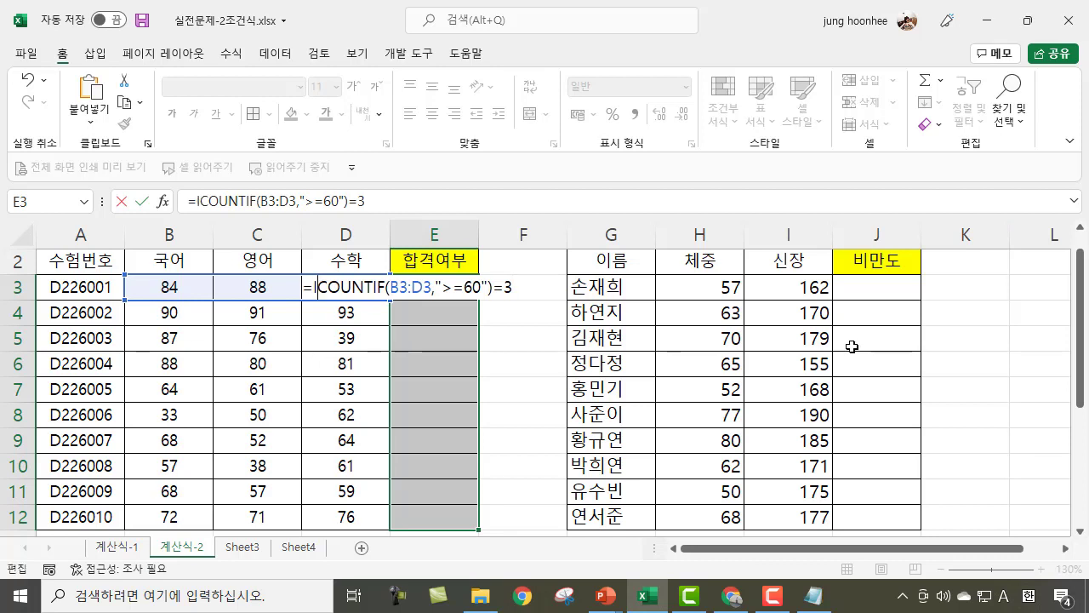
{"action": "type", "text": "(B3:D3"}
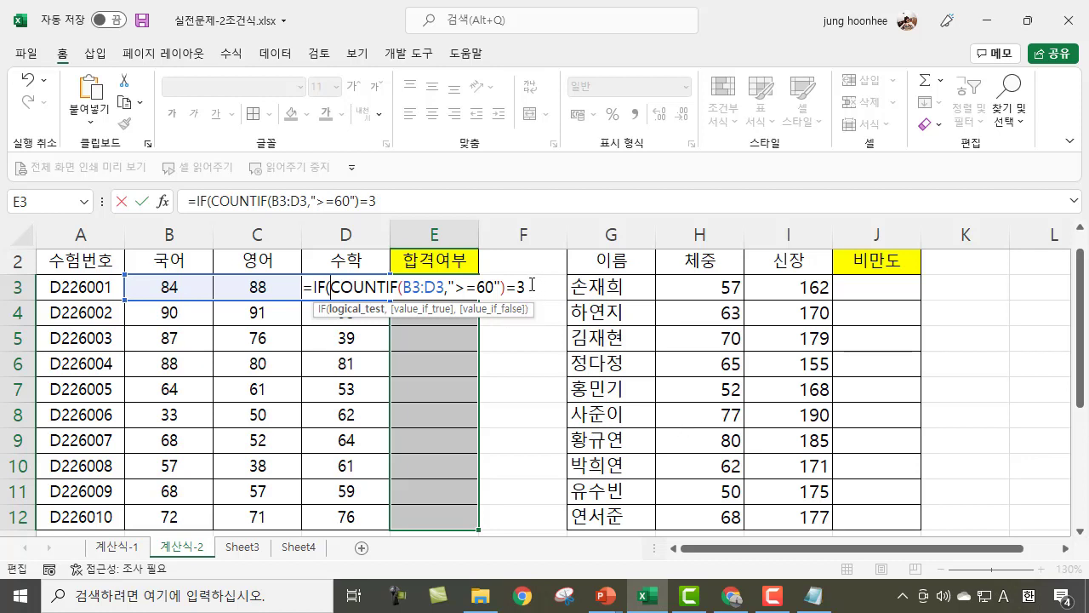
{"action": "type", "text": ",\">=60\")=3,\""}
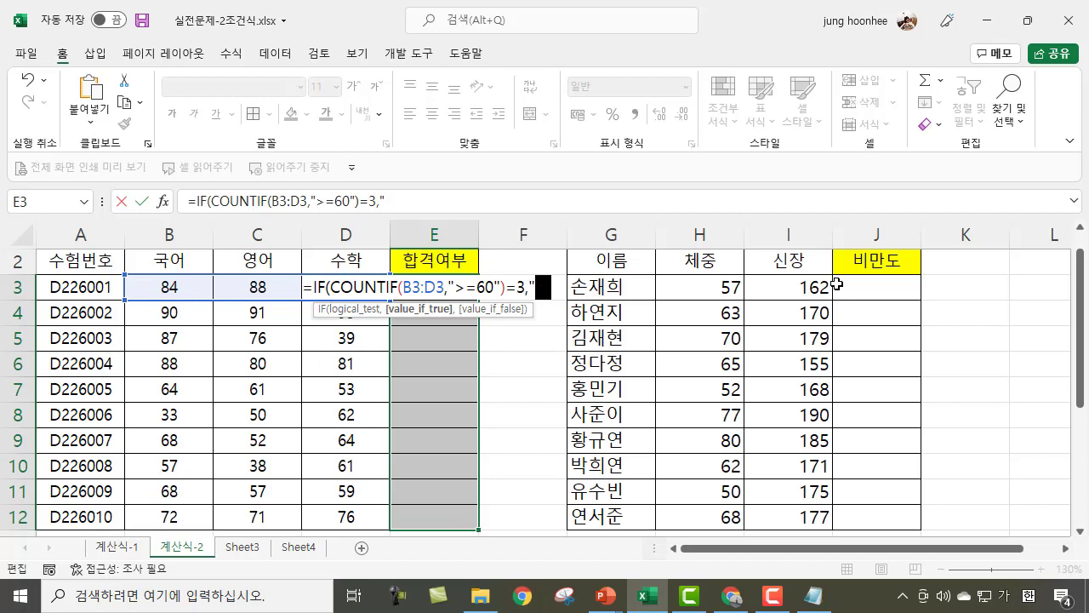
{"action": "type", "text": "합격\",\"불"}
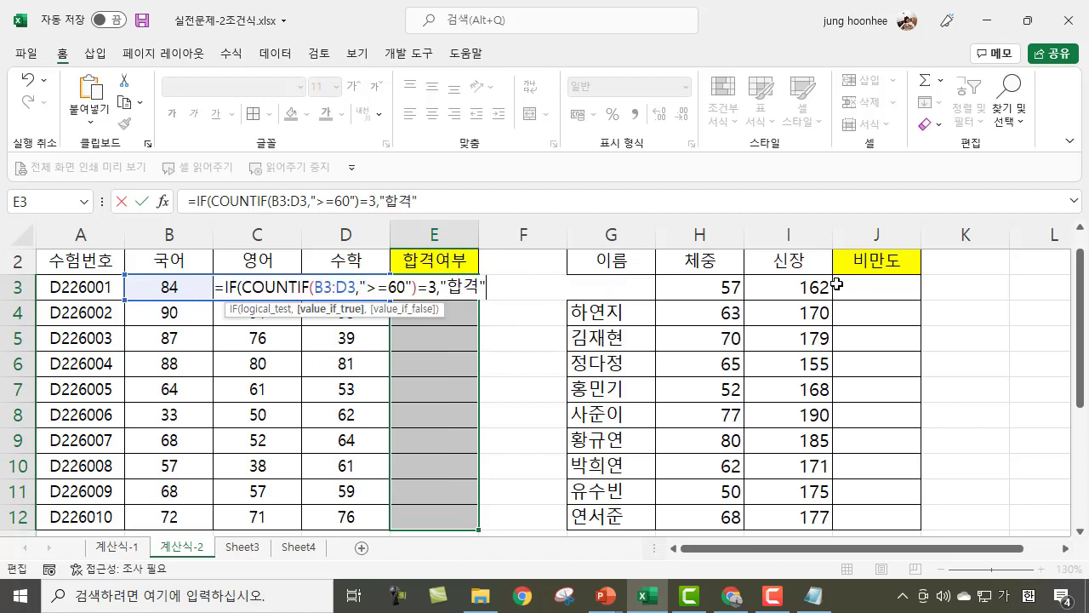
{"action": "type", "text": "합격\""}
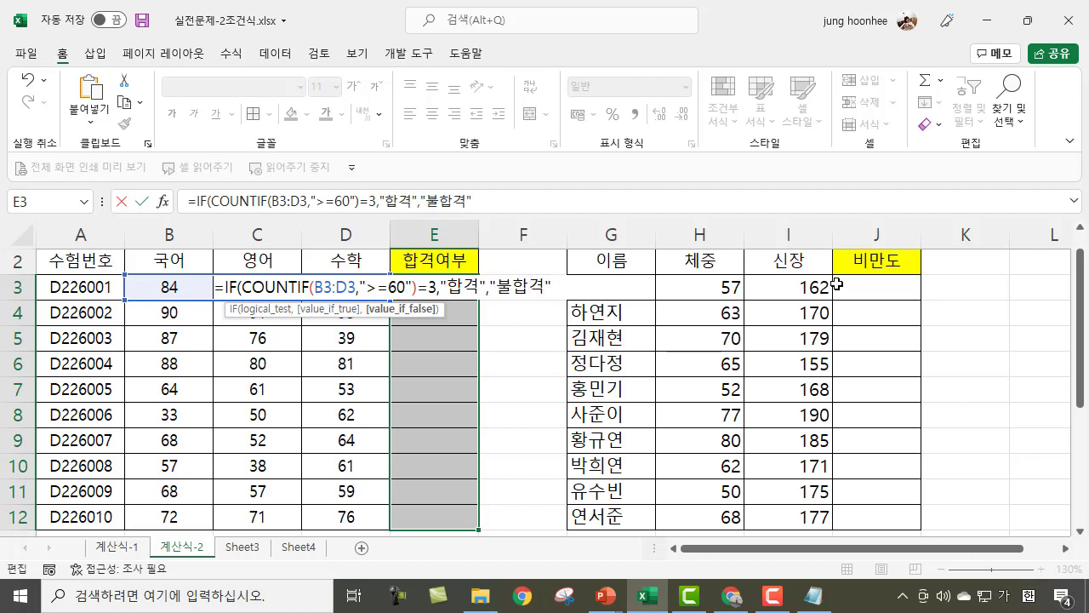
{"action": "type", "text": ")"}
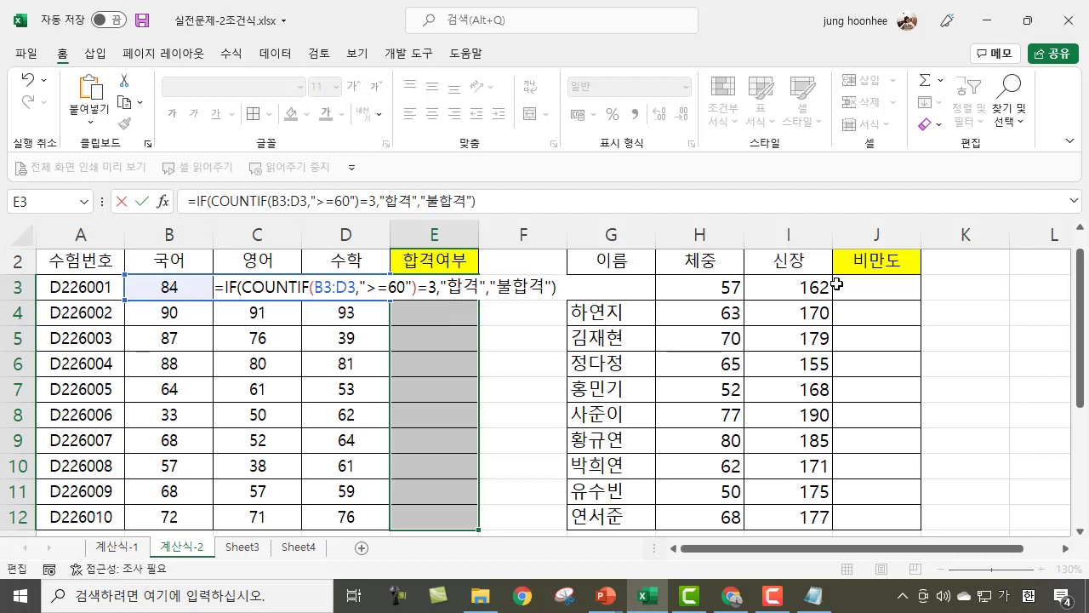
{"action": "key", "text": "ctrl+Return"}
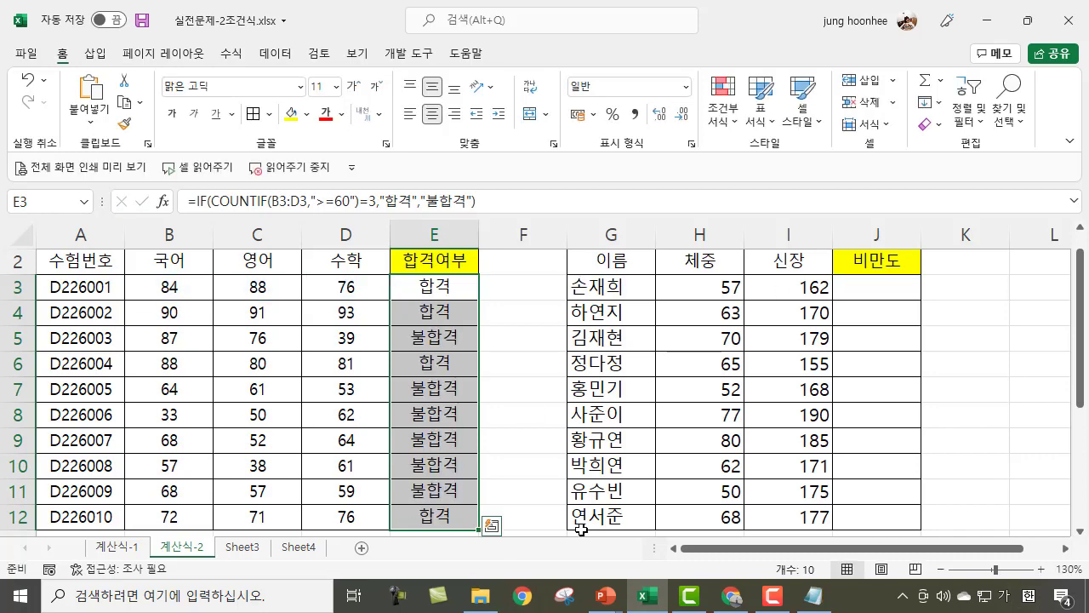
Switch to the PowerPoint slide show and draw a star beside the speech bubble above question 5's harder variant.
{"action": "left_click", "coordinate": [527, 287]}
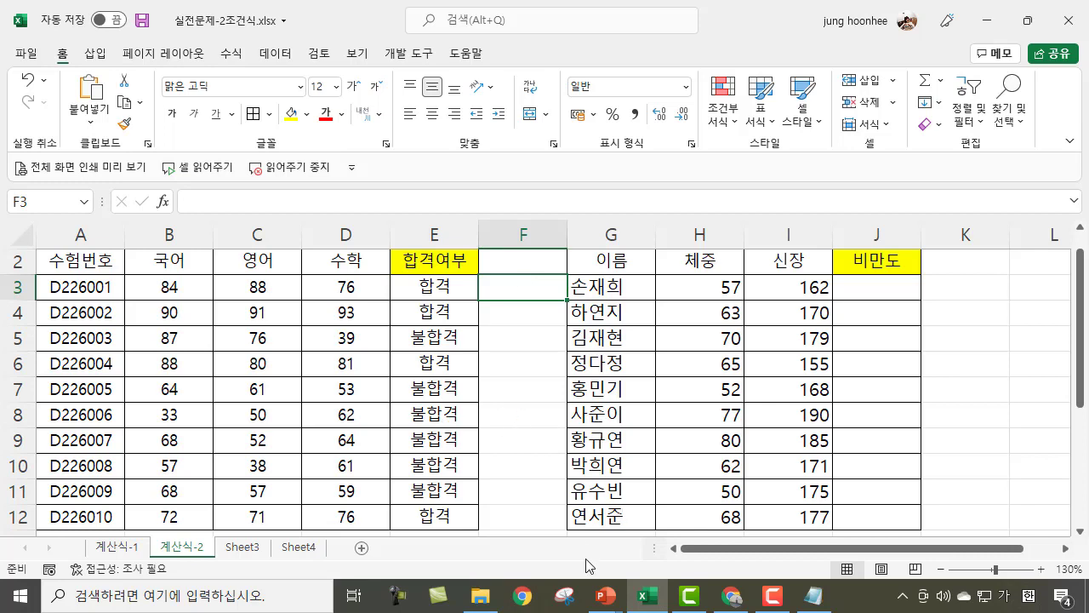
{"action": "mouse_move", "coordinate": [602, 606]}
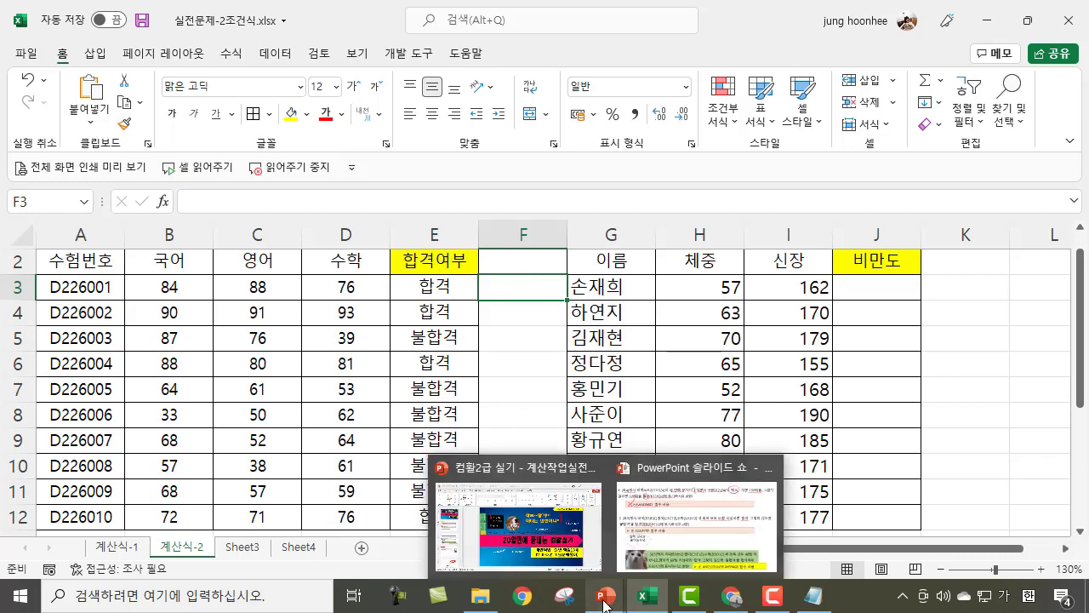
{"action": "left_click", "coordinate": [682, 543]}
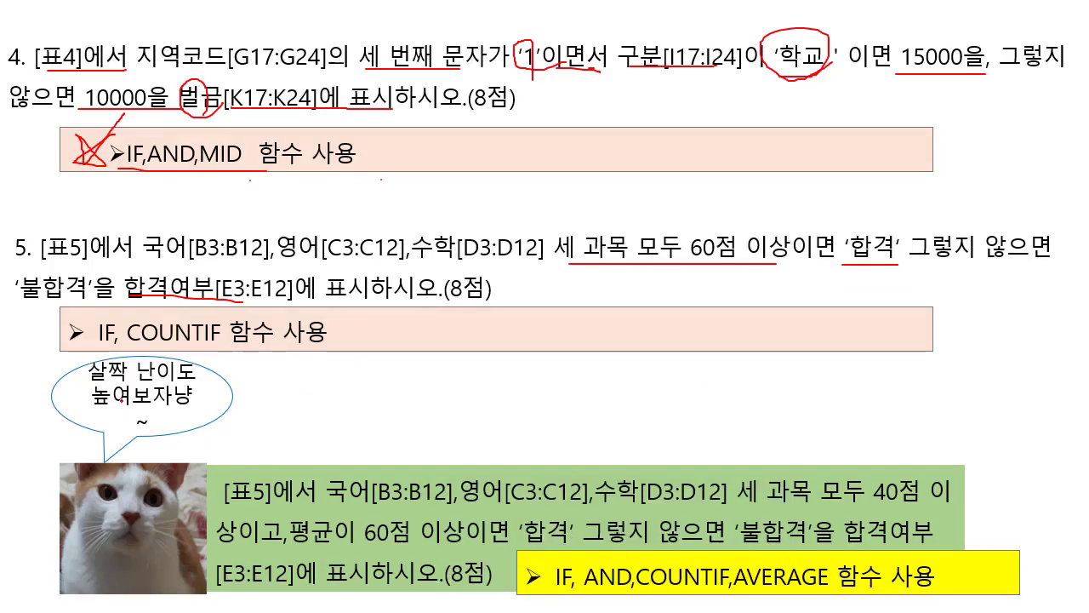
{"action": "mouse_move", "coordinate": [254, 383]}
{"action": "left_mouse_down"}
{"action": "mouse_move", "coordinate": [211, 407]}
{"action": "mouse_move", "coordinate": [257, 409]}
{"action": "mouse_move", "coordinate": [237, 380]}
{"action": "mouse_move", "coordinate": [234, 432]}
{"action": "mouse_move", "coordinate": [255, 375]}
{"action": "left_mouse_up"}
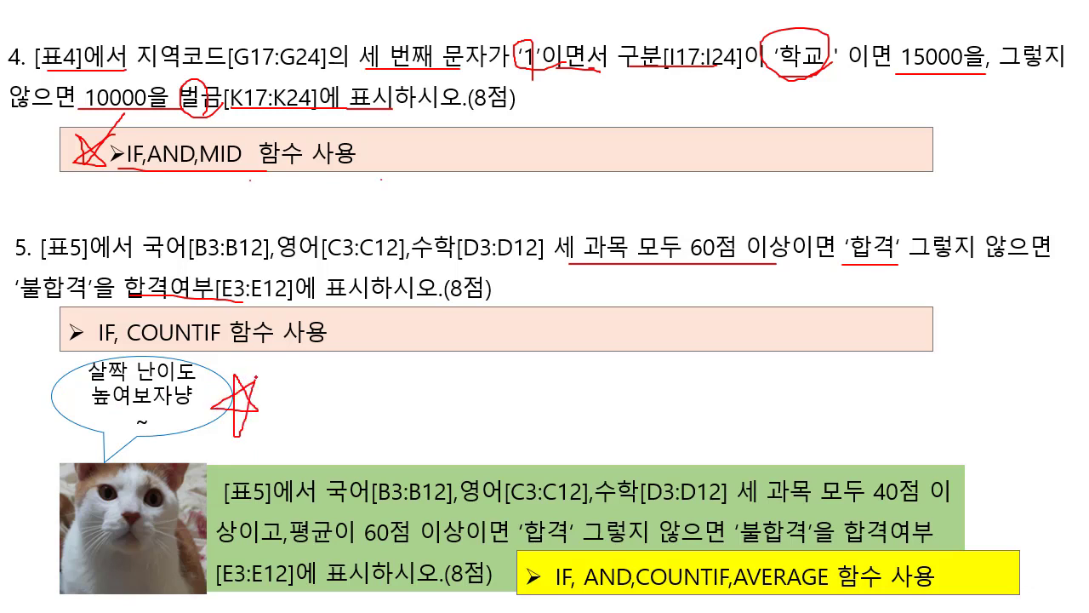
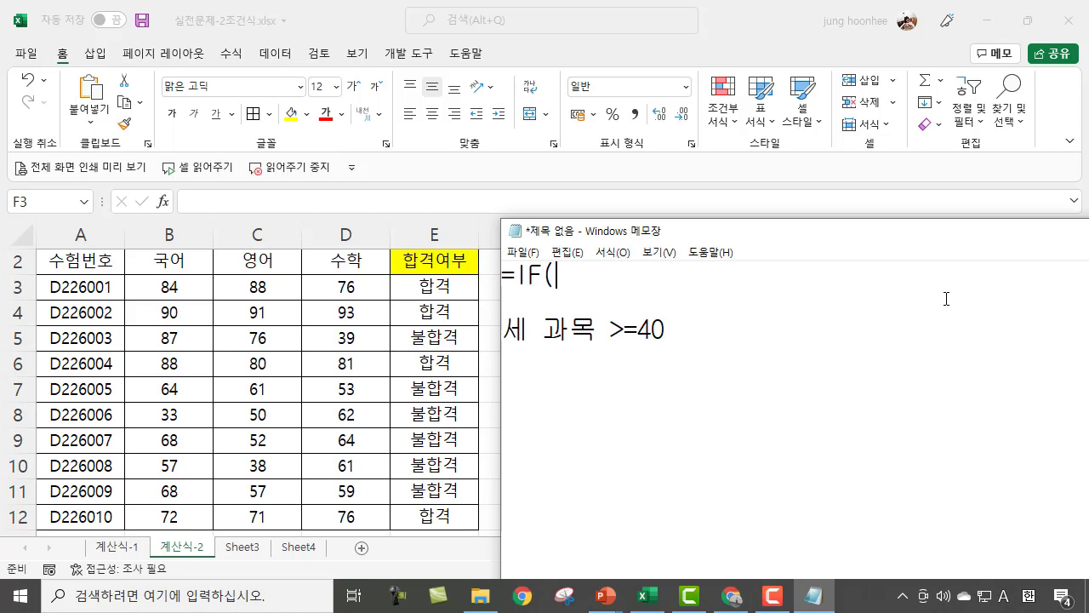
In Notepad, complete the formula outline as =IF(합격조건,"합격","불합격").
{"action": "key", "text": "Hangul"}
{"action": "type", "text": "합격조거"}
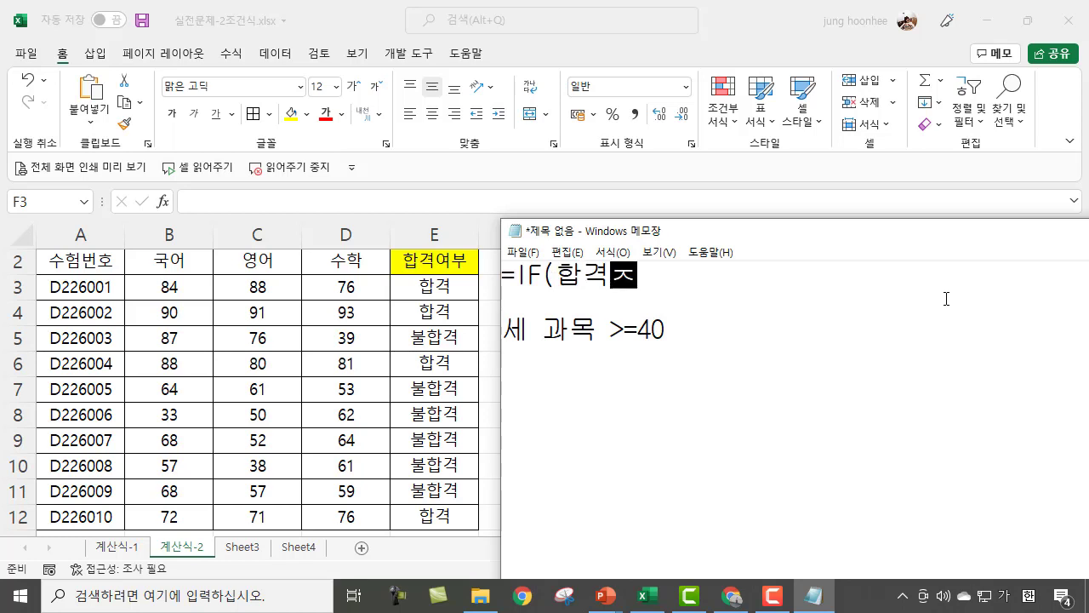
{"action": "type", "text": "ㄴ,\"합격\""}
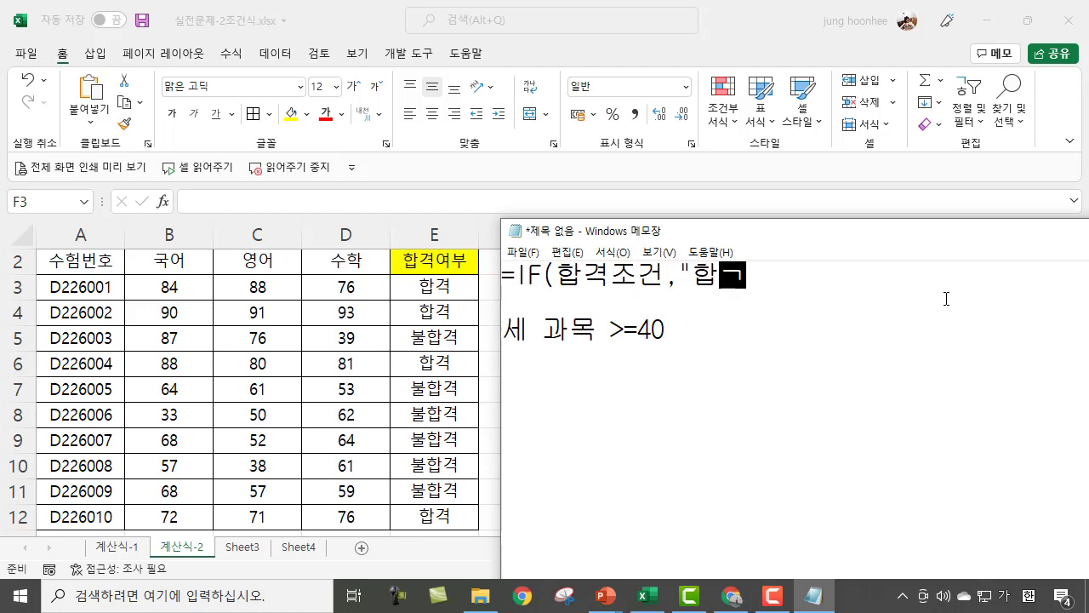
{"action": "type", "text": ",\""}
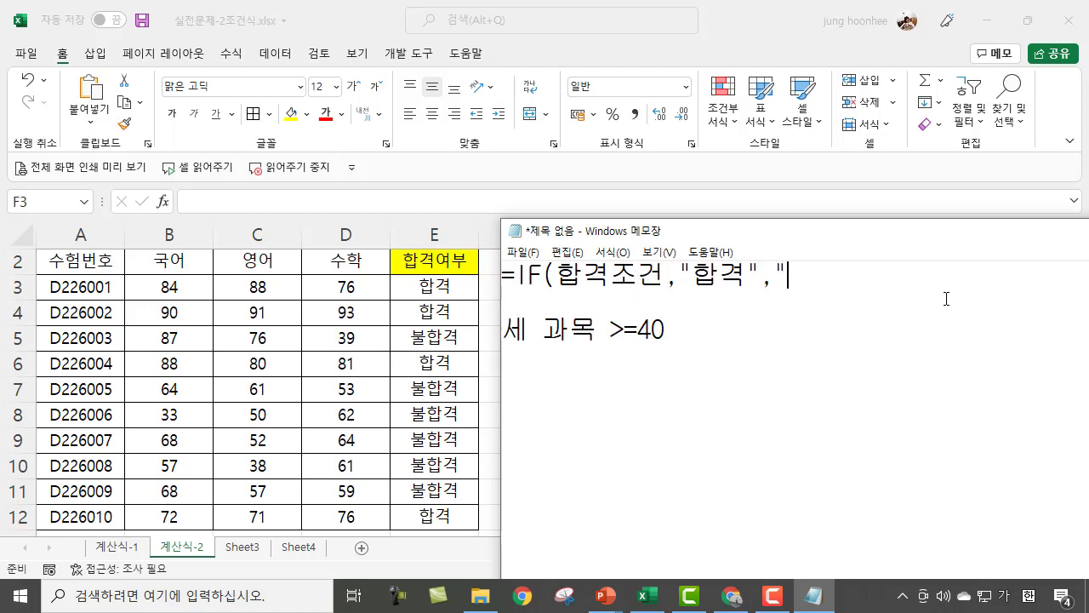
{"action": "type", "text": "불합격"}
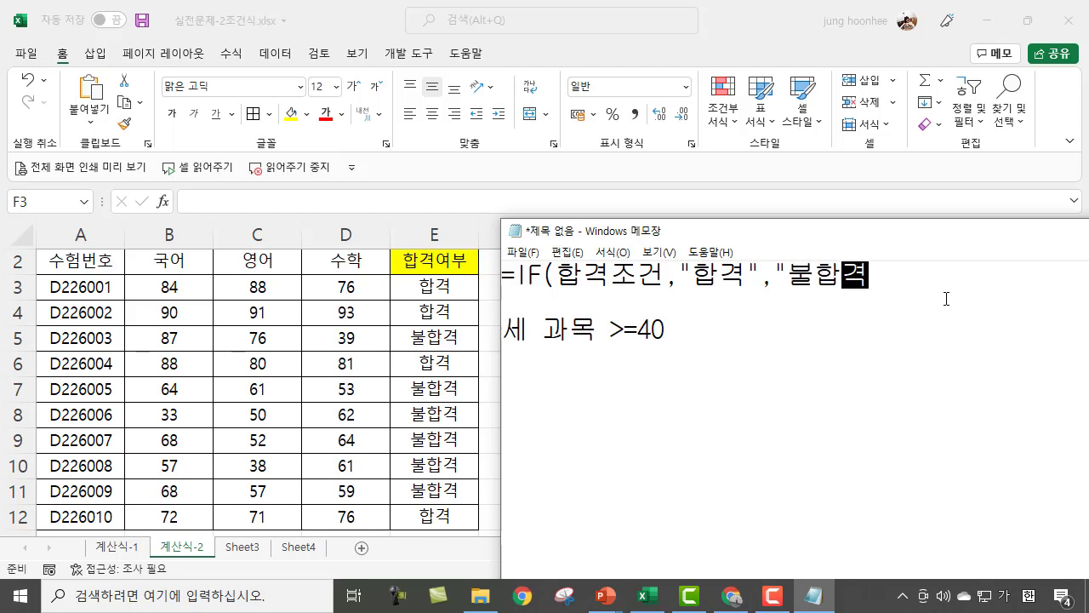
{"action": "type", "text": "\")"}
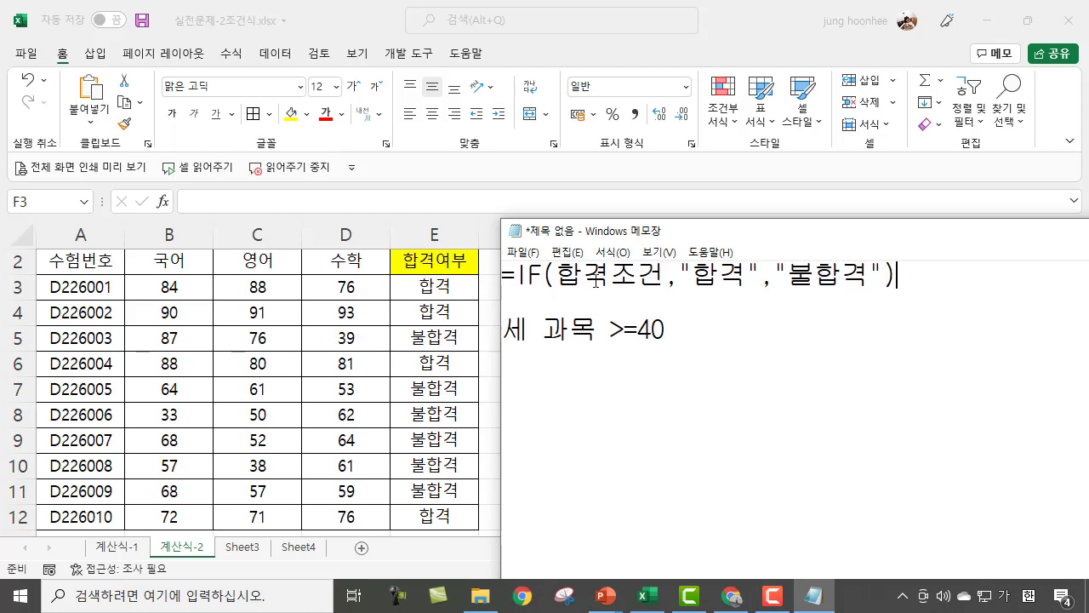
Extend the condition line below the IF outline to read 세 과목 >=40,평균>=60.
{"action": "left_click_drag", "start_coordinate": [557, 277], "coordinate": [666, 278]}
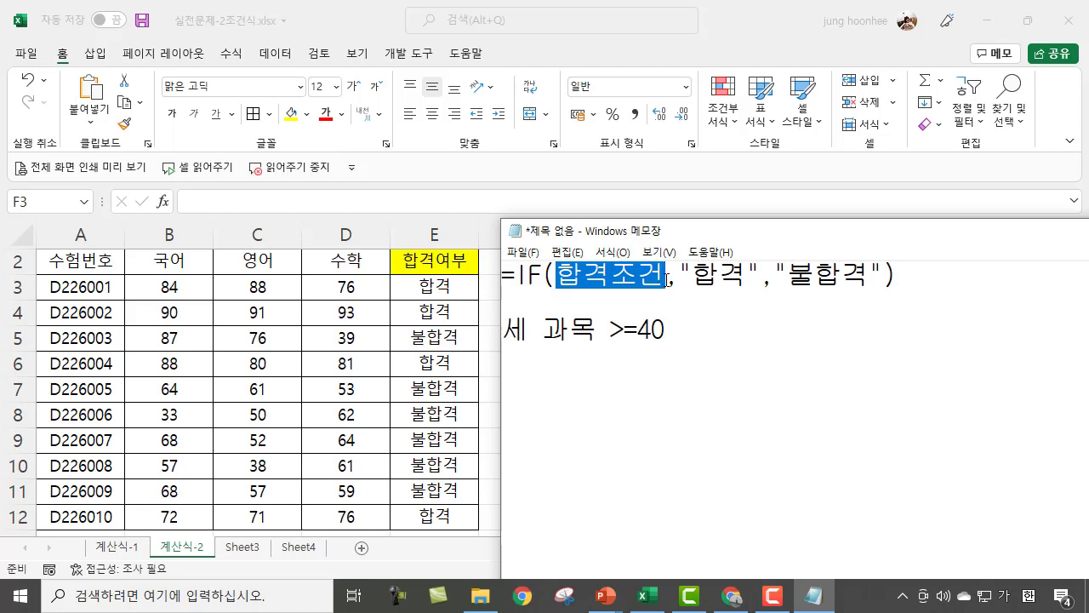
{"action": "left_click_drag", "start_coordinate": [503, 330], "coordinate": [666, 330]}
{"action": "left_click", "coordinate": [688, 331]}
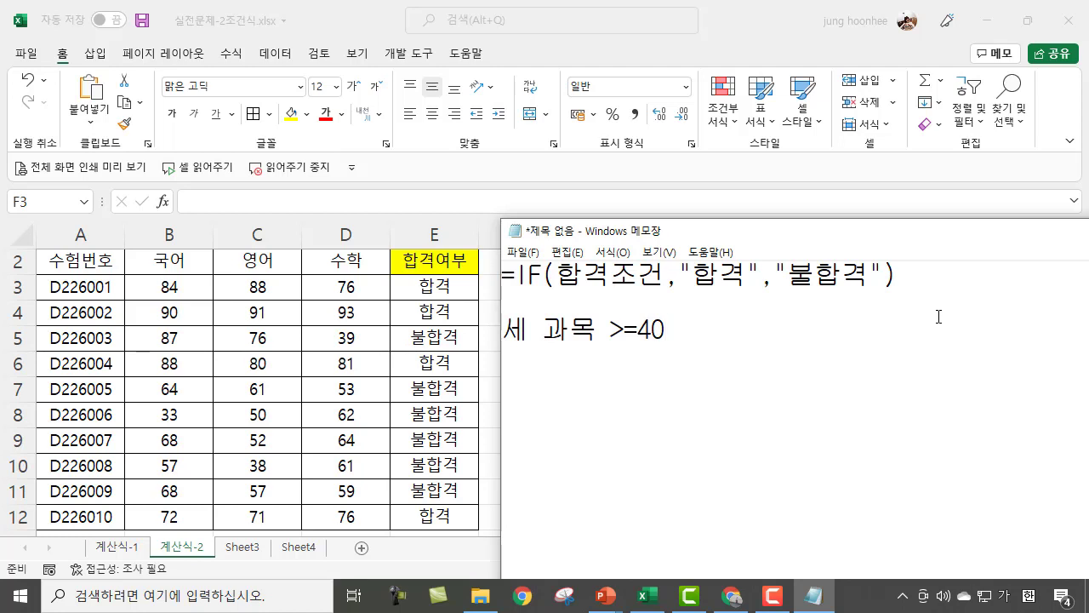
{"action": "type", "text": ",평균"}
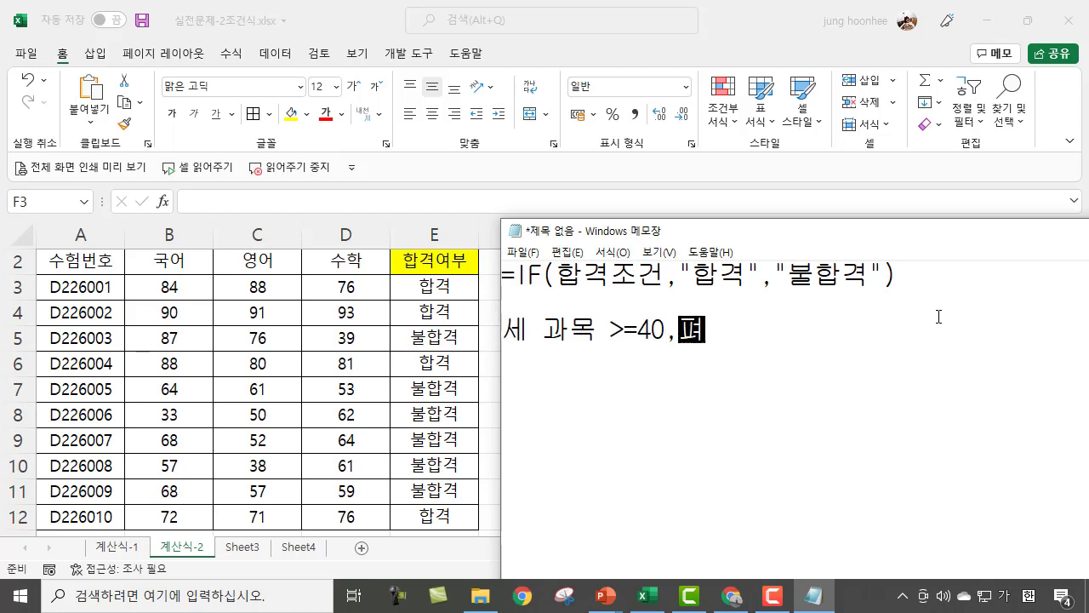
{"action": "type", "text": ">"}
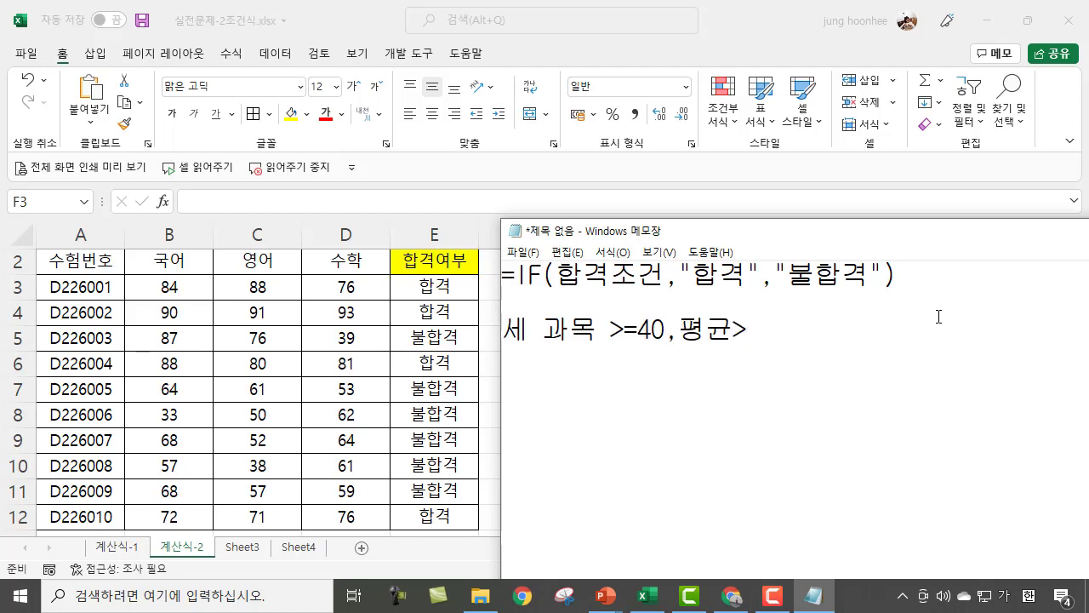
{"action": "type", "text": "=60"}
Wrap the two conditions 세 과목 >=40 and 평균>=60 in an AND( ) function.
{"action": "left_click", "coordinate": [503, 328]}
{"action": "key", "text": "Hangul"}
{"action": "type", "text": "AND("}
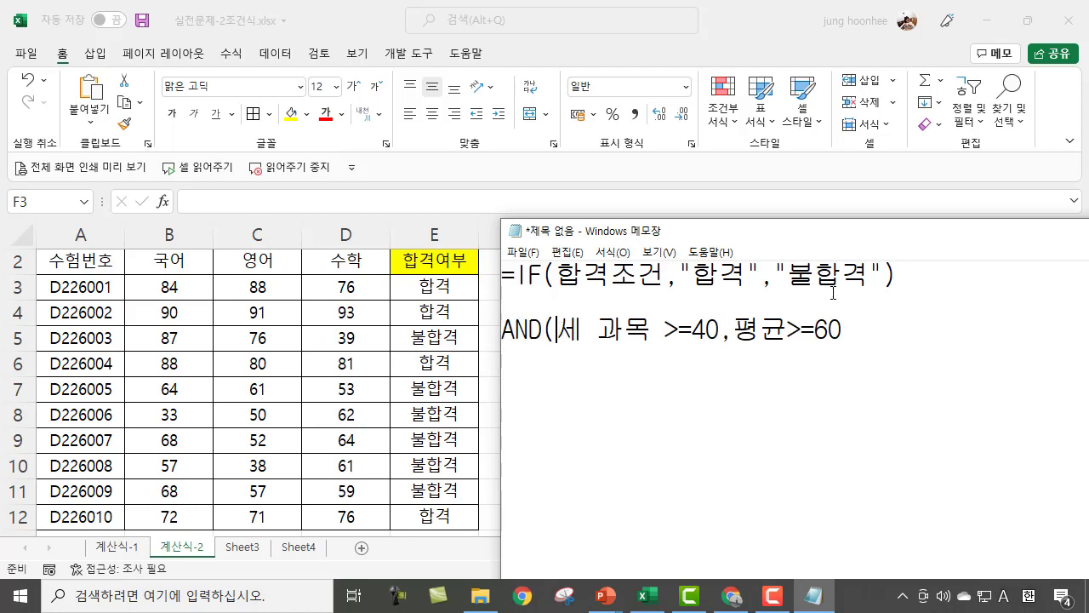
{"action": "left_click", "coordinate": [857, 321]}
{"action": "type", "text": ")"}
Move the AND expression into the IF outline in place of the 합격조건 placeholder.
{"action": "left_click_drag", "start_coordinate": [502, 329], "coordinate": [597, 328]}
{"action": "left_click_drag", "start_coordinate": [681, 328], "coordinate": [870, 326]}
{"action": "key", "text": "ctrl+x"}
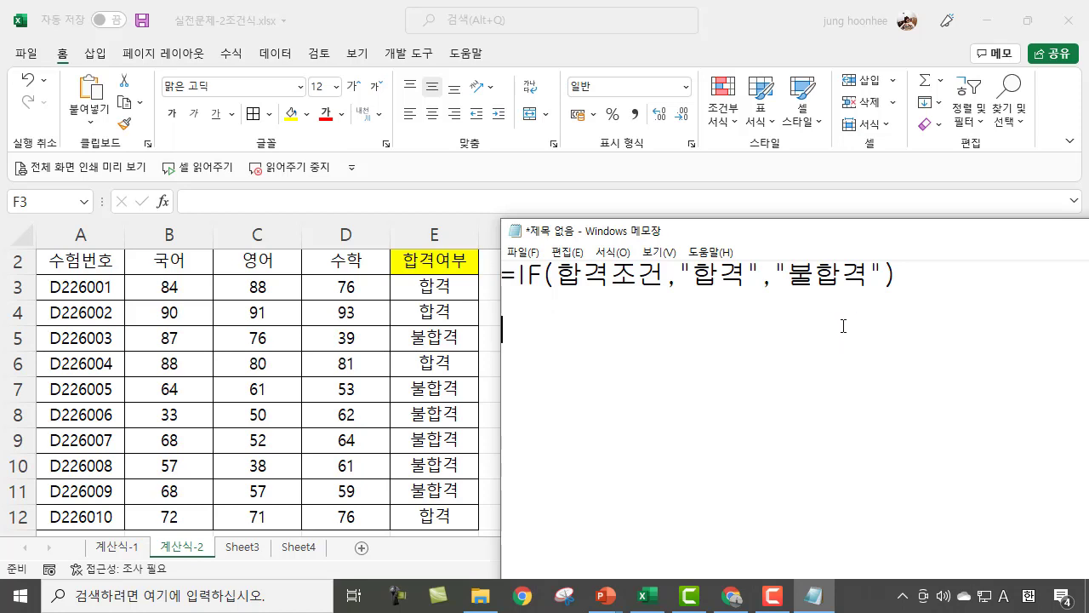
{"action": "left_click_drag", "start_coordinate": [664, 274], "coordinate": [555, 274]}
{"action": "key", "text": "ctrl+v"}
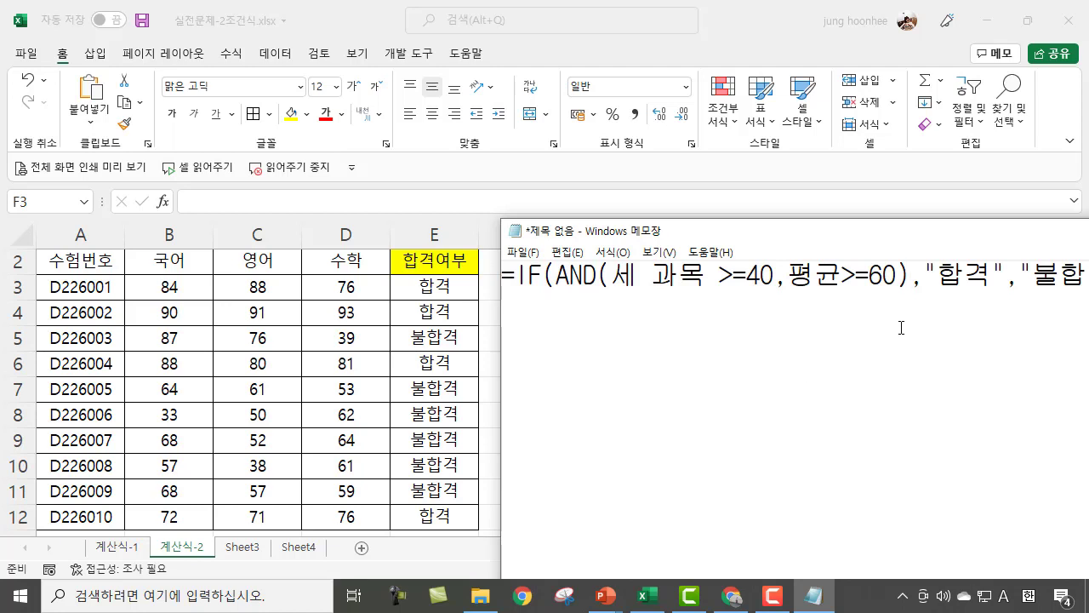
{"action": "left_click_drag", "start_coordinate": [880, 237], "coordinate": [599, 208]}
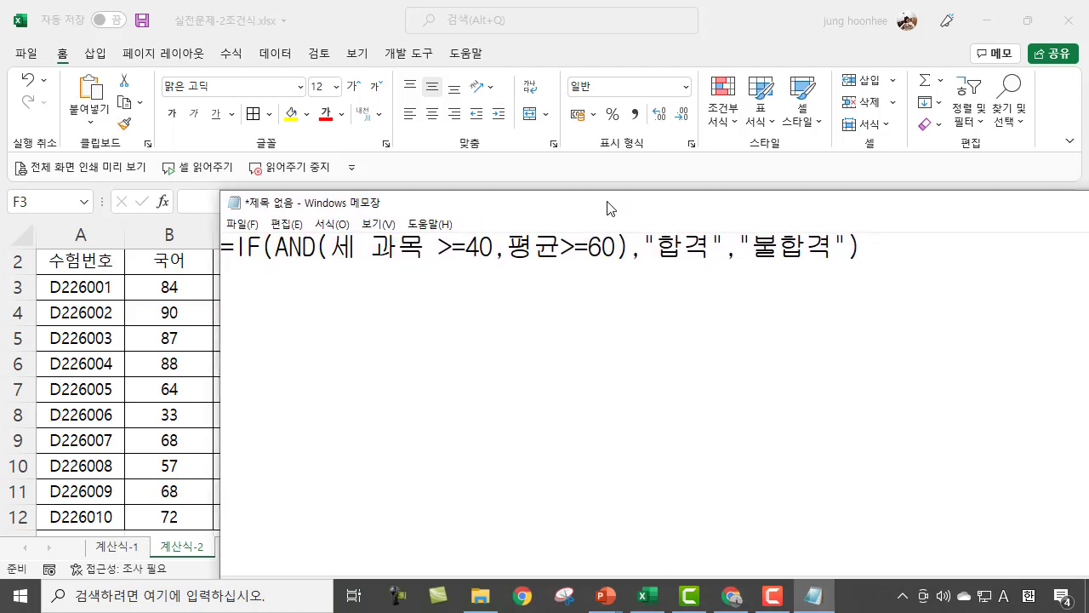
Begin a COUNTIF( function on the line below the formula outline for the 세 과목 >=40 condition.
{"action": "left_click", "coordinate": [598, 317]}
{"action": "left_click_drag", "start_coordinate": [331, 246], "coordinate": [494, 246]}
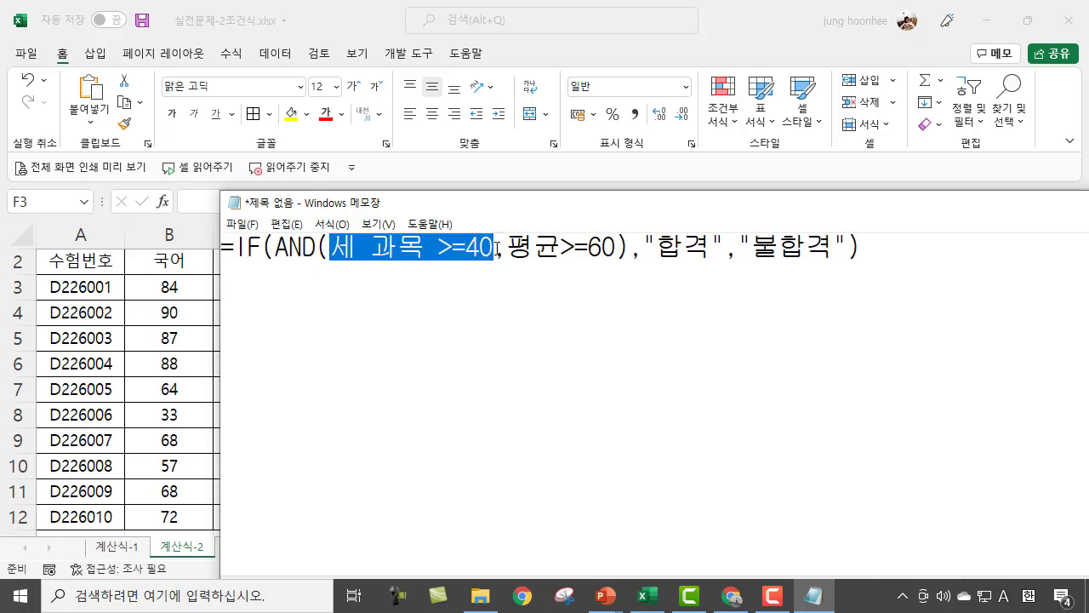
{"action": "left_click", "coordinate": [339, 282]}
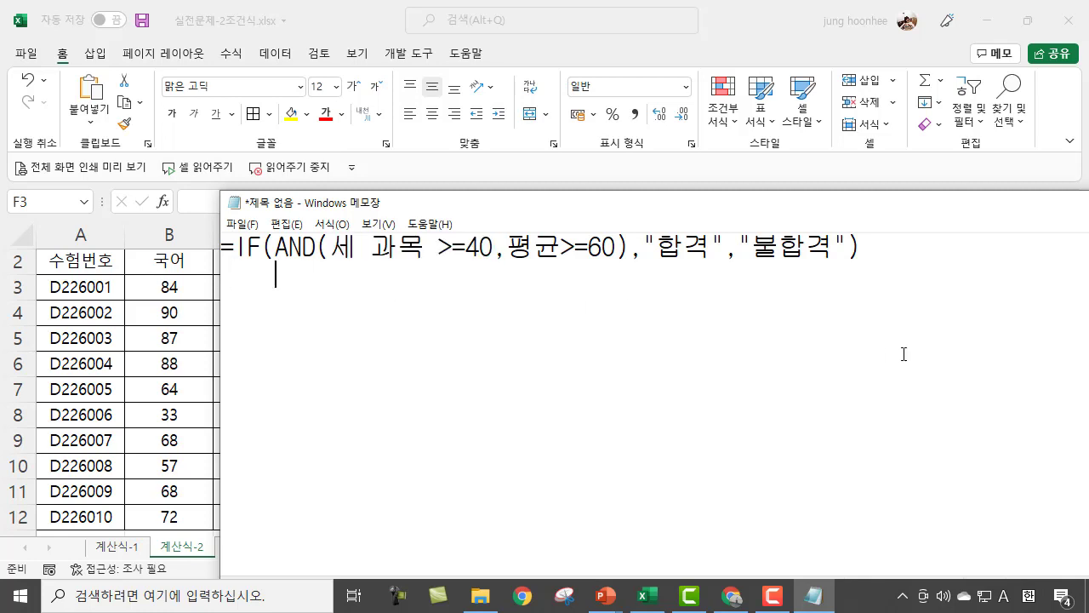
{"action": "key", "text": "BackSpace"}
{"action": "key", "text": "BackSpace"}
{"action": "key", "text": "BackSpace"}
{"action": "type", "text": "COUNT"}
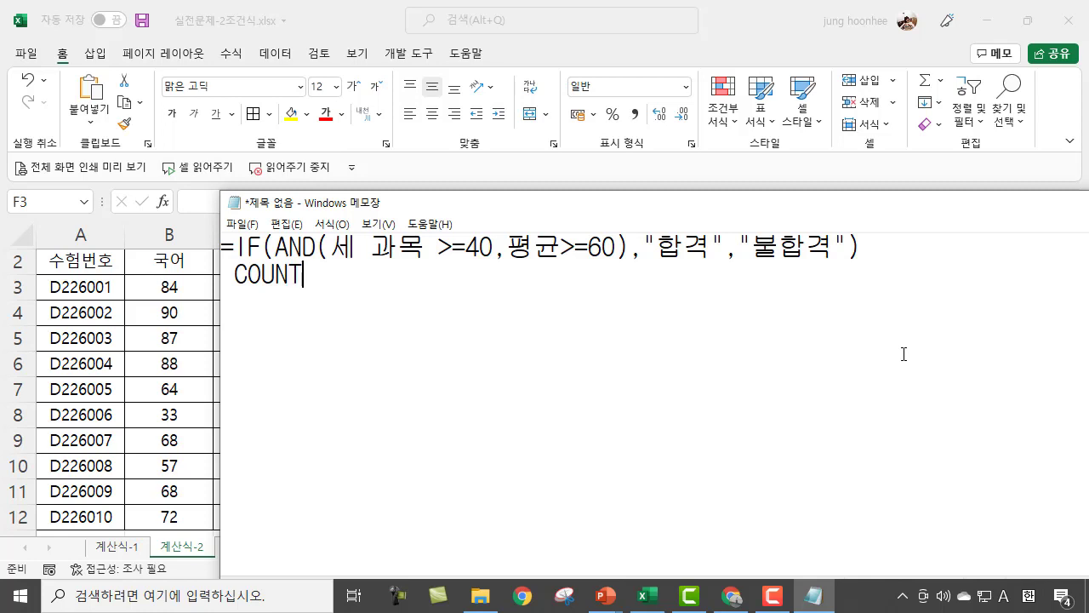
{"action": "type", "text": "IF(QJA"}
{"action": "key", "text": "BackSpace"}
{"action": "key", "text": "BackSpace"}
{"action": "key", "text": "BackSpace"}
{"action": "key", "text": "Hangul"}
Give COUNTIF the range B3:D3 and the criterion ">=40", and compare its result with =3.
{"action": "left_click_drag", "start_coordinate": [591, 207], "coordinate": [711, 231]}
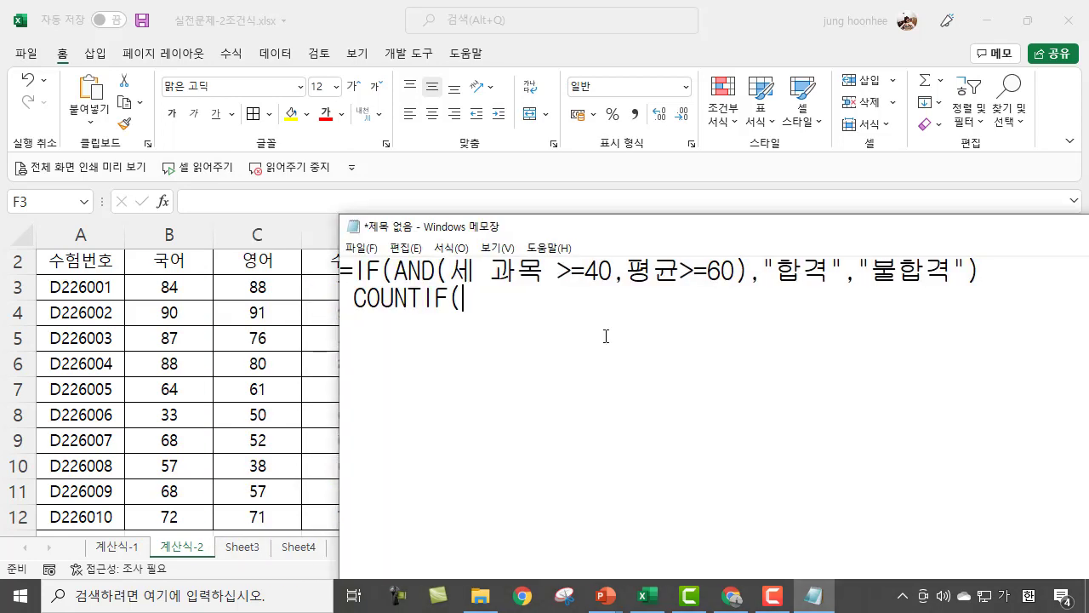
{"action": "key", "text": "Hangul"}
{"action": "type", "text": "B3:D3"}
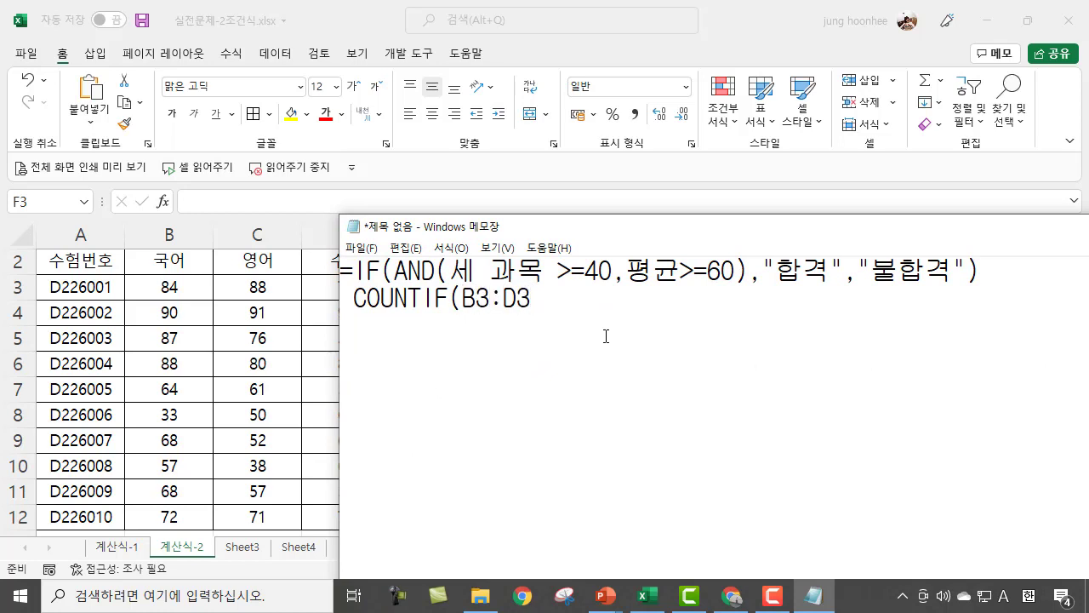
{"action": "type", "text": ",\">=40\")"}
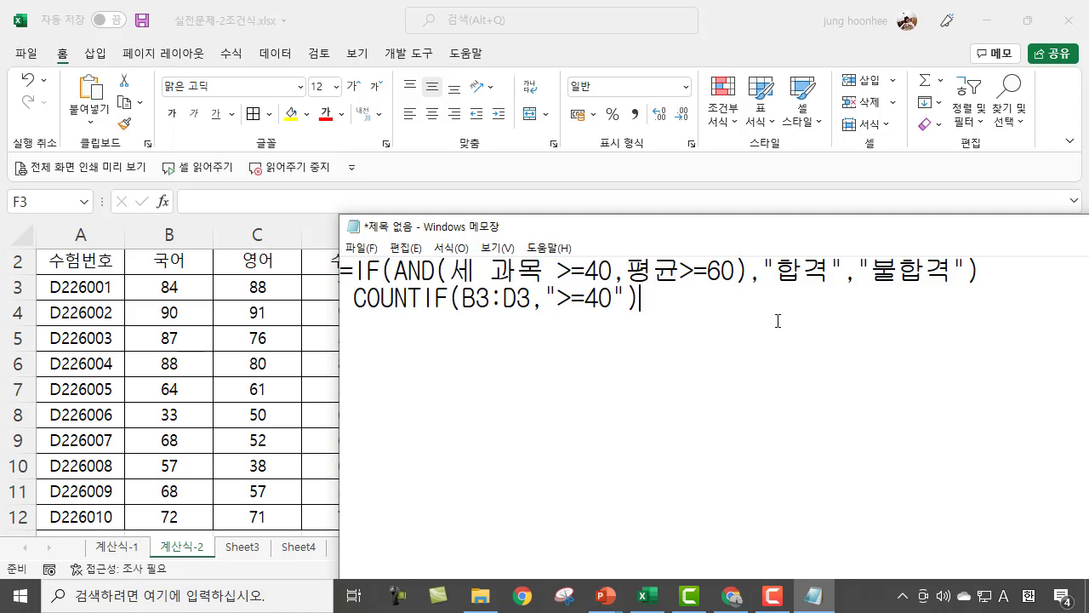
{"action": "type", "text": "=3"}
Move the COUNTIF comparison into the AND function in place of the text 세 과목 >=40.
{"action": "left_click_drag", "start_coordinate": [459, 272], "coordinate": [612, 271]}
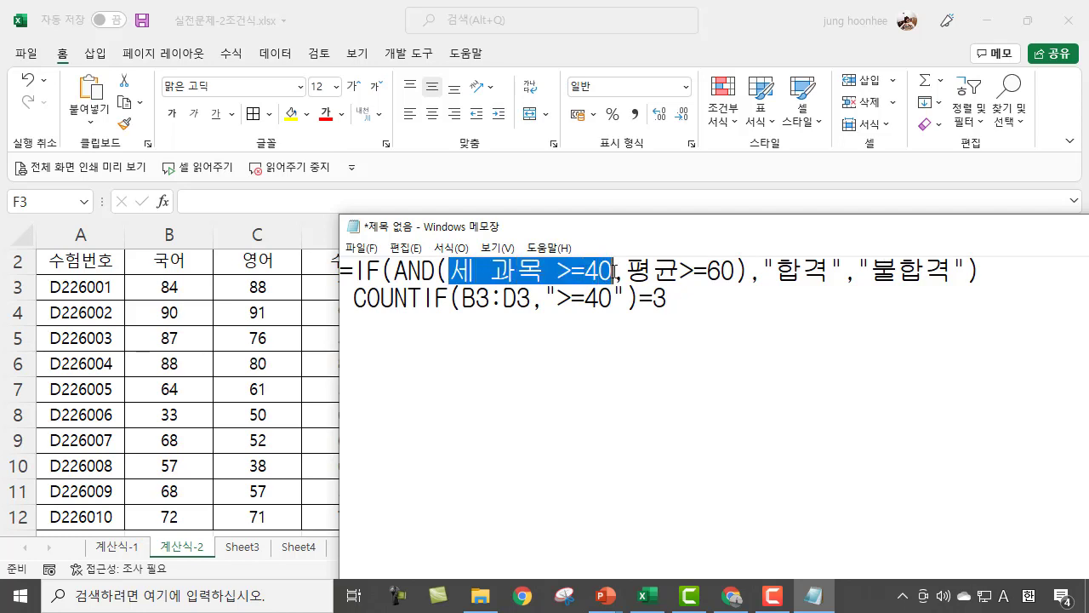
{"action": "left_click_drag", "start_coordinate": [696, 297], "coordinate": [354, 300]}
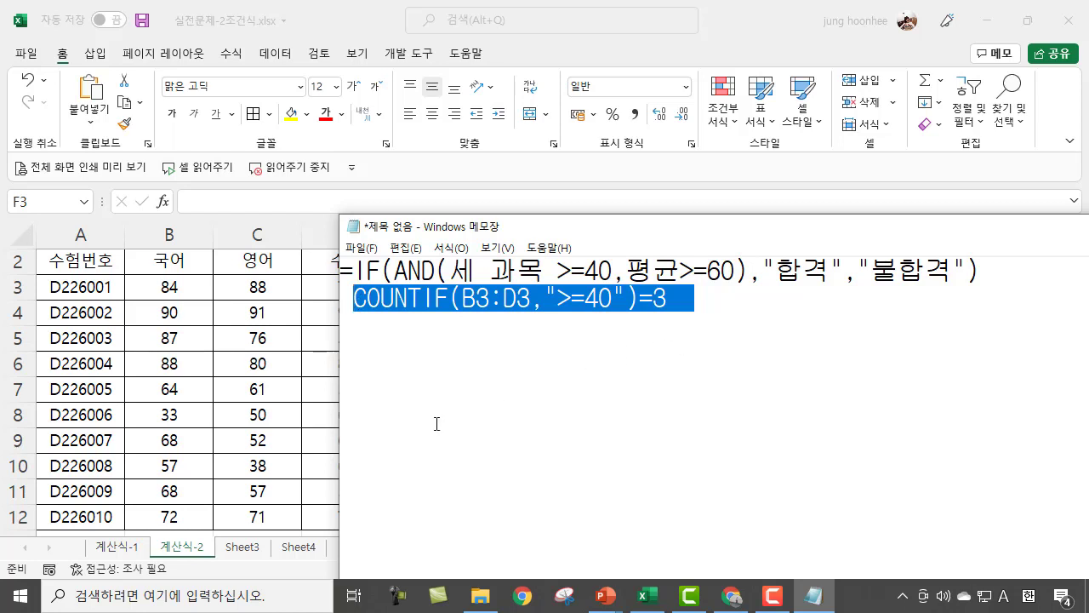
{"action": "key", "text": "ctrl+x"}
{"action": "left_click", "coordinate": [613, 270]}
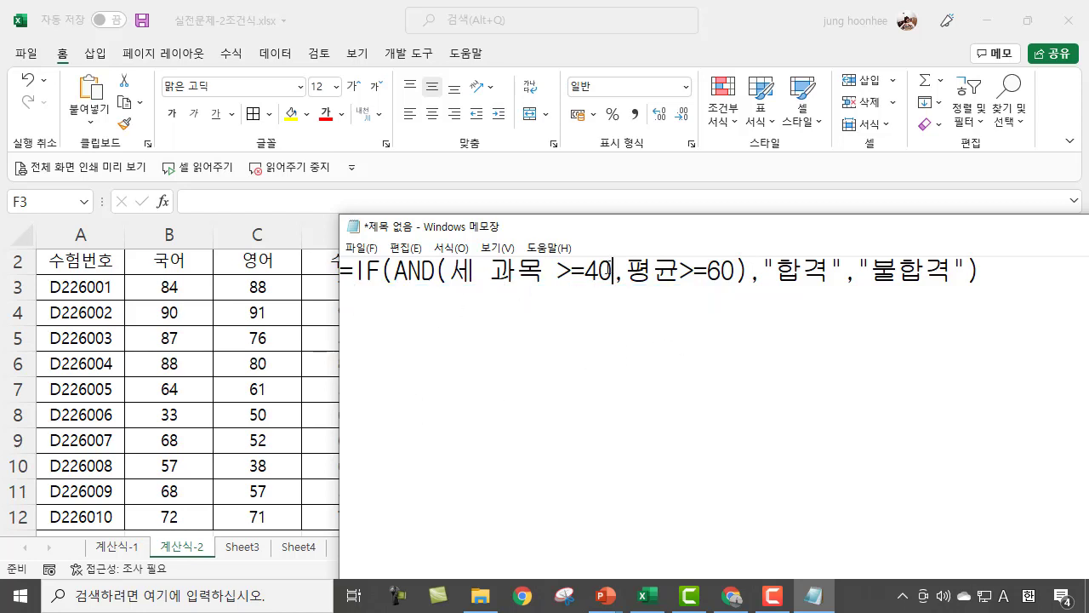
{"action": "left_click_drag", "start_coordinate": [612, 271], "coordinate": [449, 271]}
{"action": "key", "text": "ctrl+v"}
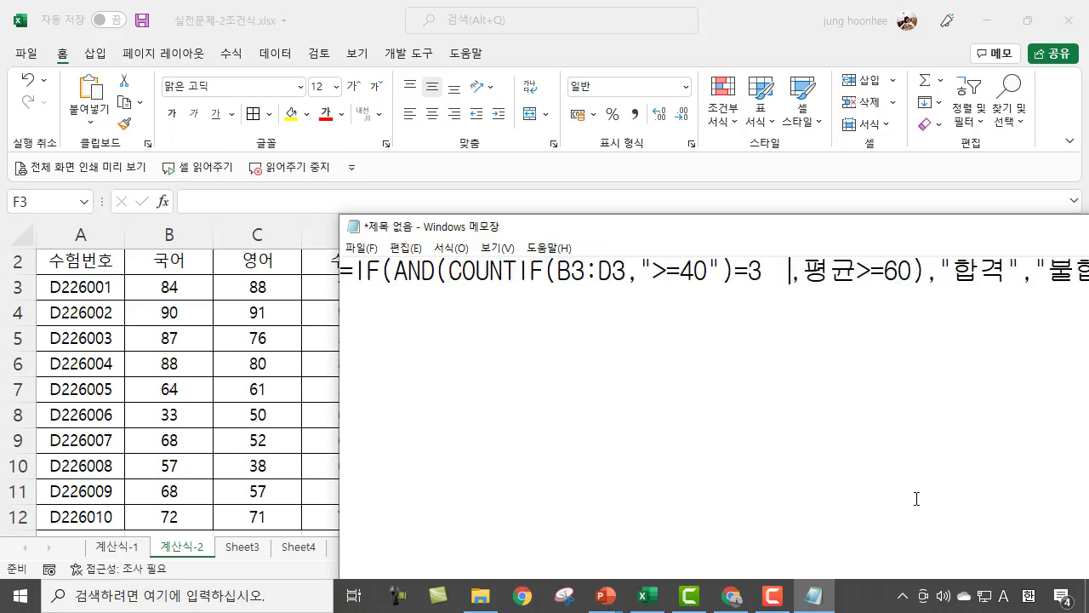
Write AVERAGE(B3:D3) on a separate line below the formula outline for the 평균 condition.
{"action": "left_click_drag", "start_coordinate": [778, 230], "coordinate": [826, 265]}
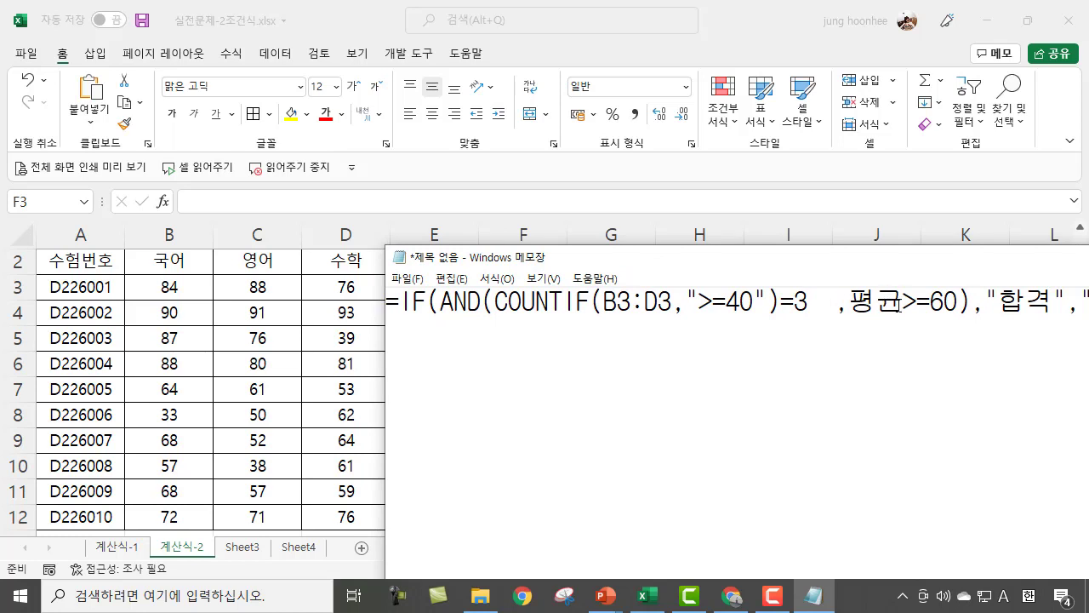
{"action": "left_click_drag", "start_coordinate": [904, 302], "coordinate": [850, 303]}
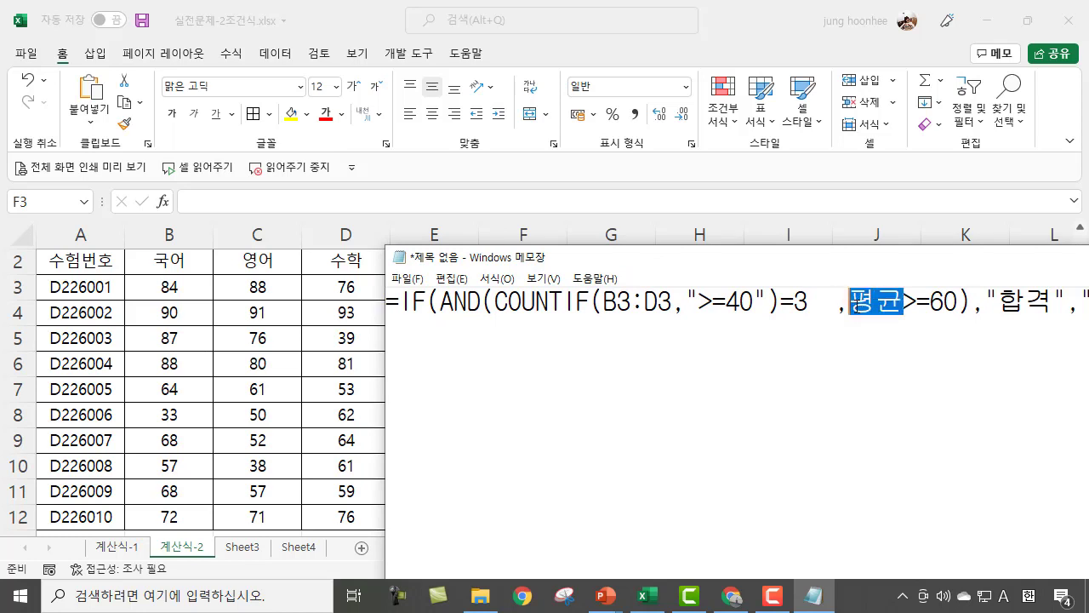
{"action": "left_click", "coordinate": [869, 355]}
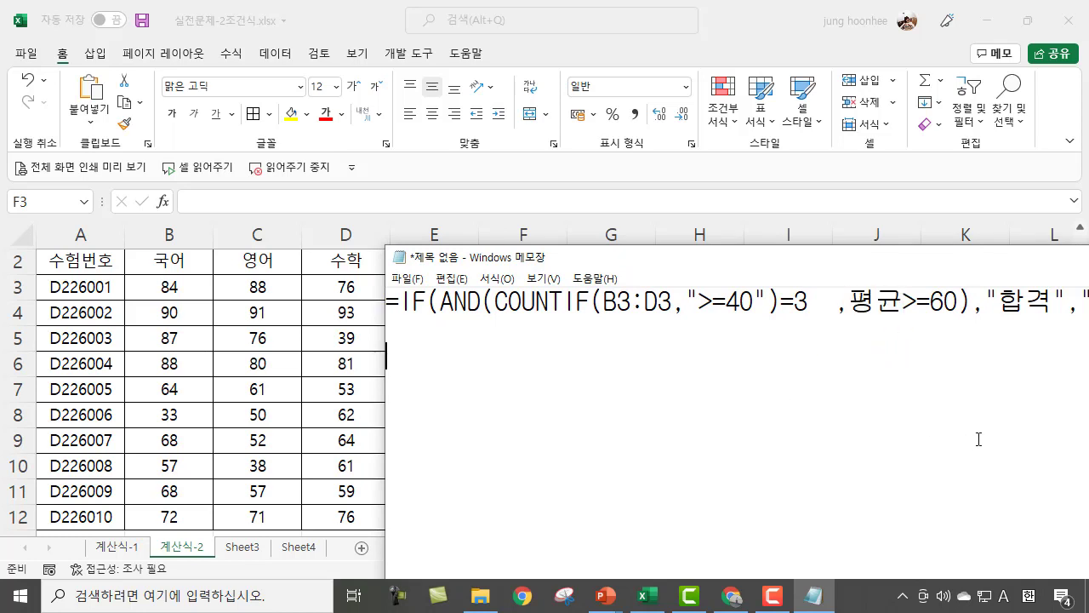
{"action": "type", "text": "AVER"}
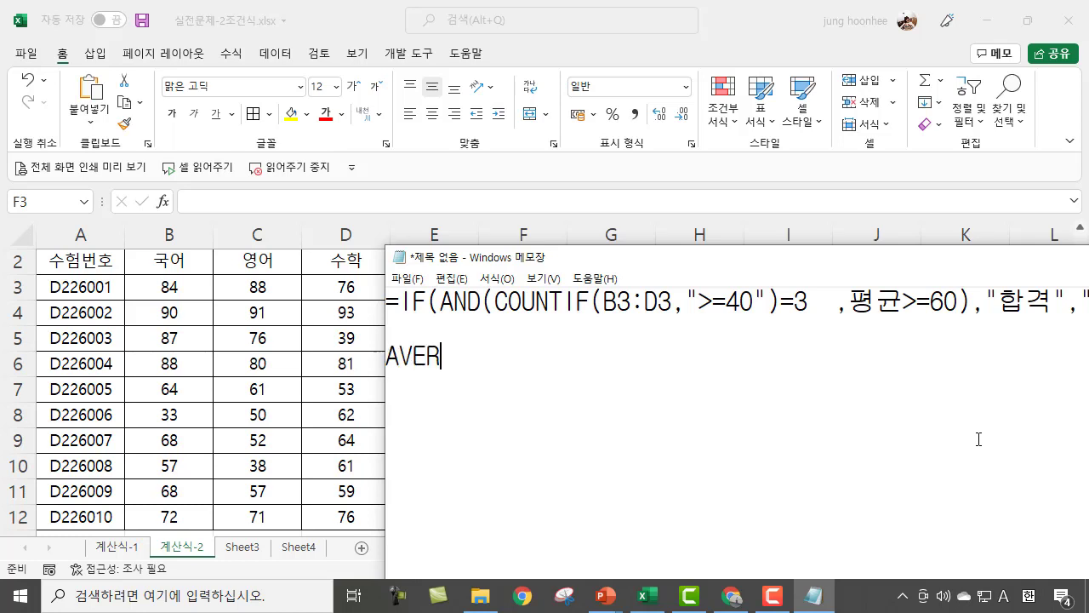
{"action": "type", "text": "AGE("}
{"action": "left_click_drag", "start_coordinate": [671, 269], "coordinate": [737, 245]}
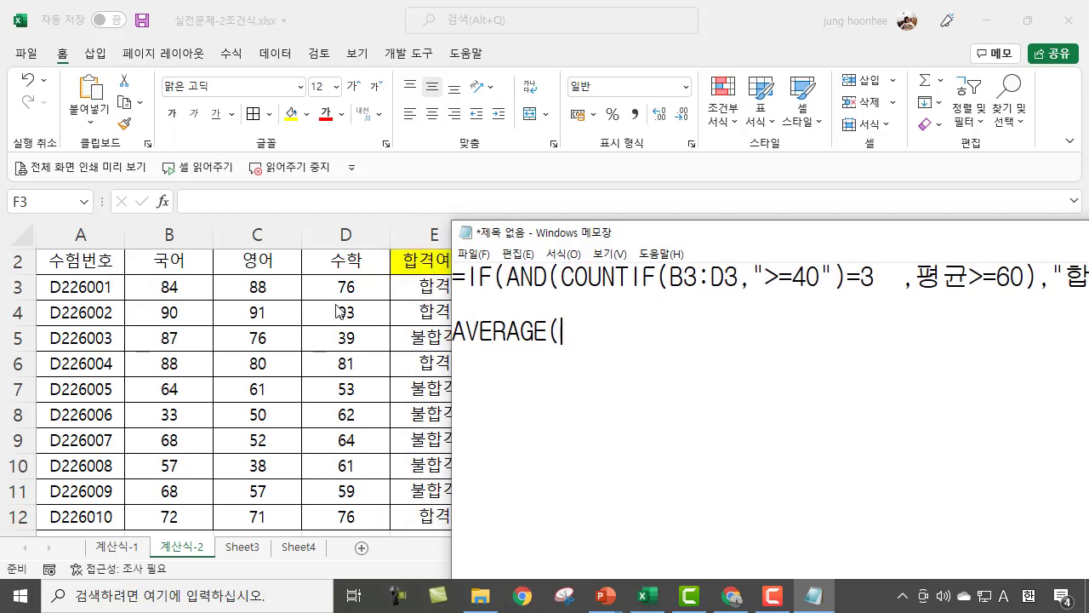
{"action": "type", "text": "B3"}
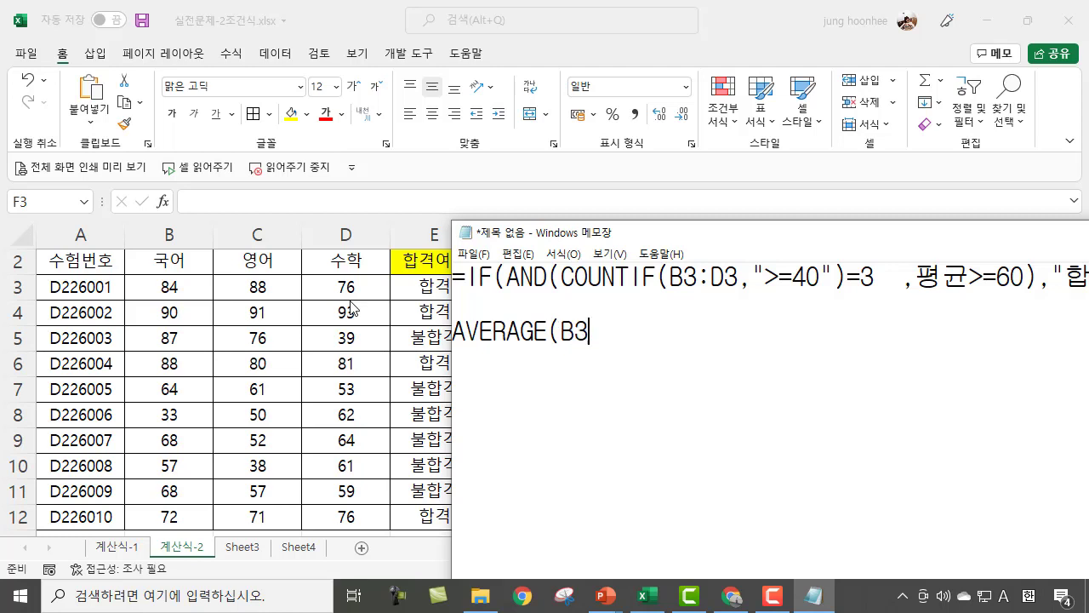
{"action": "type", "text": ":D3)"}
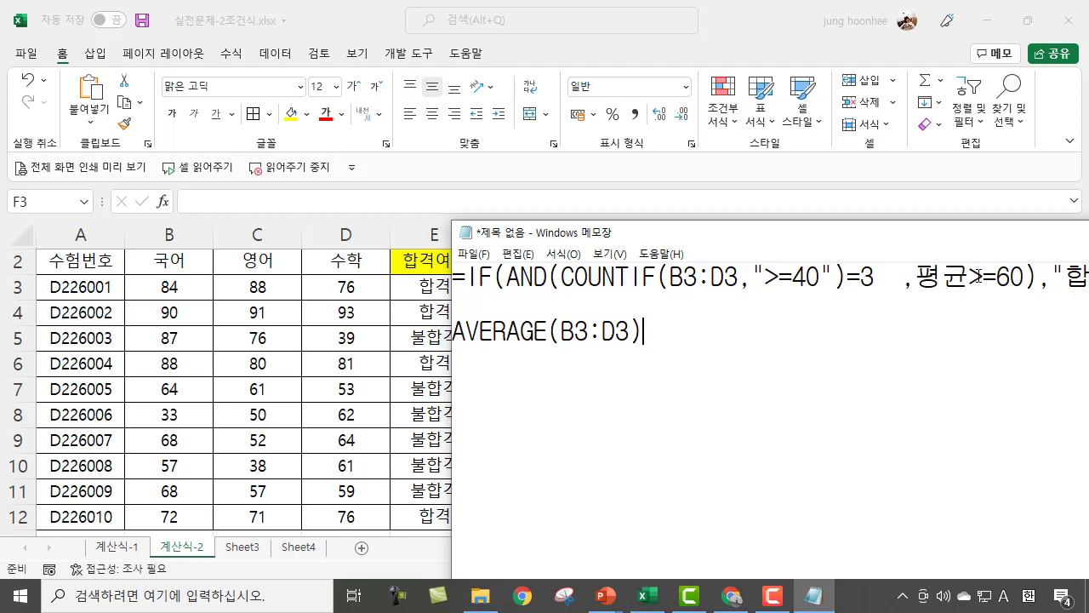
Move AVERAGE(B3:D3) into the formula in place of the word 평균.
{"action": "left_click_drag", "start_coordinate": [634, 332], "coordinate": [450, 334]}
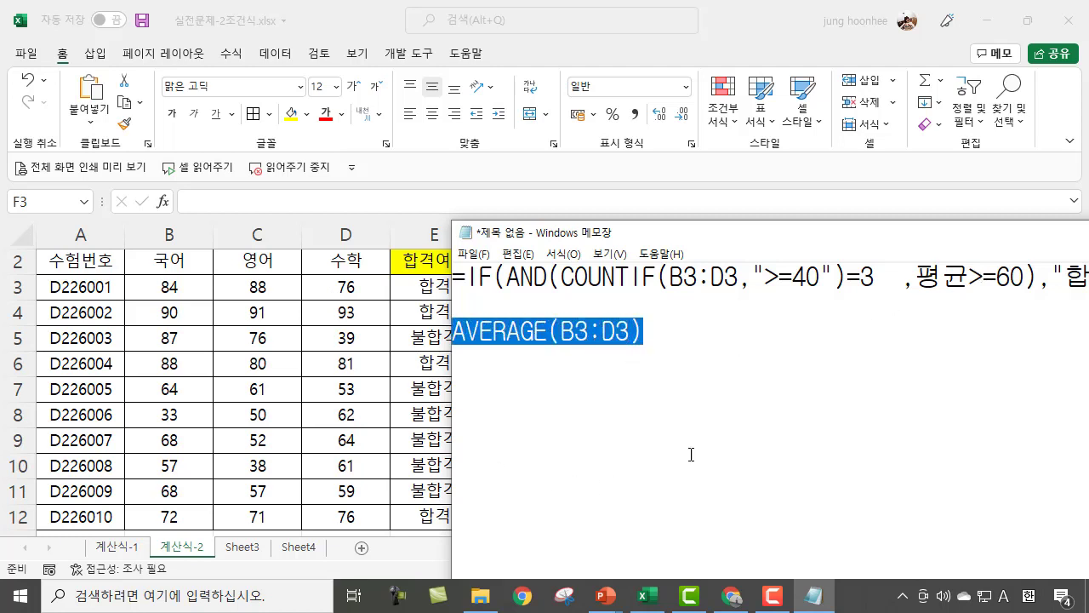
{"action": "key", "text": "ctrl+x"}
{"action": "left_click_drag", "start_coordinate": [970, 278], "coordinate": [928, 264]}
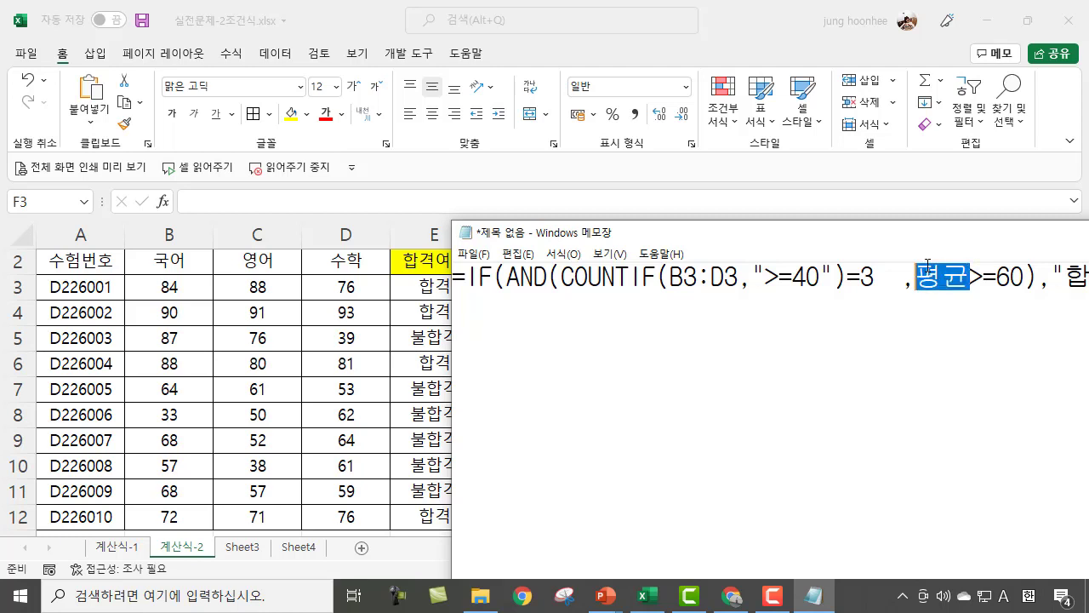
{"action": "key", "text": "ctrl+v"}
Delete the extra spaces between =3 and the comma before AVERAGE in the formula.
{"action": "left_click_drag", "start_coordinate": [882, 238], "coordinate": [486, 208]}
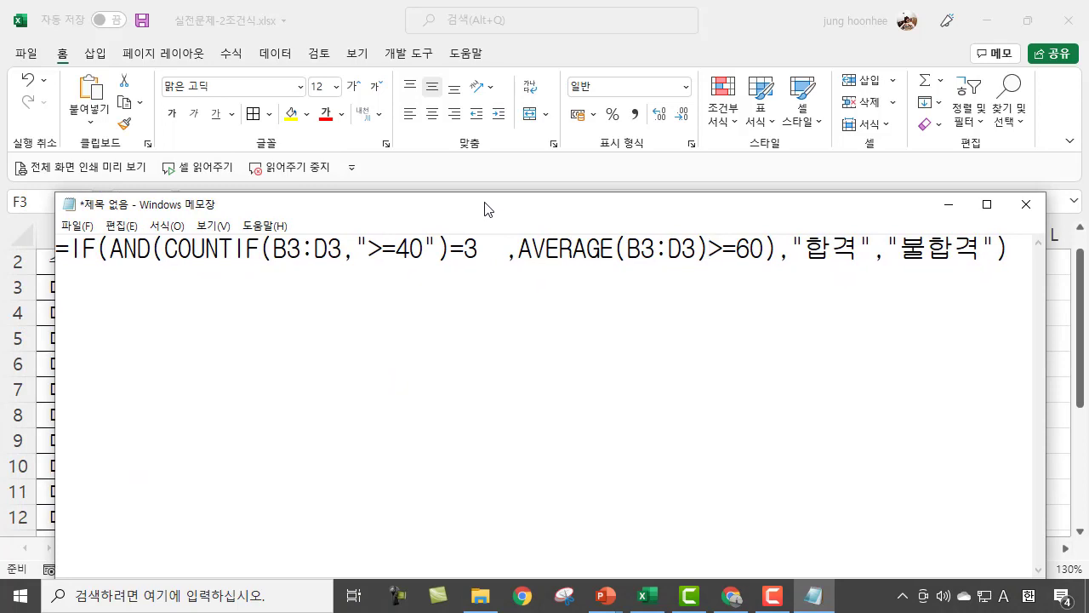
{"action": "left_click", "coordinate": [508, 254]}
{"action": "key", "text": "BackSpace"}
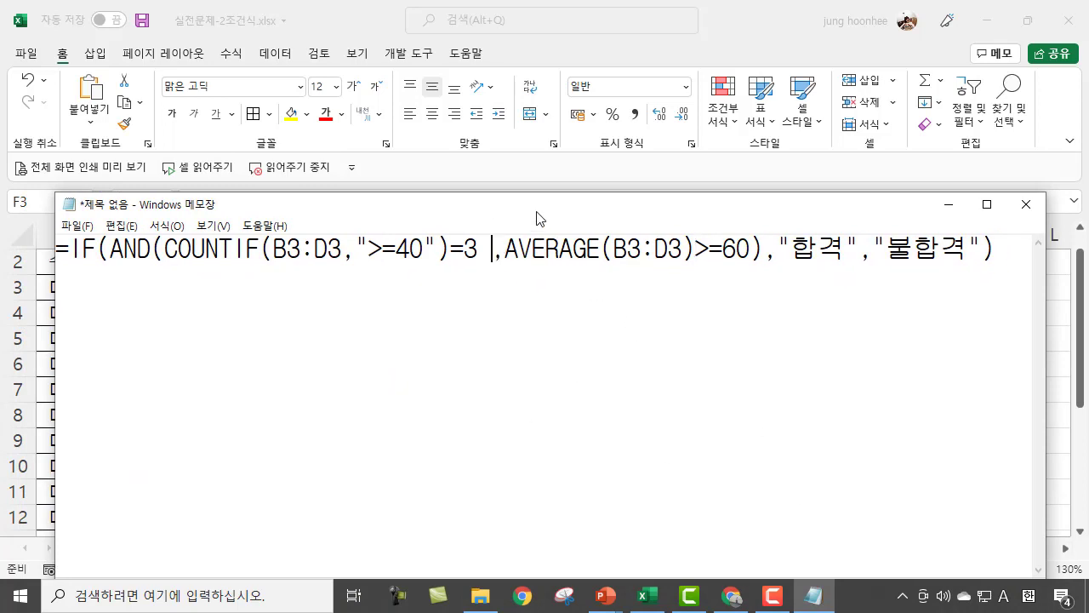
{"action": "key", "text": "BackSpace"}
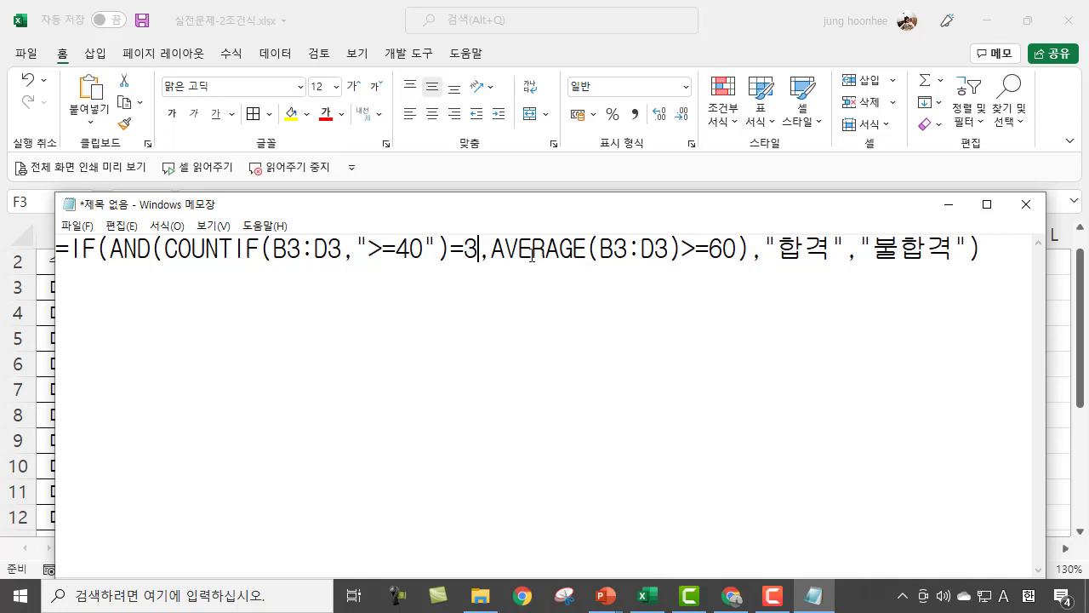
{"action": "left_click", "coordinate": [657, 388]}
Copy the finished IF formula from Notepad, paste it into Excel cell F3, and check it against the scores in B3:D3.
{"action": "left_click_drag", "start_coordinate": [983, 250], "coordinate": [47, 260]}
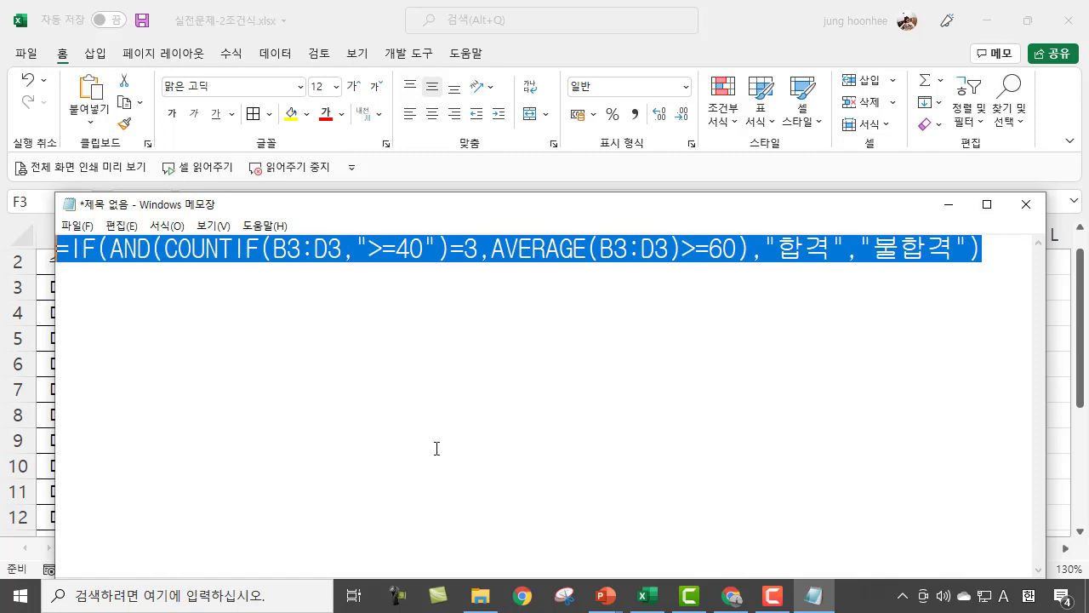
{"action": "left_click", "coordinate": [948, 204]}
{"action": "left_click", "coordinate": [515, 294]}
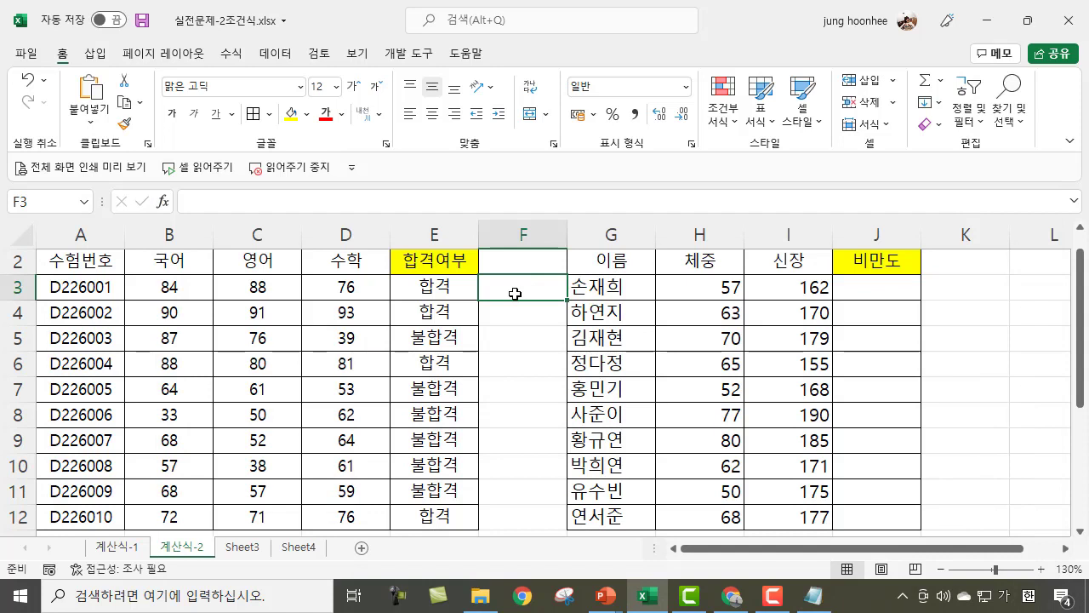
{"action": "key", "text": "ctrl+v"}
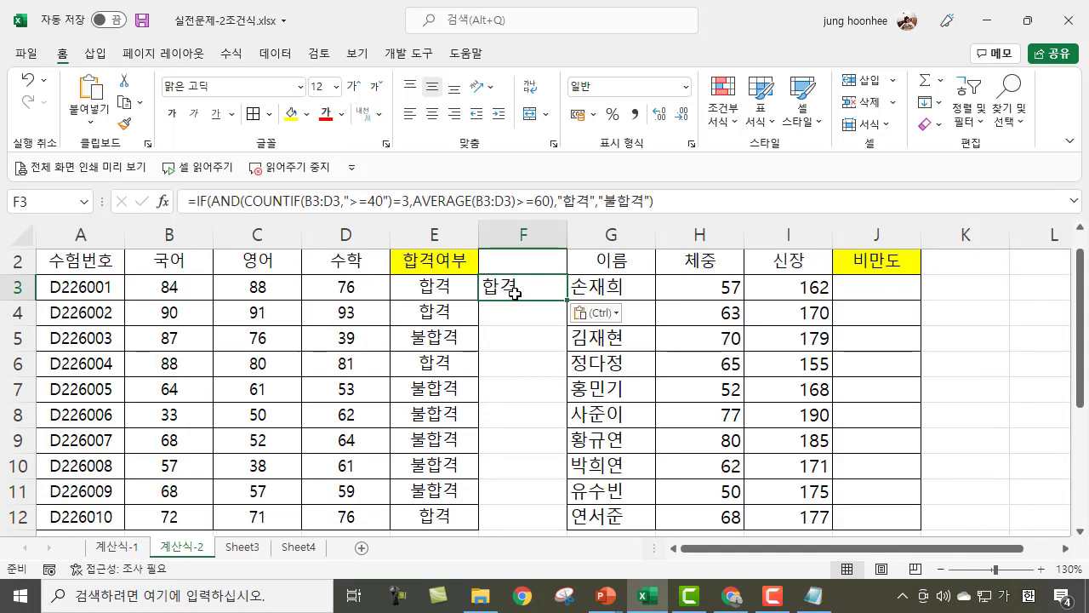
{"action": "left_click_drag", "start_coordinate": [173, 287], "coordinate": [337, 289]}
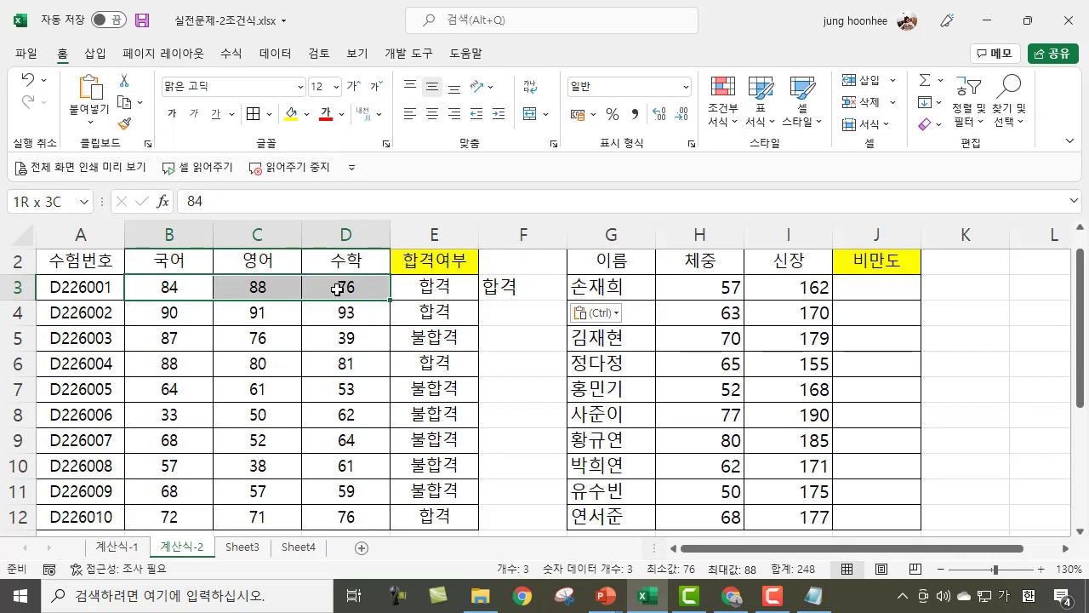
{"action": "left_click", "coordinate": [536, 285]}
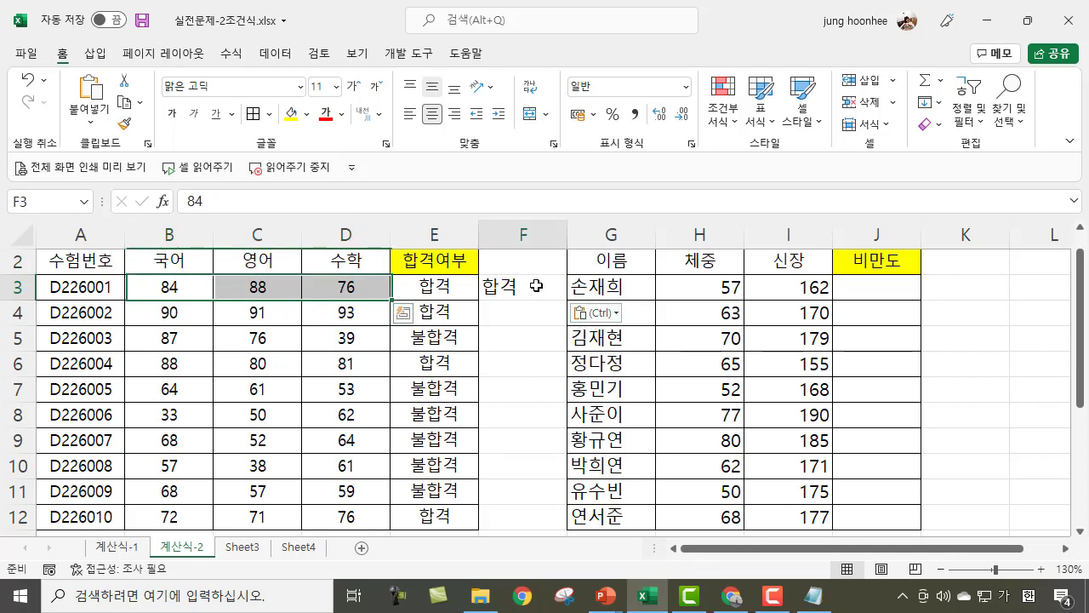
Fill the F3 formula down through F12 and compare its results with column E in rows 5, 7 and 8.
{"action": "left_click_drag", "start_coordinate": [568, 301], "coordinate": [550, 529]}
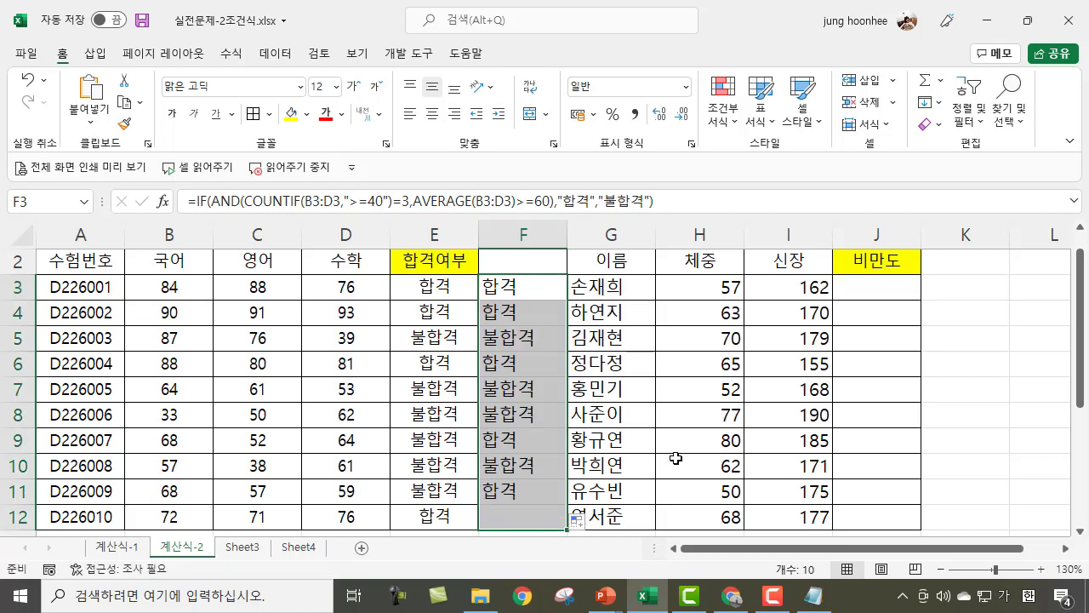
{"action": "left_click", "coordinate": [506, 338]}
{"action": "left_click_drag", "start_coordinate": [423, 334], "coordinate": [480, 347]}
{"action": "left_click_drag", "start_coordinate": [437, 393], "coordinate": [499, 414]}
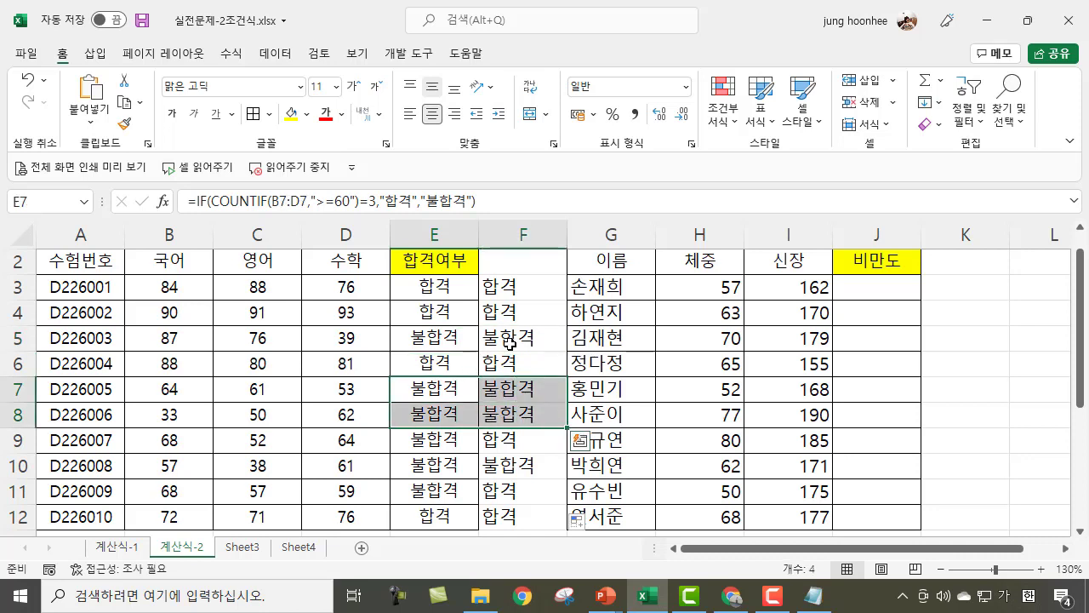
Examine the scores behind the results in rows 5, 7 and 8, and compare E3:E8 with F3:F8.
{"action": "left_click", "coordinate": [345, 341]}
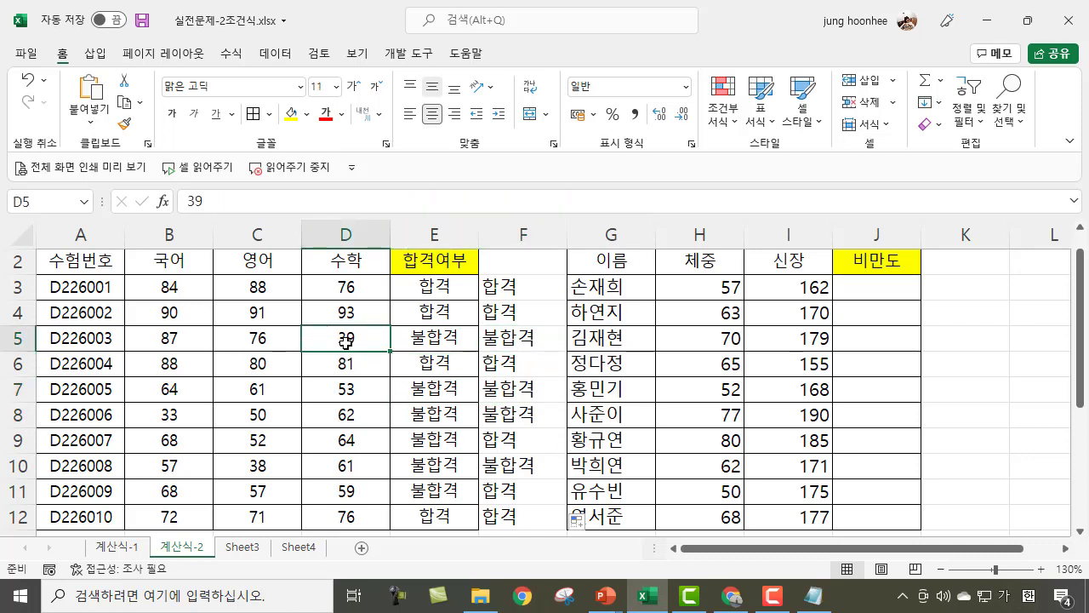
{"action": "left_click_drag", "start_coordinate": [167, 392], "coordinate": [330, 390]}
{"action": "left_click_drag", "start_coordinate": [171, 419], "coordinate": [538, 412]}
{"action": "left_click", "coordinate": [524, 318]}
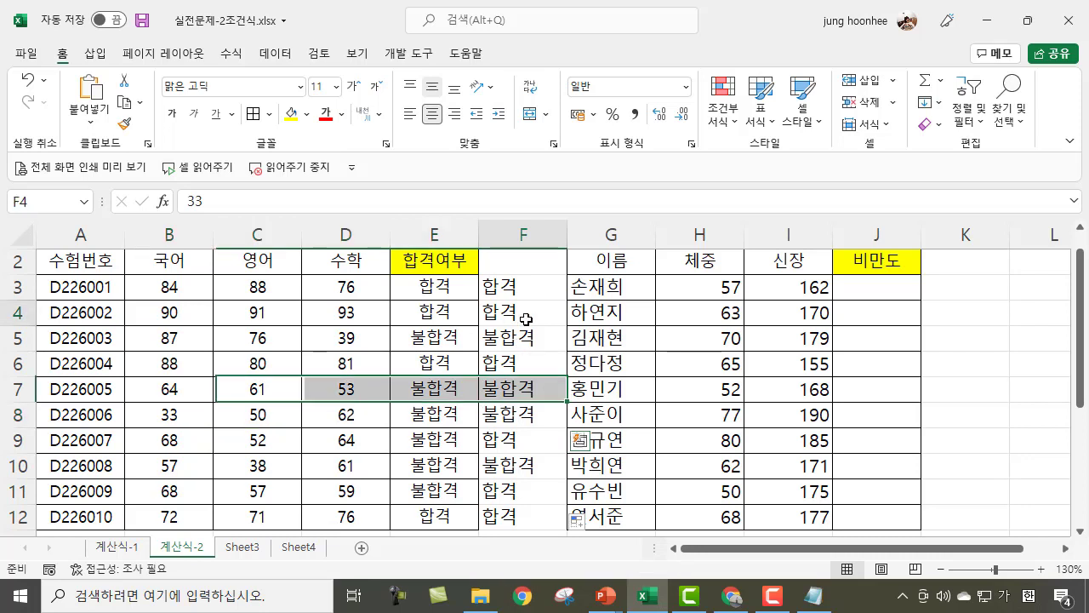
{"action": "left_click", "coordinate": [433, 288]}
{"action": "left_click", "coordinate": [509, 288]}
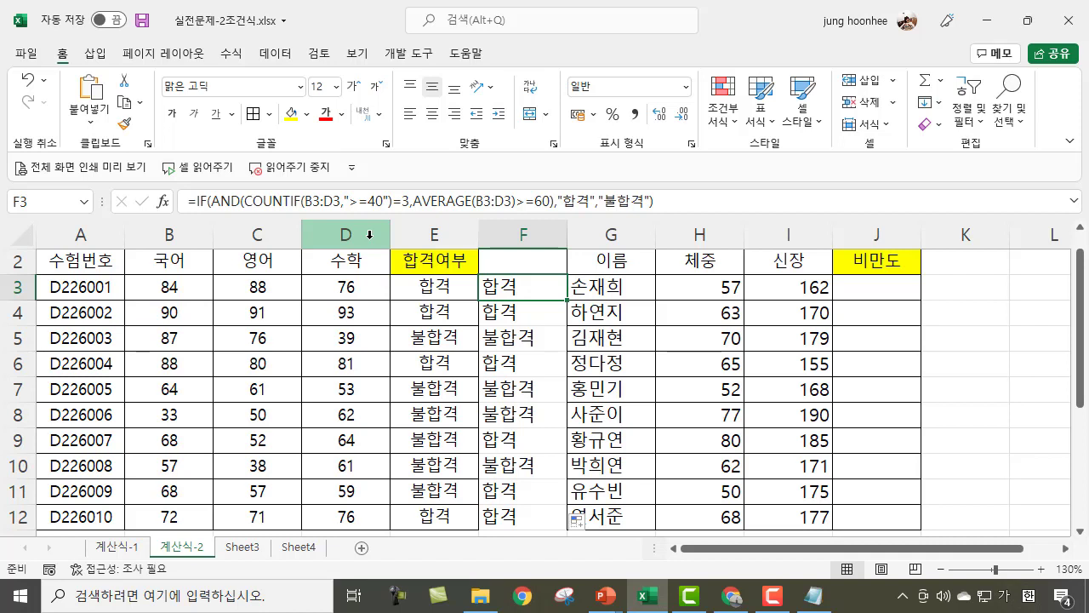
{"action": "left_click_drag", "start_coordinate": [420, 287], "coordinate": [420, 416]}
{"action": "left_click_drag", "start_coordinate": [514, 285], "coordinate": [509, 414]}
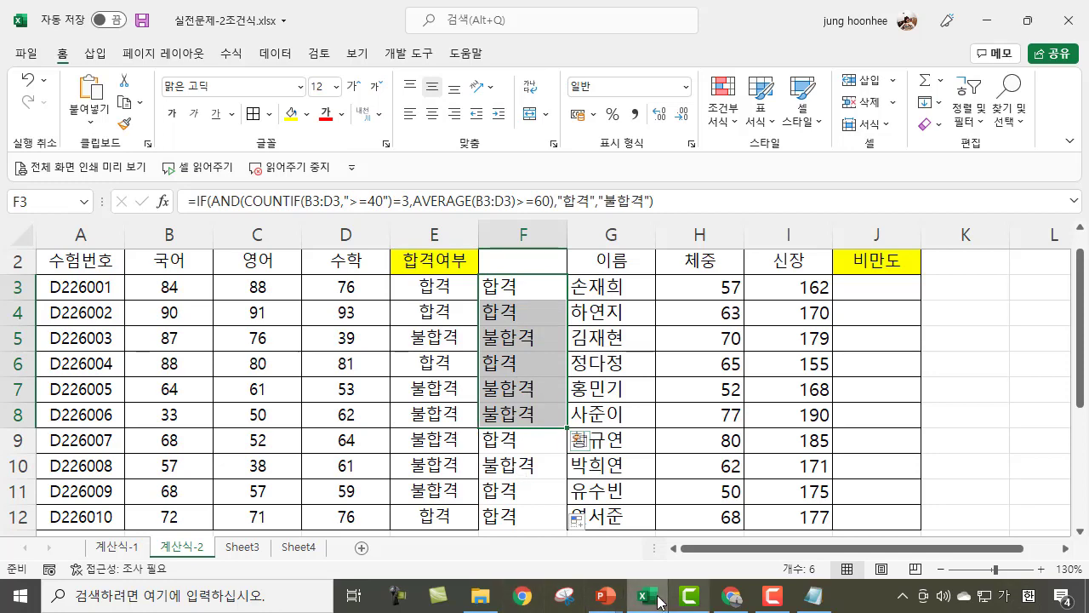
Switch to the PowerPoint question slide and handwrite IF in red ink above the green 표5 question box.
{"action": "mouse_move", "coordinate": [607, 602]}
{"action": "left_click", "coordinate": [689, 519]}
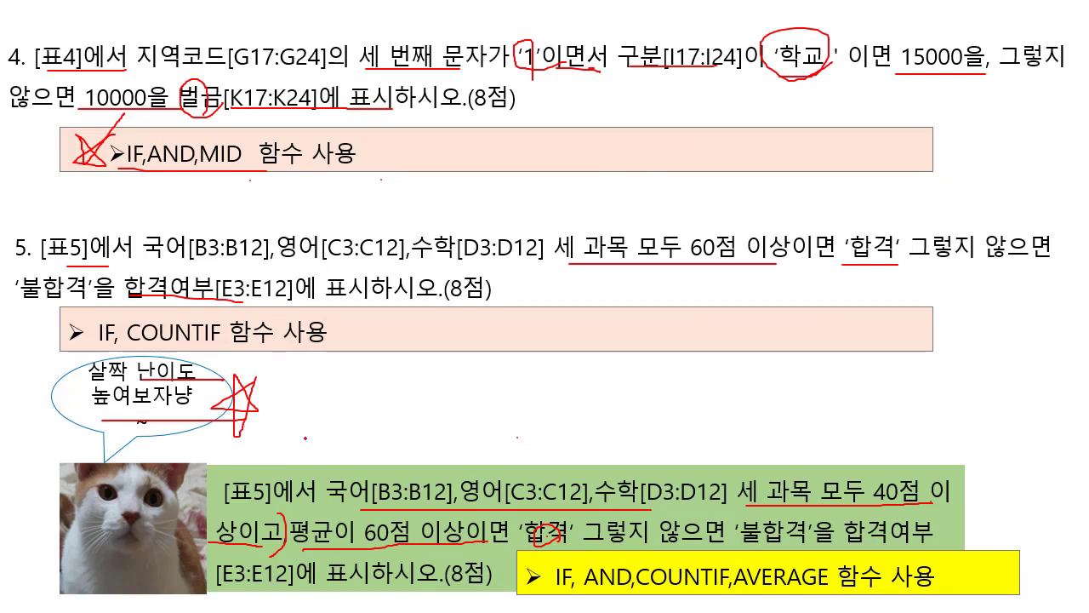
{"action": "mouse_move", "coordinate": [402, 393]}
{"action": "left_mouse_down"}
{"action": "mouse_move", "coordinate": [456, 390]}
{"action": "mouse_move", "coordinate": [422, 442]}
{"action": "mouse_move", "coordinate": [464, 432]}
{"action": "left_mouse_up"}
{"action": "mouse_move", "coordinate": [467, 393]}
{"action": "left_mouse_down"}
{"action": "mouse_move", "coordinate": [514, 387]}
{"action": "mouse_move", "coordinate": [471, 467]}
{"action": "mouse_move", "coordinate": [511, 434]}
{"action": "left_mouse_up"}
{"action": "left_click_drag", "start_coordinate": [509, 415], "coordinate": [509, 463]}
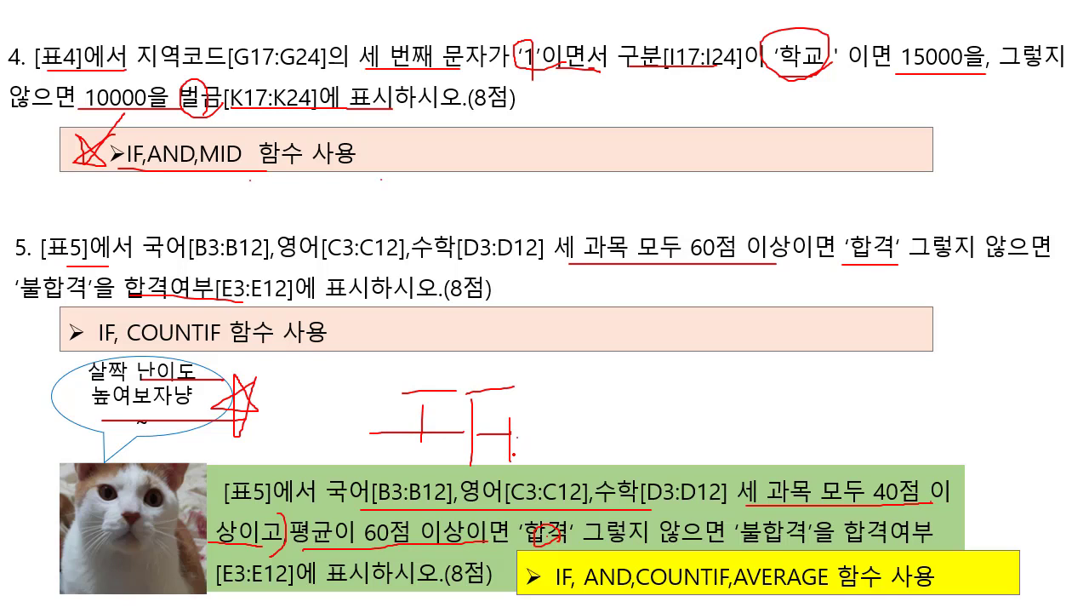
Draw the IF function's parentheses with three comma-separated argument slots beside the handwritten IF, and circle the condition slot.
{"action": "left_click_drag", "start_coordinate": [598, 352], "coordinate": [583, 435]}
{"action": "mouse_move", "coordinate": [650, 439]}
{"action": "left_mouse_down"}
{"action": "mouse_move", "coordinate": [830, 434]}
{"action": "mouse_move", "coordinate": [856, 446]}
{"action": "left_mouse_up"}
{"action": "mouse_move", "coordinate": [951, 417]}
{"action": "left_mouse_down"}
{"action": "mouse_move", "coordinate": [933, 436]}
{"action": "mouse_move", "coordinate": [963, 423]}
{"action": "mouse_move", "coordinate": [977, 444]}
{"action": "left_mouse_up"}
{"action": "left_click_drag", "start_coordinate": [1031, 377], "coordinate": [1025, 388]}
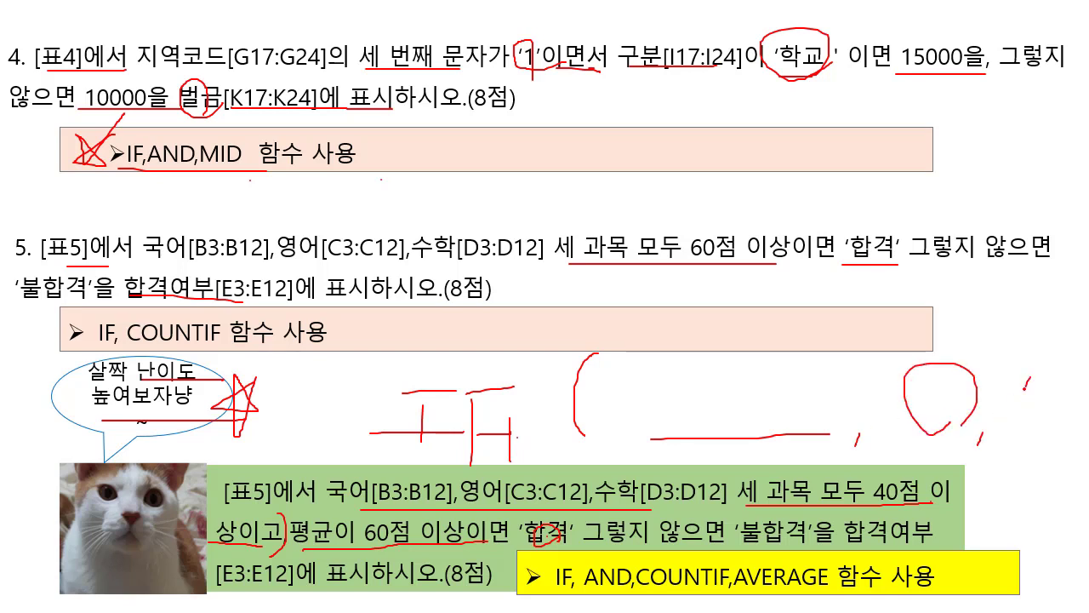
{"action": "left_click_drag", "start_coordinate": [1031, 349], "coordinate": [1042, 462]}
{"action": "left_click", "coordinate": [750, 442]}
{"action": "mouse_move", "coordinate": [839, 425]}
{"action": "left_mouse_down"}
{"action": "mouse_move", "coordinate": [682, 435]}
{"action": "mouse_move", "coordinate": [756, 421]}
{"action": "left_mouse_up"}
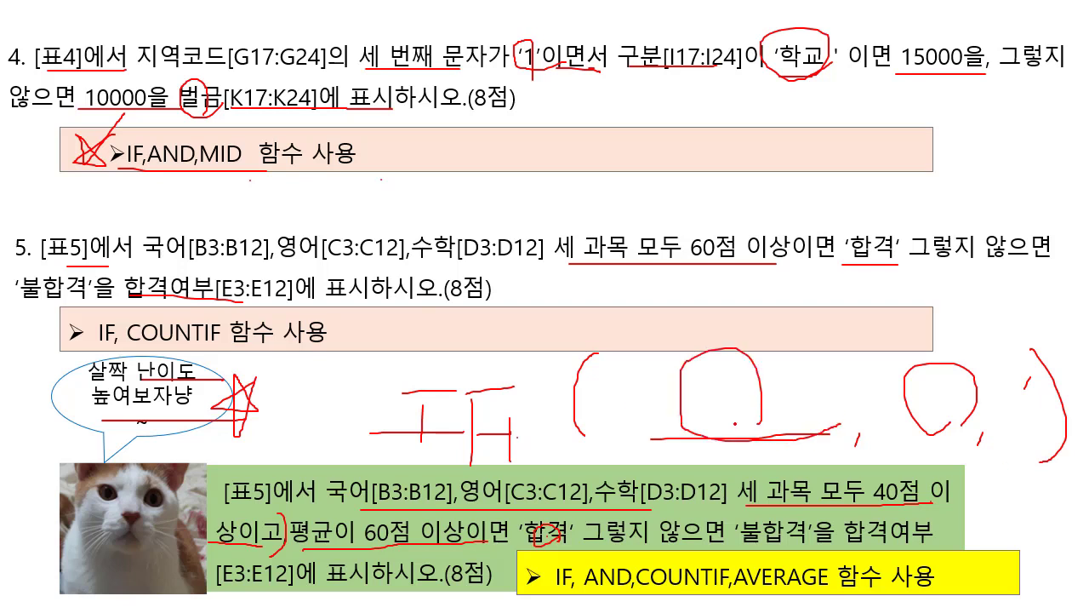